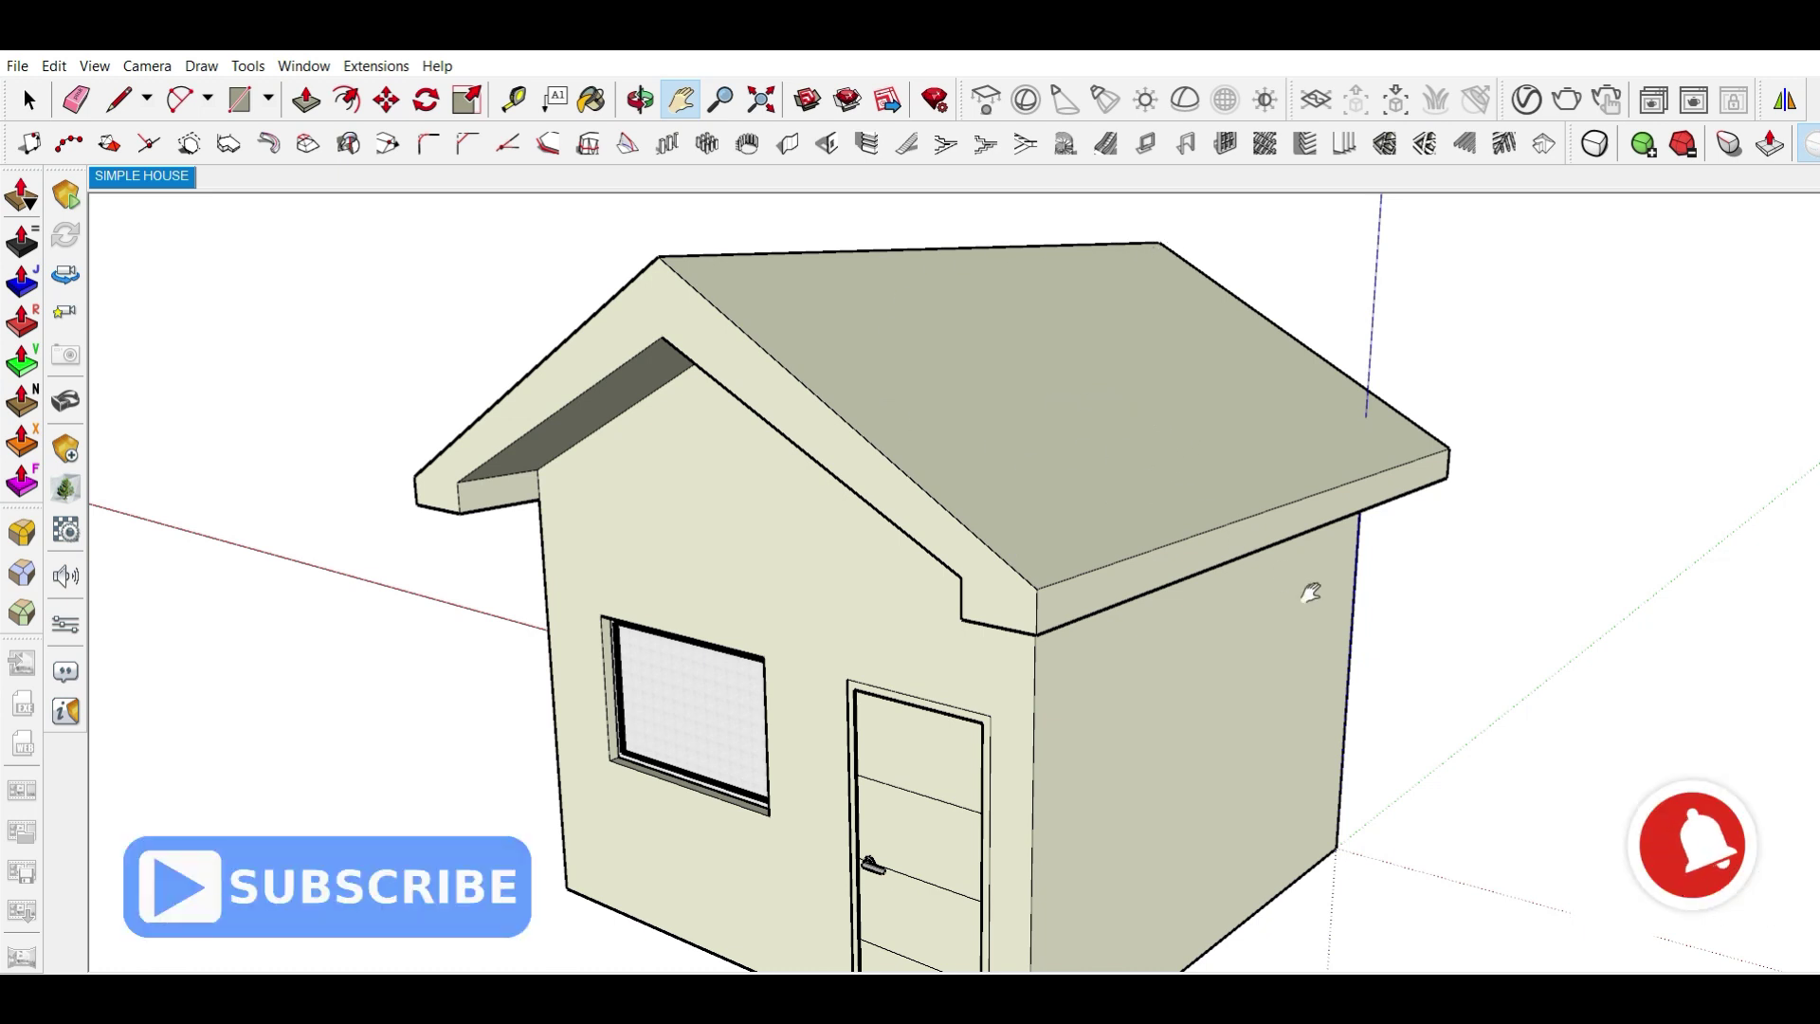
- Draw a small semicircular arc lying flat on the roof at the eave corner
key("o")
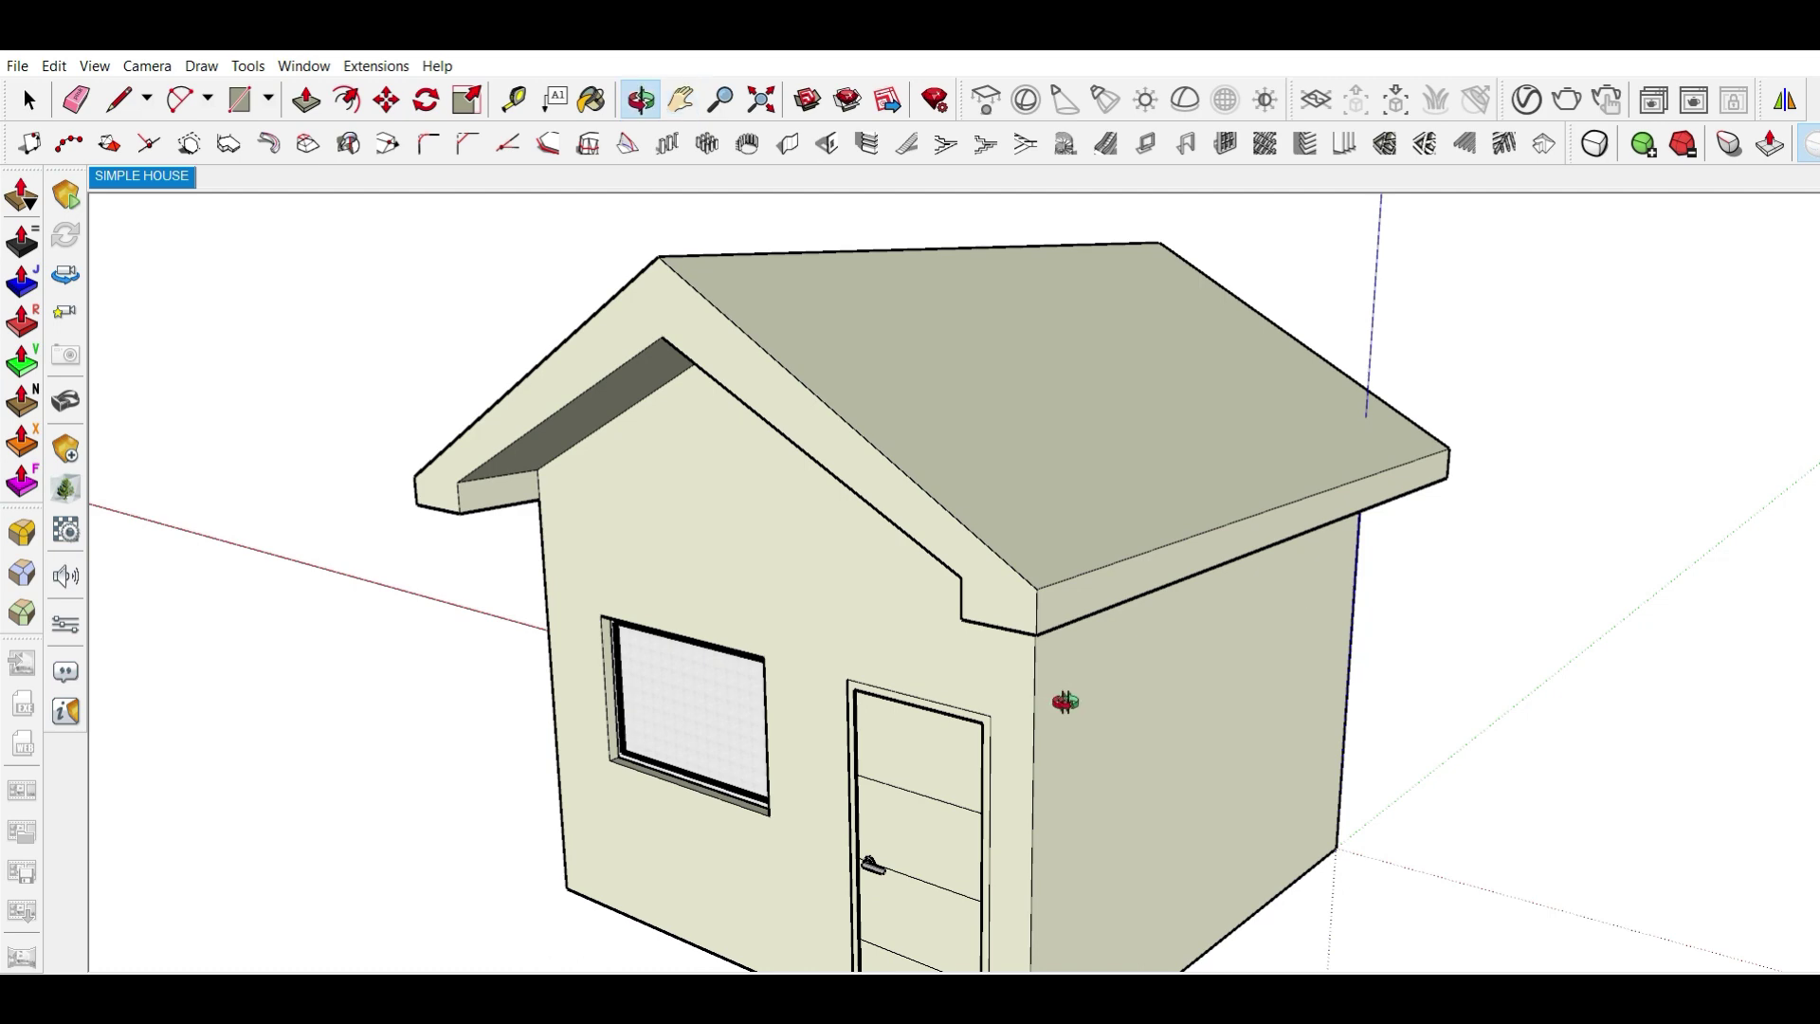
mouse_move(1065, 699)
left_mouse_down()
mouse_move(1028, 758)
mouse_move(1064, 723)
left_mouse_up()
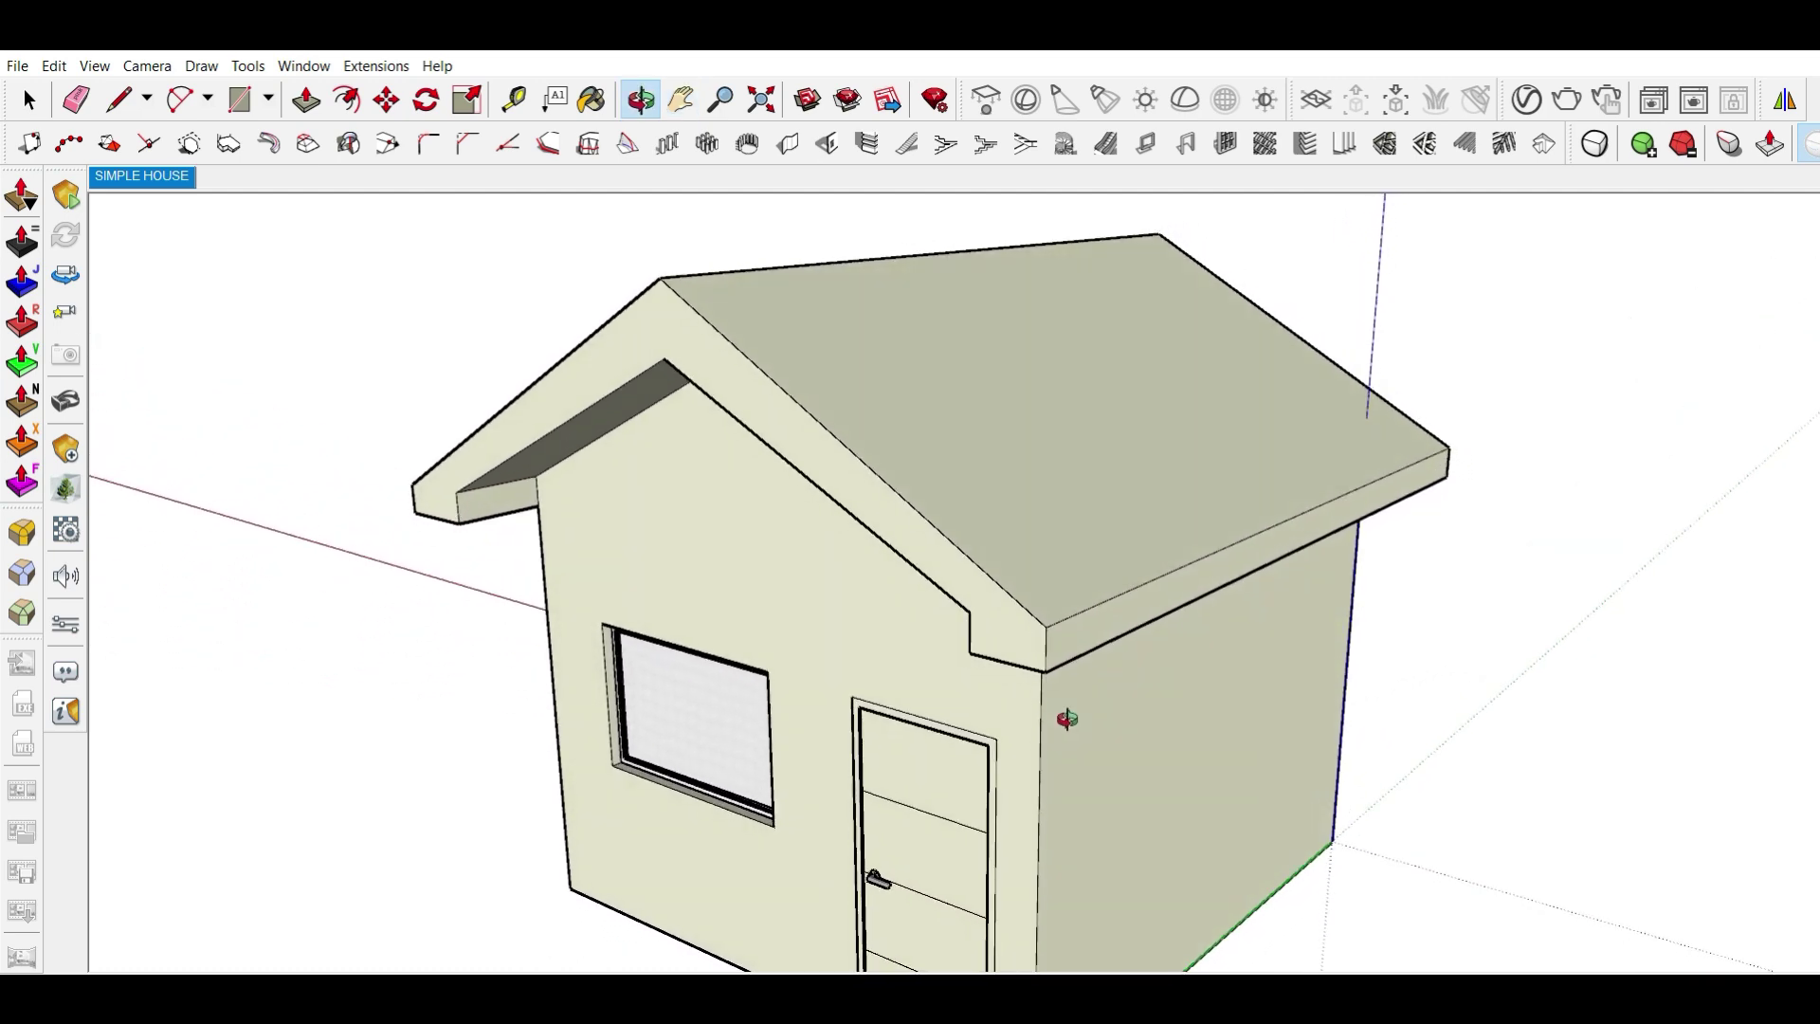
key("h")
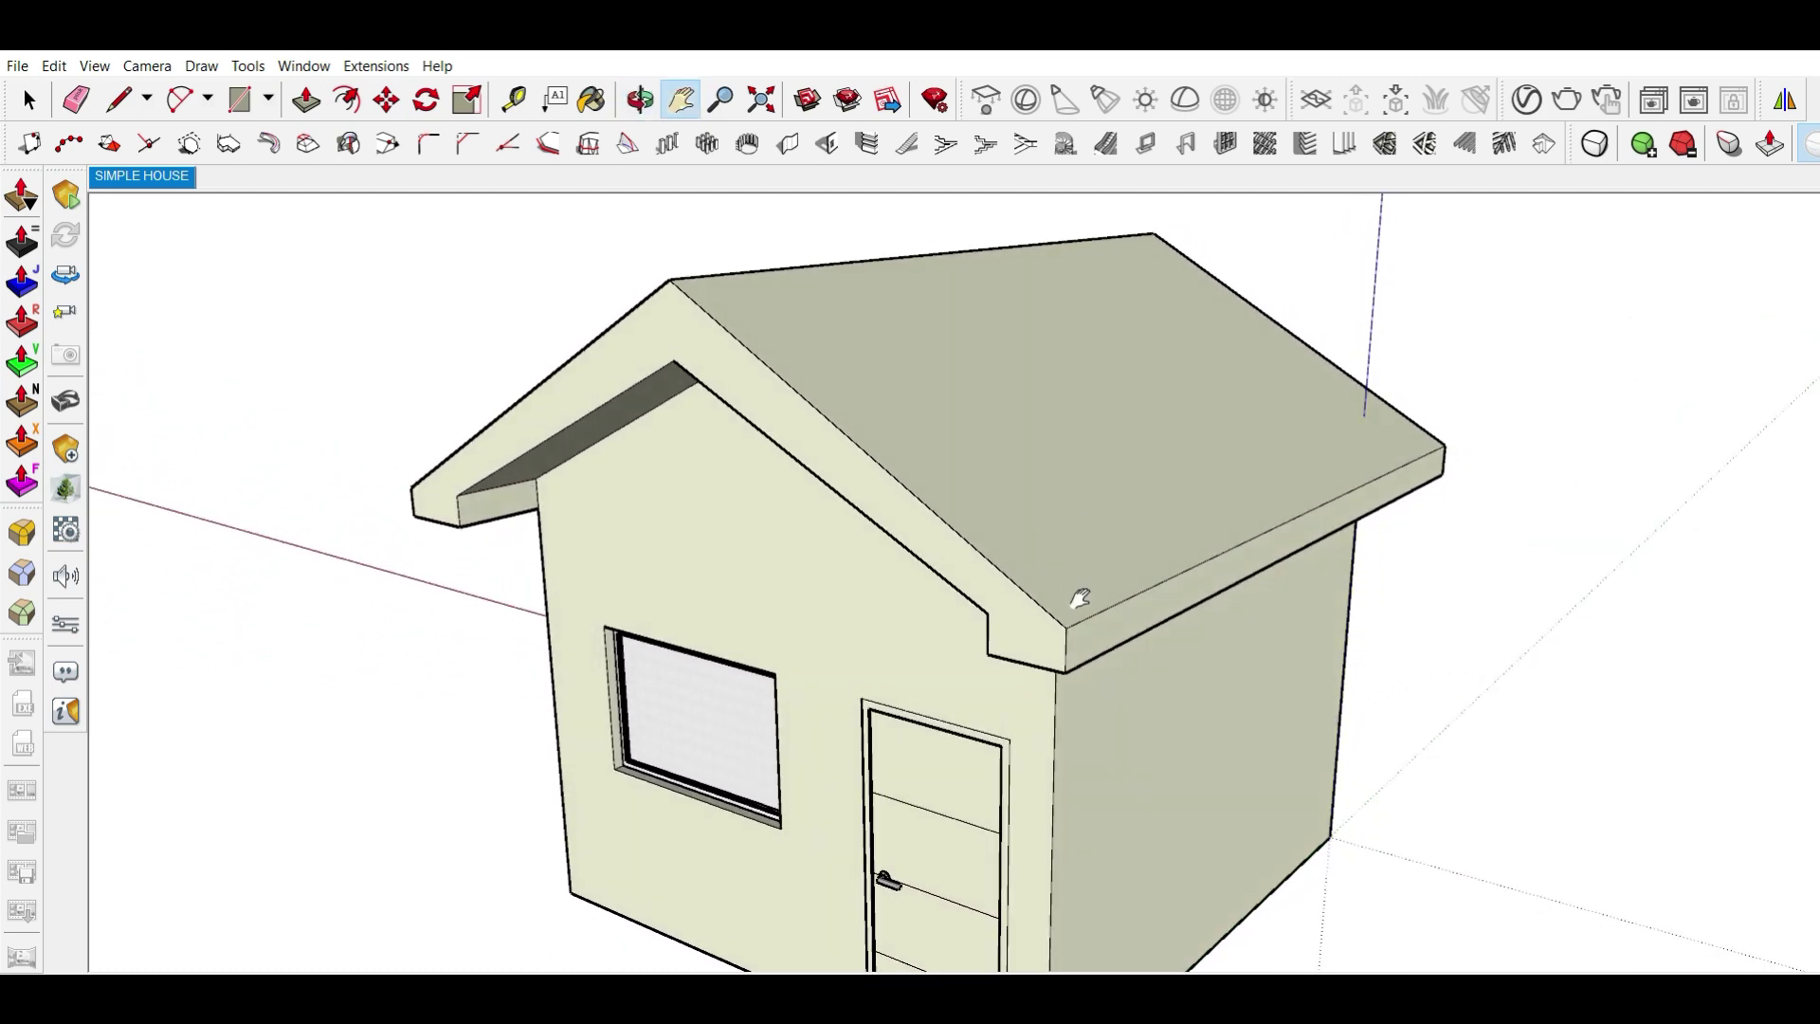
scroll(1080, 598, "up", 2)
scroll(1011, 606, "up", 3)
key("a")
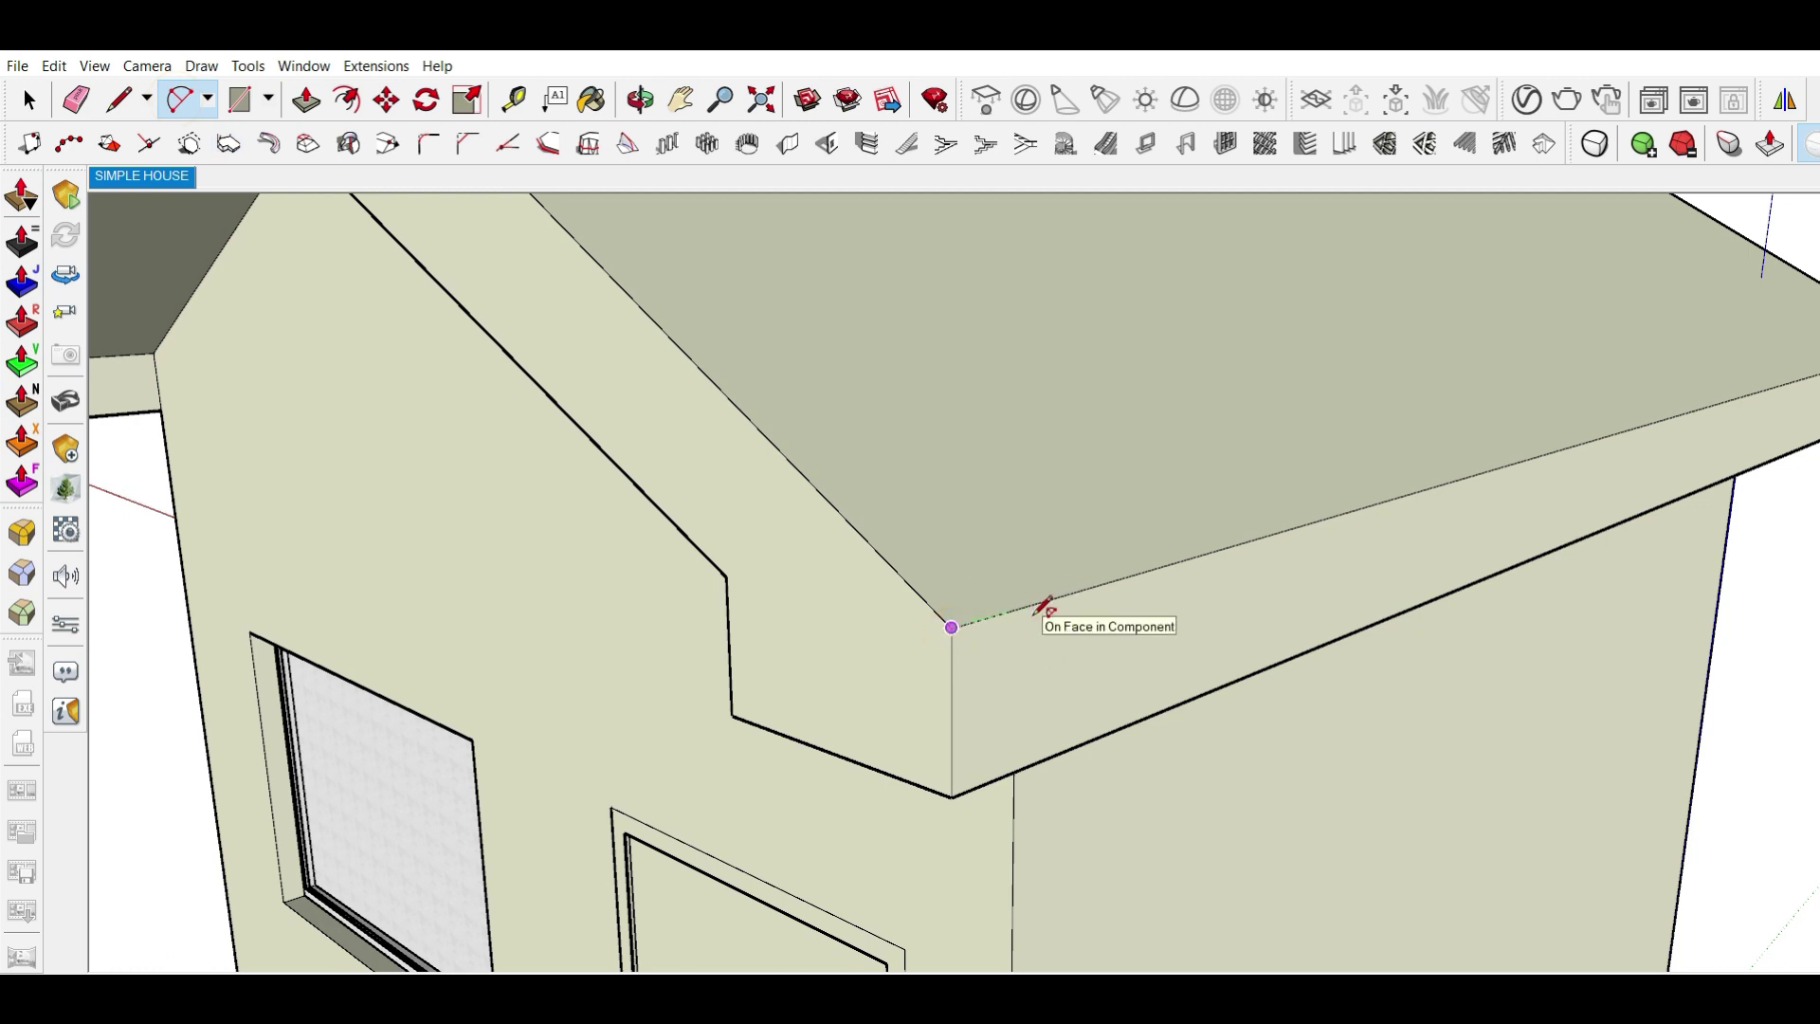
left_click(1007, 611)
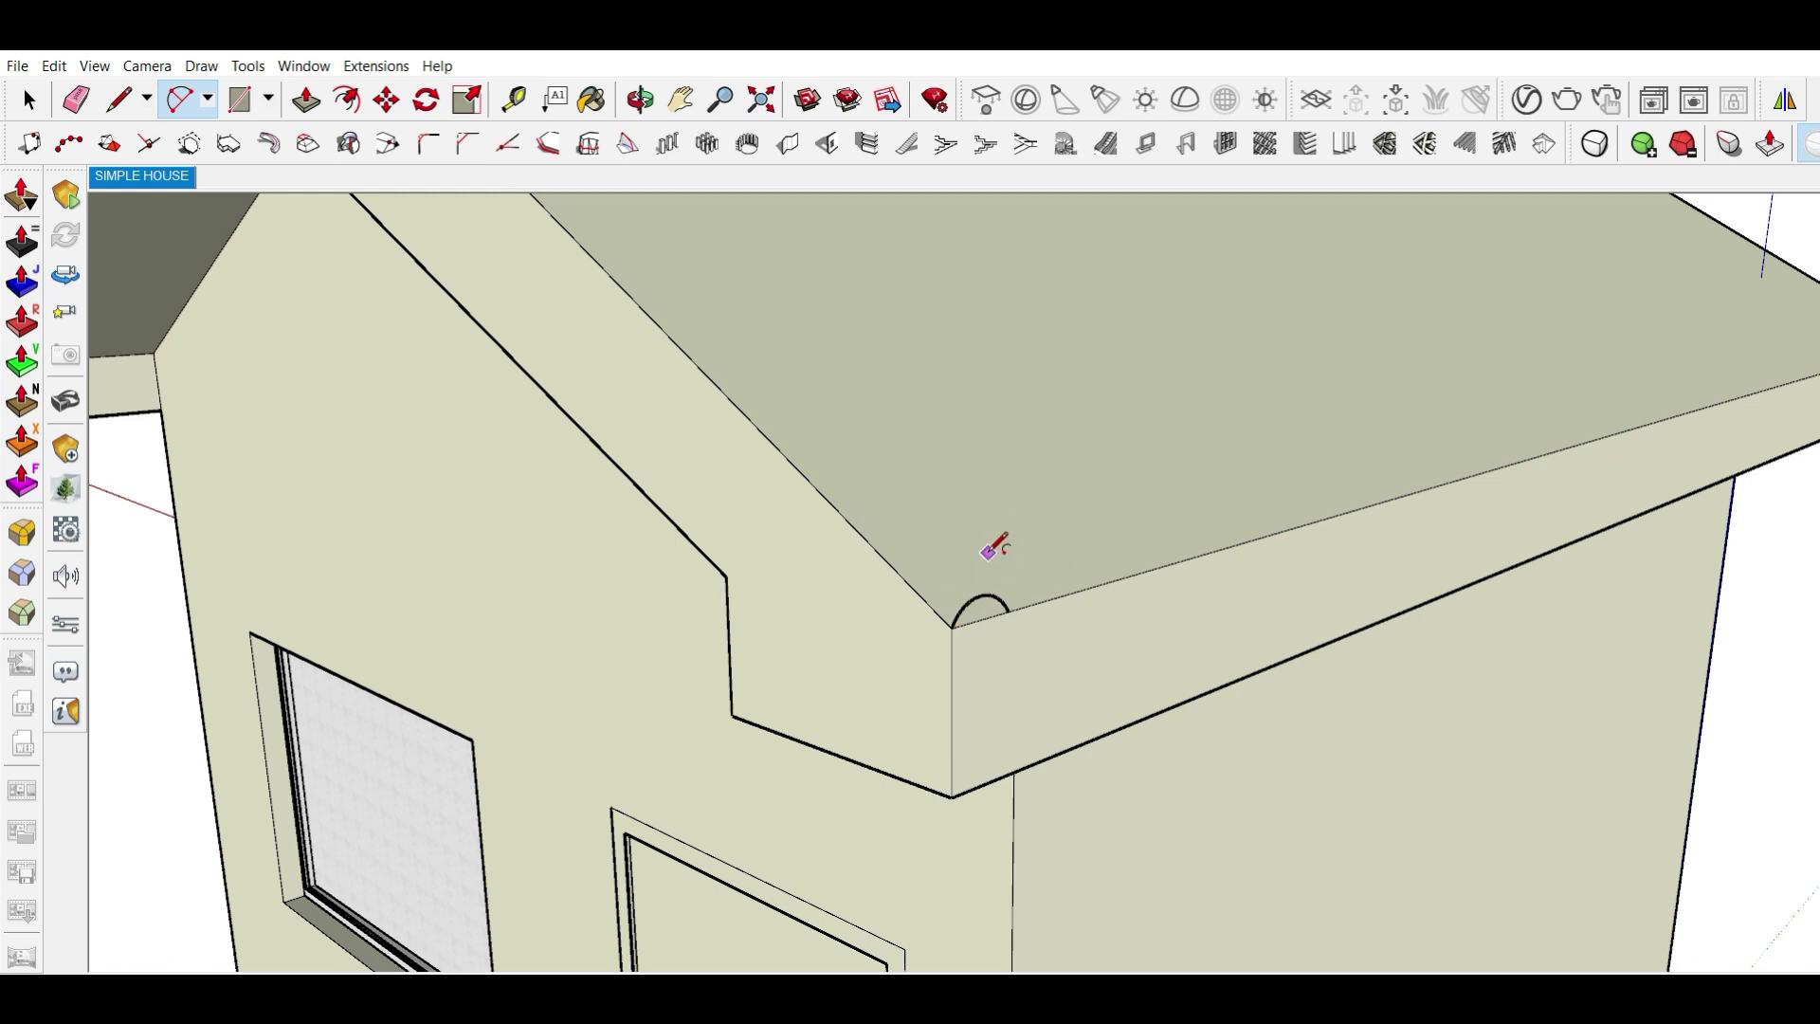
scroll(988, 599, "up", 2)
scroll(990, 598, "up", 2)
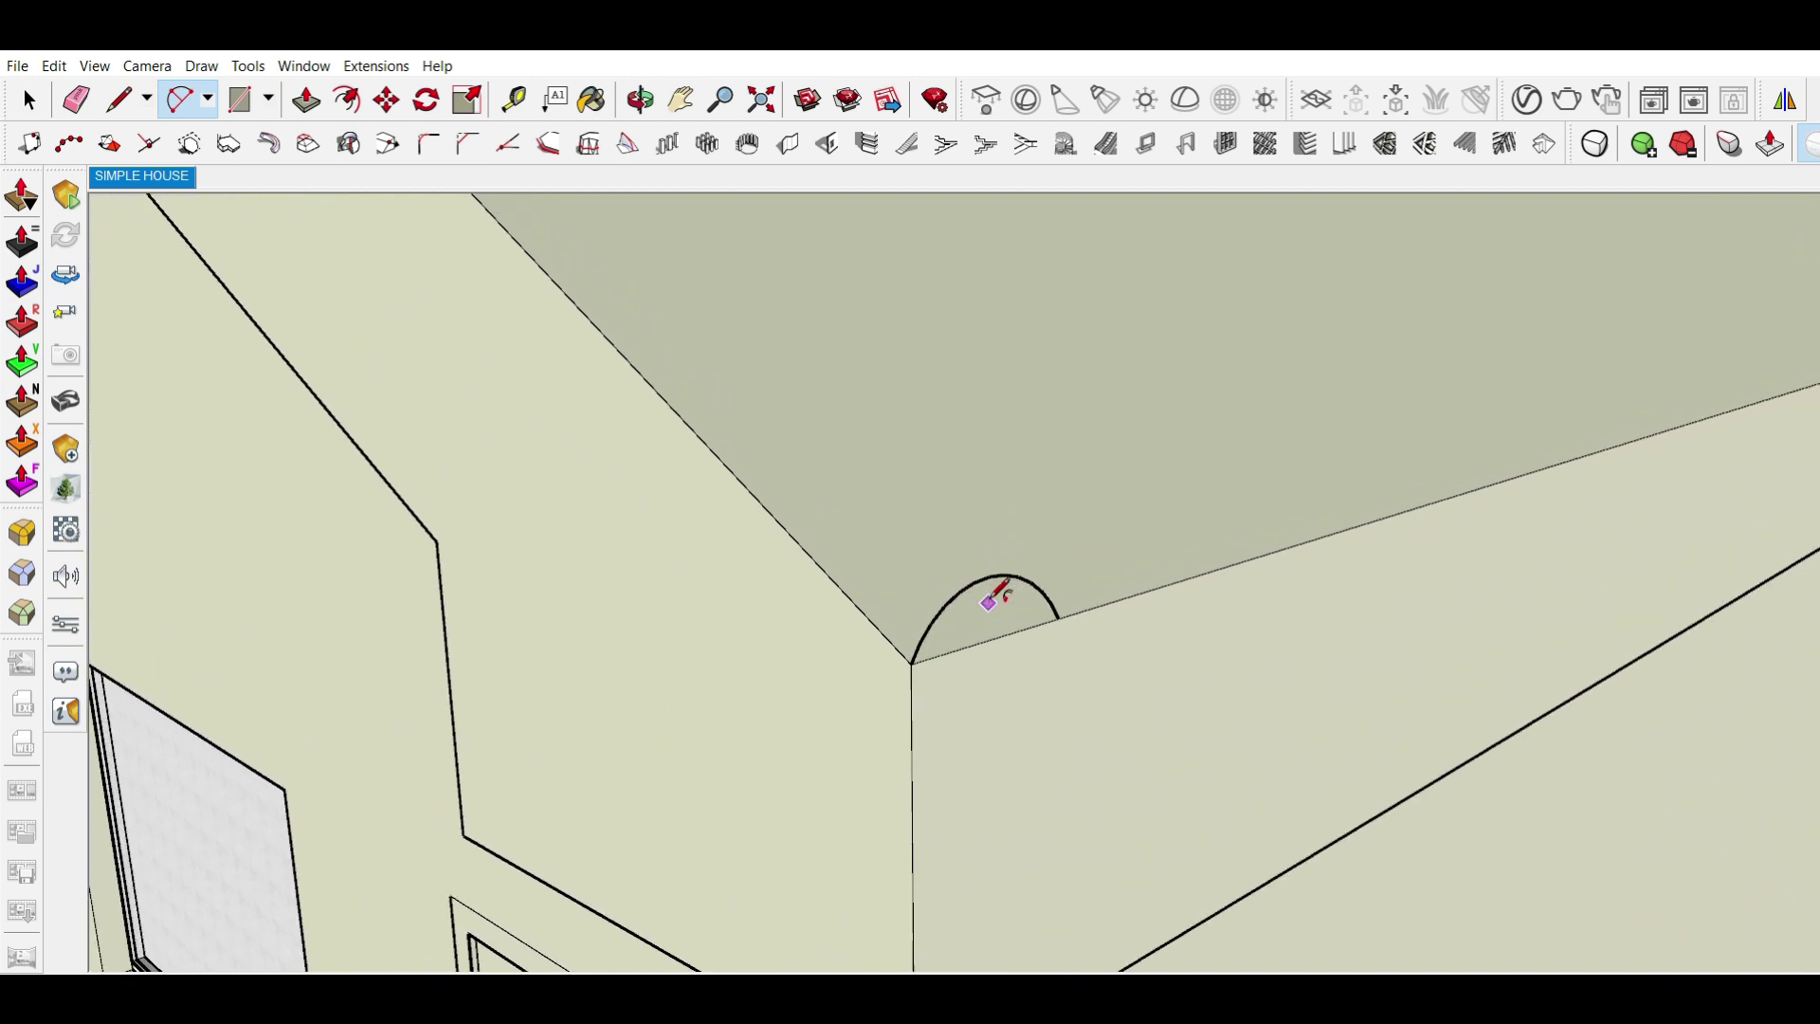
mouse_move(979, 601)
middle_mouse_down()
mouse_move(911, 563)
mouse_move(1256, 622)
mouse_move(1318, 561)
mouse_move(1142, 629)
mouse_move(1141, 612)
middle_mouse_up()
scroll(1100, 572, "up", 1)
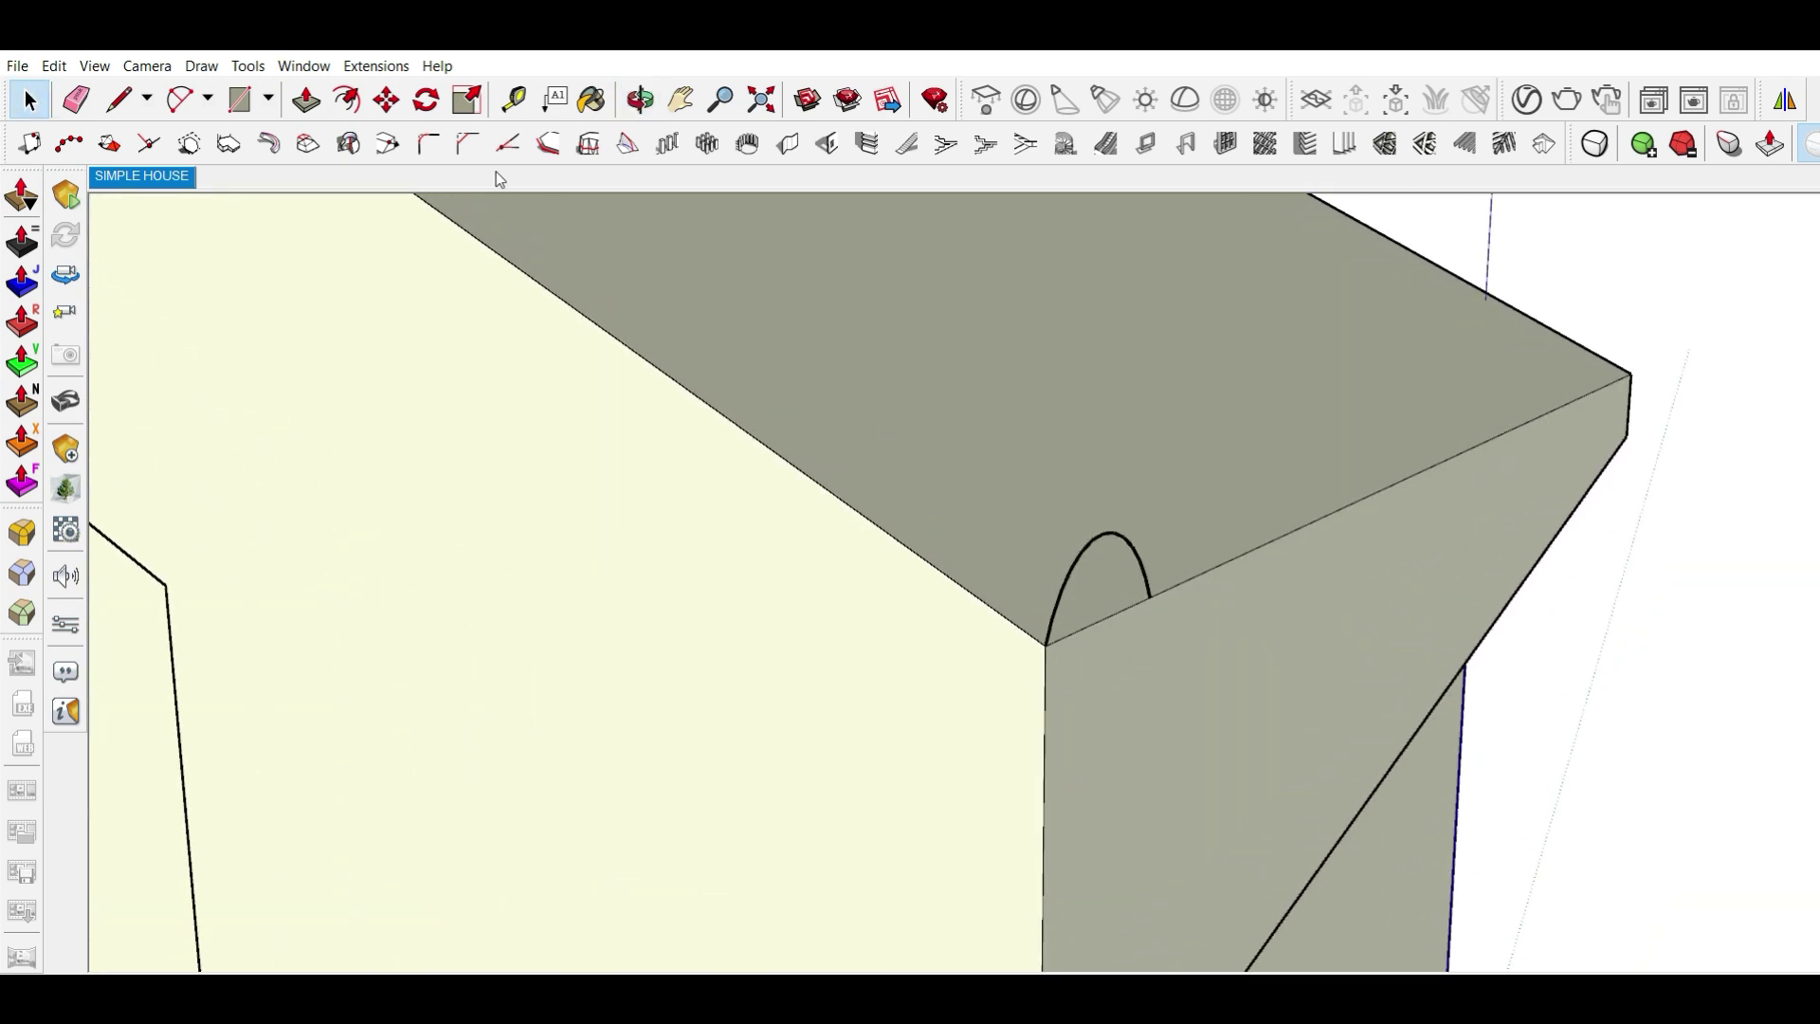
- Rotate the arc about its corner endpoint, referenced to the roof edge, toward the 30° slope
left_click(428, 102)
left_click(427, 101)
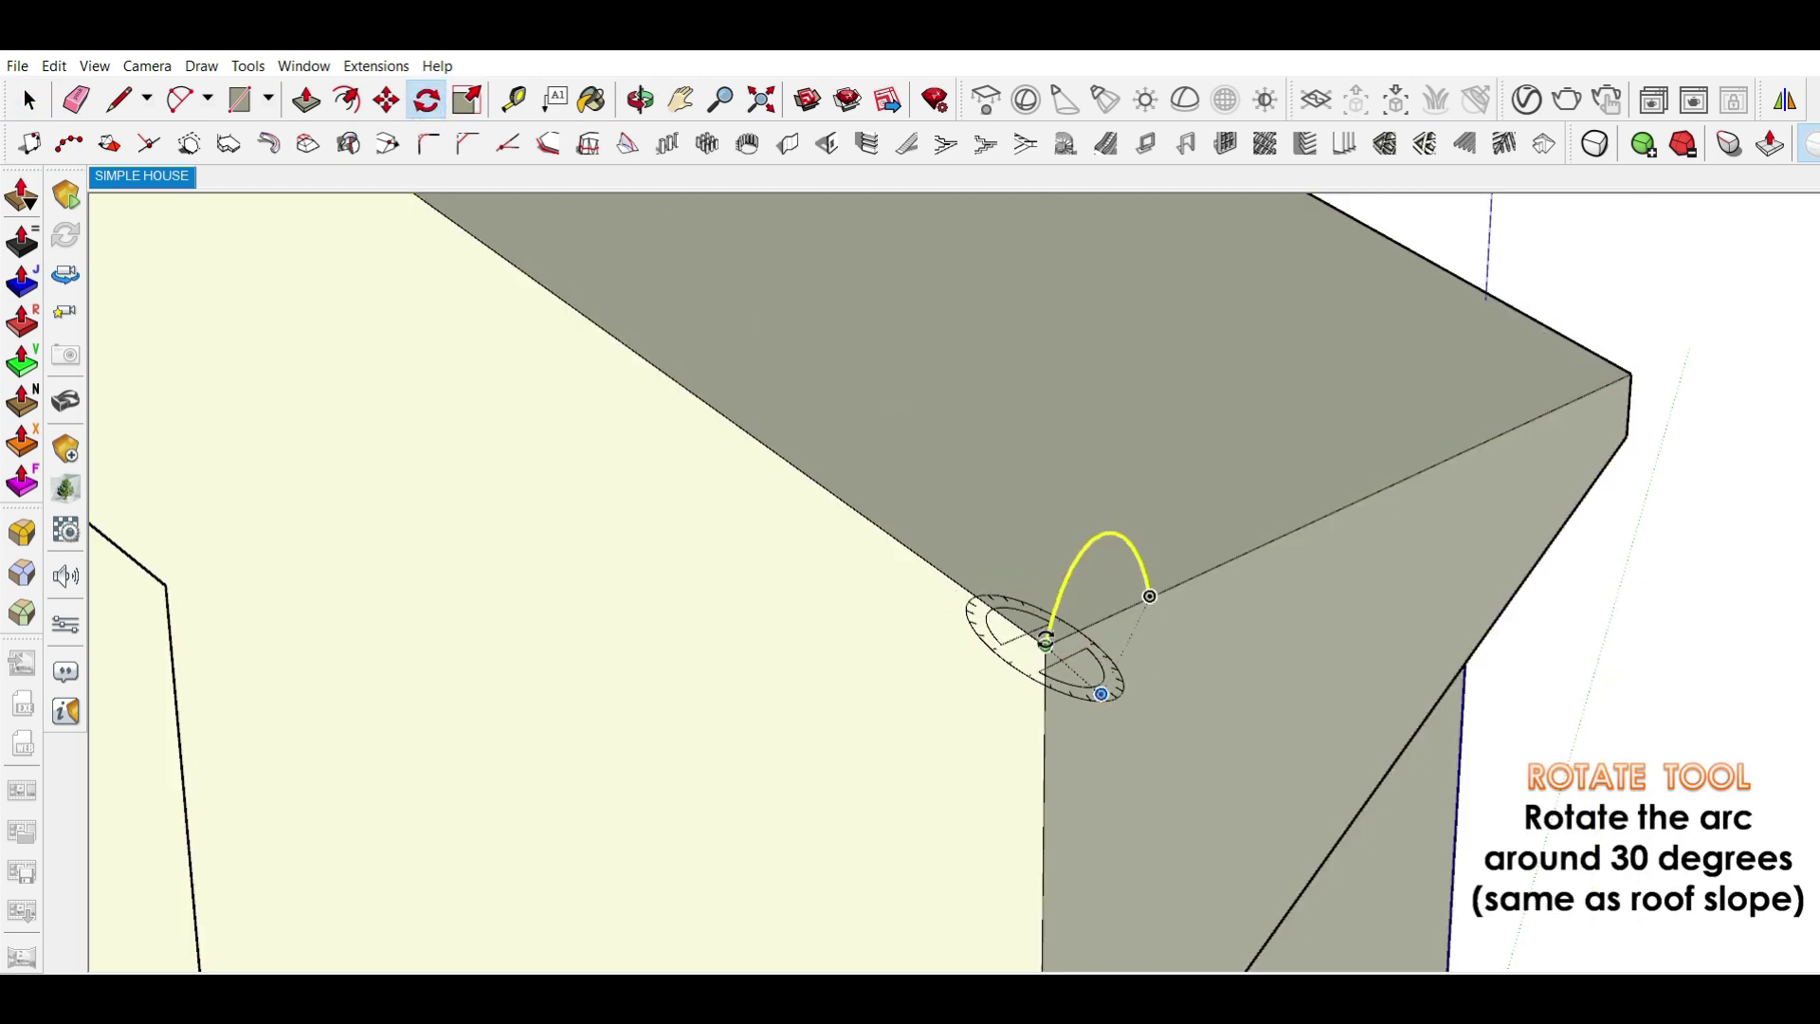
left_click(1043, 645)
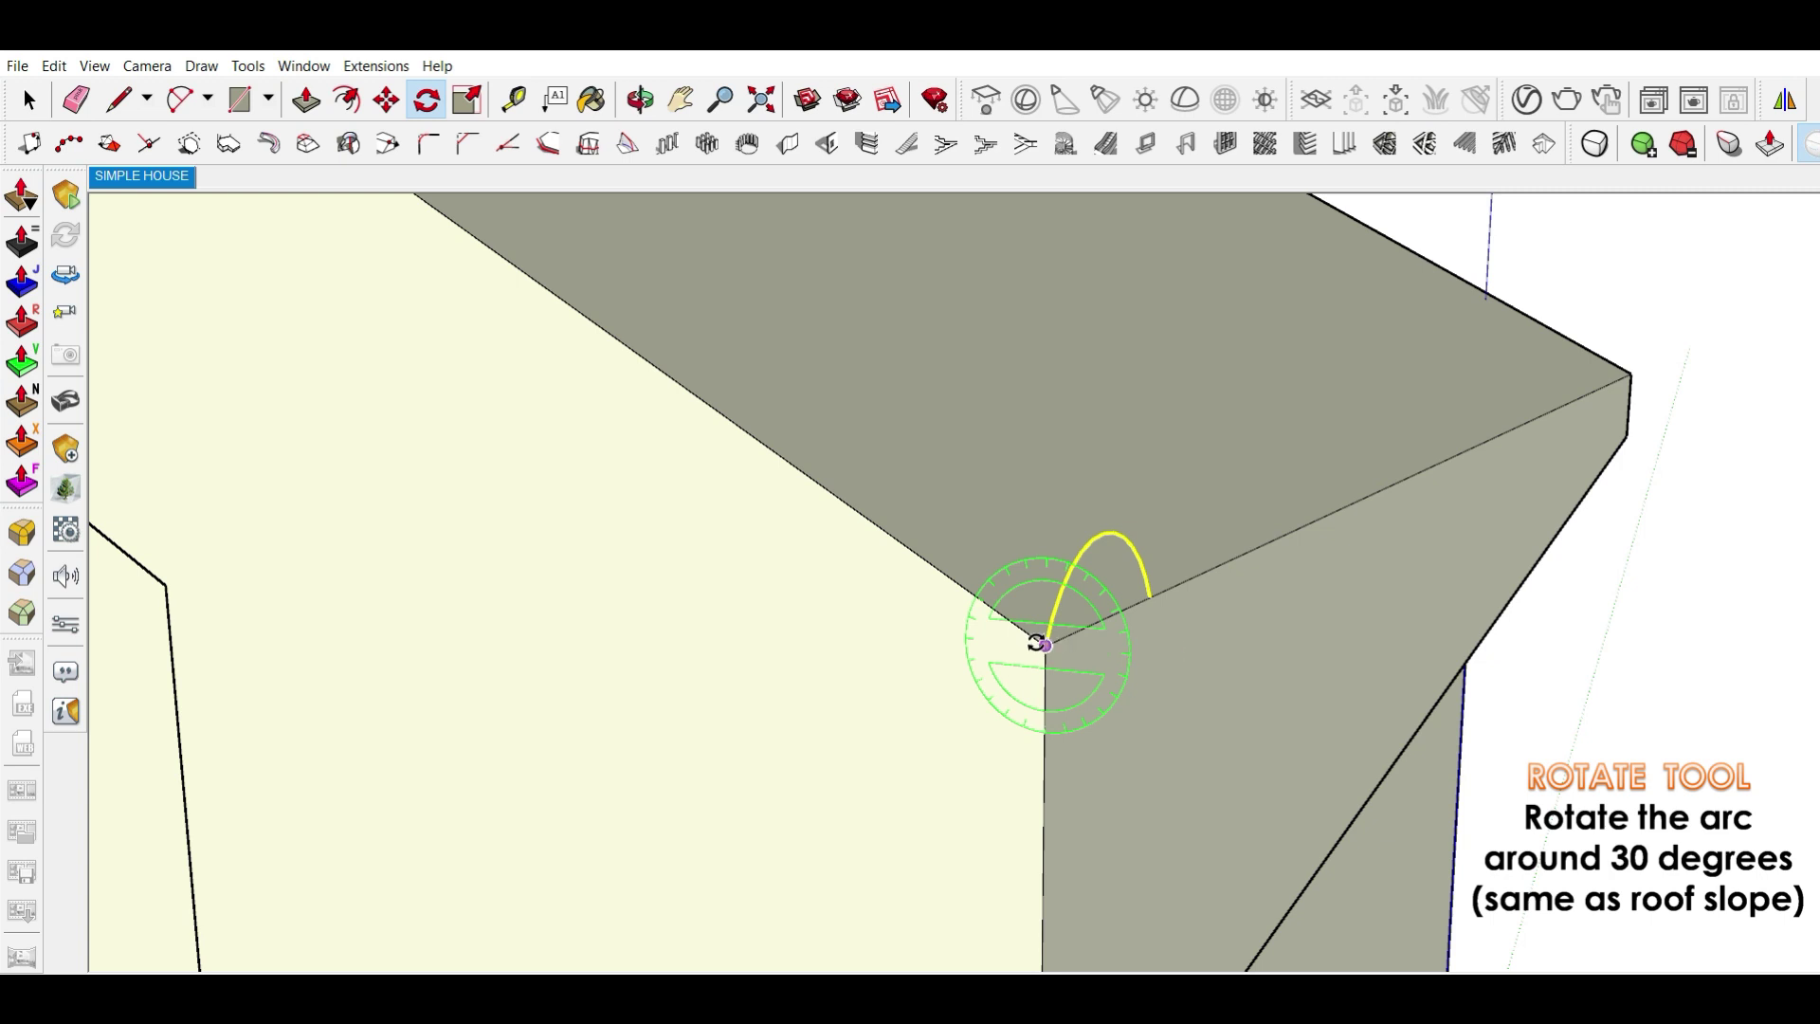
left_click(944, 572)
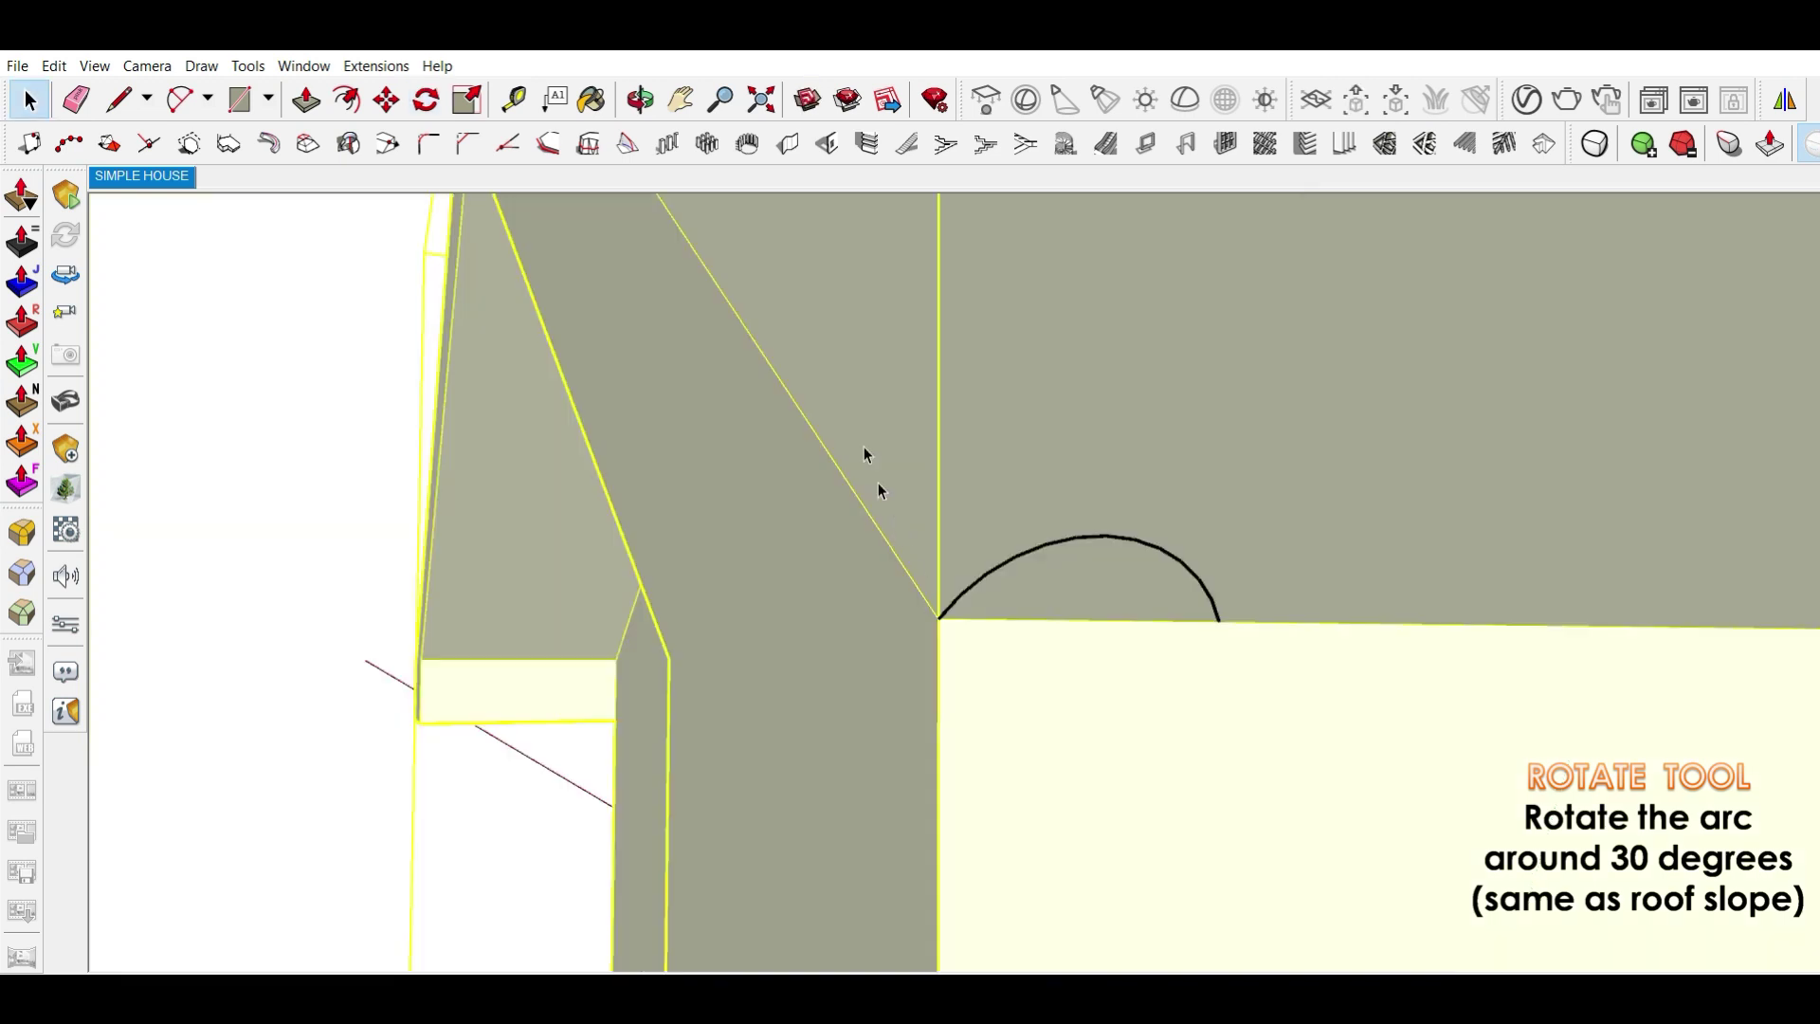
- Orbit around the roof corner to check the arc now tilted along the slope
mouse_move(982, 669)
middle_mouse_down()
mouse_move(1151, 700)
mouse_move(1487, 702)
middle_mouse_up()
key("space")
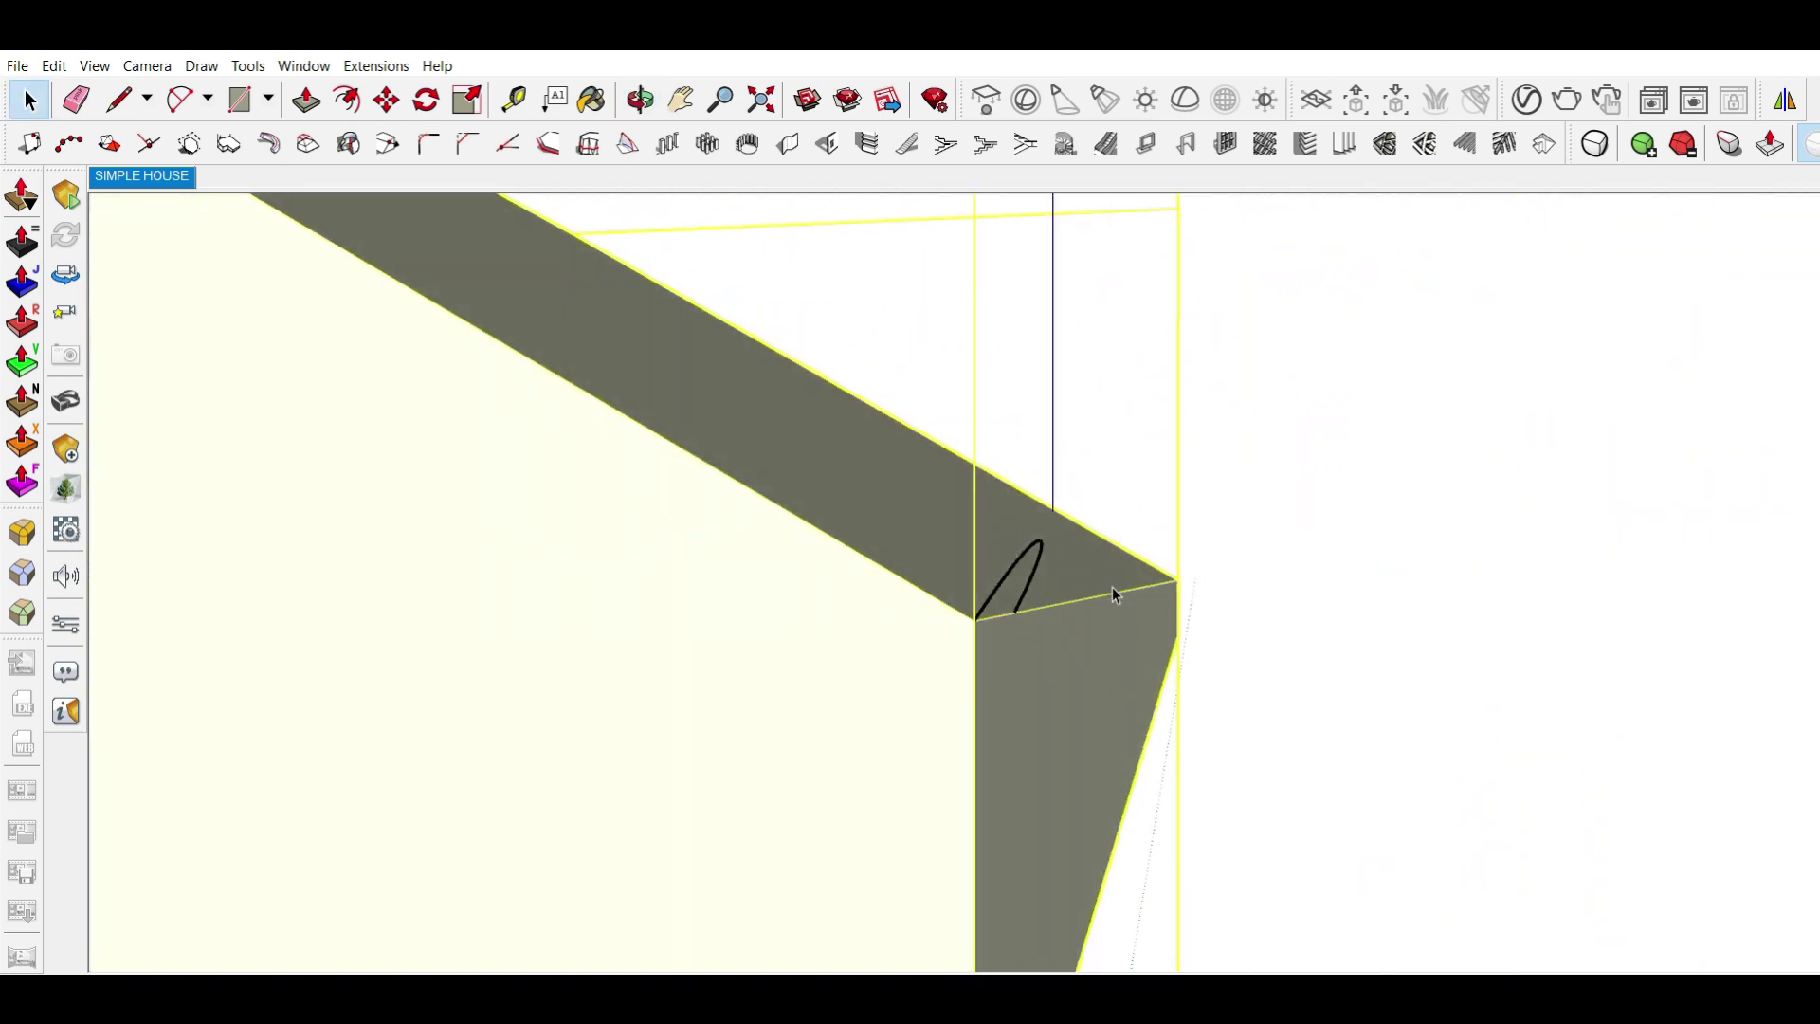
middle_click_drag(1115, 595, 1131, 598, "shift")
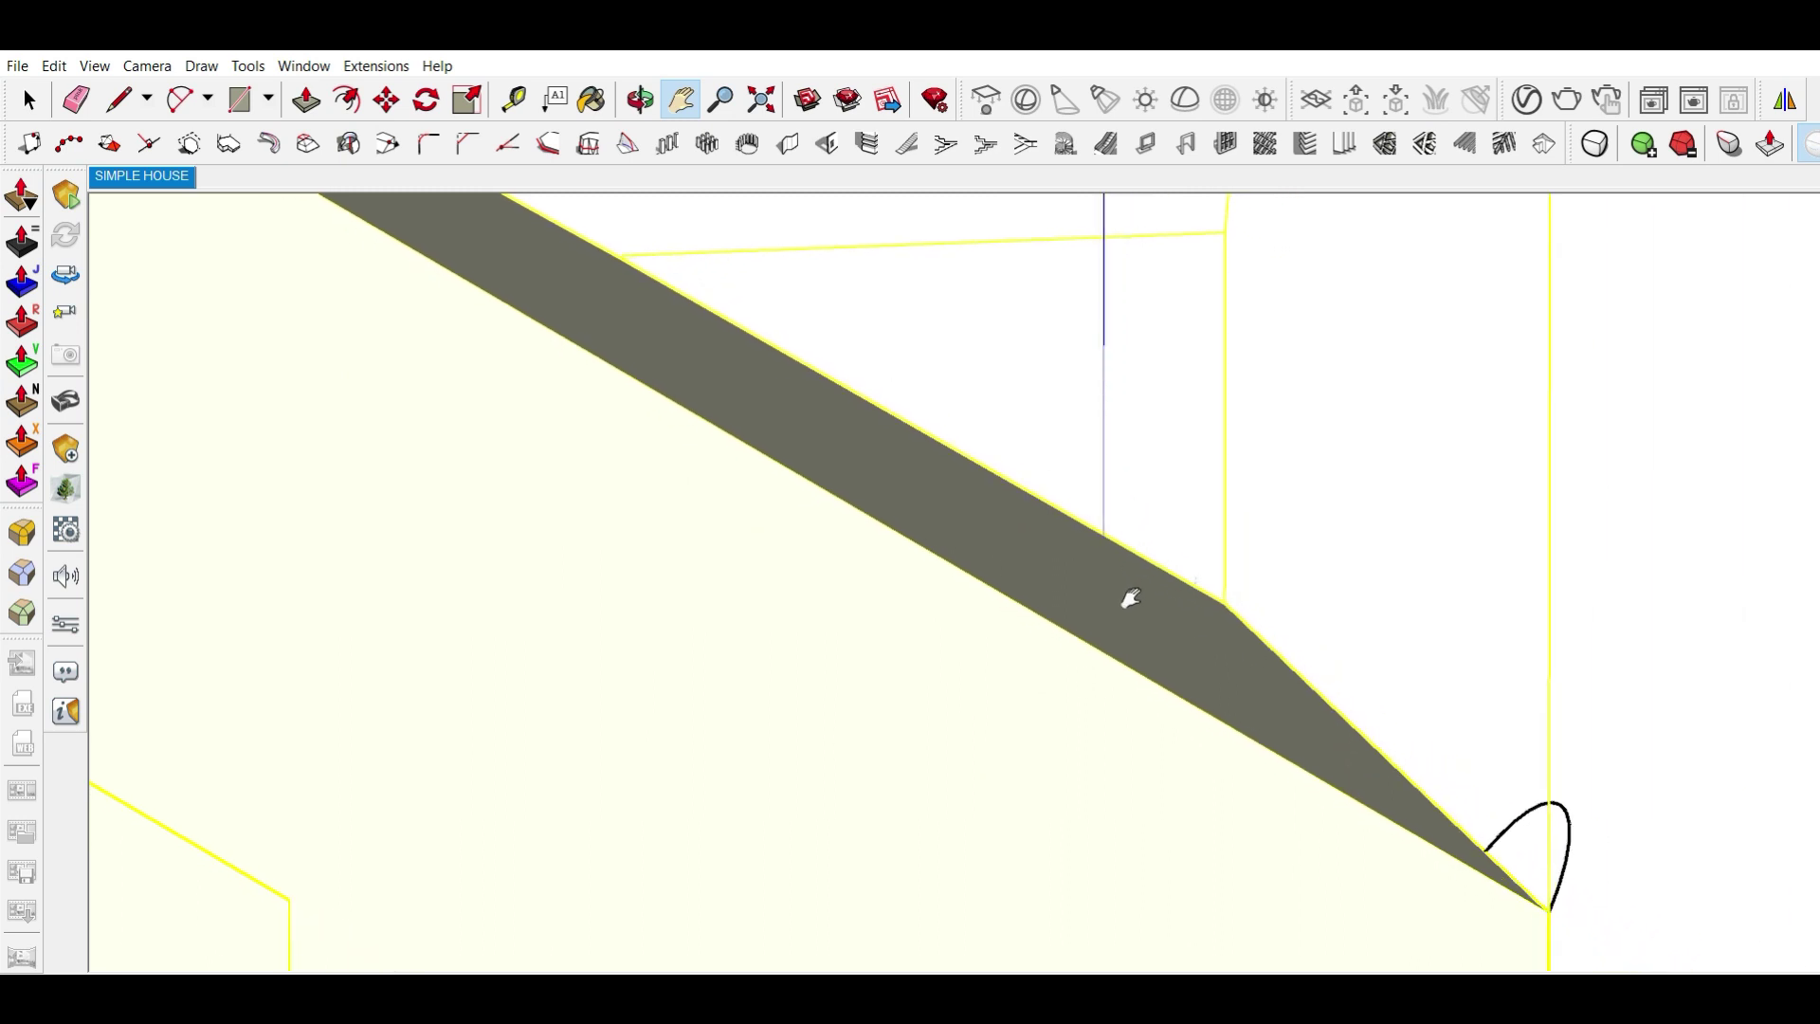
middle_click_drag(1398, 740, 1227, 731)
scroll(1341, 784, "up", 3)
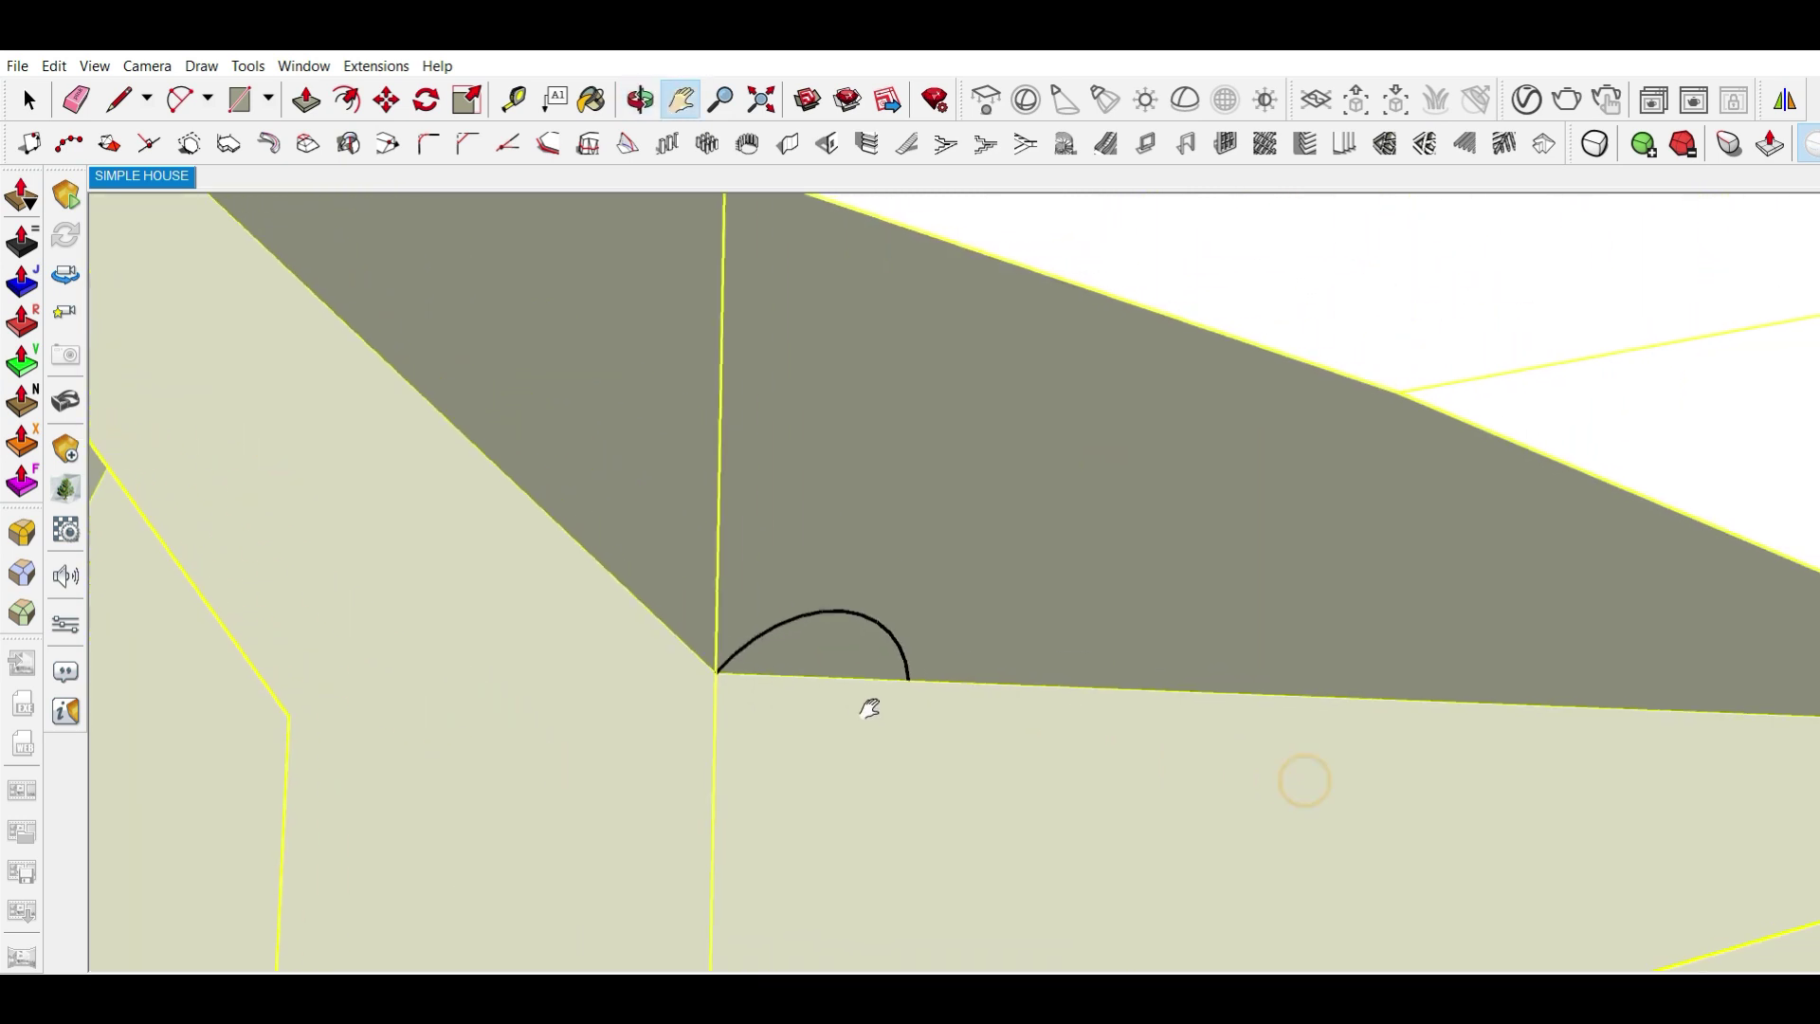
scroll(869, 709, "down", 1)
- Draw a short line from the arc's free end along the eave, and select both
key("l")
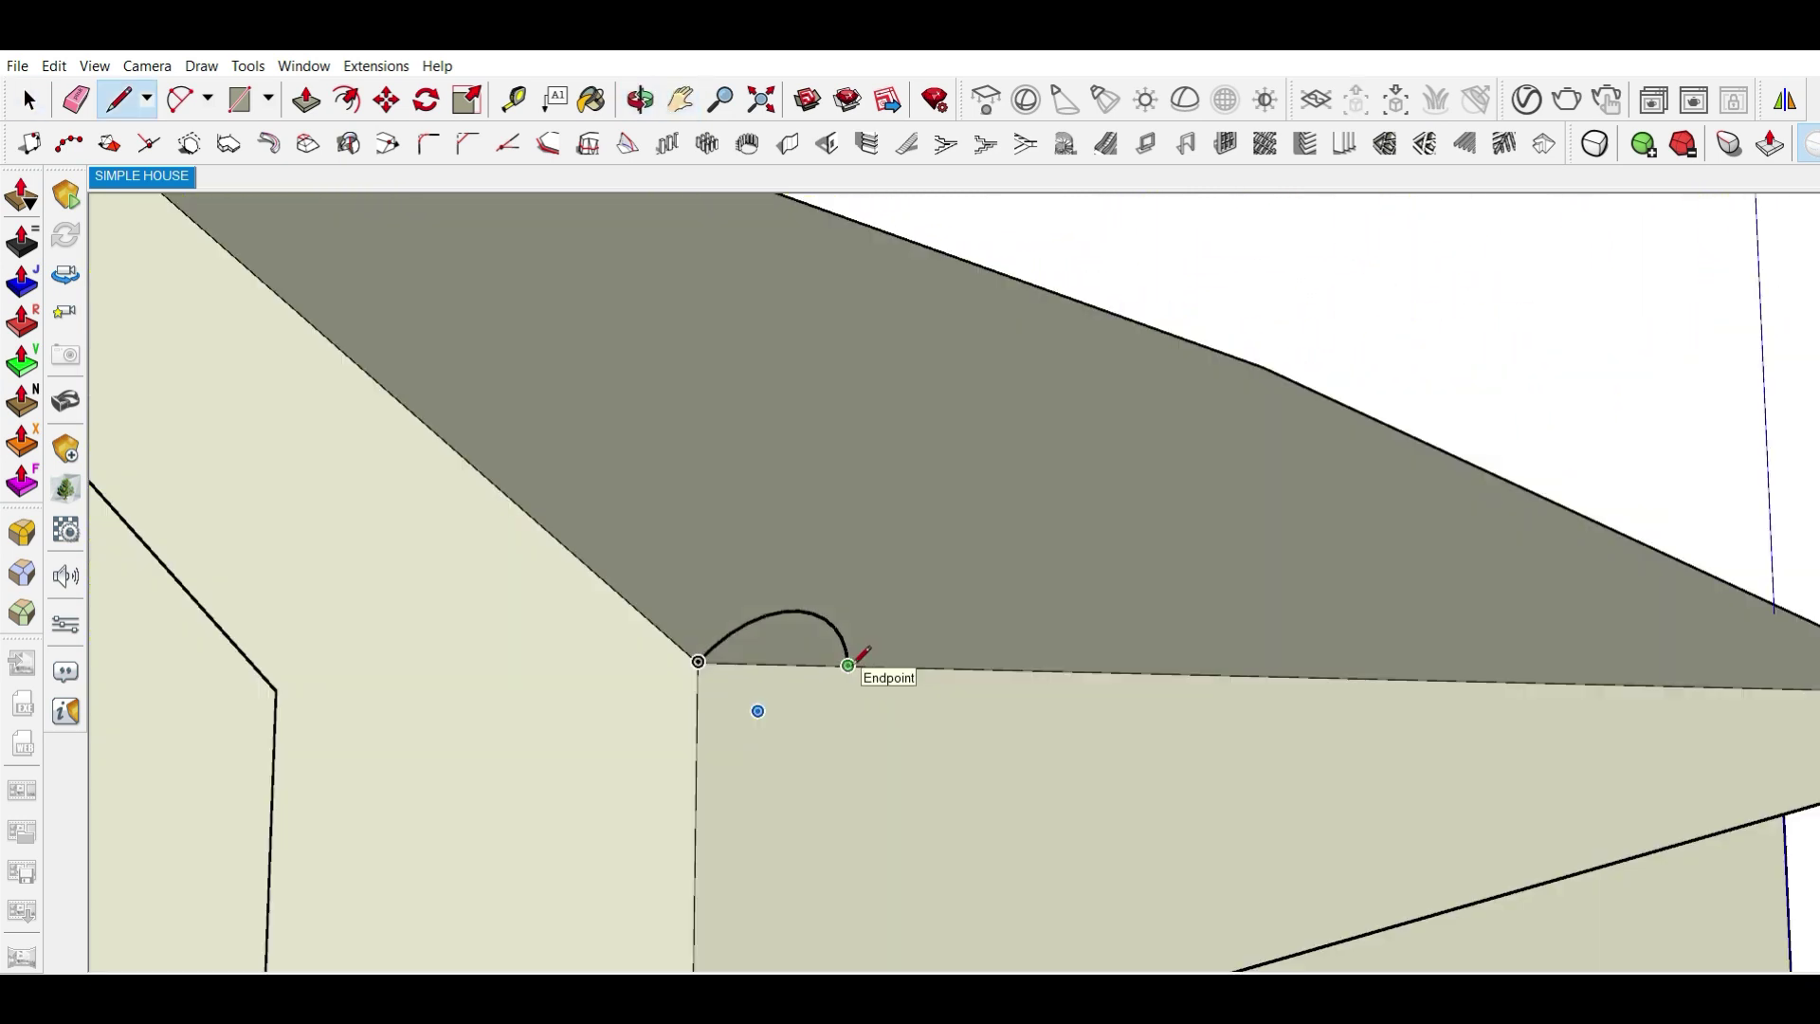
left_click(849, 666)
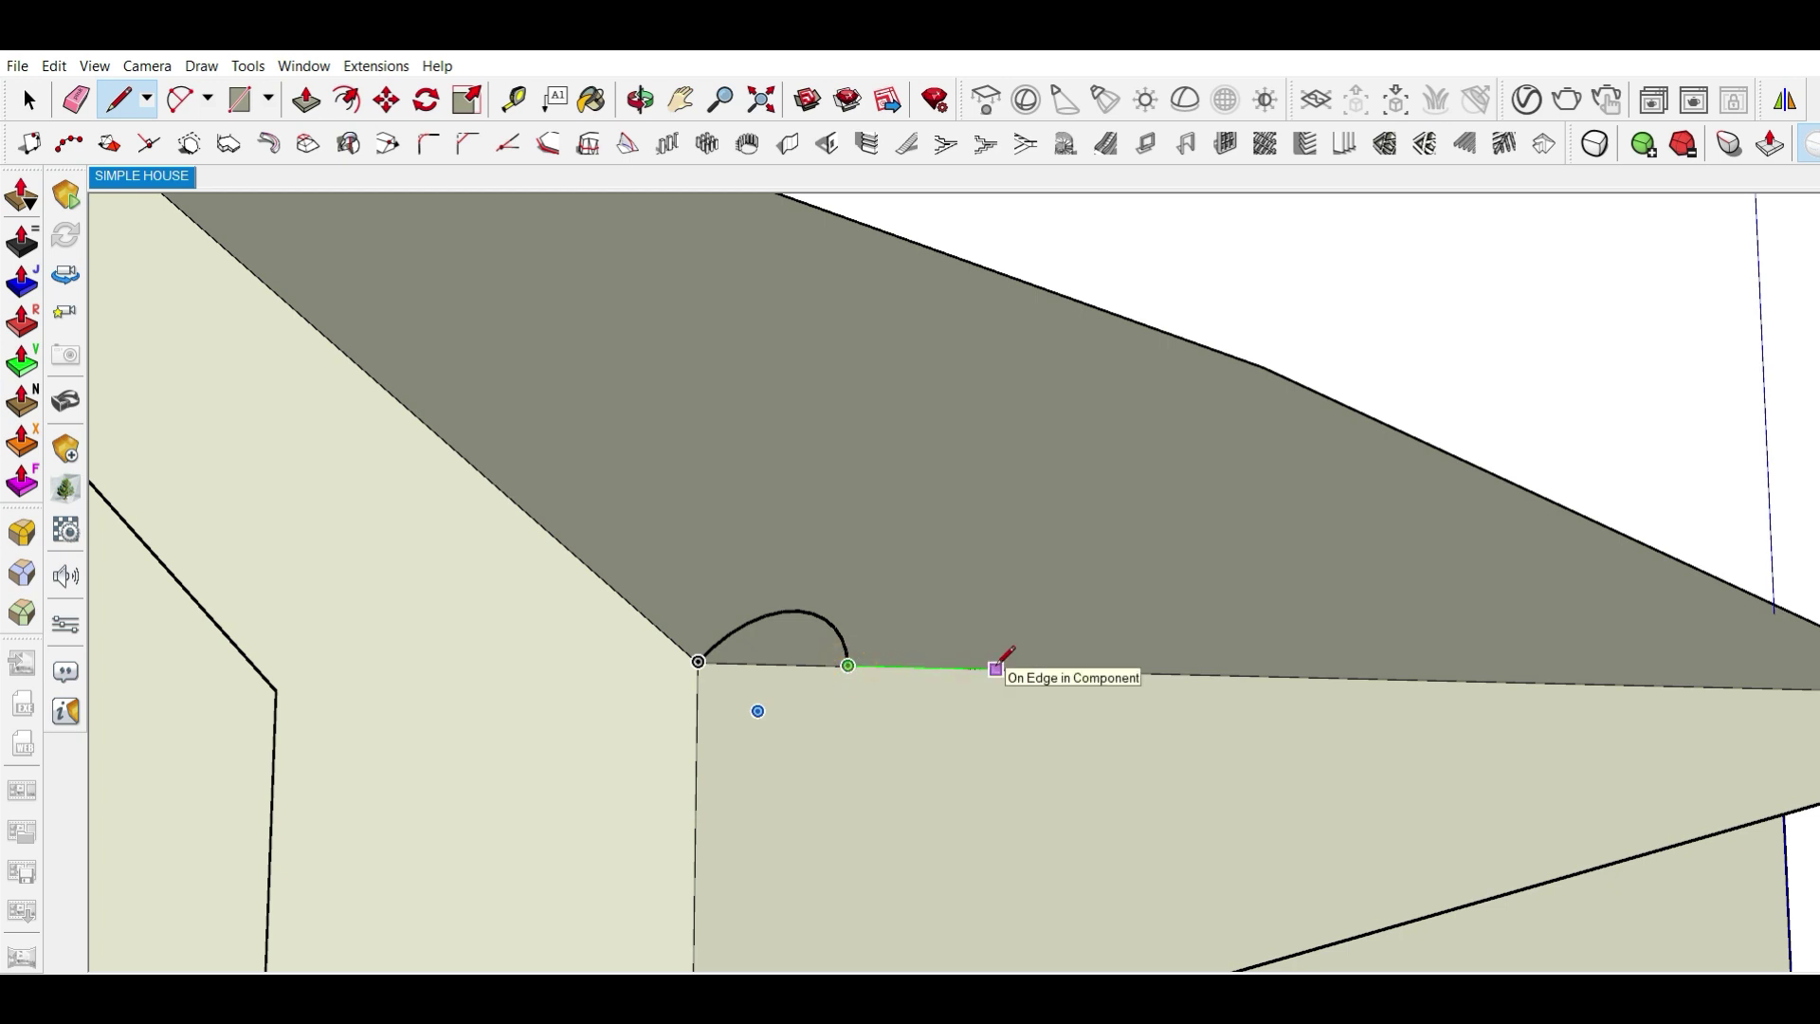
left_click(939, 668)
scroll(934, 668, "up", 4)
key("space")
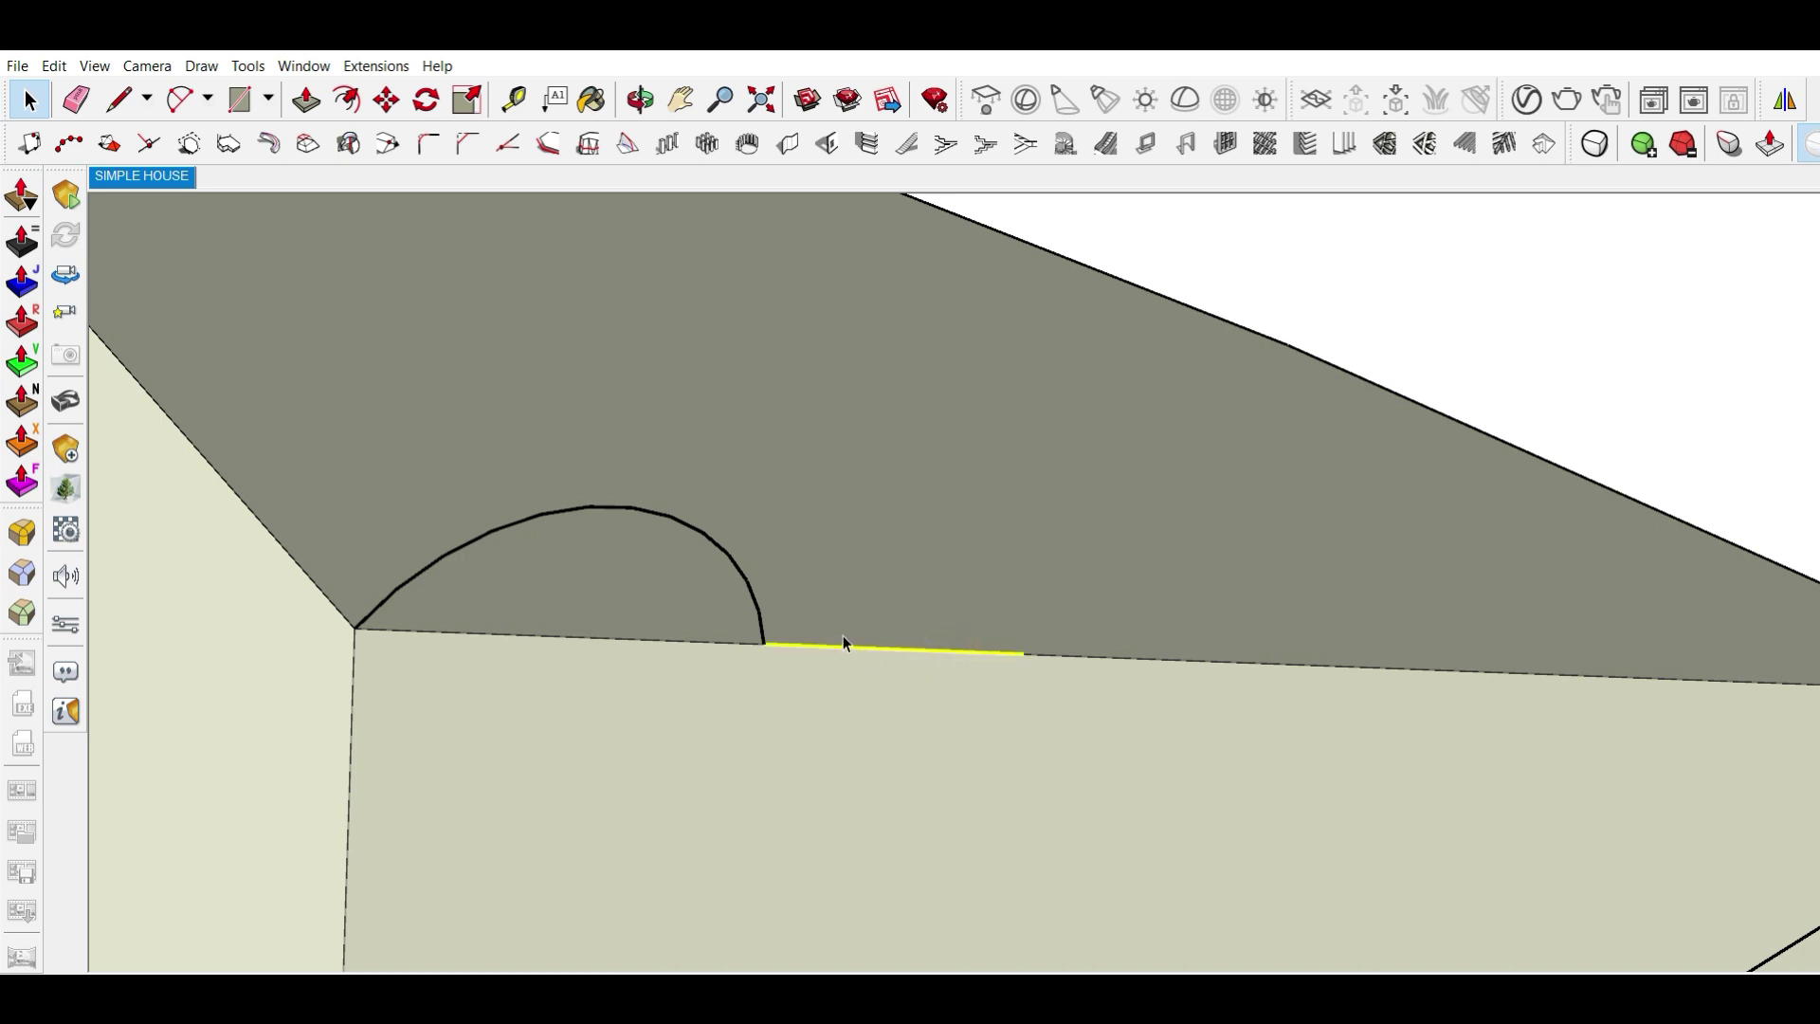
scroll(844, 643, "down", 2)
left_click(569, 574, "shift")
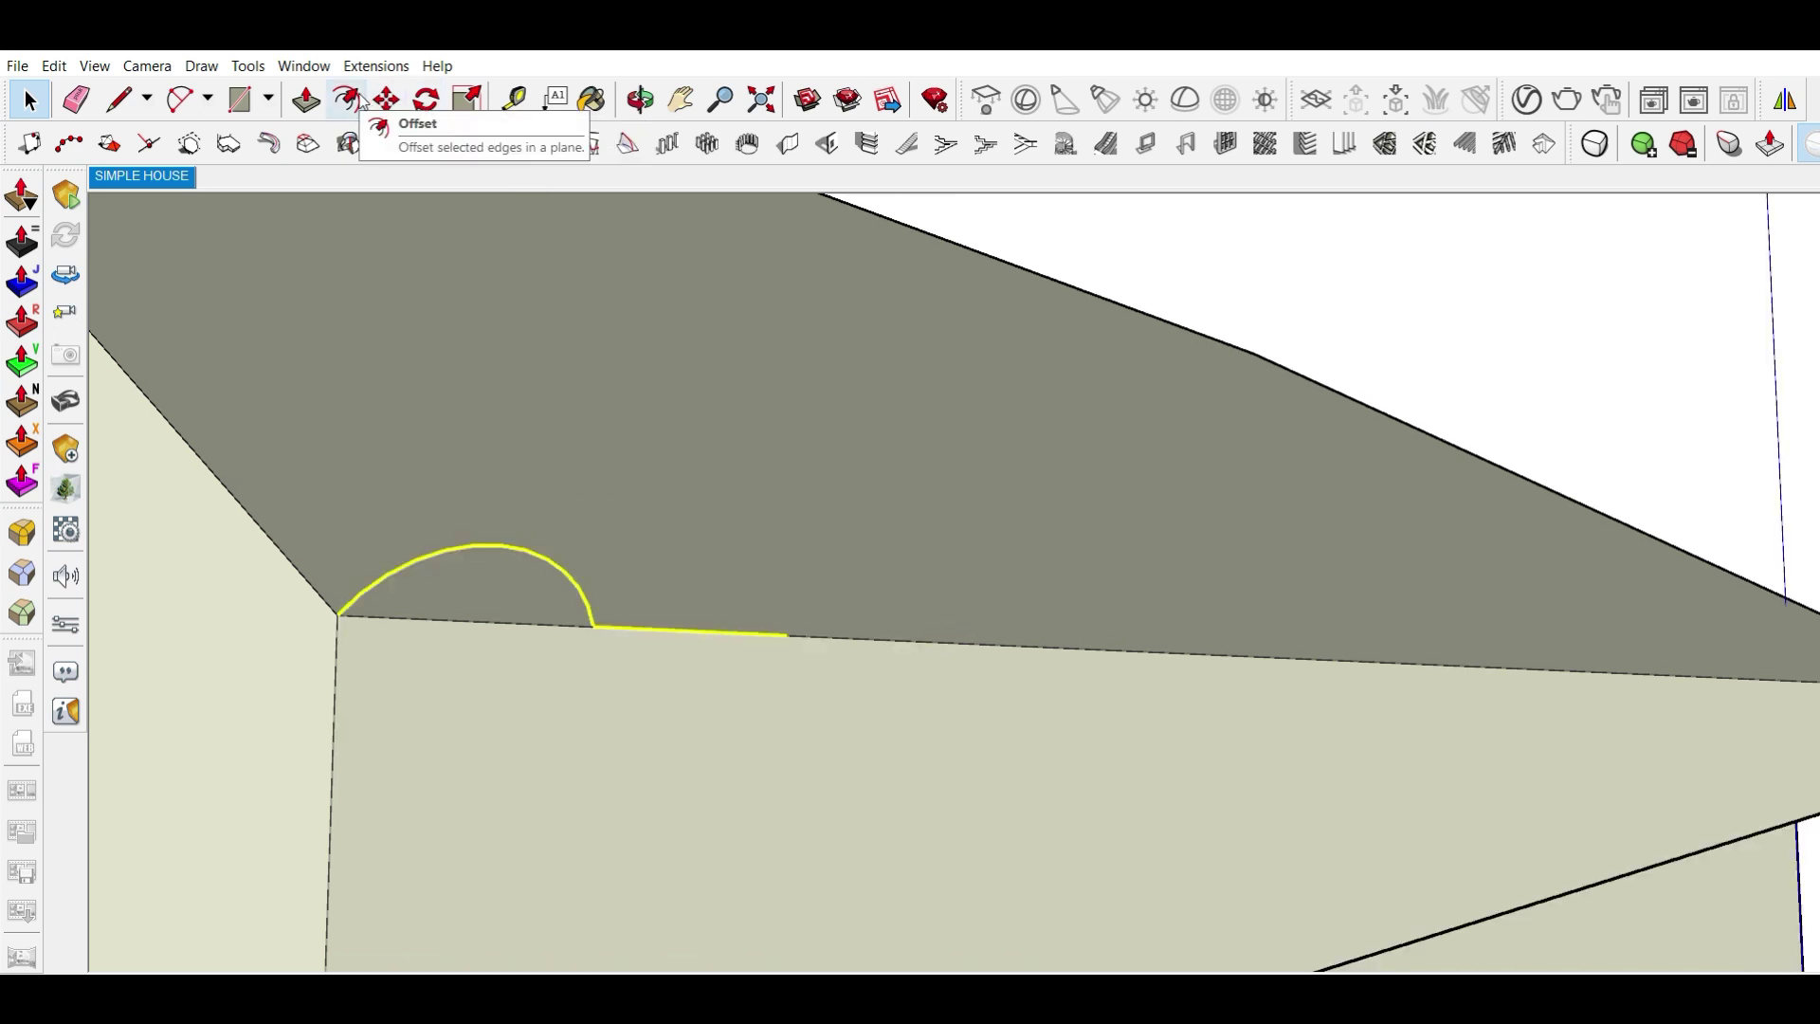
- Copy the arc-and-line profile to the line's end and array it 25x along the eave
left_click(386, 100)
left_click(339, 615)
key("ctrl")
scroll(793, 629, "up", 2)
scroll(787, 632, "up", 1)
scroll(774, 638, "up", 1)
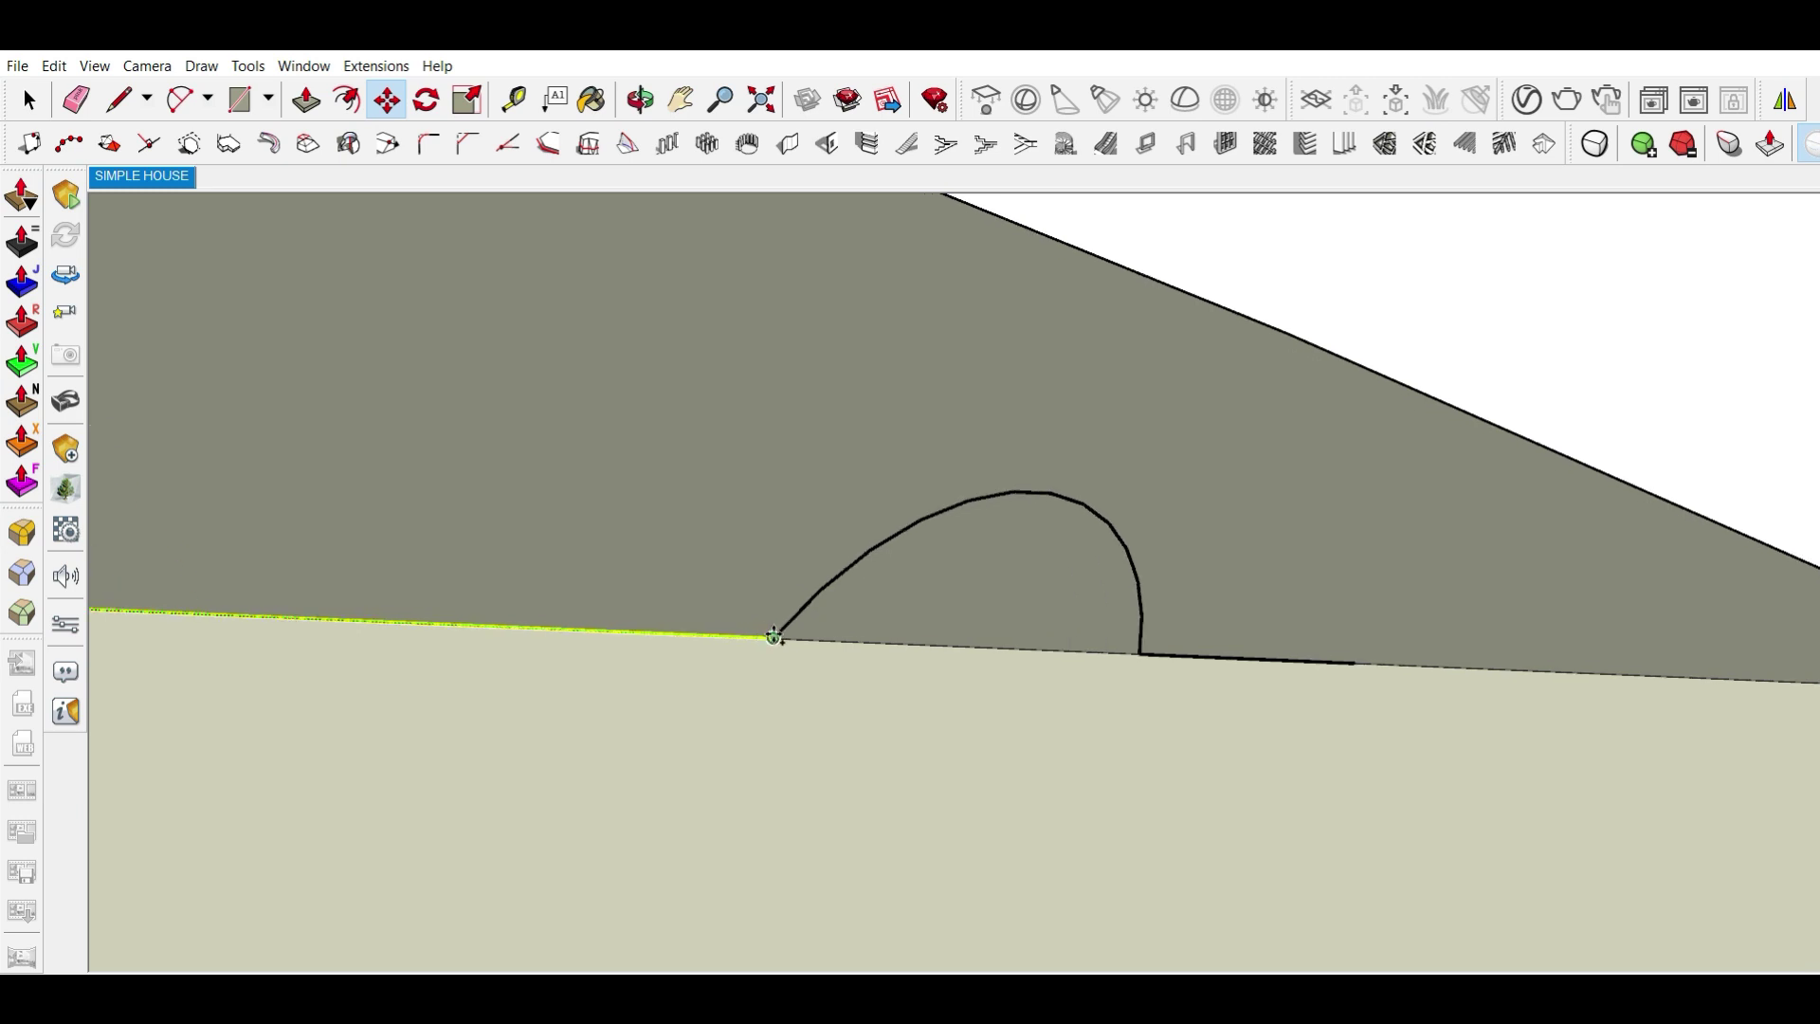
scroll(774, 637, "up", 1)
left_click(767, 644)
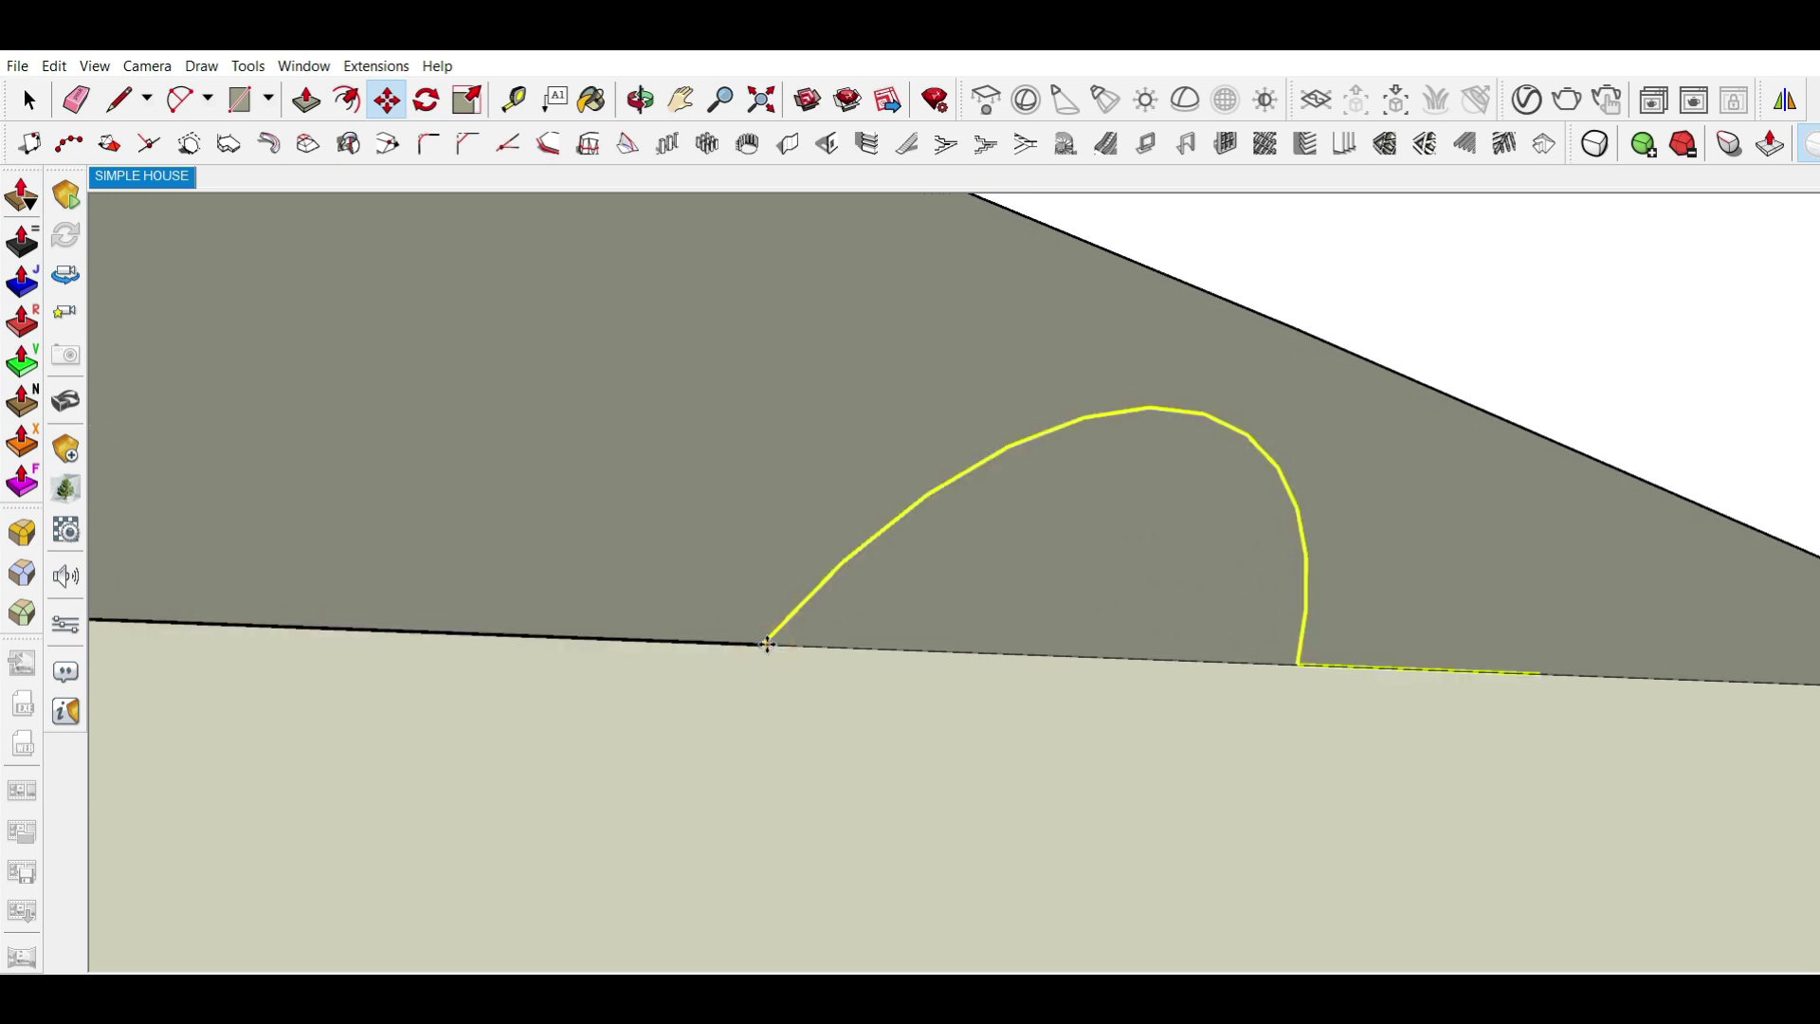
type("25x")
key("Return")
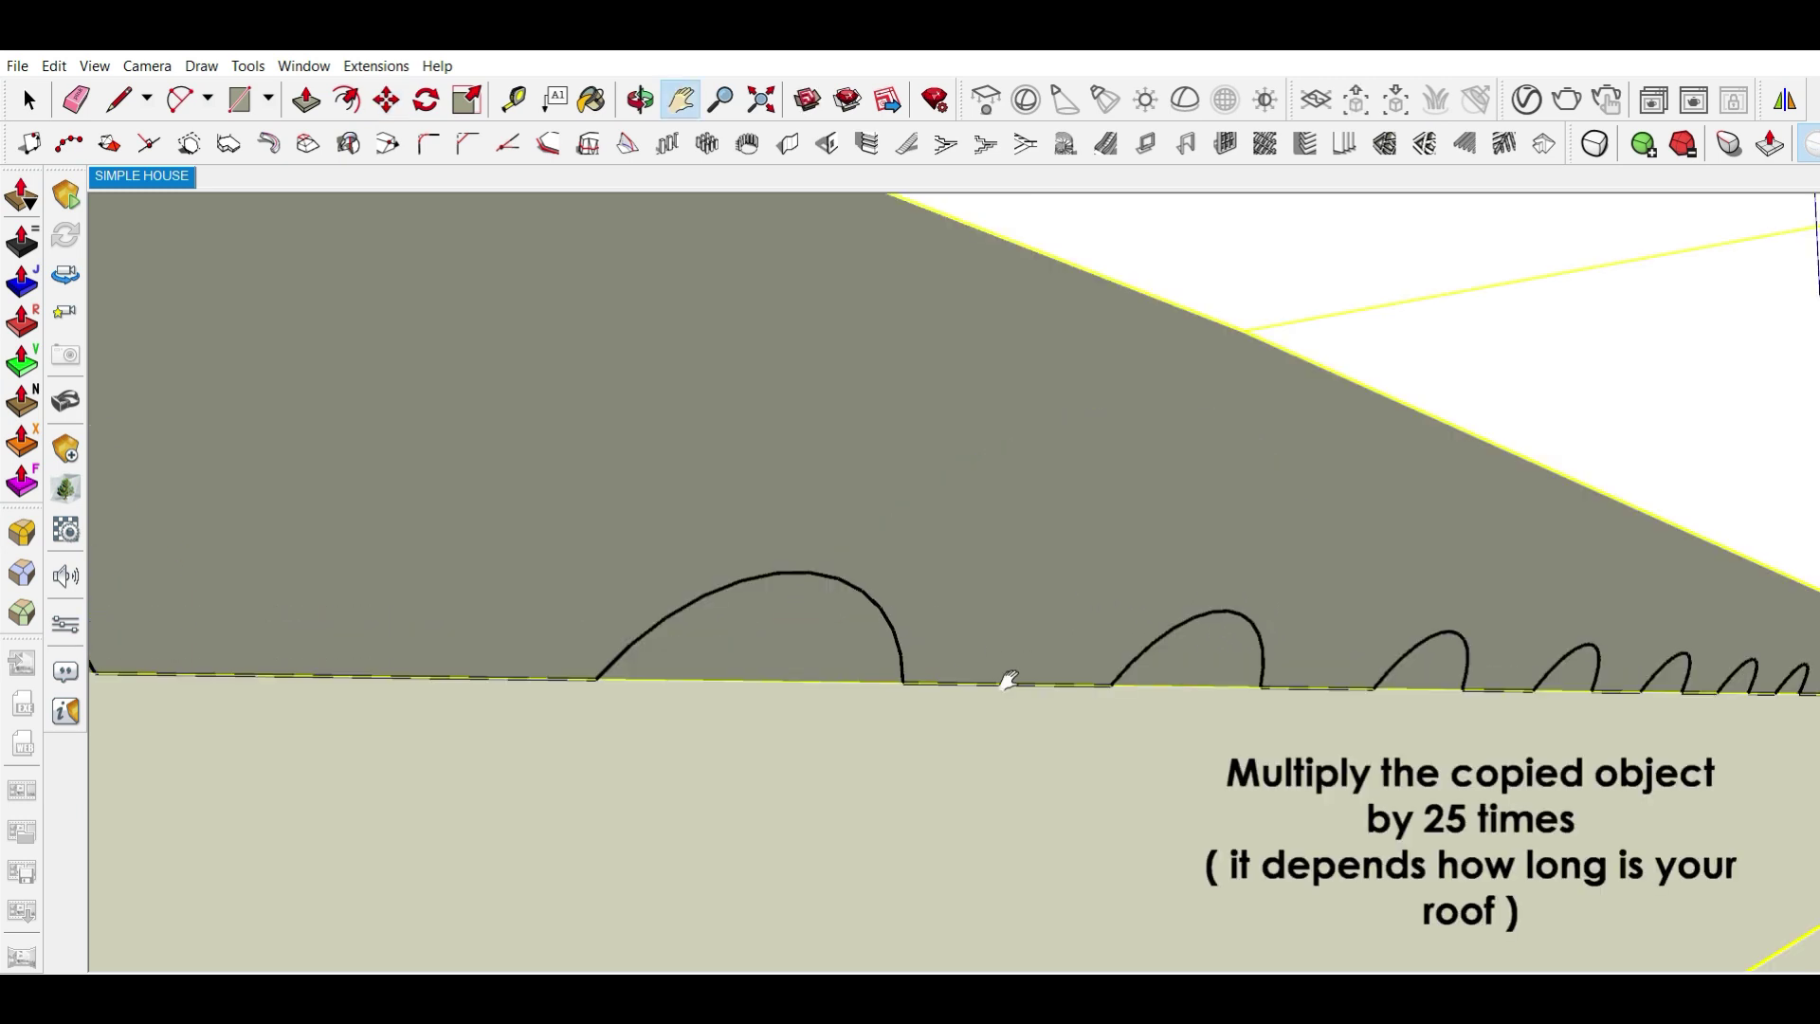
- Pan and orbit along the eave to inspect the repeated tile profiles
scroll(1432, 664, "down", 3)
mouse_move(1444, 650)
middle_mouse_down("shift")
mouse_move(1498, 649)
mouse_move(1081, 720)
mouse_move(785, 688)
mouse_move(1126, 598)
middle_mouse_up("shift")
scroll(1259, 614, "up", 2)
scroll(1253, 612, "up", 2)
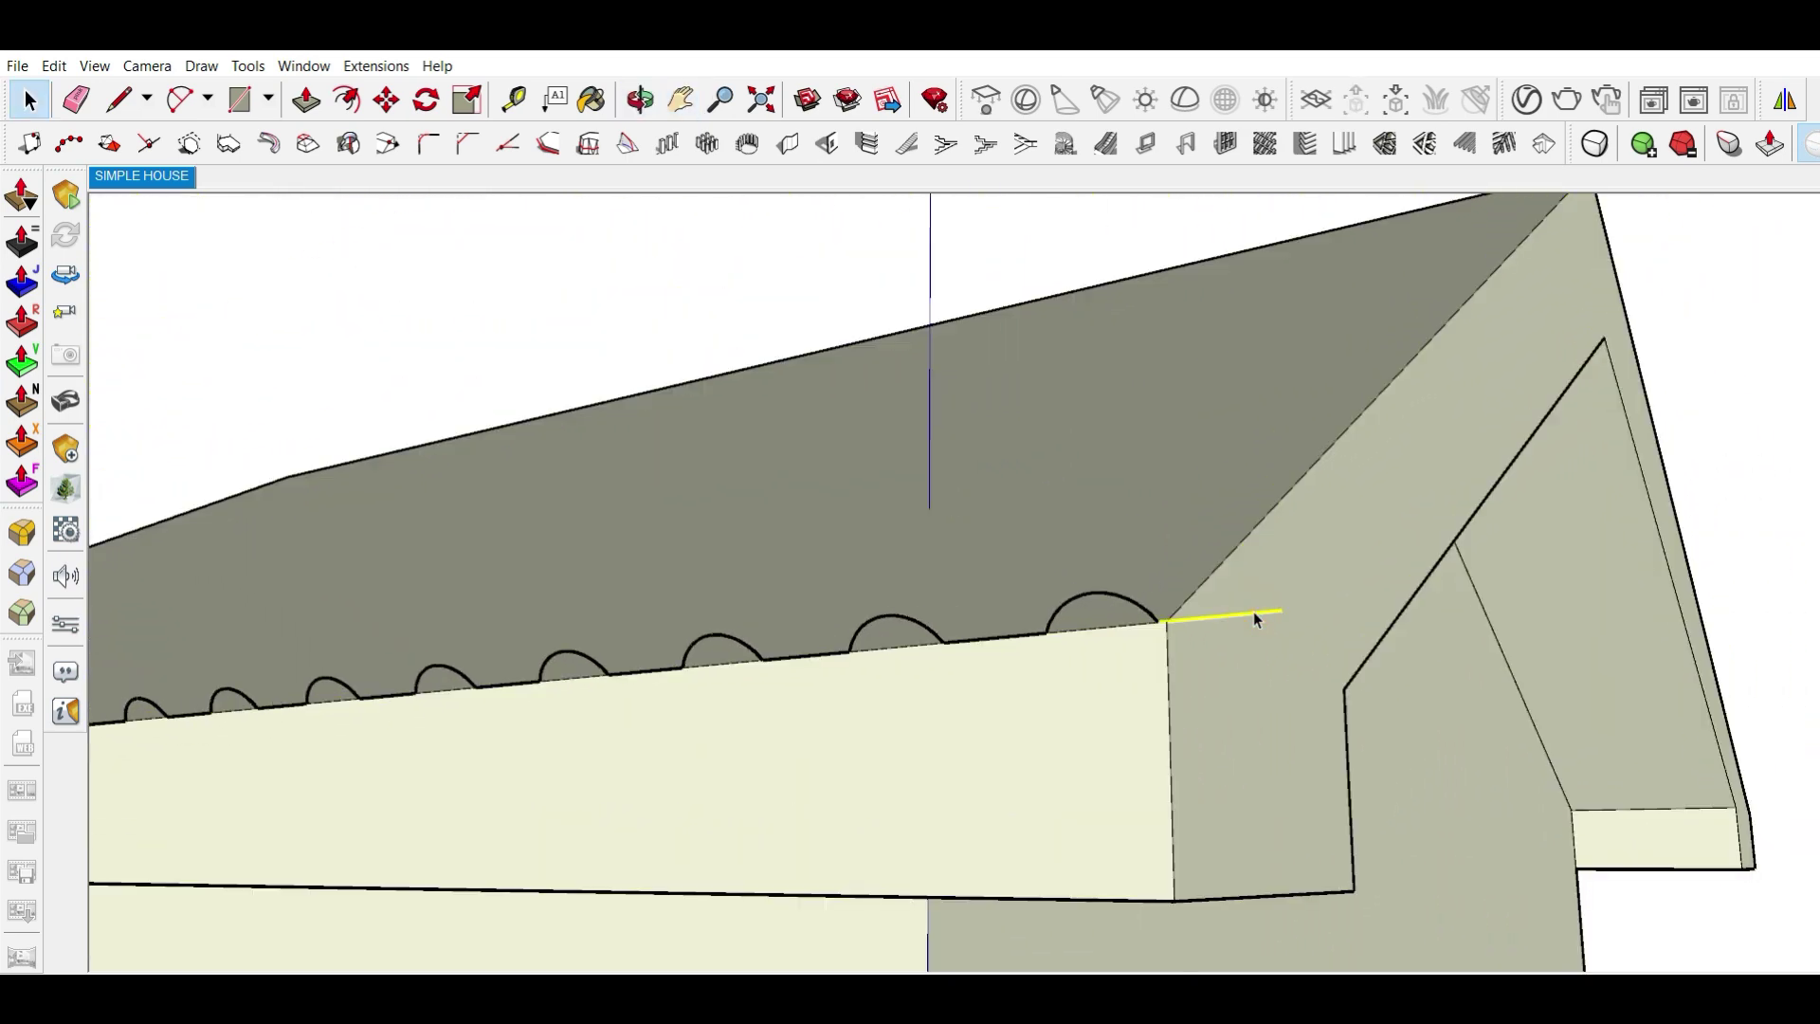
scroll(1236, 606, "down", 3)
scroll(1106, 621, "down", 2)
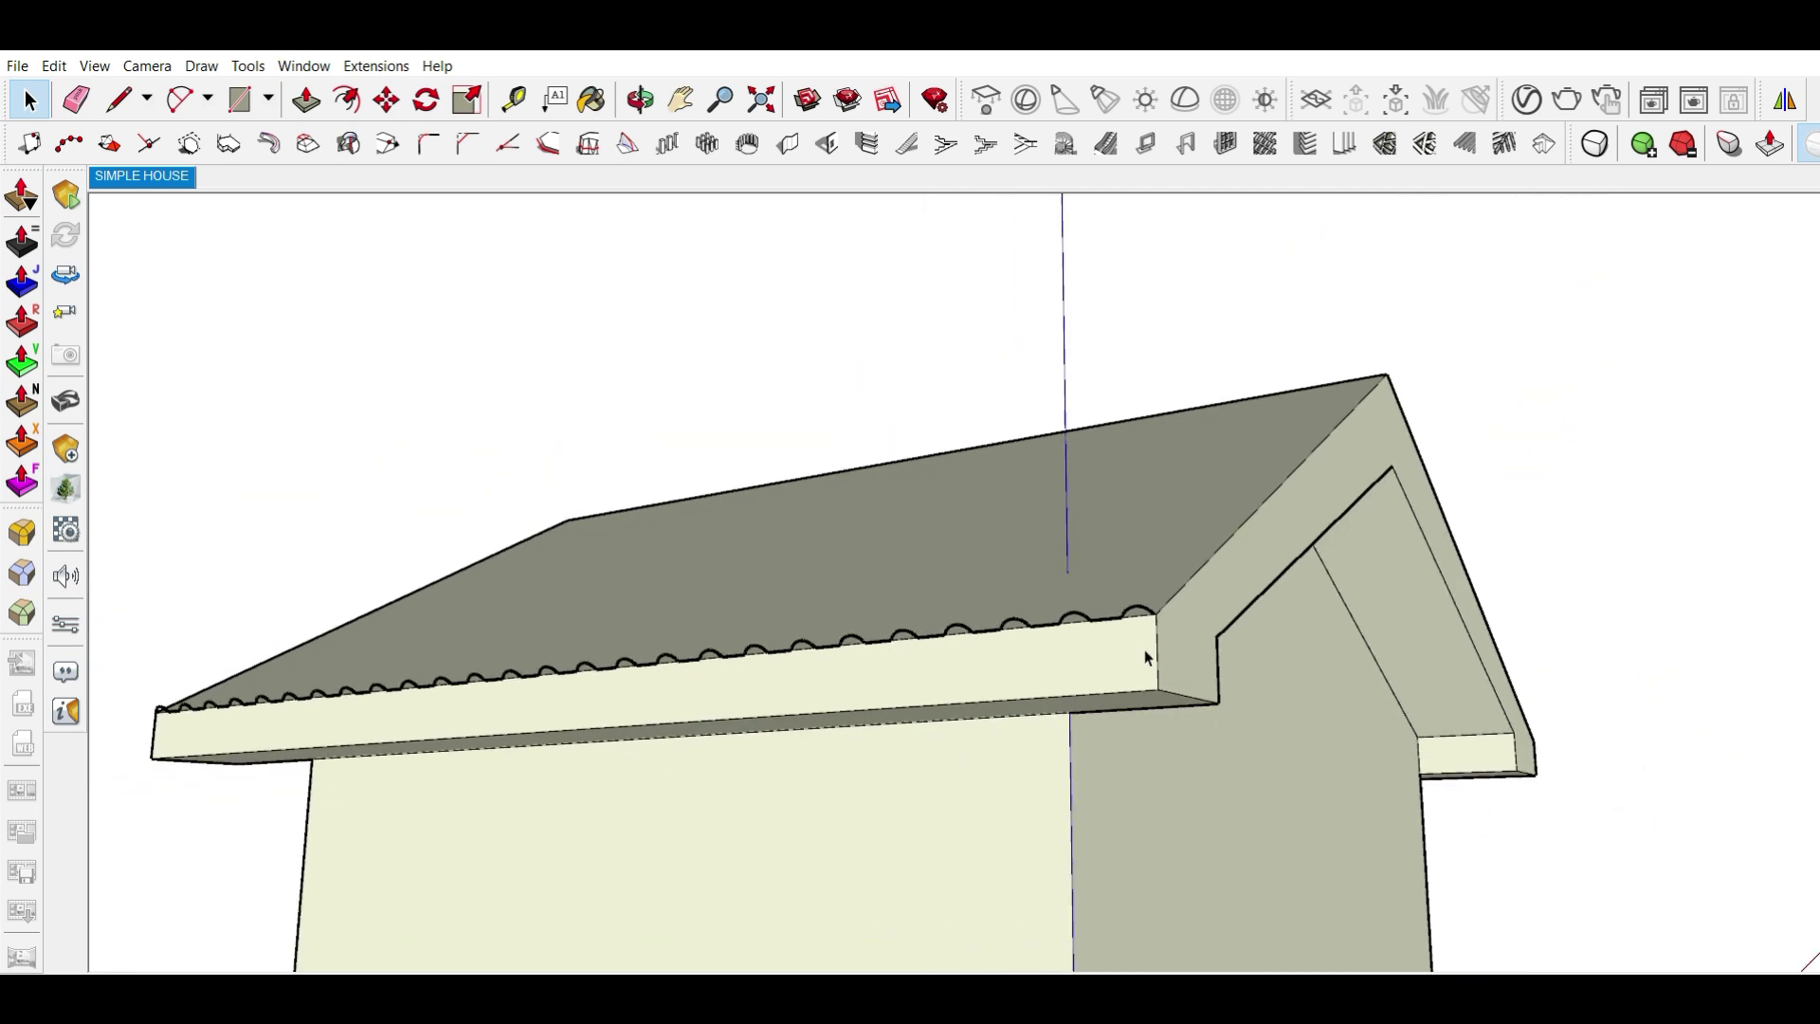
mouse_move(1145, 651)
middle_mouse_down()
mouse_move(902, 638)
mouse_move(1602, 777)
mouse_move(1077, 780)
mouse_move(1109, 682)
mouse_move(1110, 557)
mouse_move(1134, 612)
mouse_move(1260, 711)
mouse_move(1049, 679)
mouse_move(720, 731)
mouse_move(693, 636)
mouse_move(923, 797)
middle_mouse_up()
- Draw a 200 by 15 rectangle on the gable wall
key("r")
left_click(855, 740)
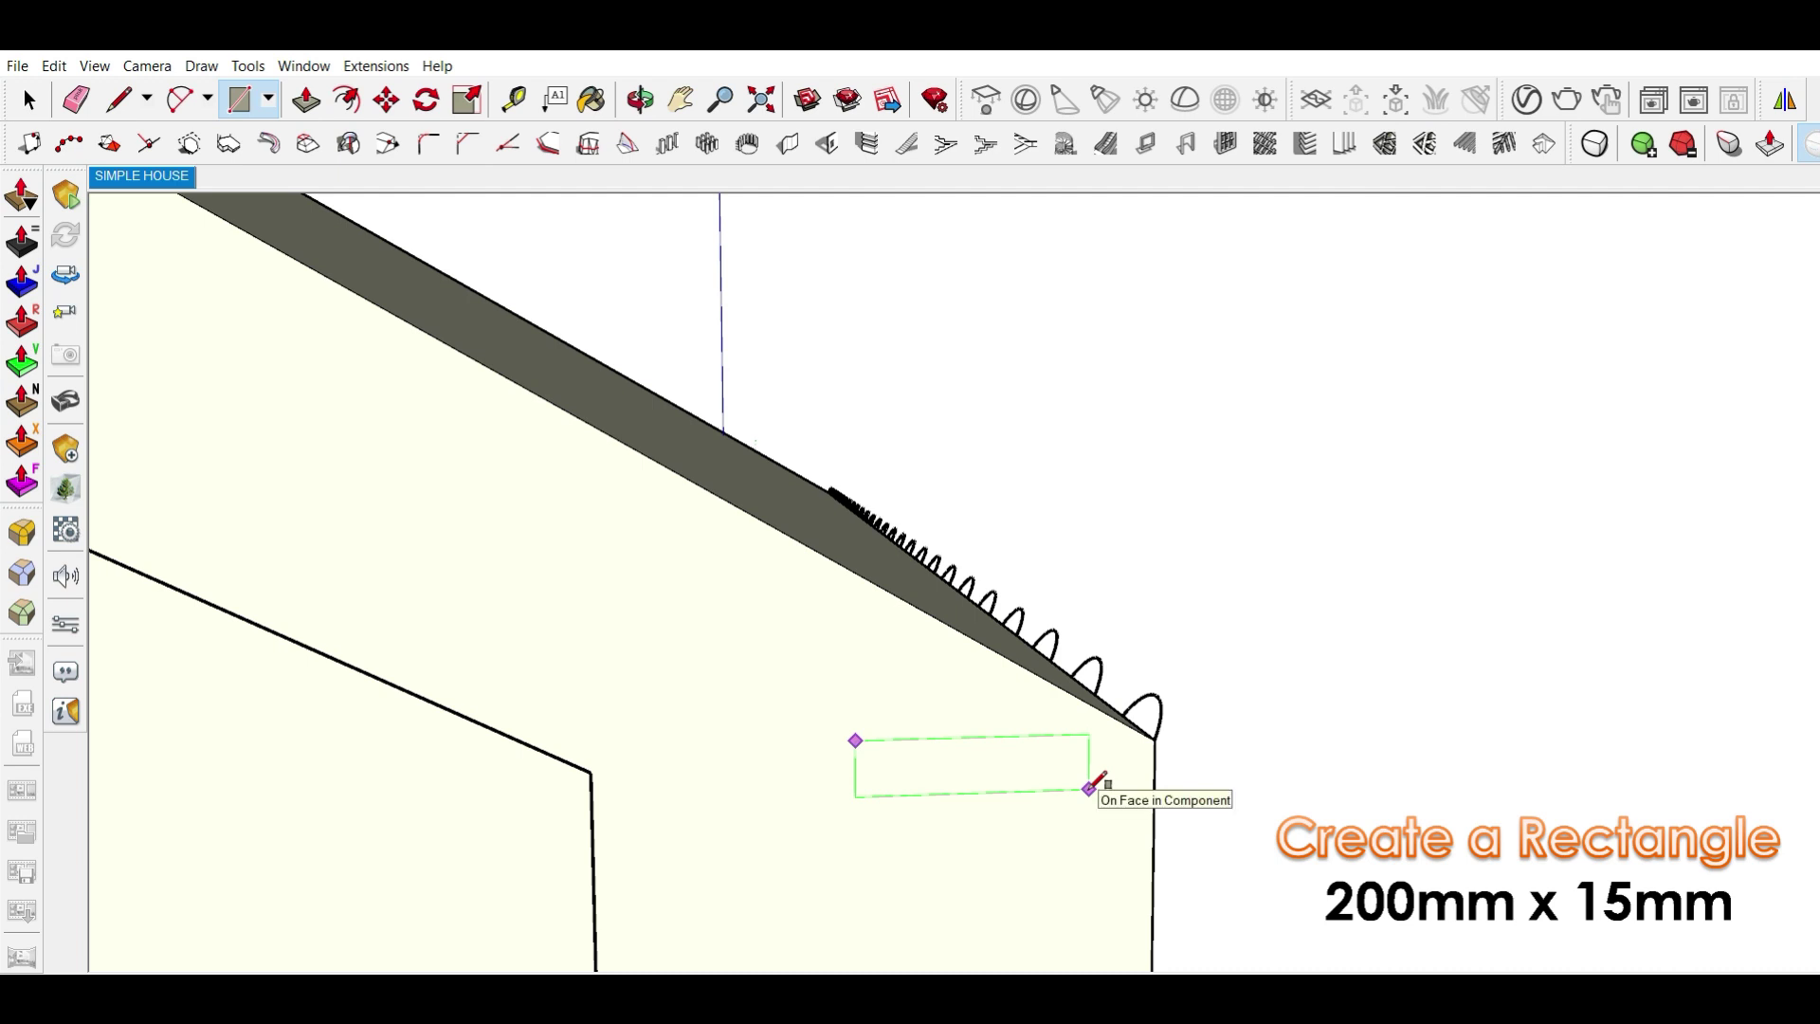
type("200,15")
key("Return")
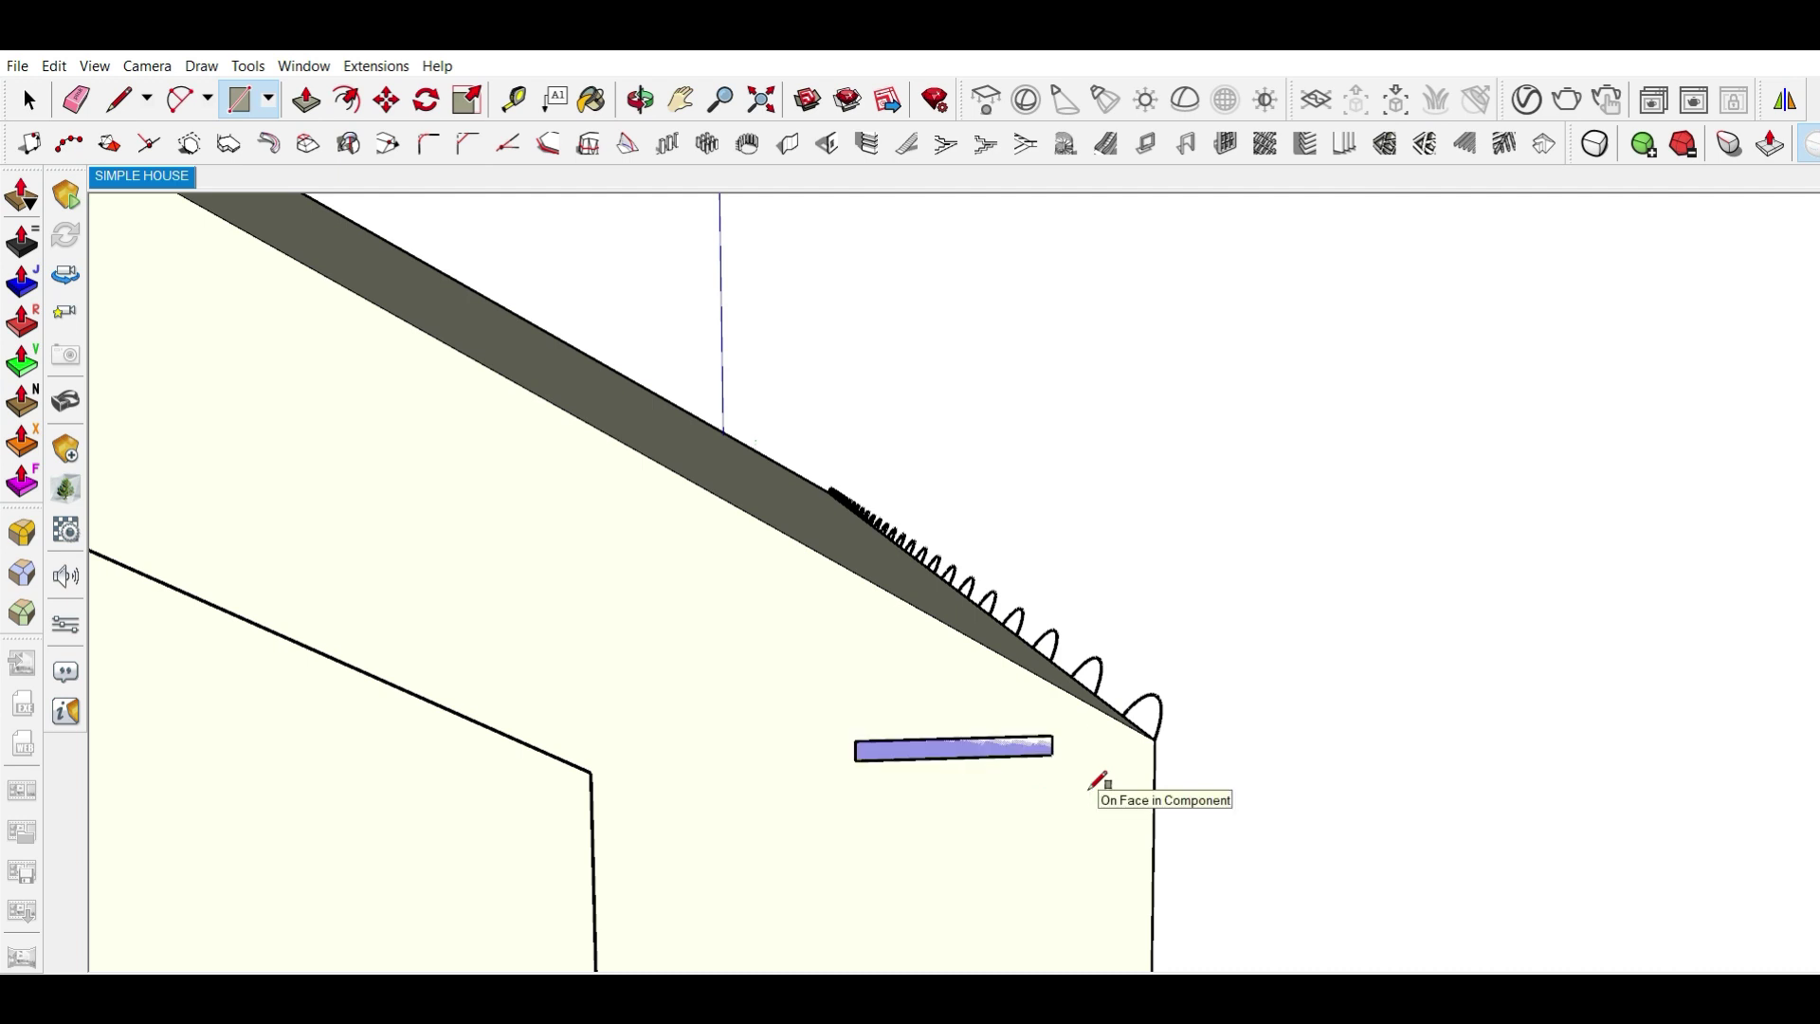
- Draw a diagonal line across the rectangle from its top-right corner
key("l")
scroll(1054, 747, "up", 5)
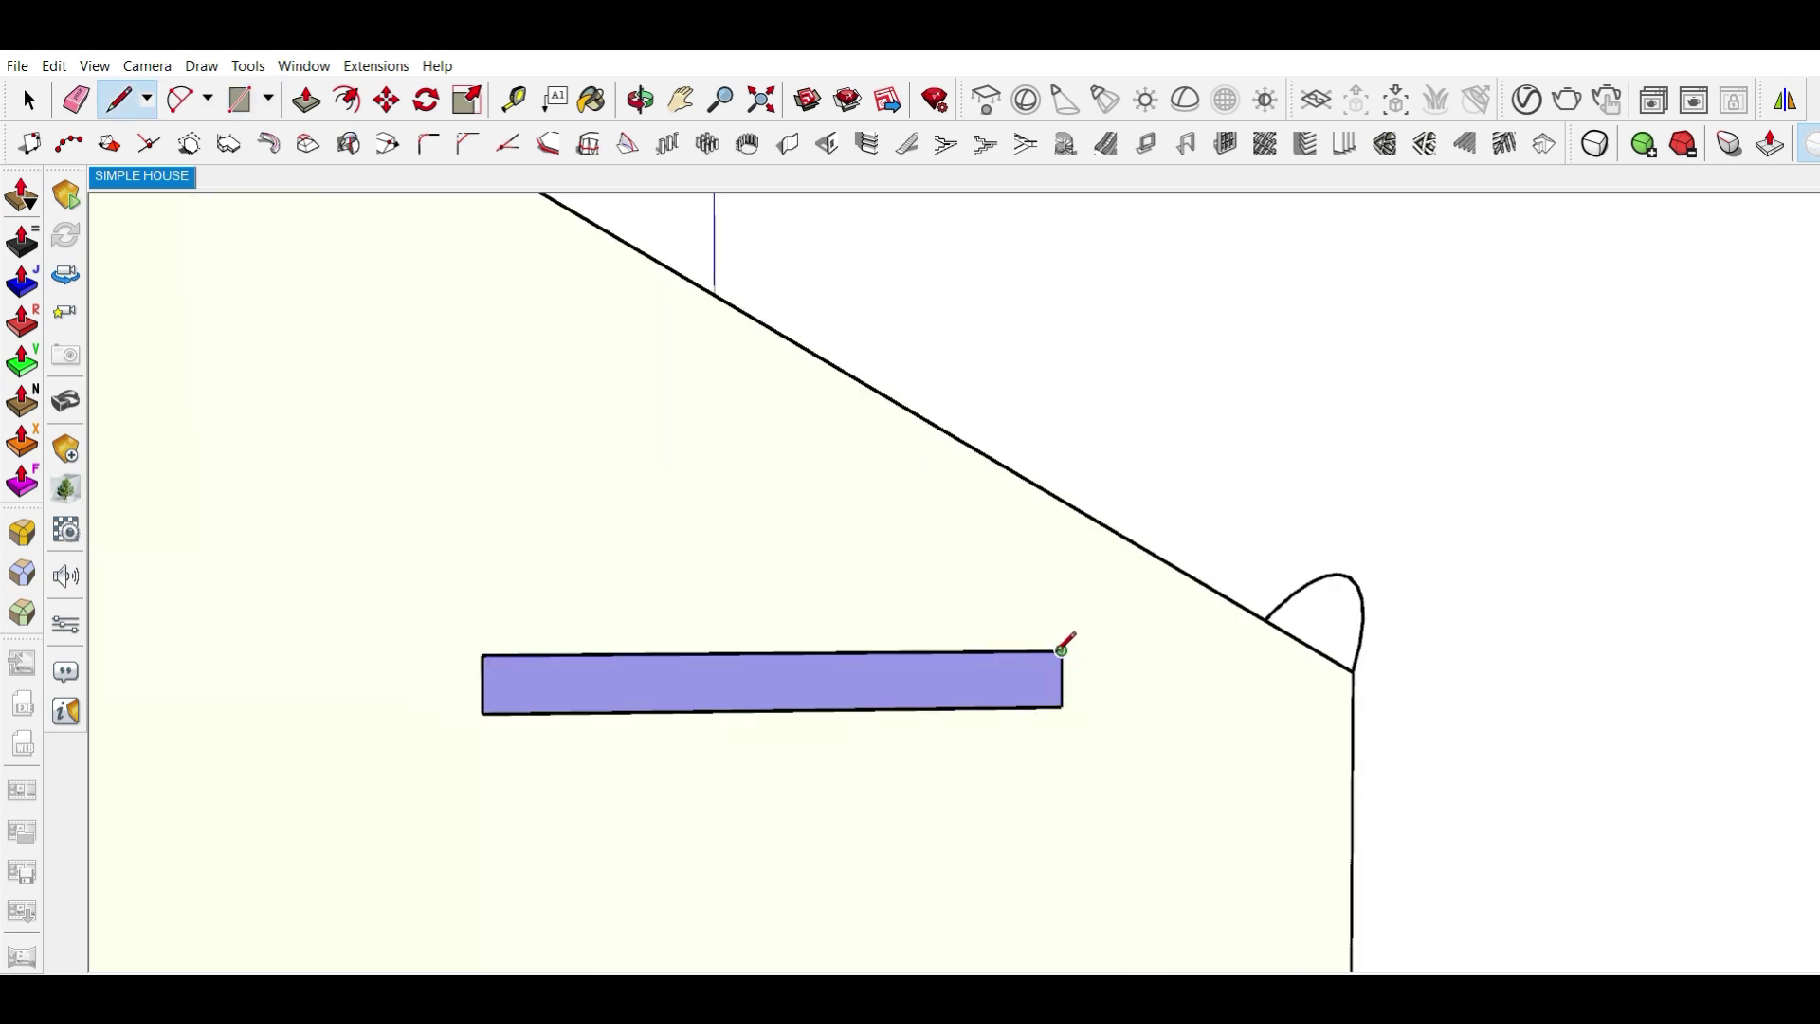
left_click(1061, 651)
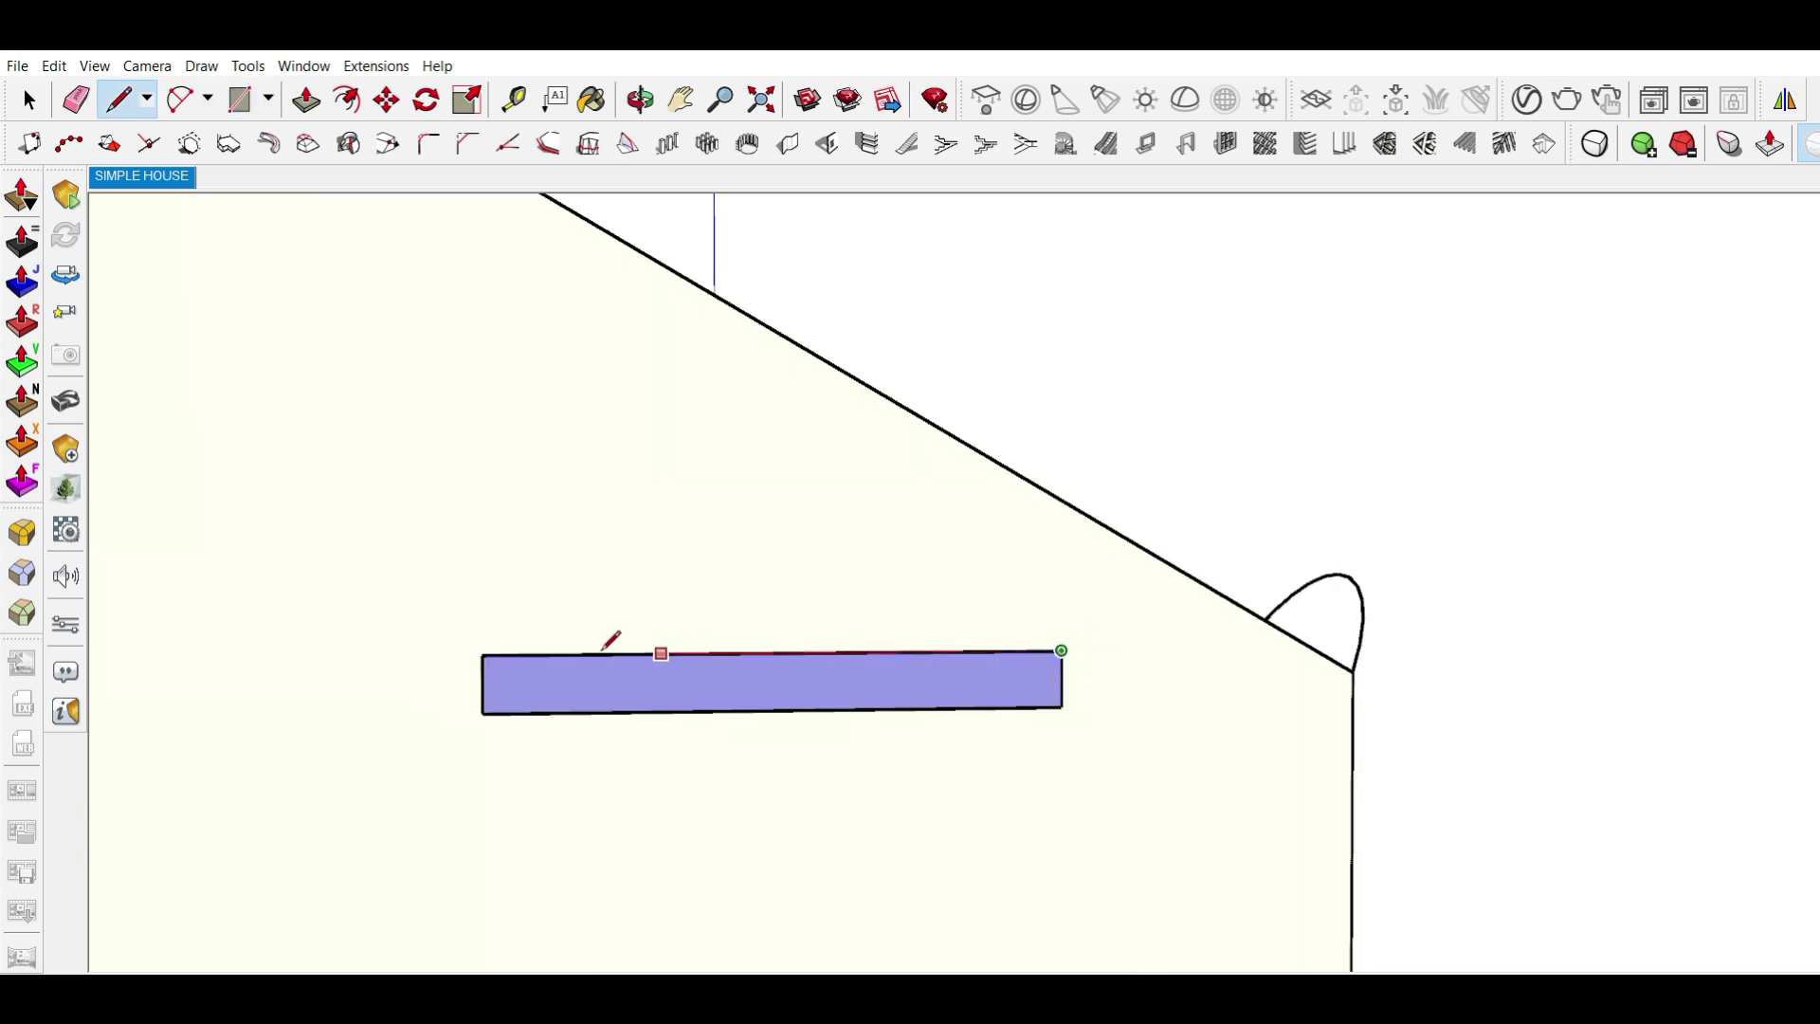
left_click(482, 682)
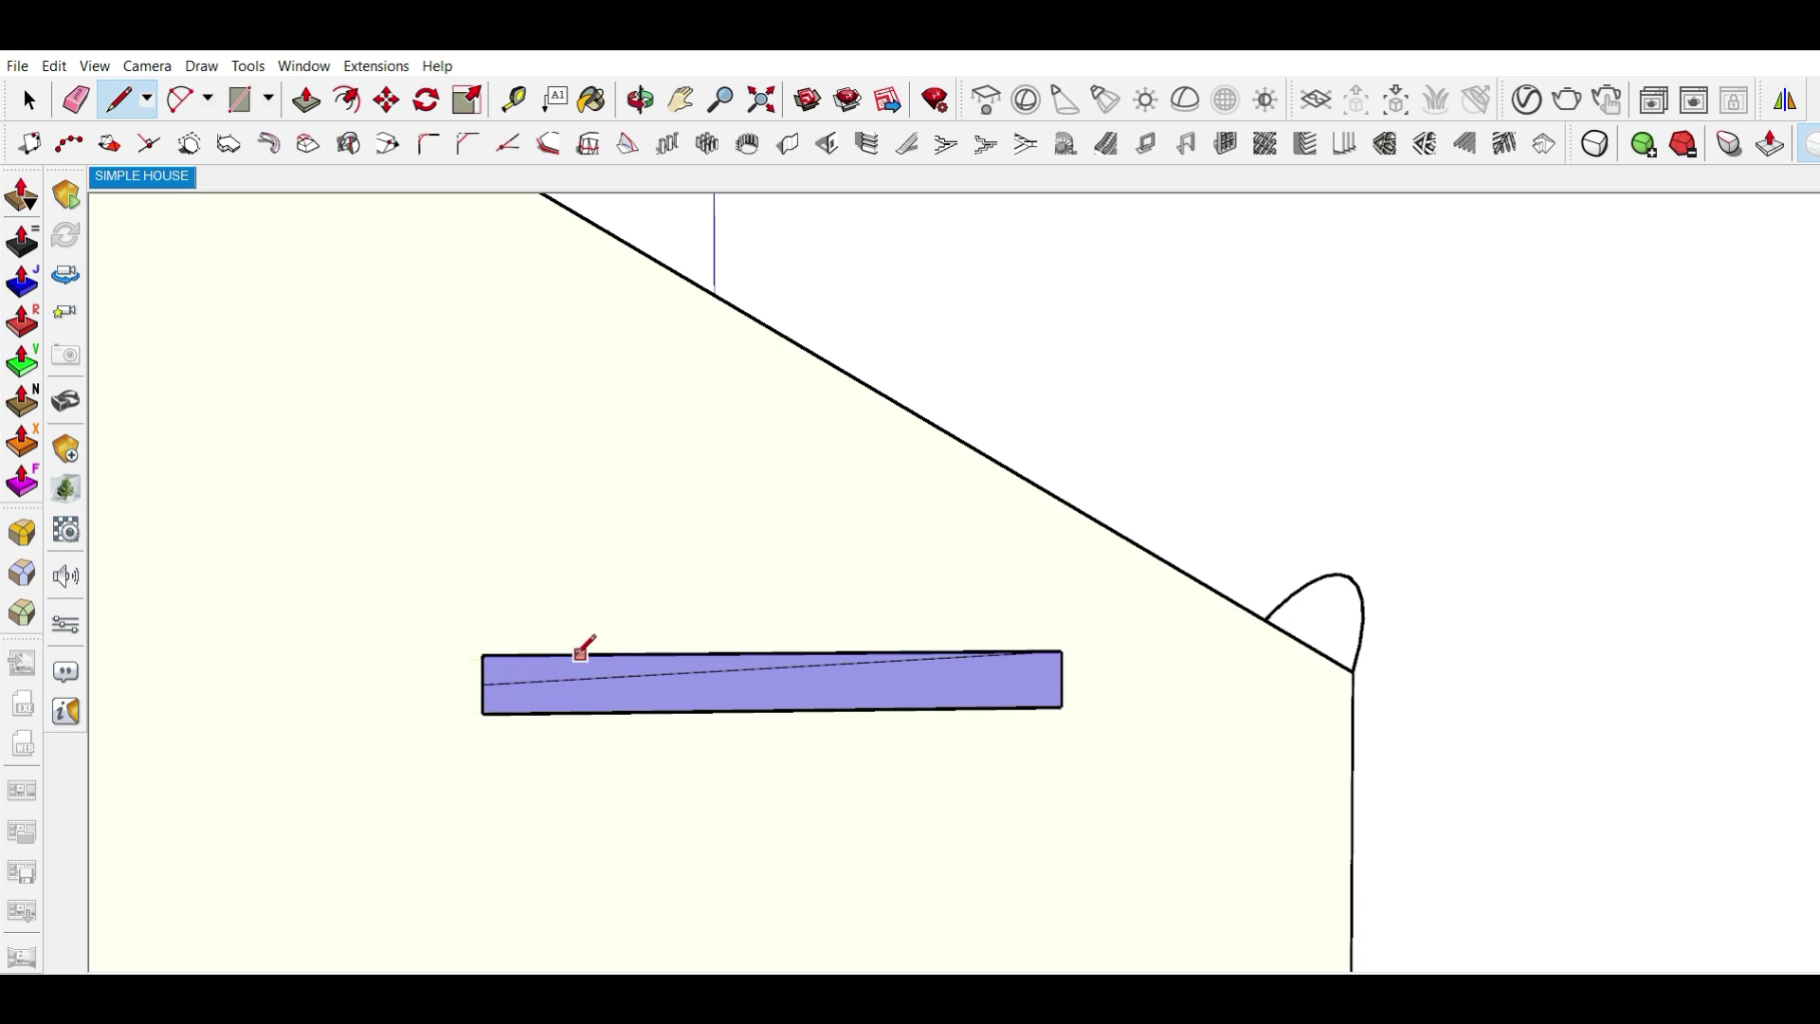
scroll(573, 654, "up", 1)
key("space")
scroll(569, 665, "up", 3)
- Erase the rectangle's top edge above the diagonal, leaving a thin tapered wedge
key("e")
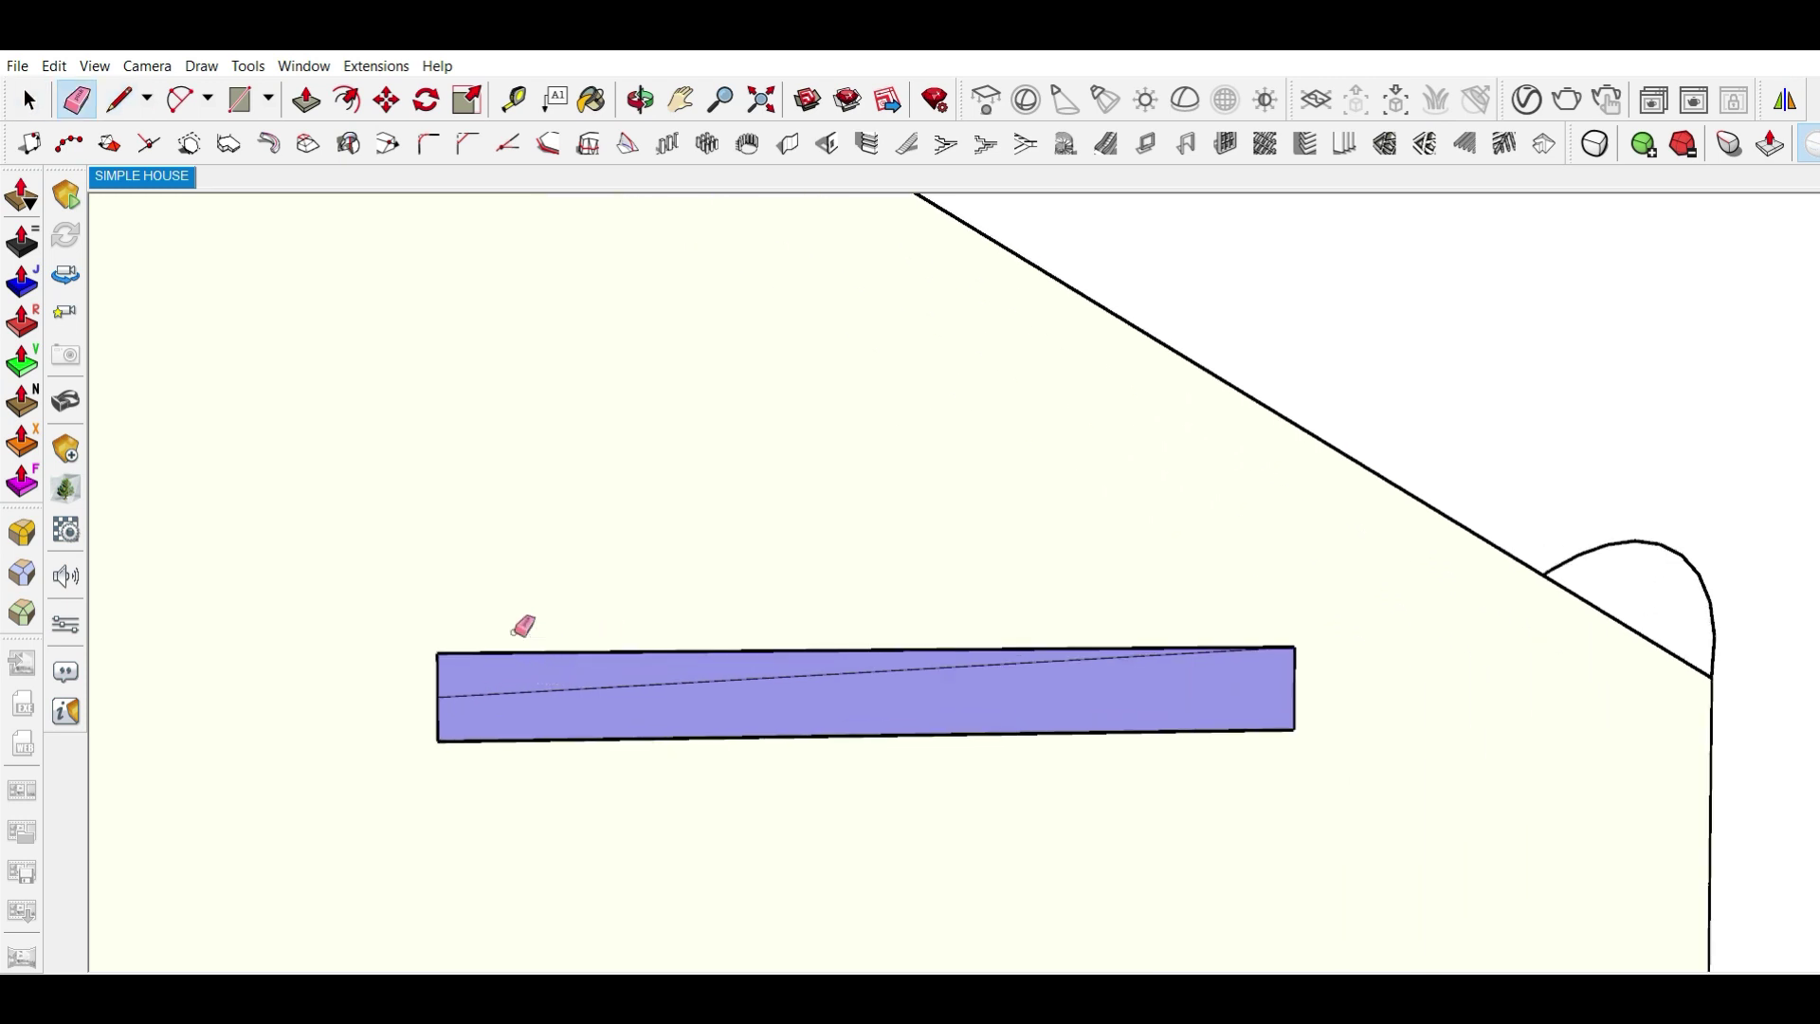
left_click_drag(521, 653, 610, 641)
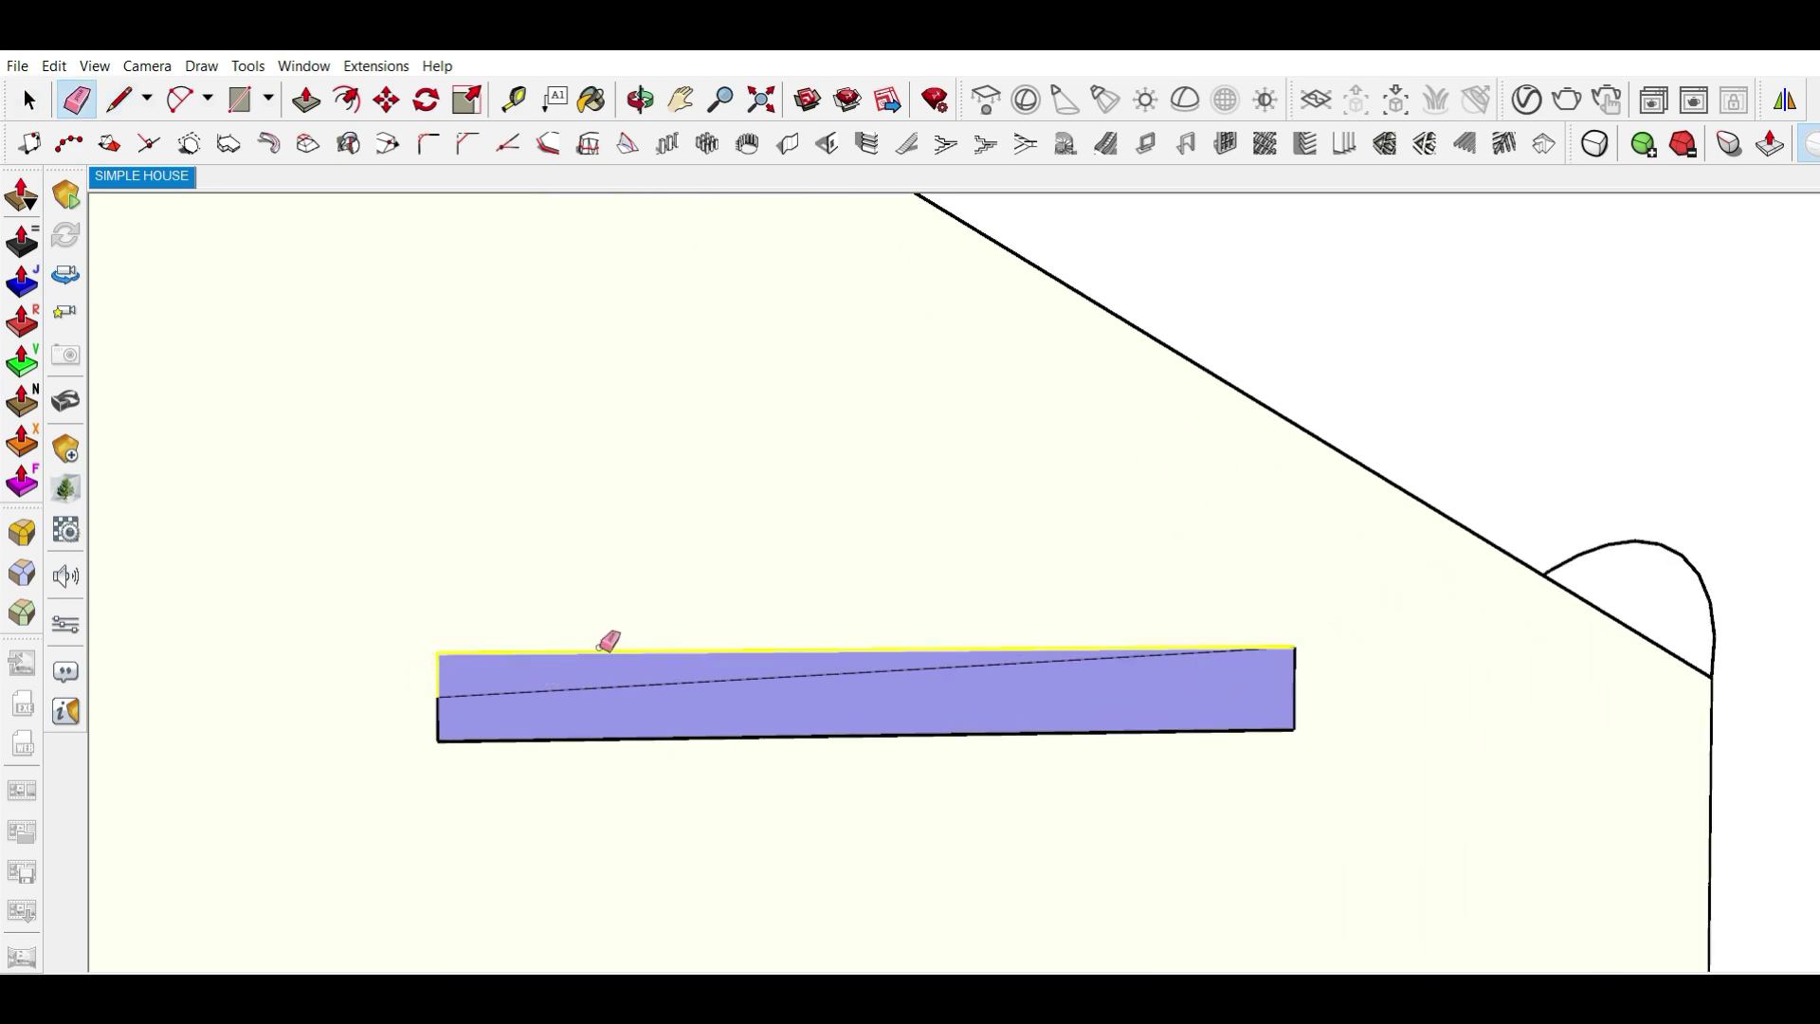
scroll(979, 638, "down", 1)
scroll(1096, 698, "down", 2)
key("space")
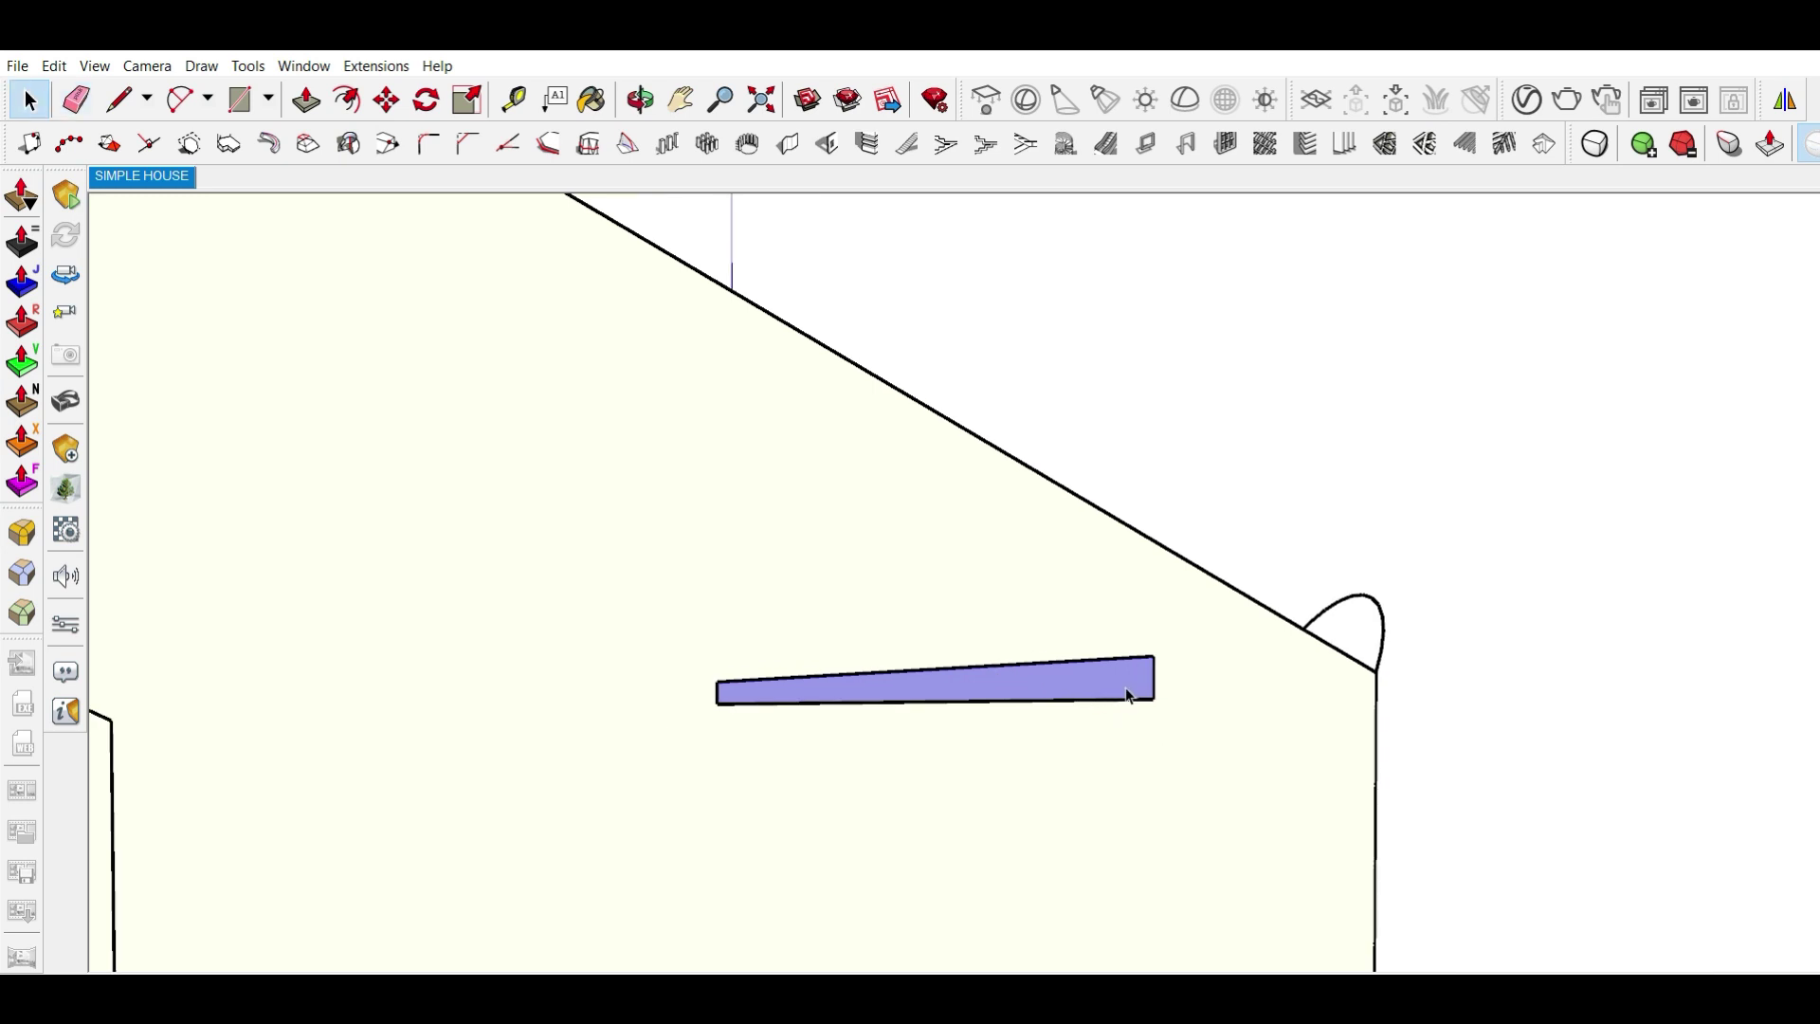
- Select the thin wedge and move its corner onto the wall-roof corner
middle_click_drag(698, 634, 508, 630)
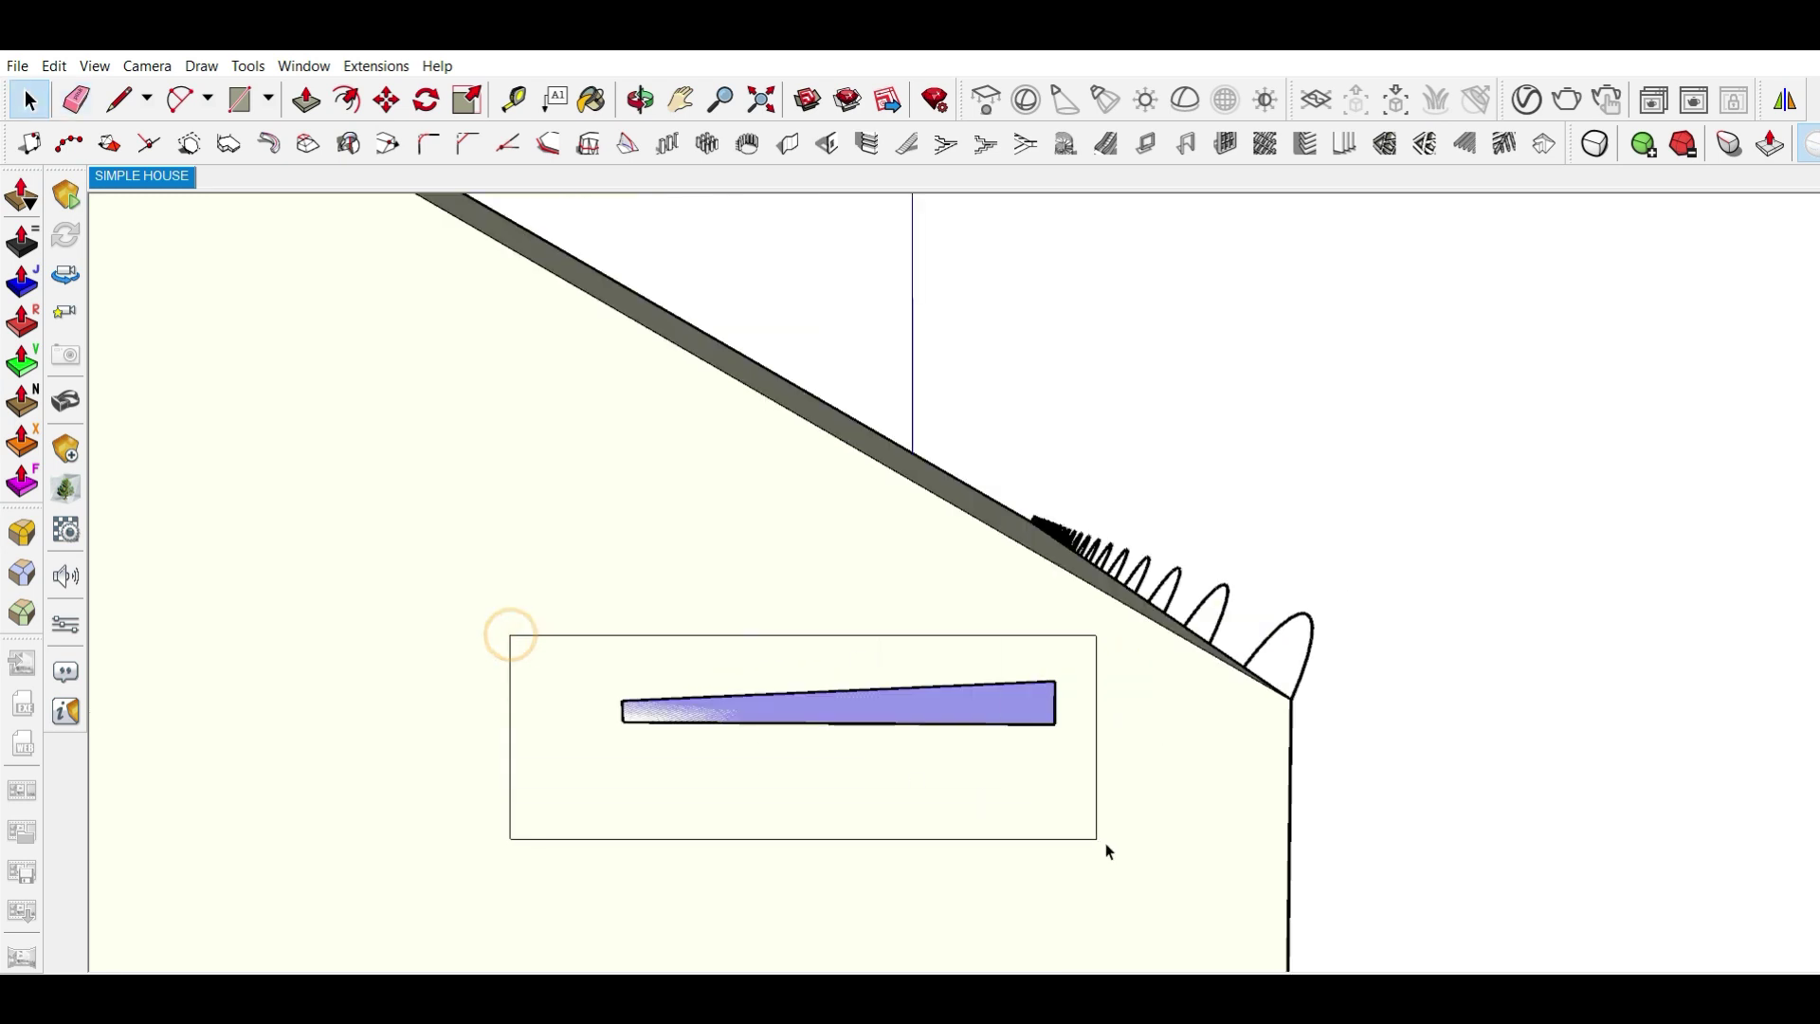
left_click_drag(508, 629, 1118, 855)
key("m")
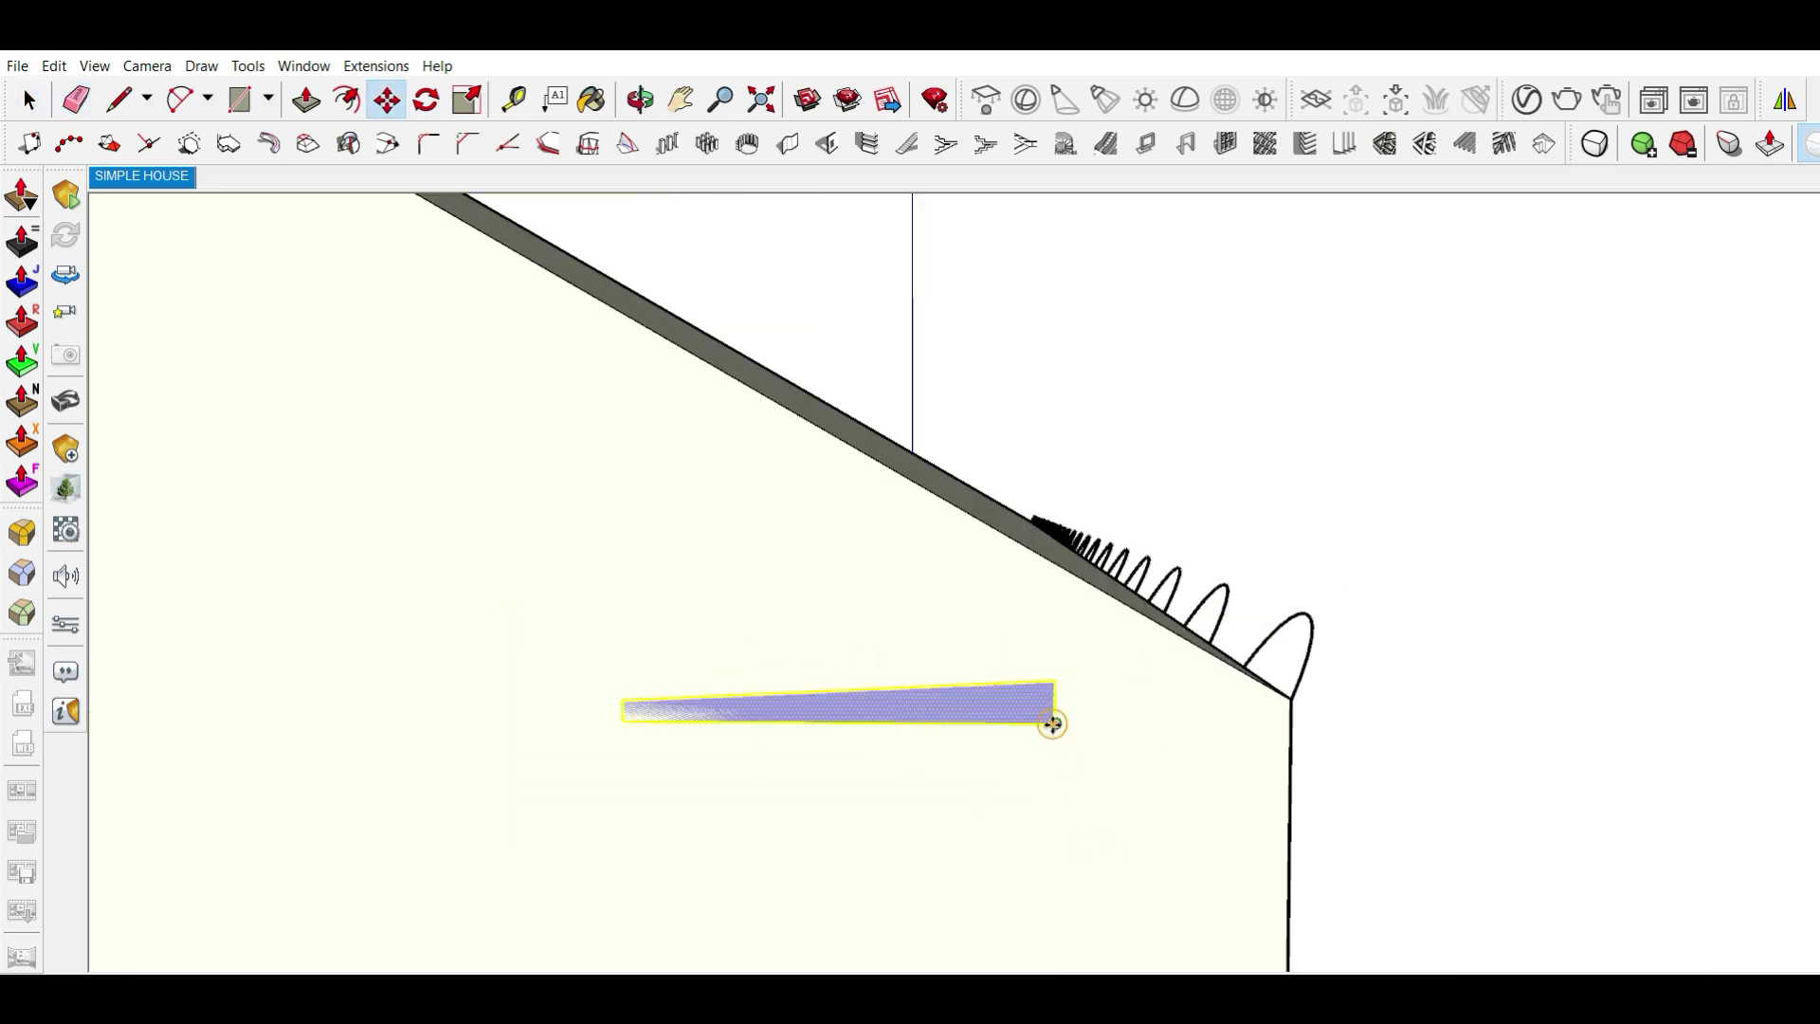
left_click_drag(1053, 724, 1290, 699)
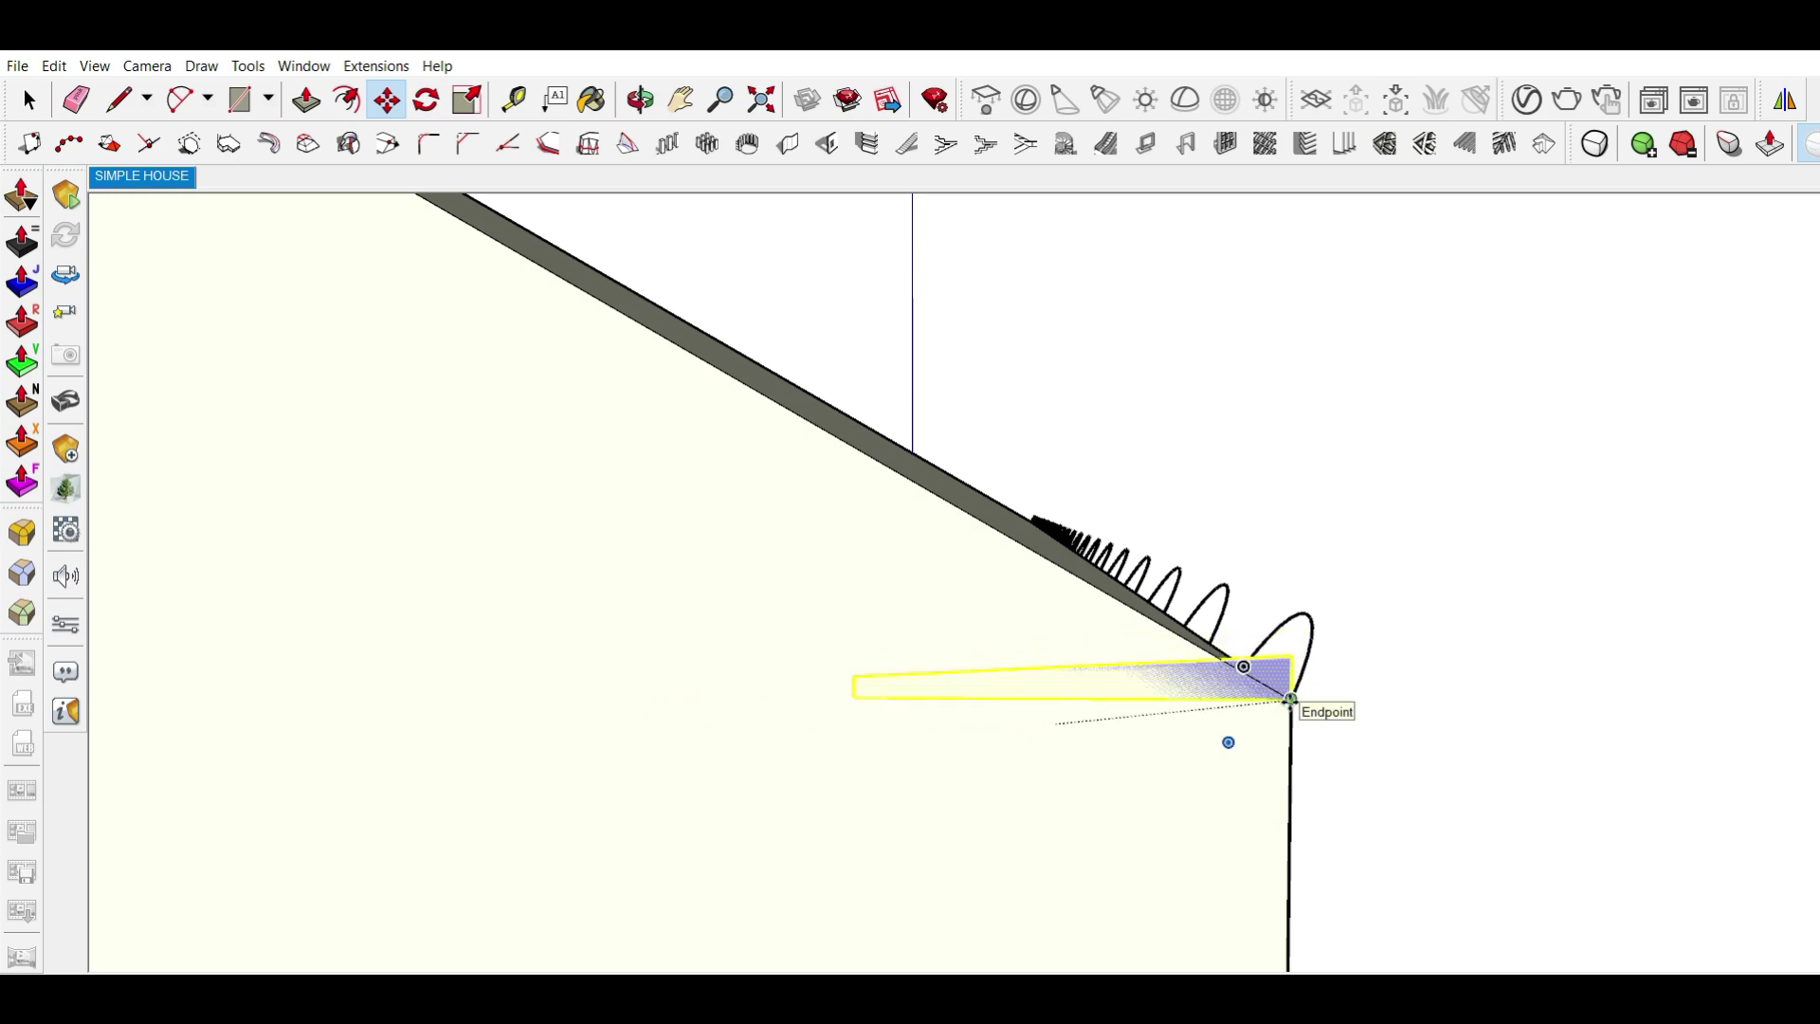
mouse_move(1365, 711)
middle_mouse_down()
mouse_move(782, 741)
mouse_move(1268, 719)
mouse_move(1061, 683)
middle_mouse_up()
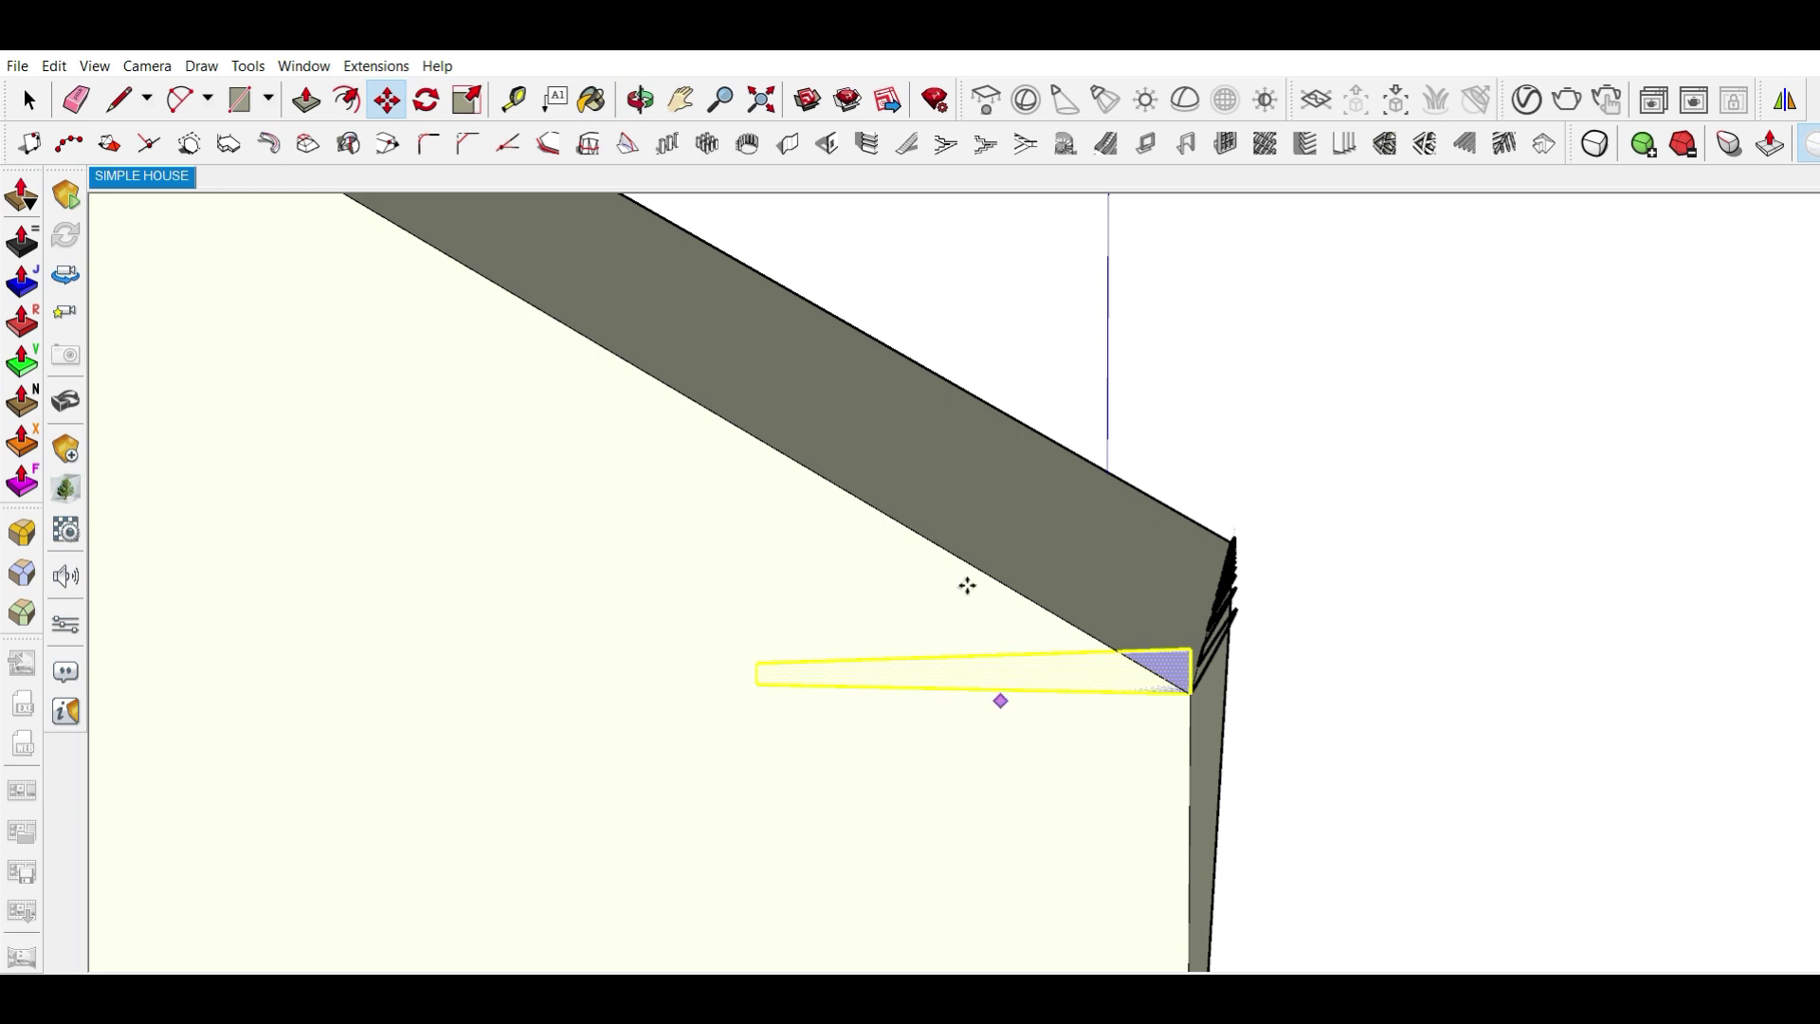
- Rotate the wedge up so it lies along the roof slope at the eave
left_click(429, 102)
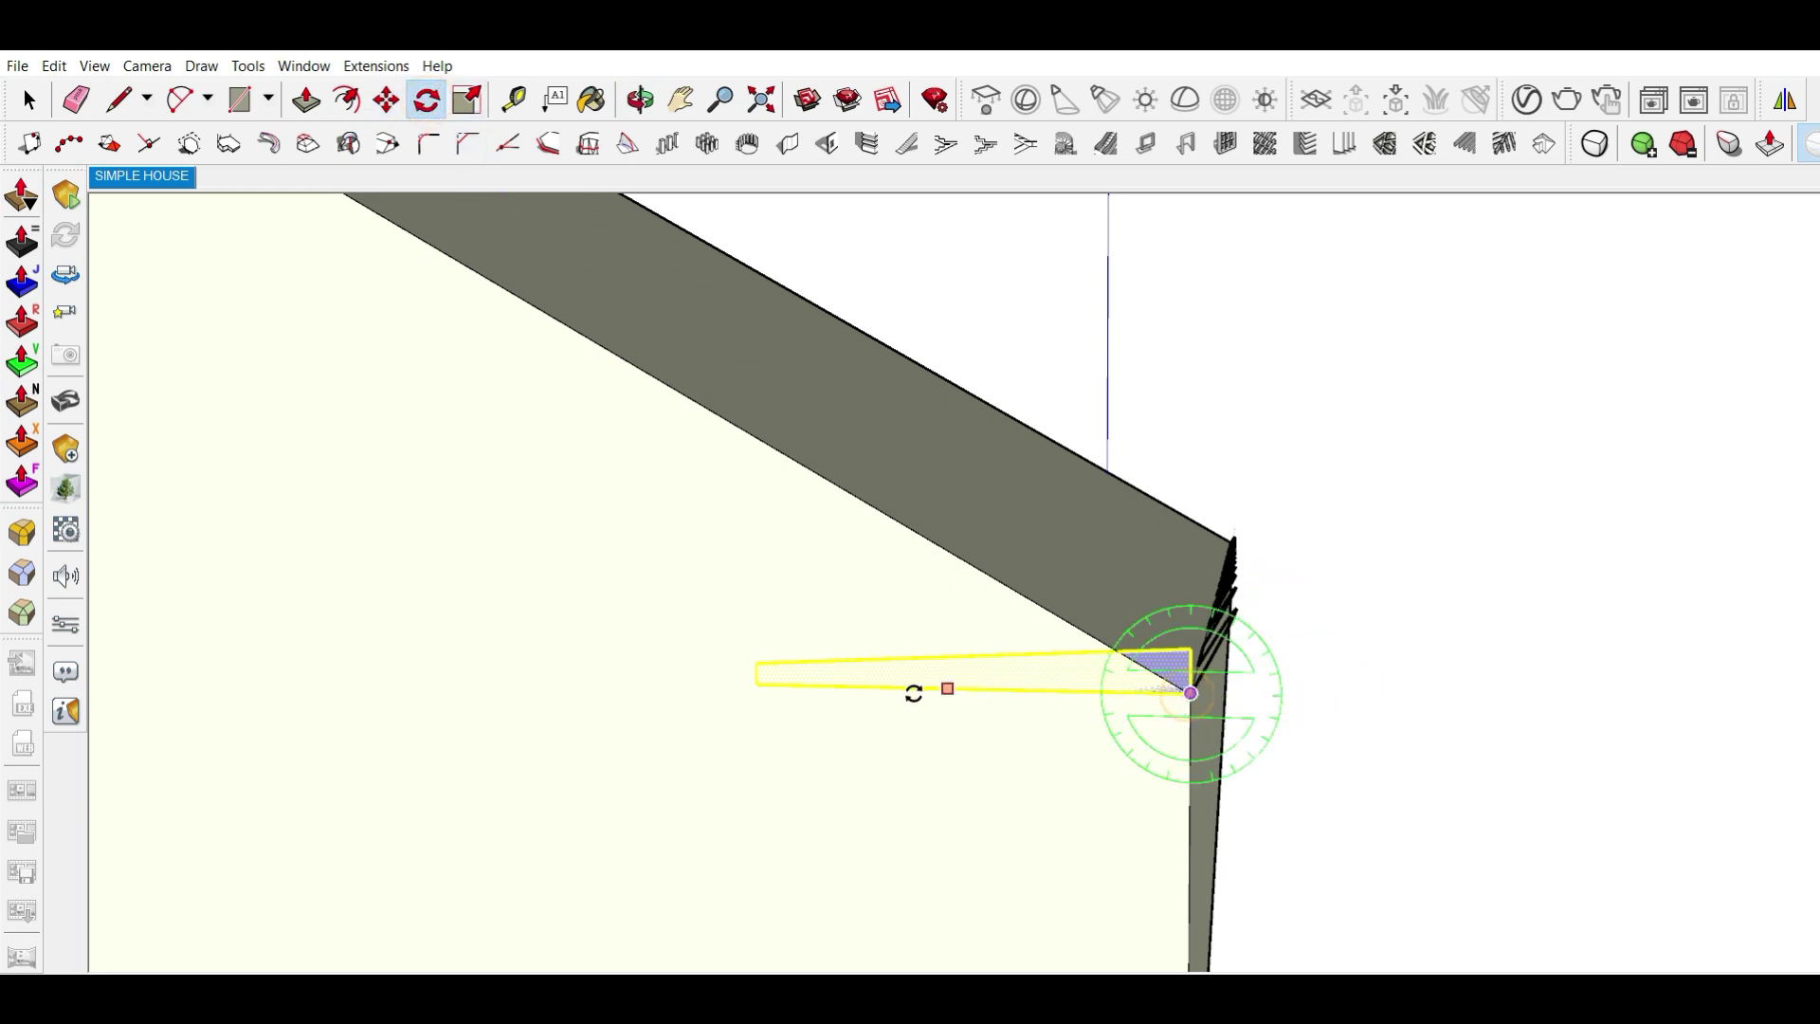
left_click(758, 683)
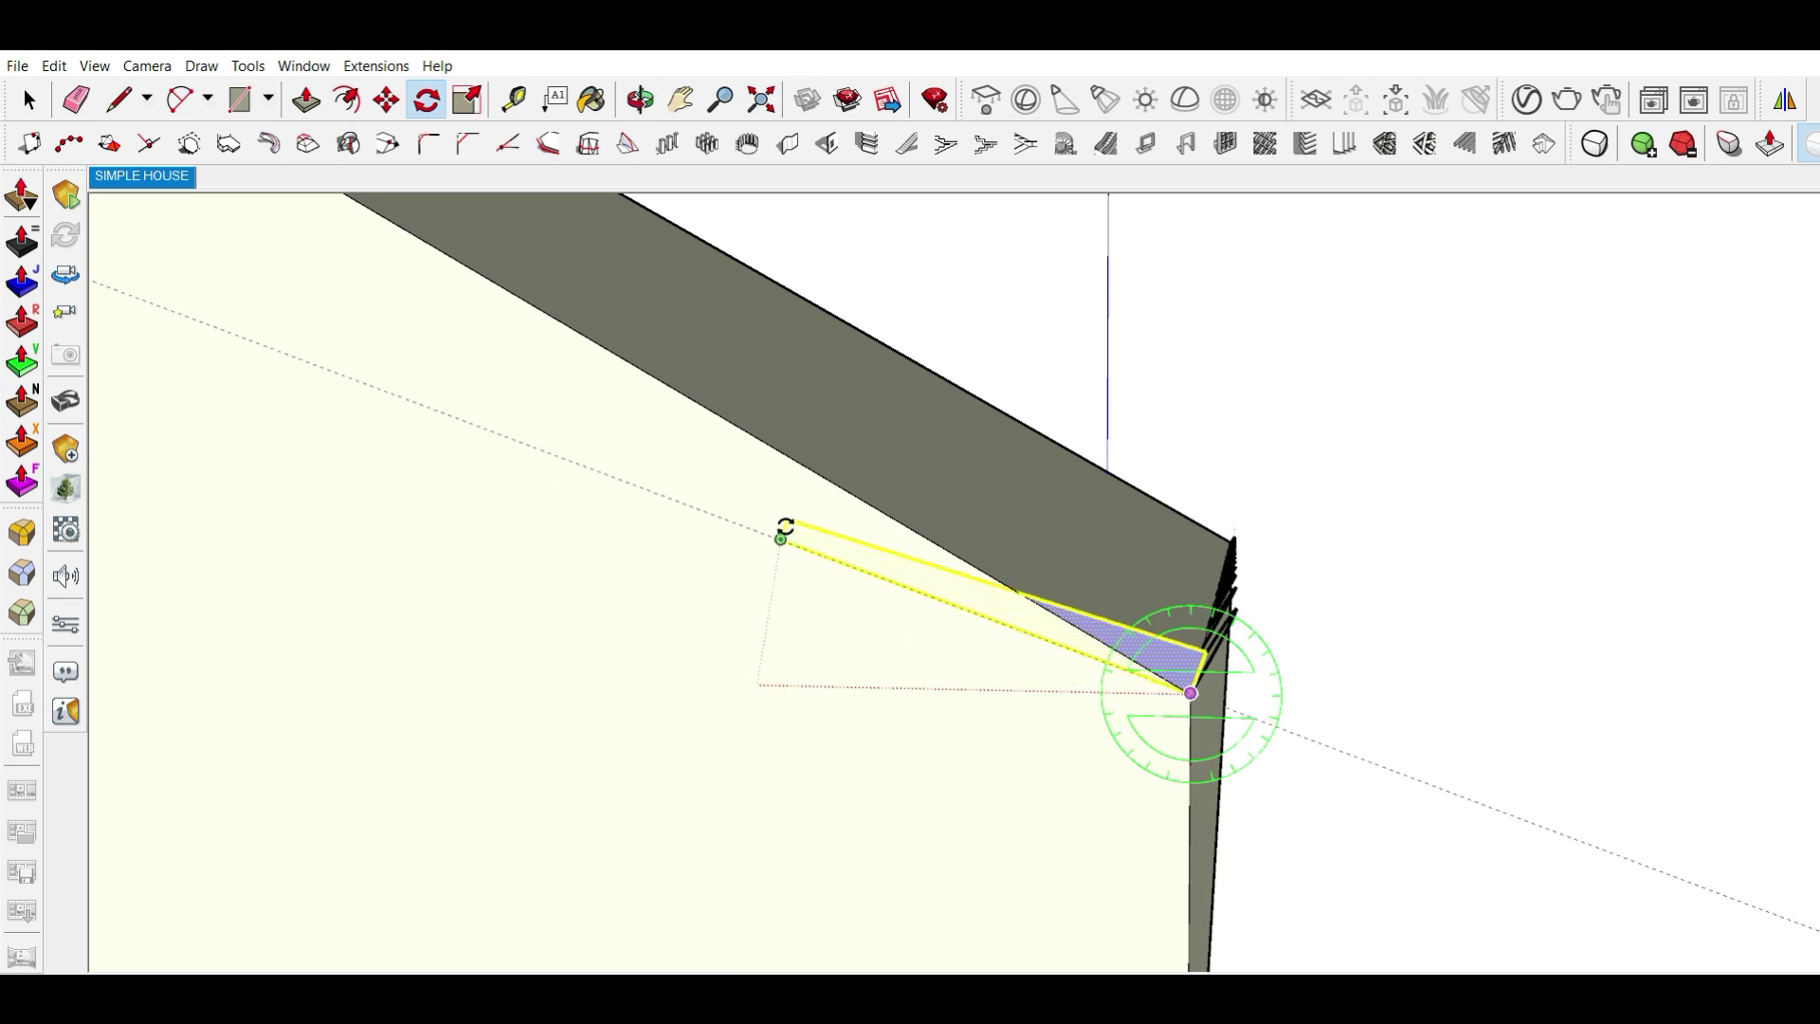
left_click(831, 481)
key("space")
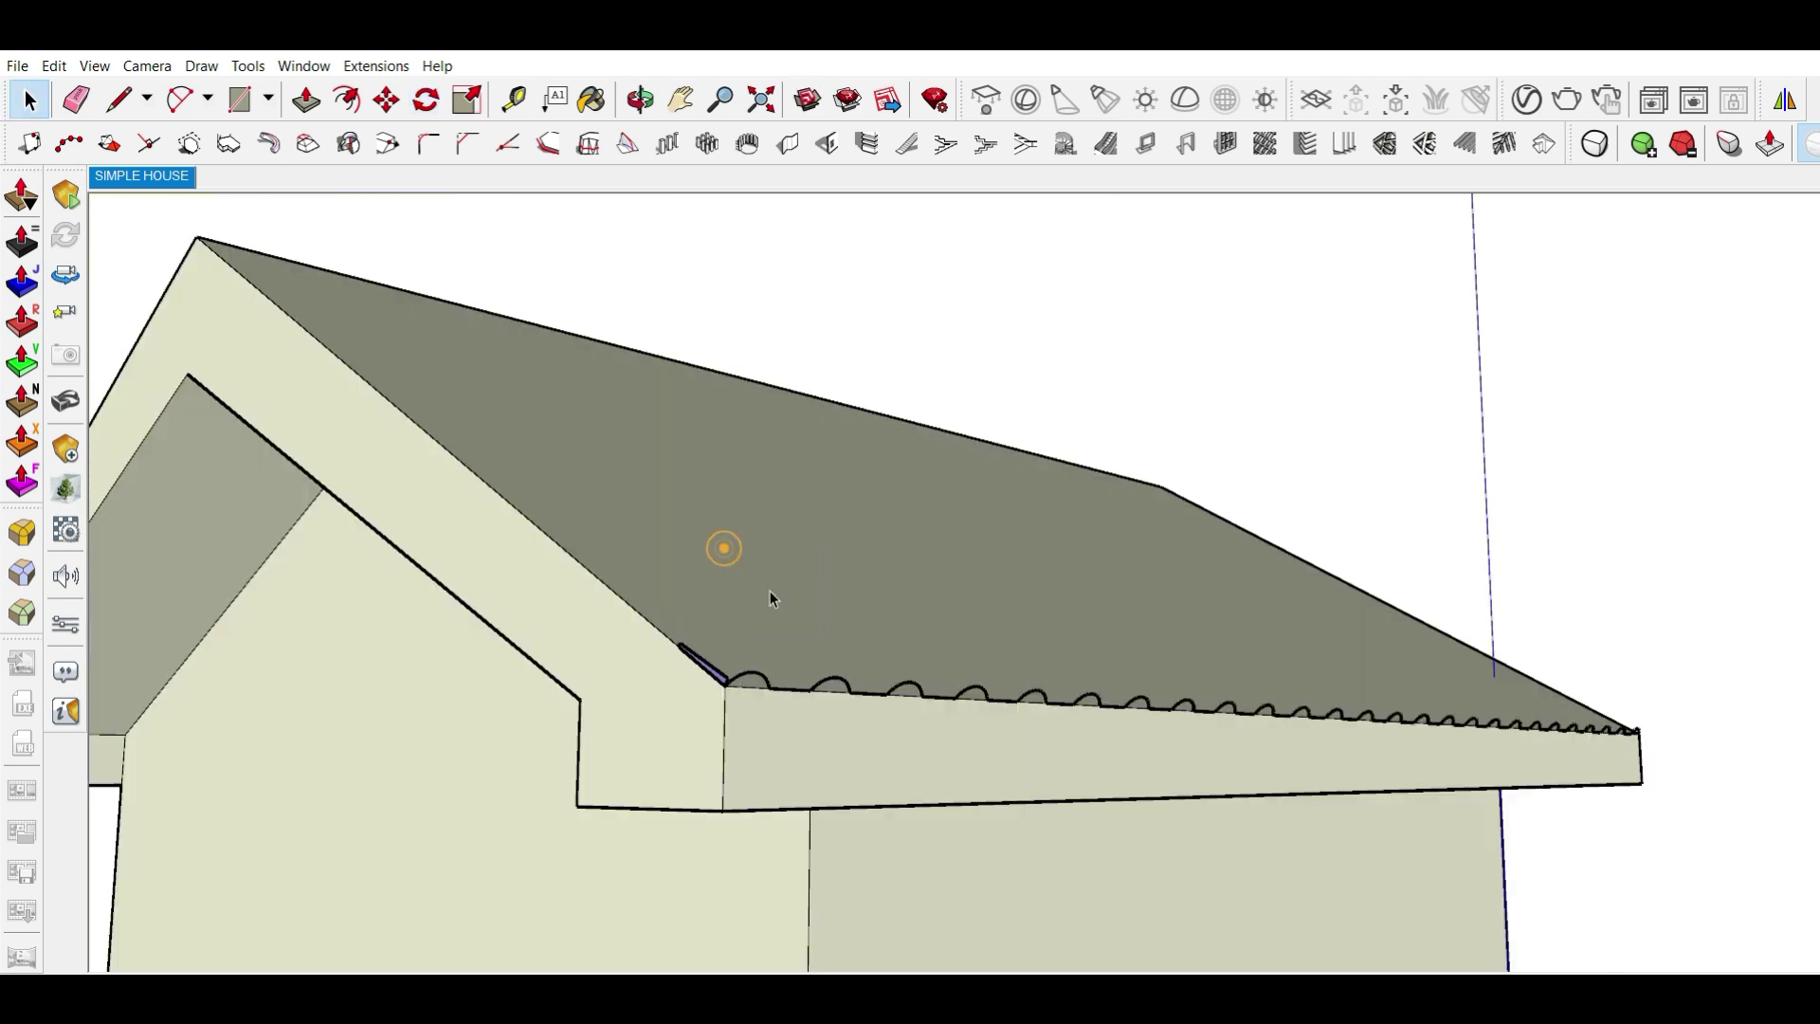
- Sweep the wedge face along the selected wavy eave outline with Follow Me
left_click_drag(686, 287, 1717, 772)
scroll(327, 670, "up", 3)
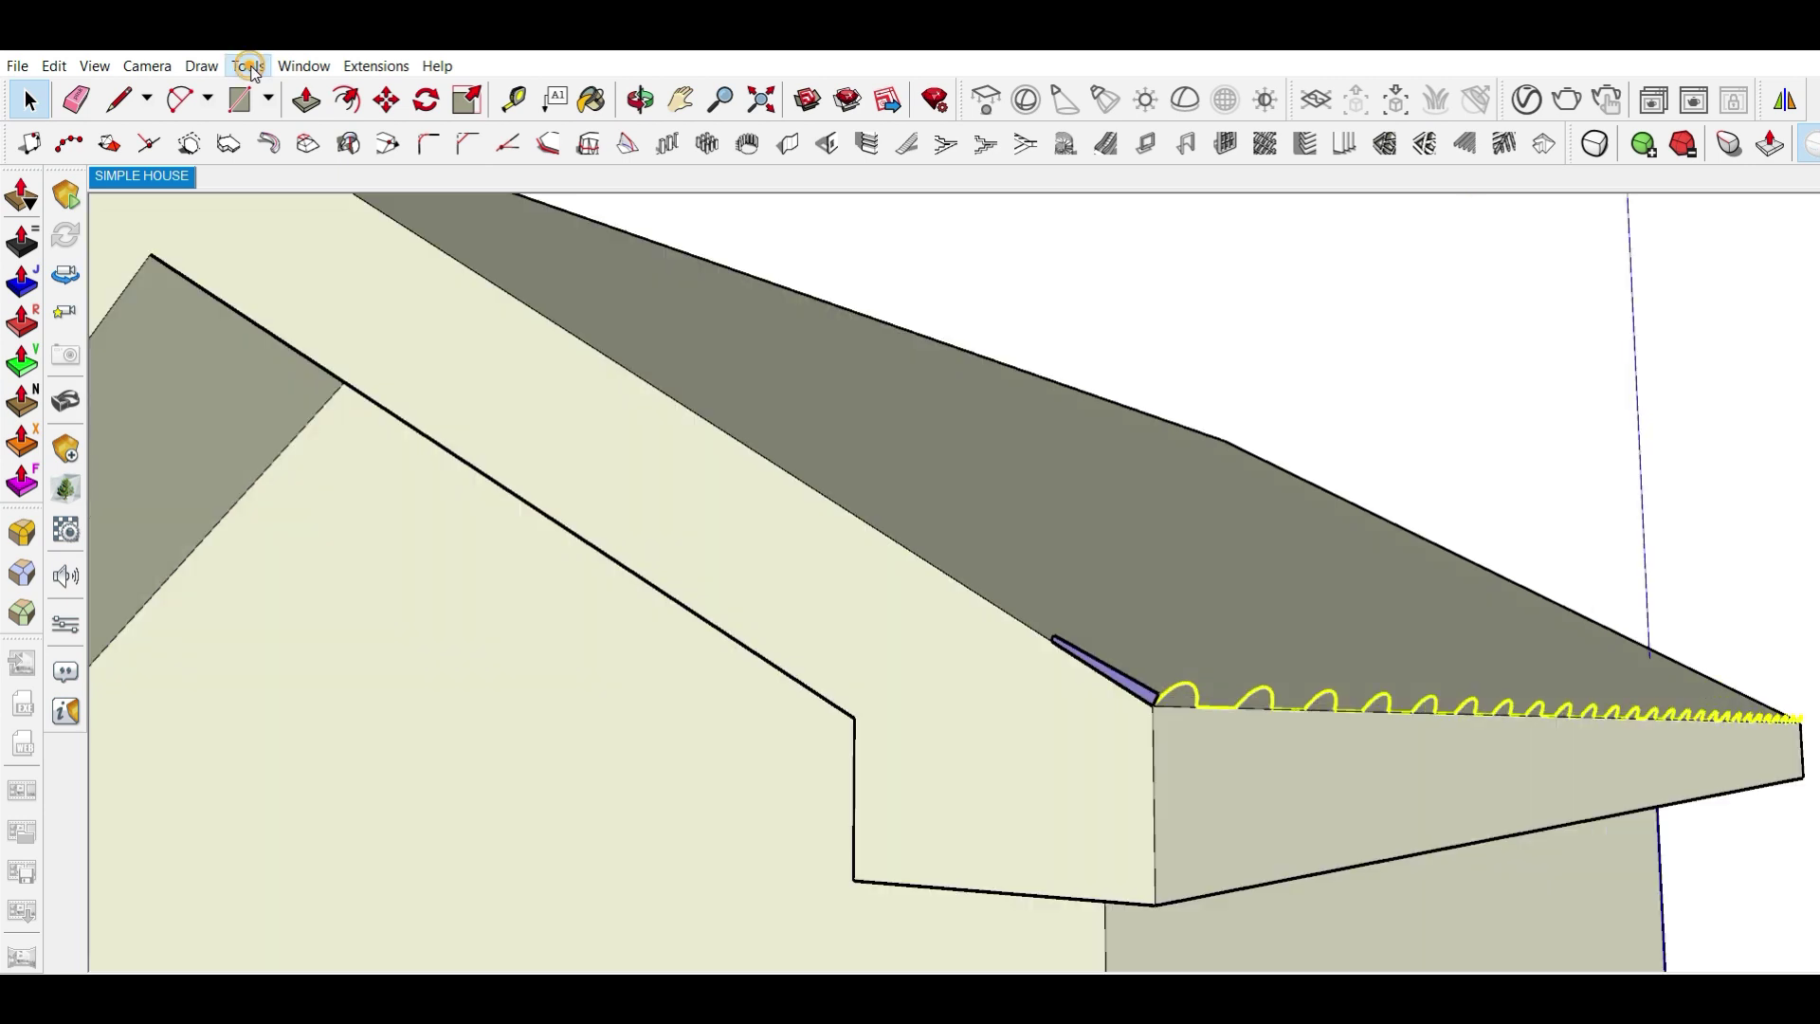
left_click(249, 66)
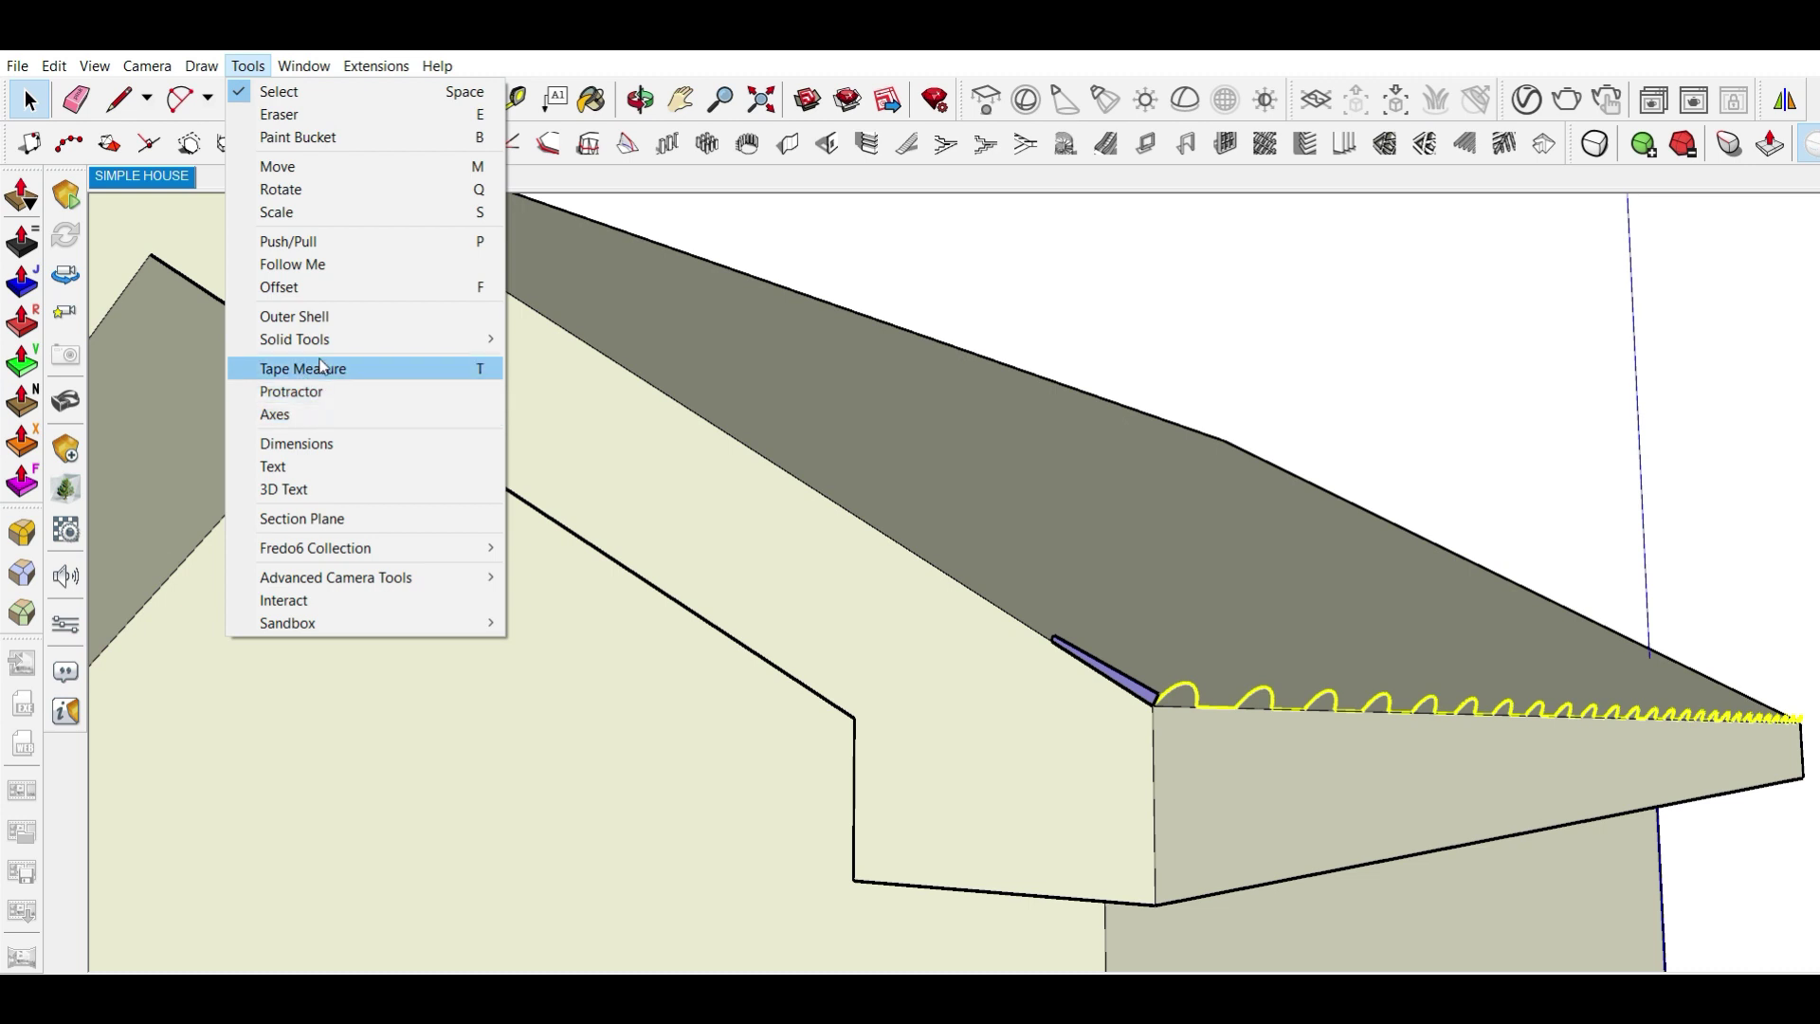
left_click(313, 264)
scroll(1138, 697, "up", 5)
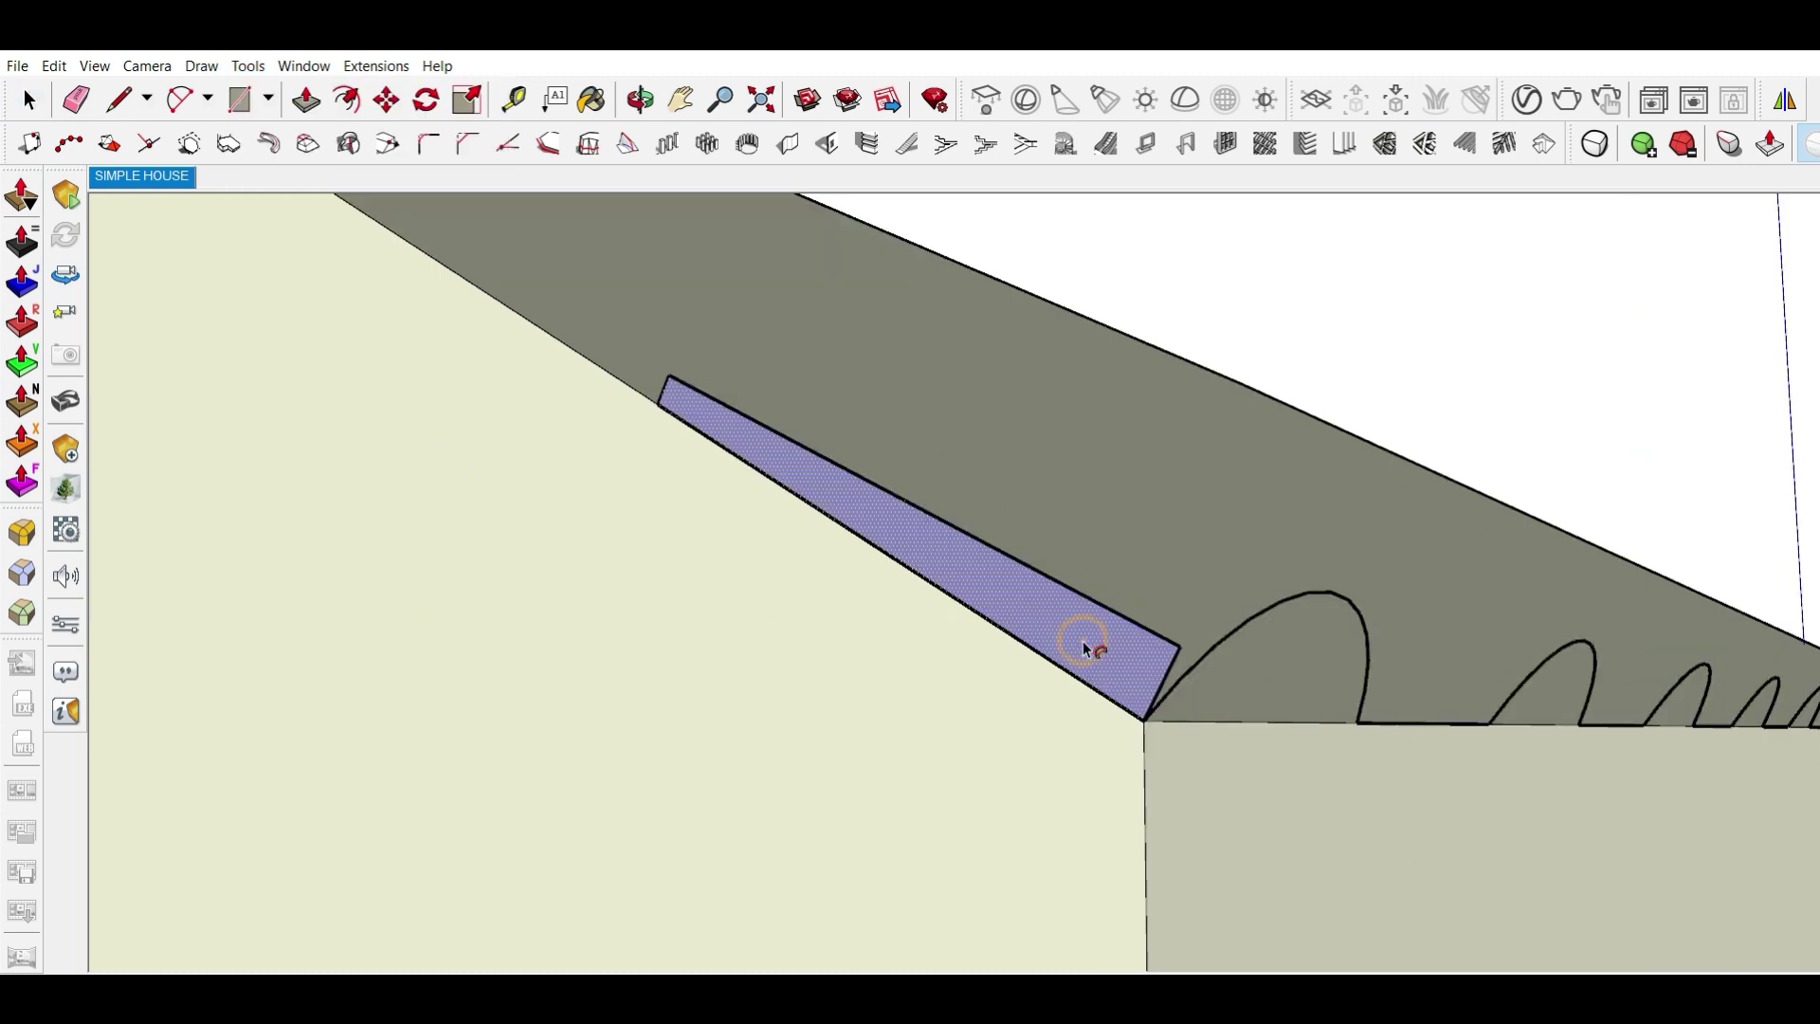
left_click(1085, 648)
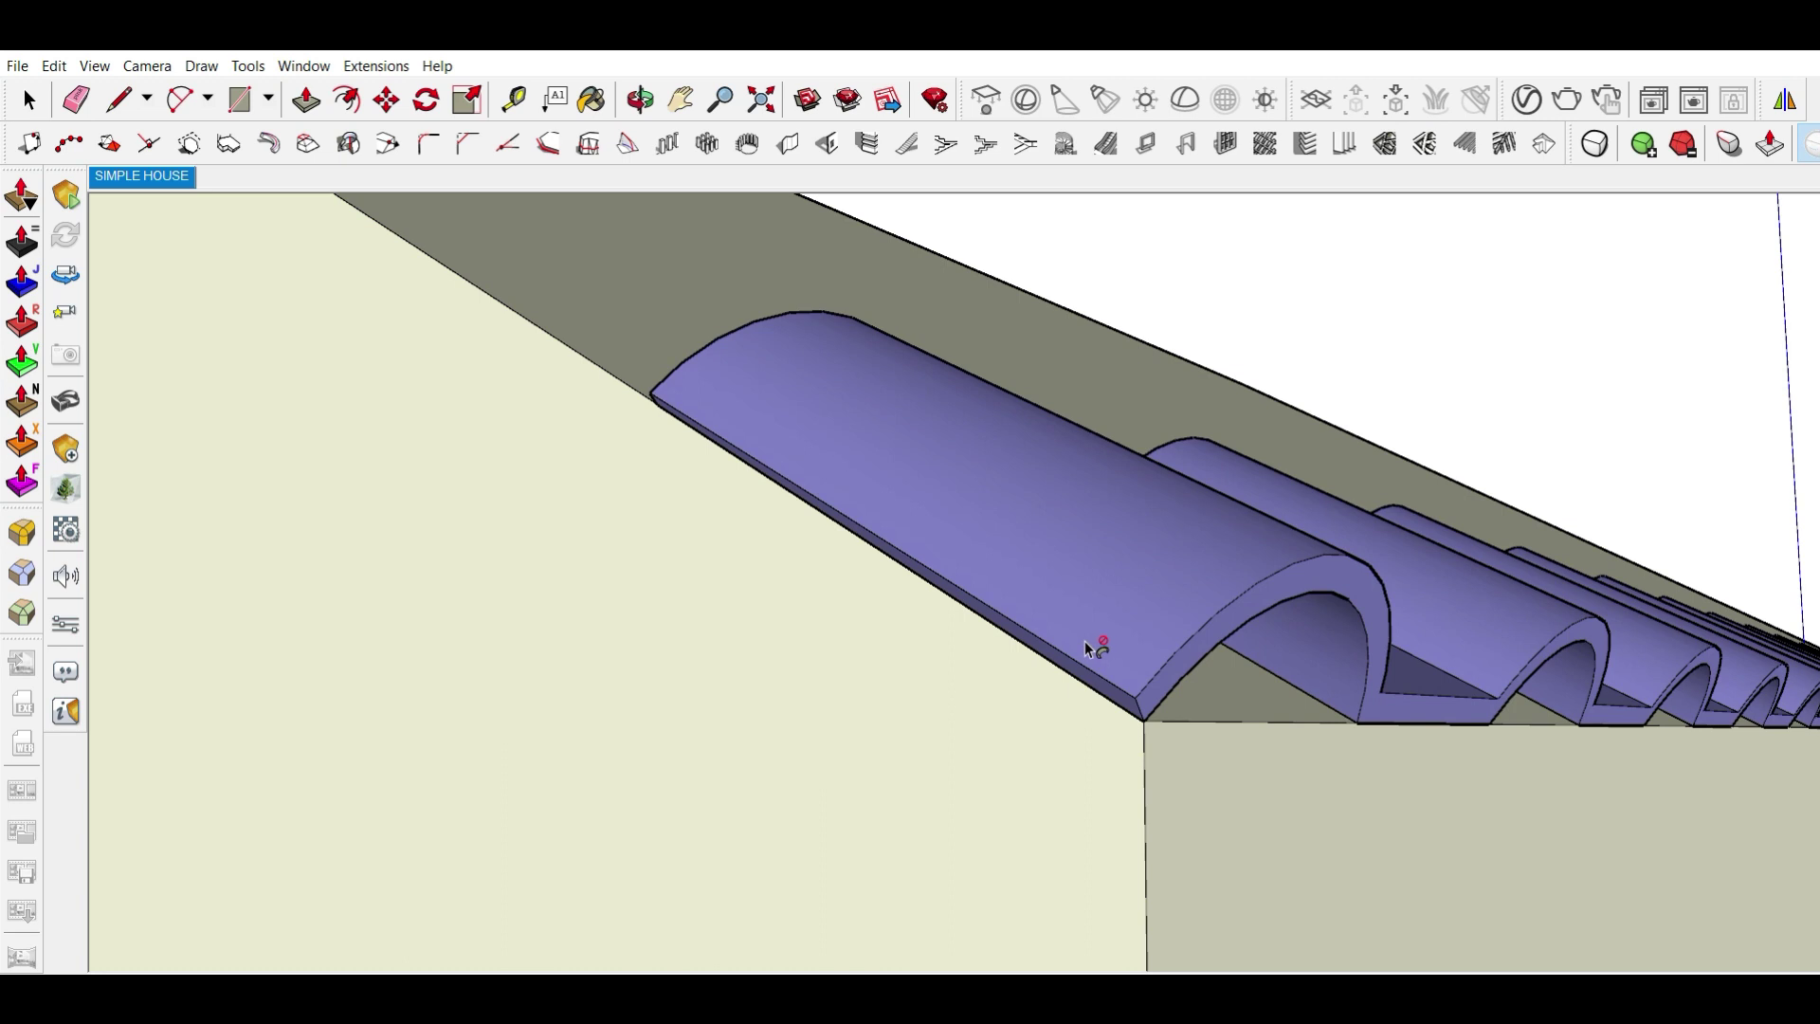
- Orbit and zoom around the gable end to inspect the new row of purple tiles
scroll(1083, 643, "down", 2)
scroll(1064, 649, "down", 2)
scroll(1062, 654, "down", 2)
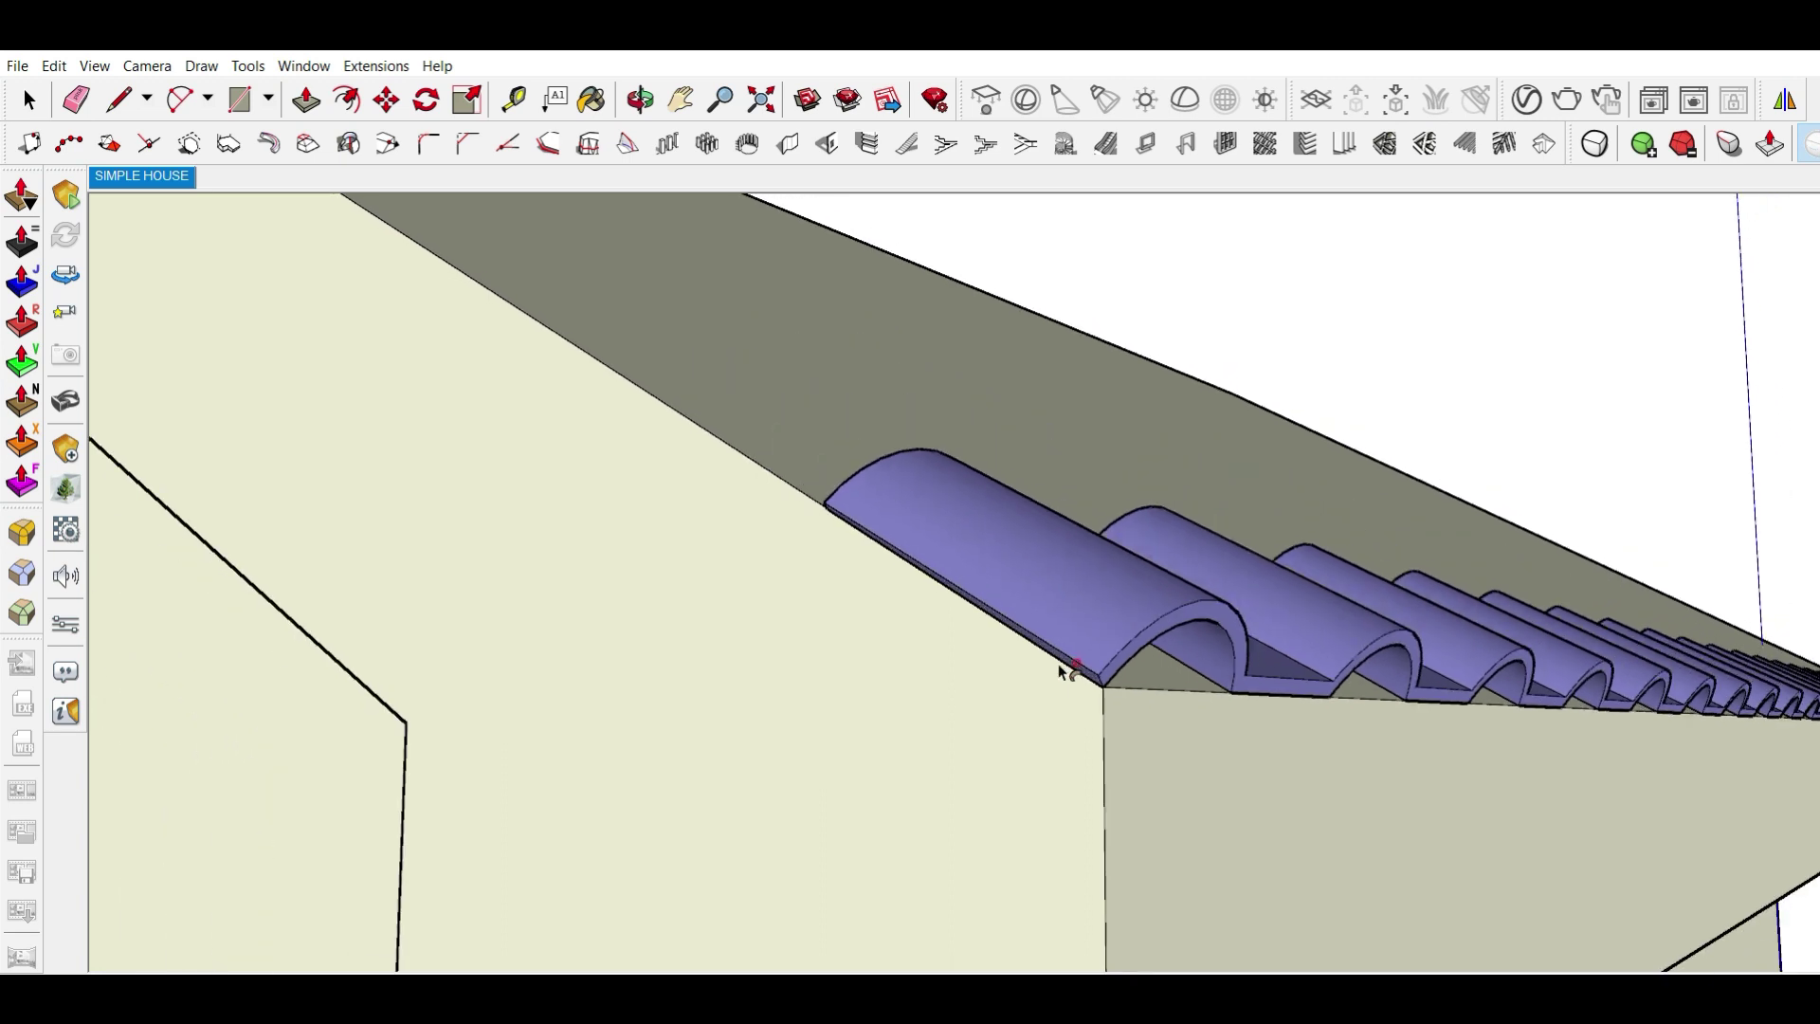
scroll(1055, 692, "down", 2)
scroll(1055, 692, "down", 2)
middle_click_drag(1423, 622, 926, 610, "shift")
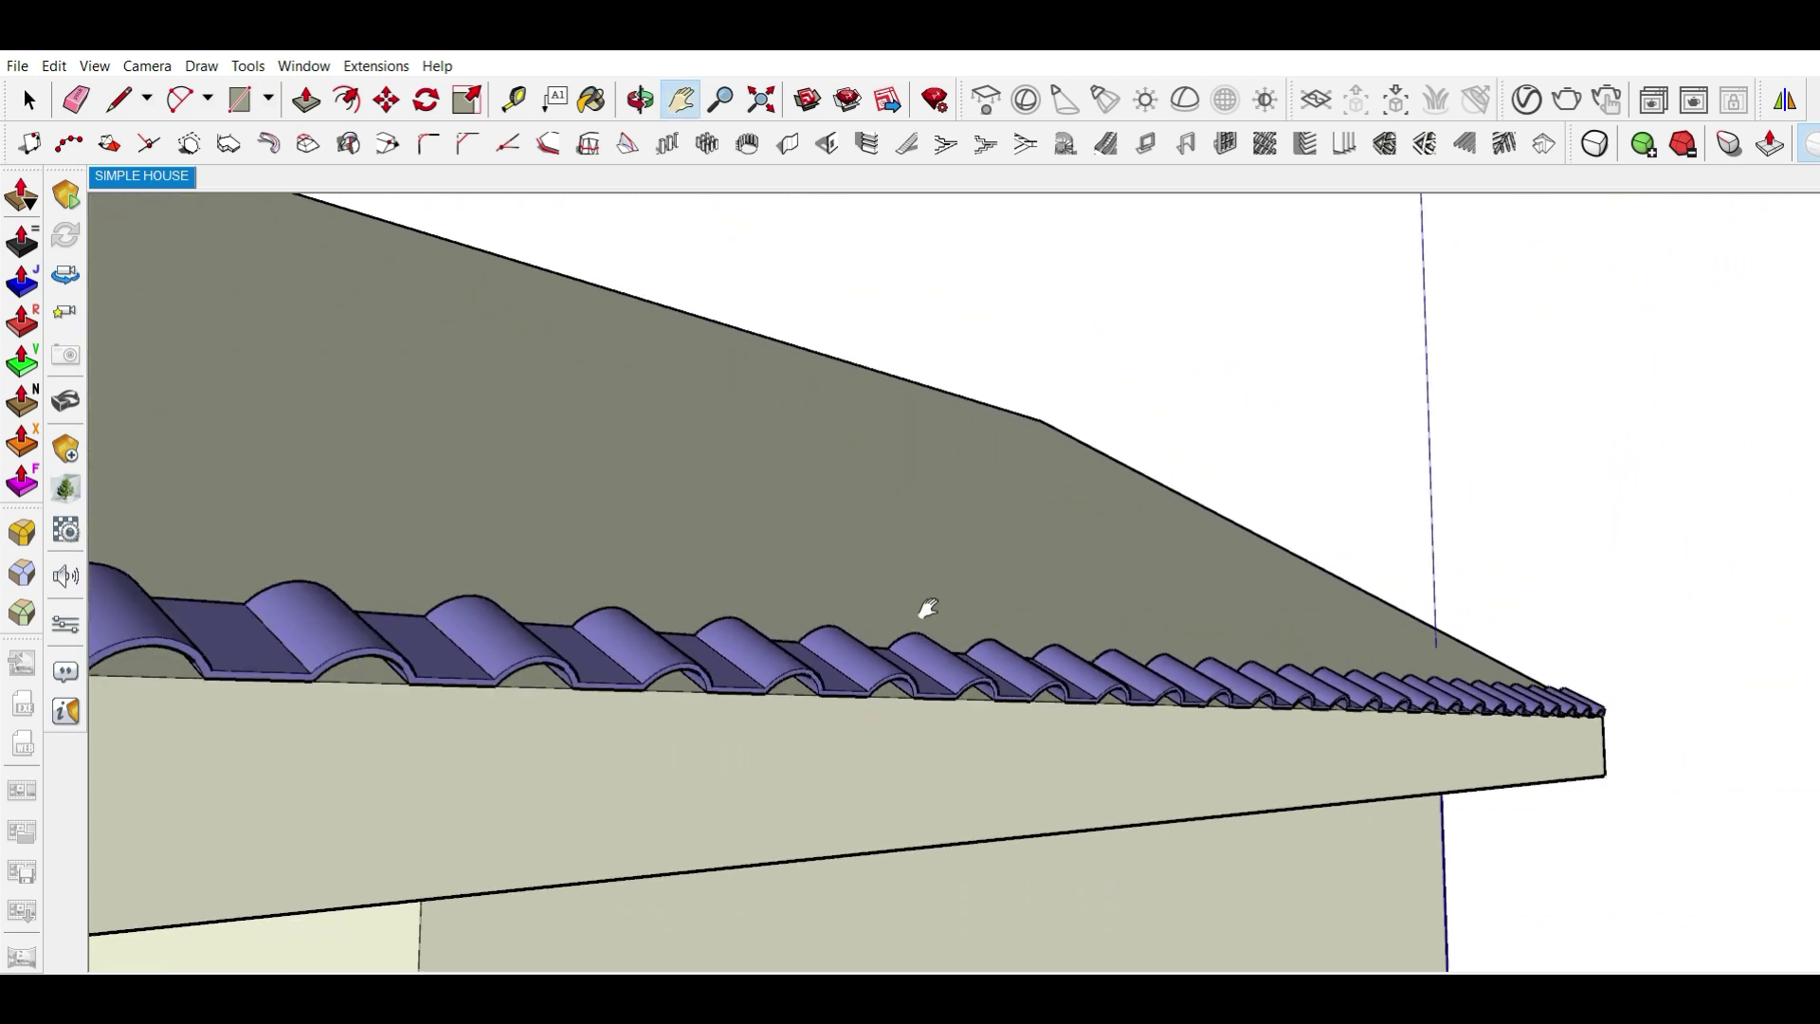
middle_click_drag(1394, 663, 1036, 622)
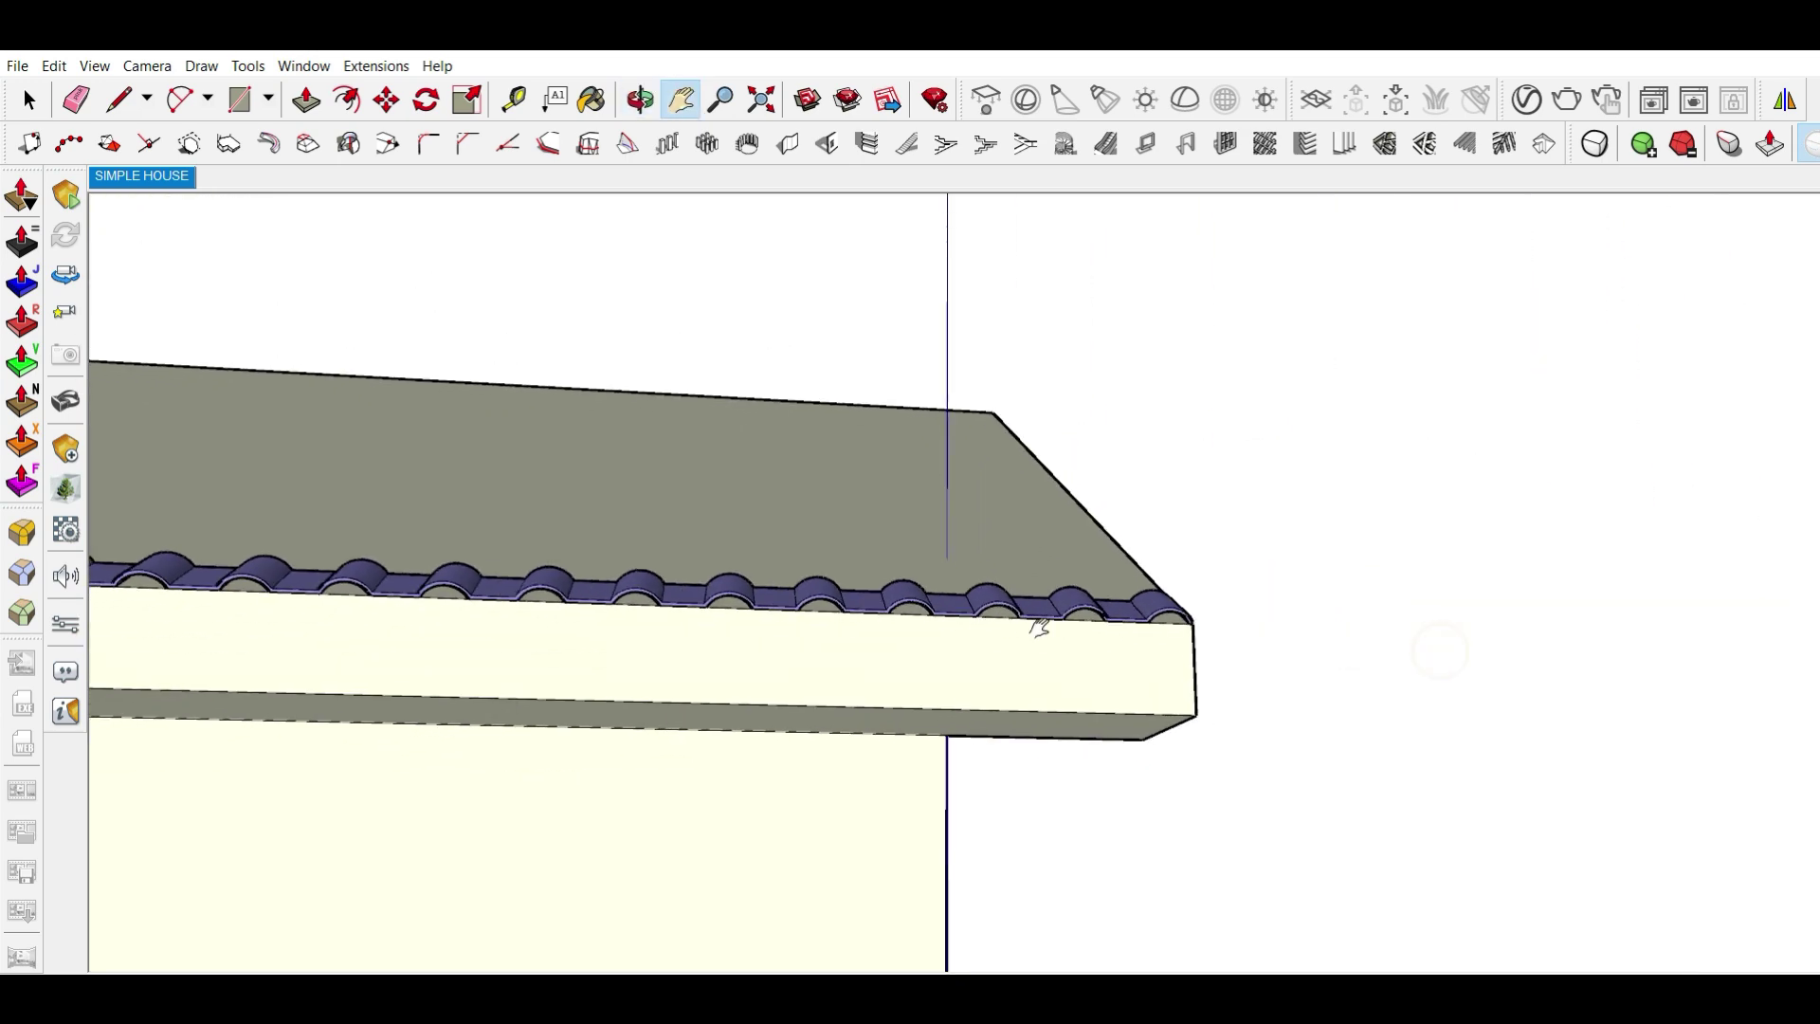
scroll(1234, 605, "up", 2)
middle_click_drag(1220, 618, 743, 642)
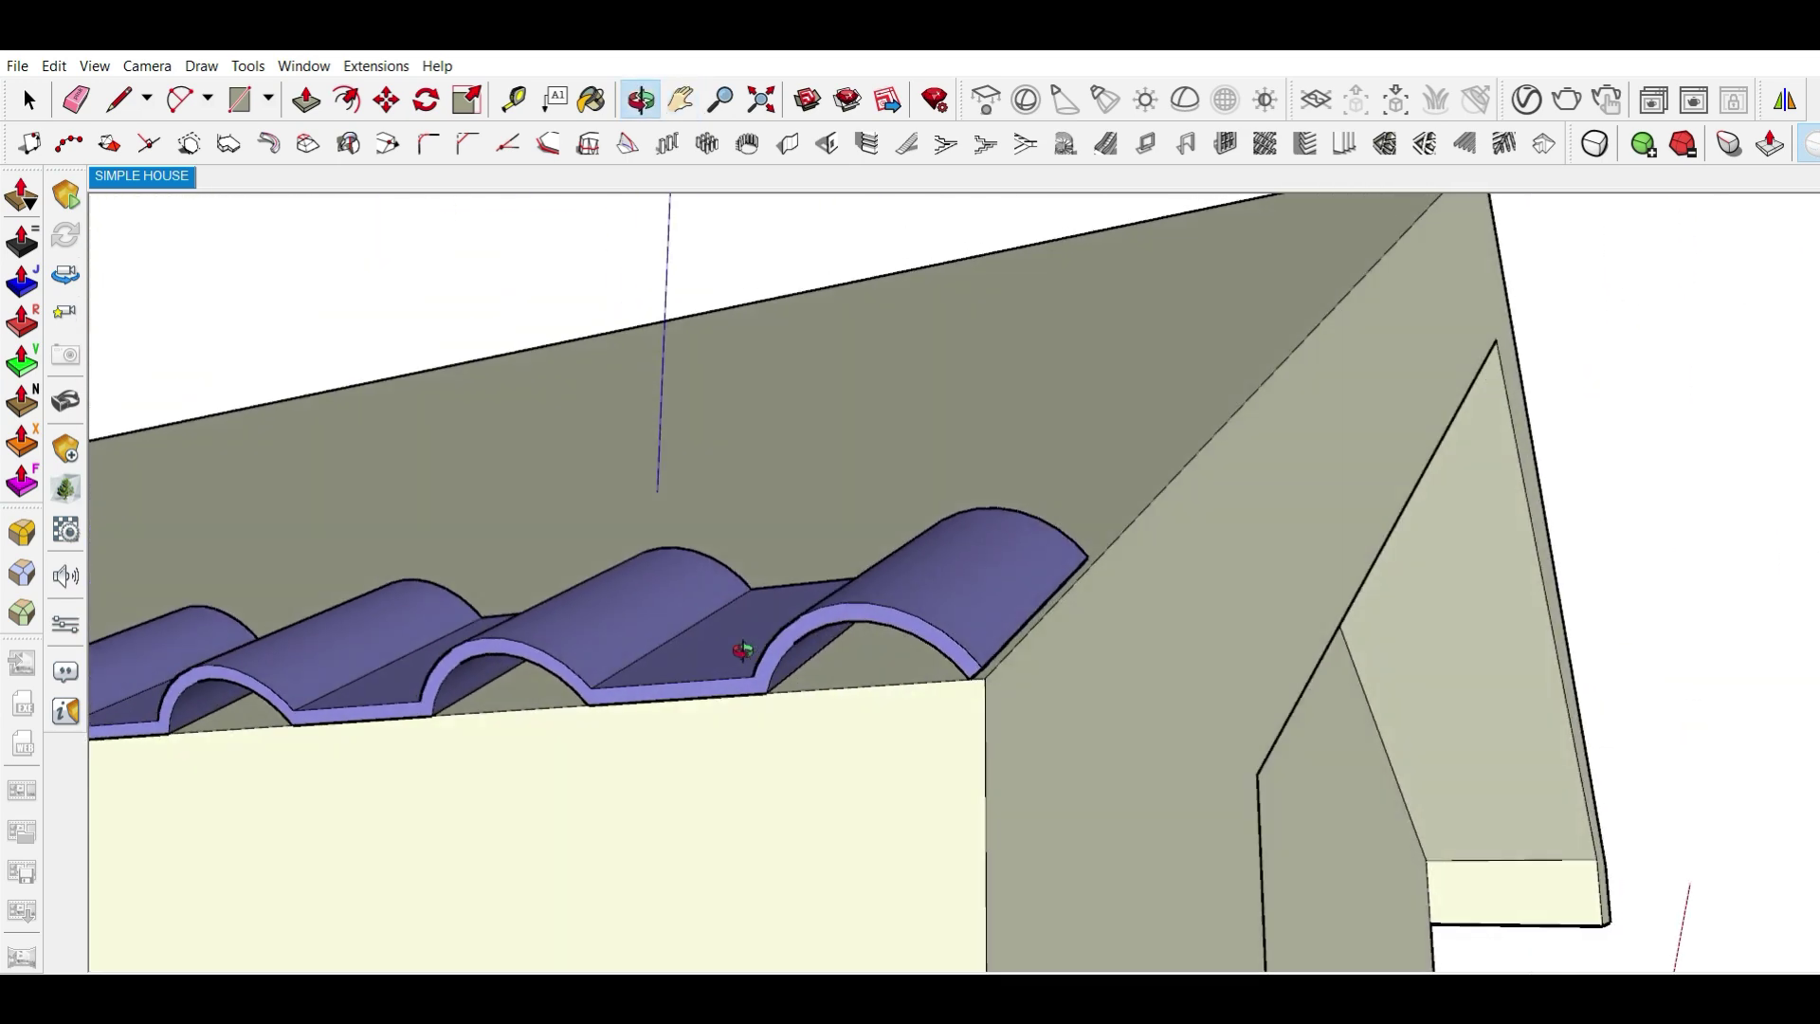
scroll(1356, 641, "up", 3)
scroll(910, 581, "down", 3)
scroll(715, 549, "down", 2)
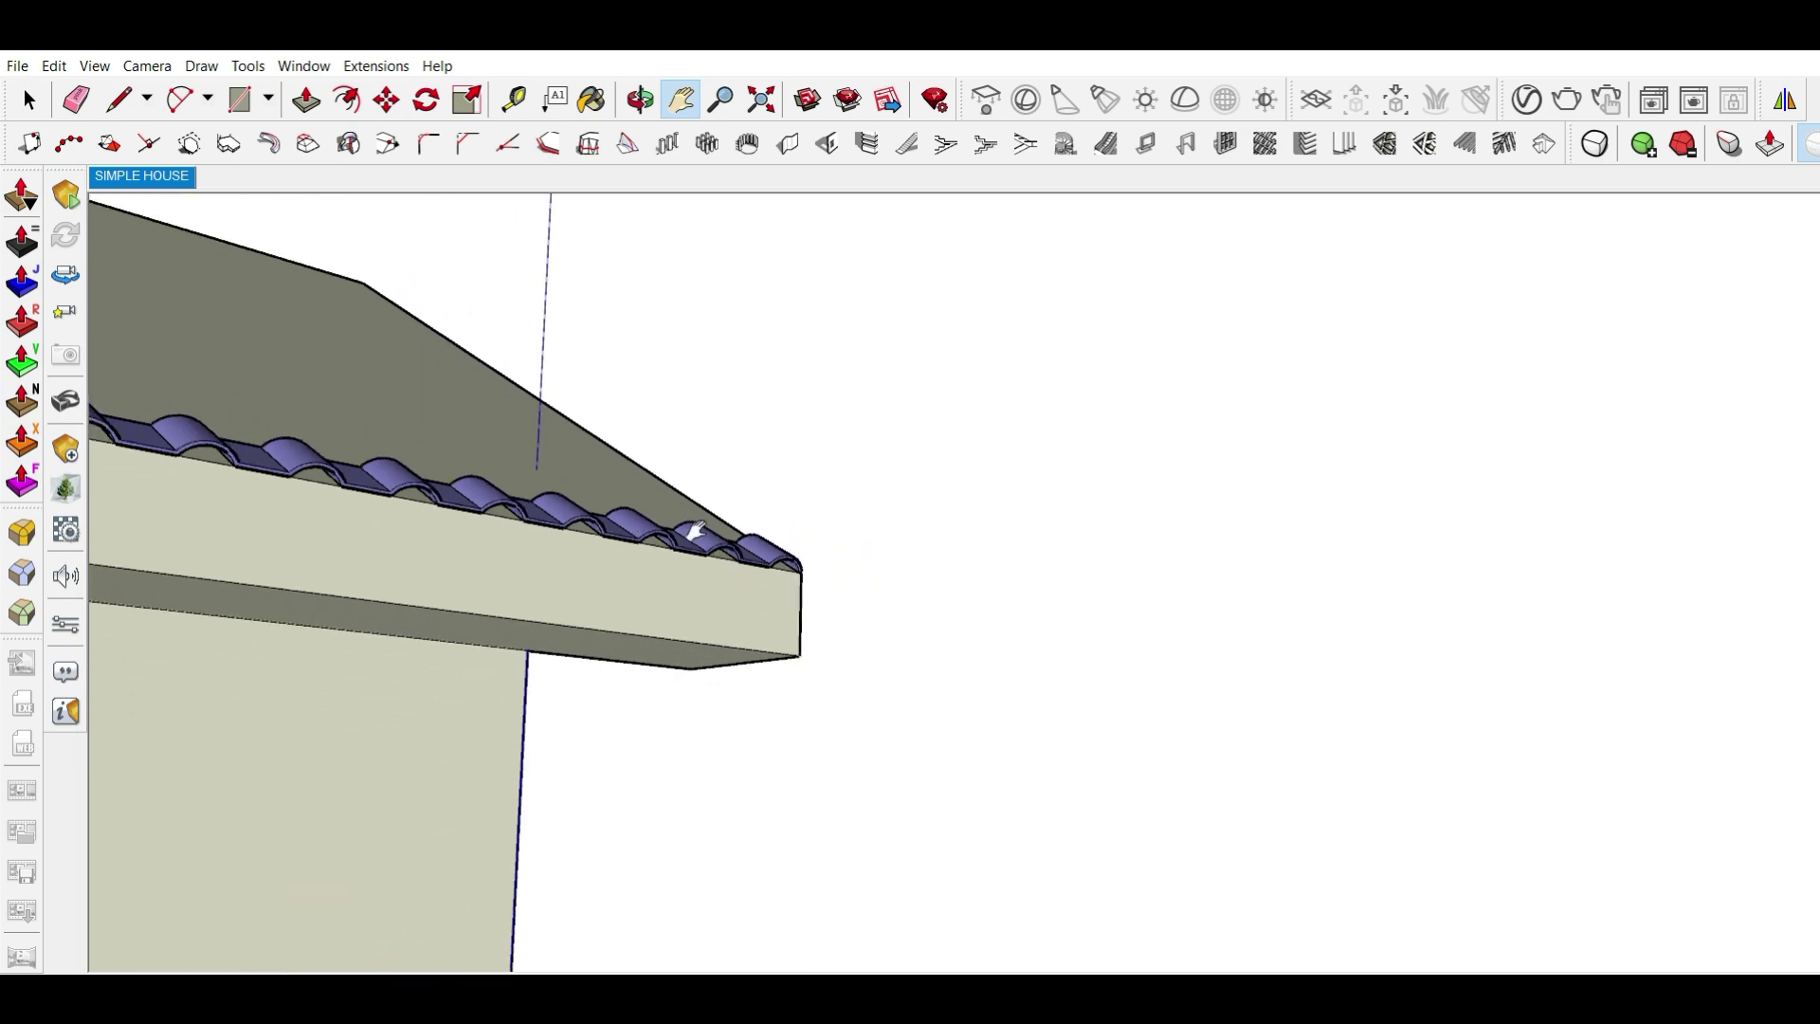
scroll(699, 532, "down", 2)
scroll(890, 520, "down", 3)
scroll(796, 524, "down", 2)
middle_click_drag(796, 524, 911, 650)
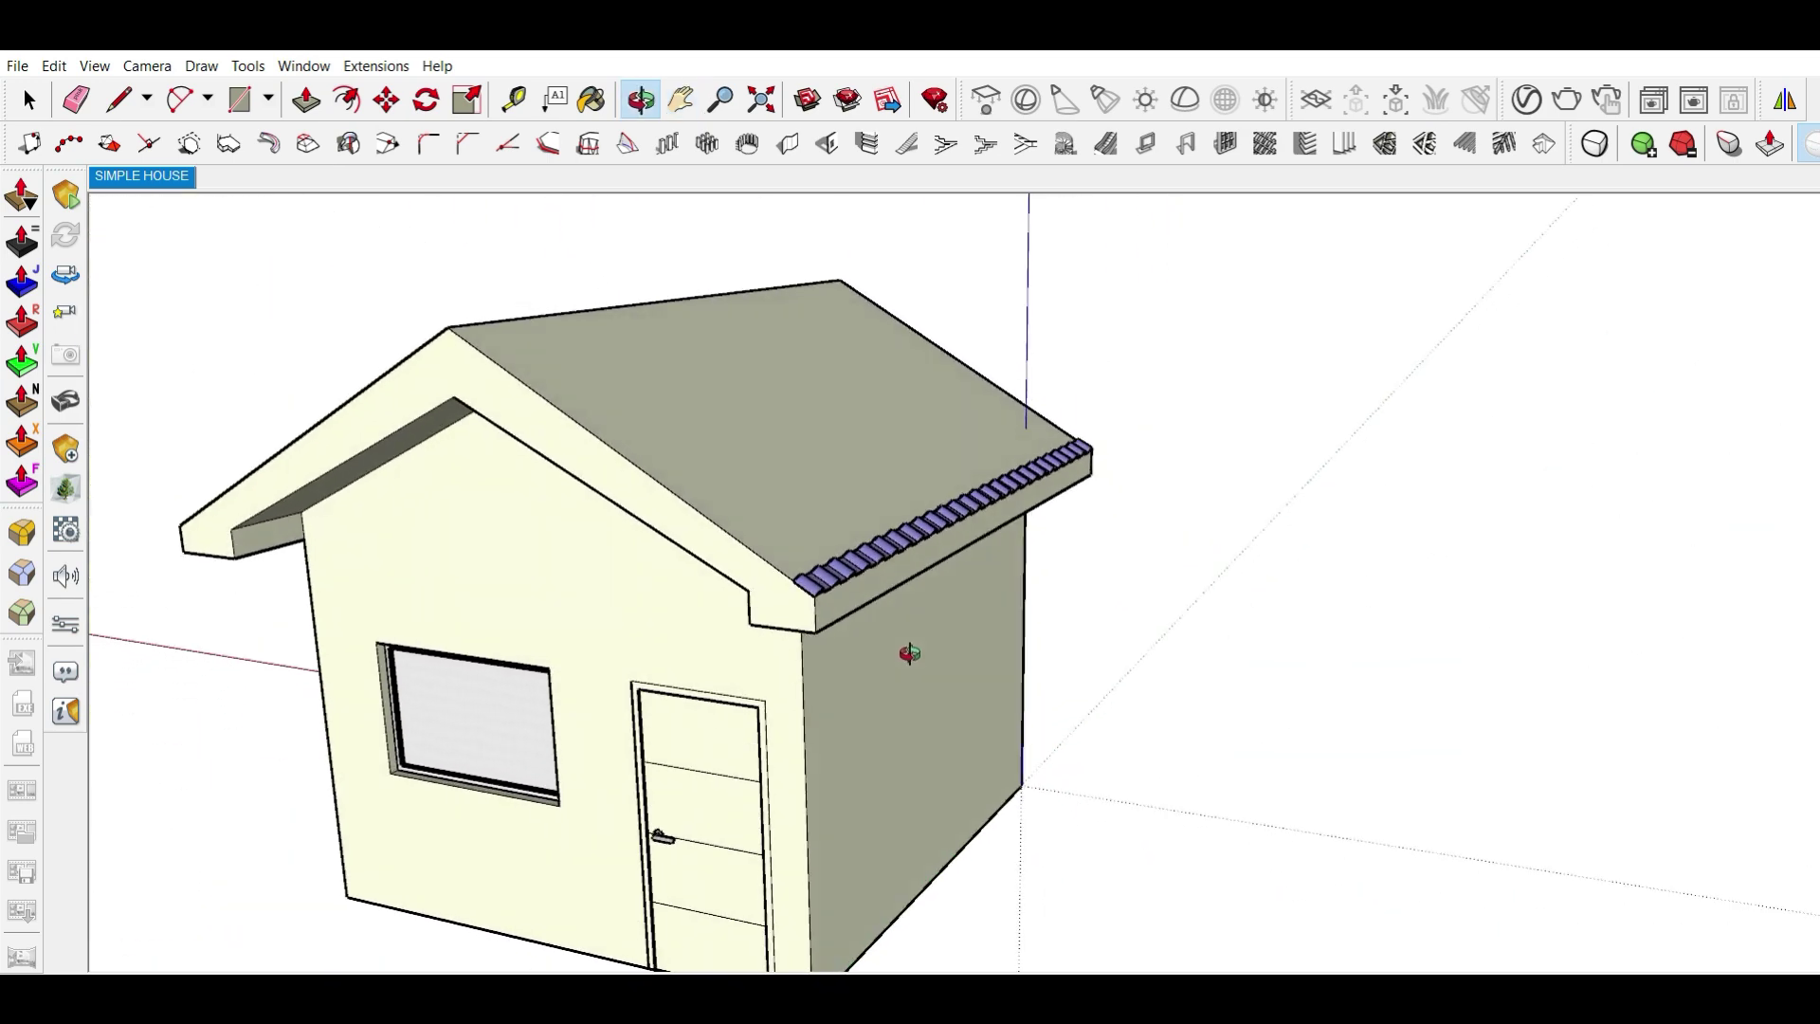
scroll(870, 550, "up", 2)
scroll(871, 550, "down", 1)
key("space")
scroll(853, 474, "down", 1)
- Select the barrel tile row and copy it repeatedly up the slope to the ridge
scroll(742, 294, "down", 1)
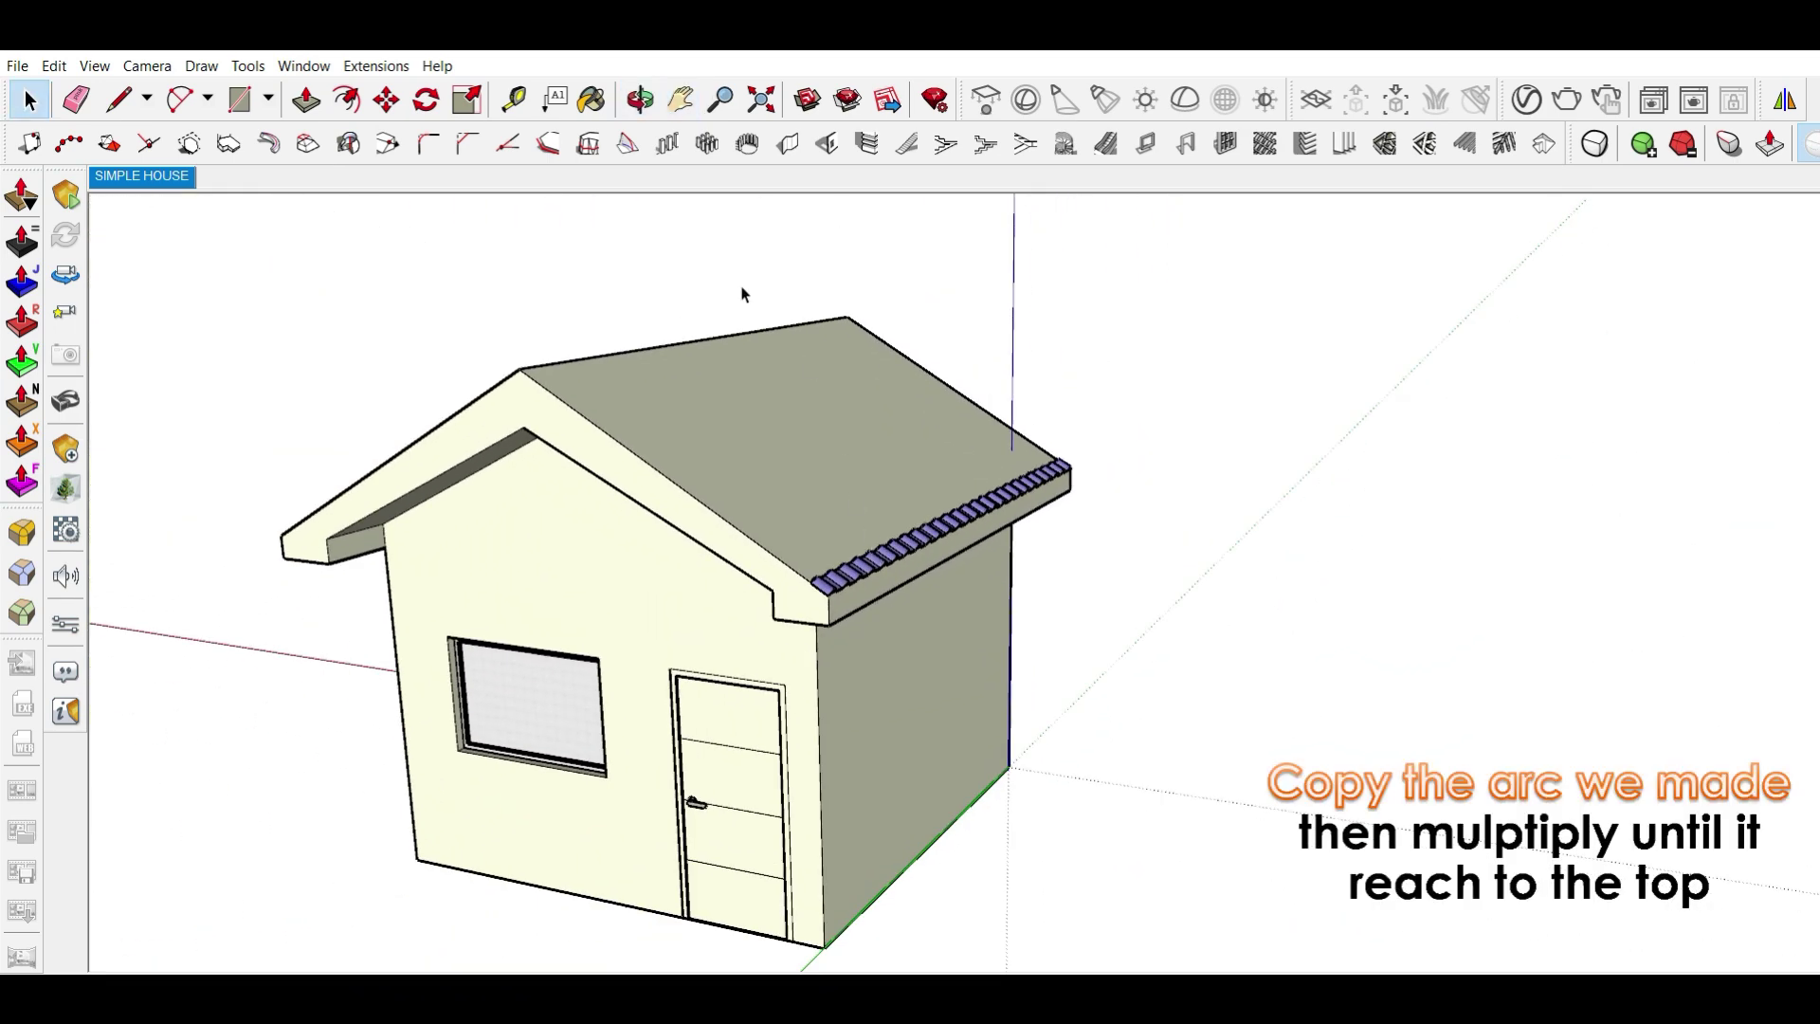
left_click_drag(687, 275, 1138, 616)
key("m")
scroll(922, 632, "up", 5)
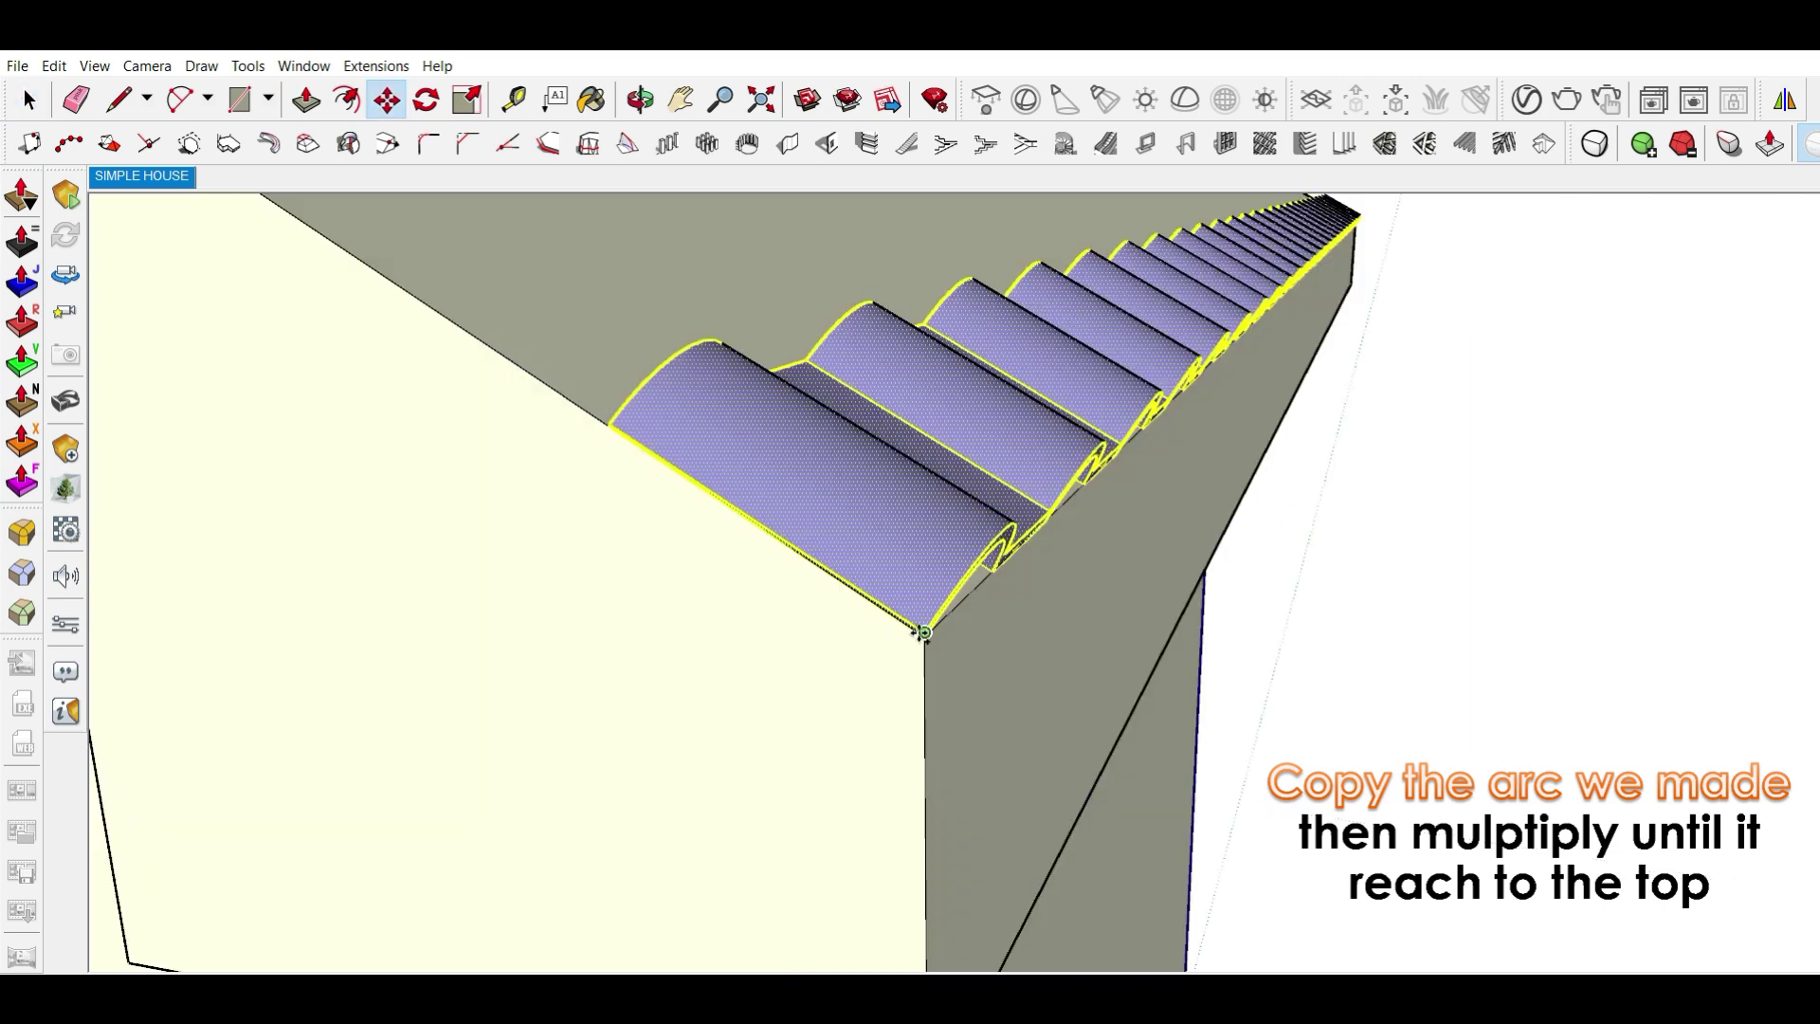
left_click(923, 632, "ctrl")
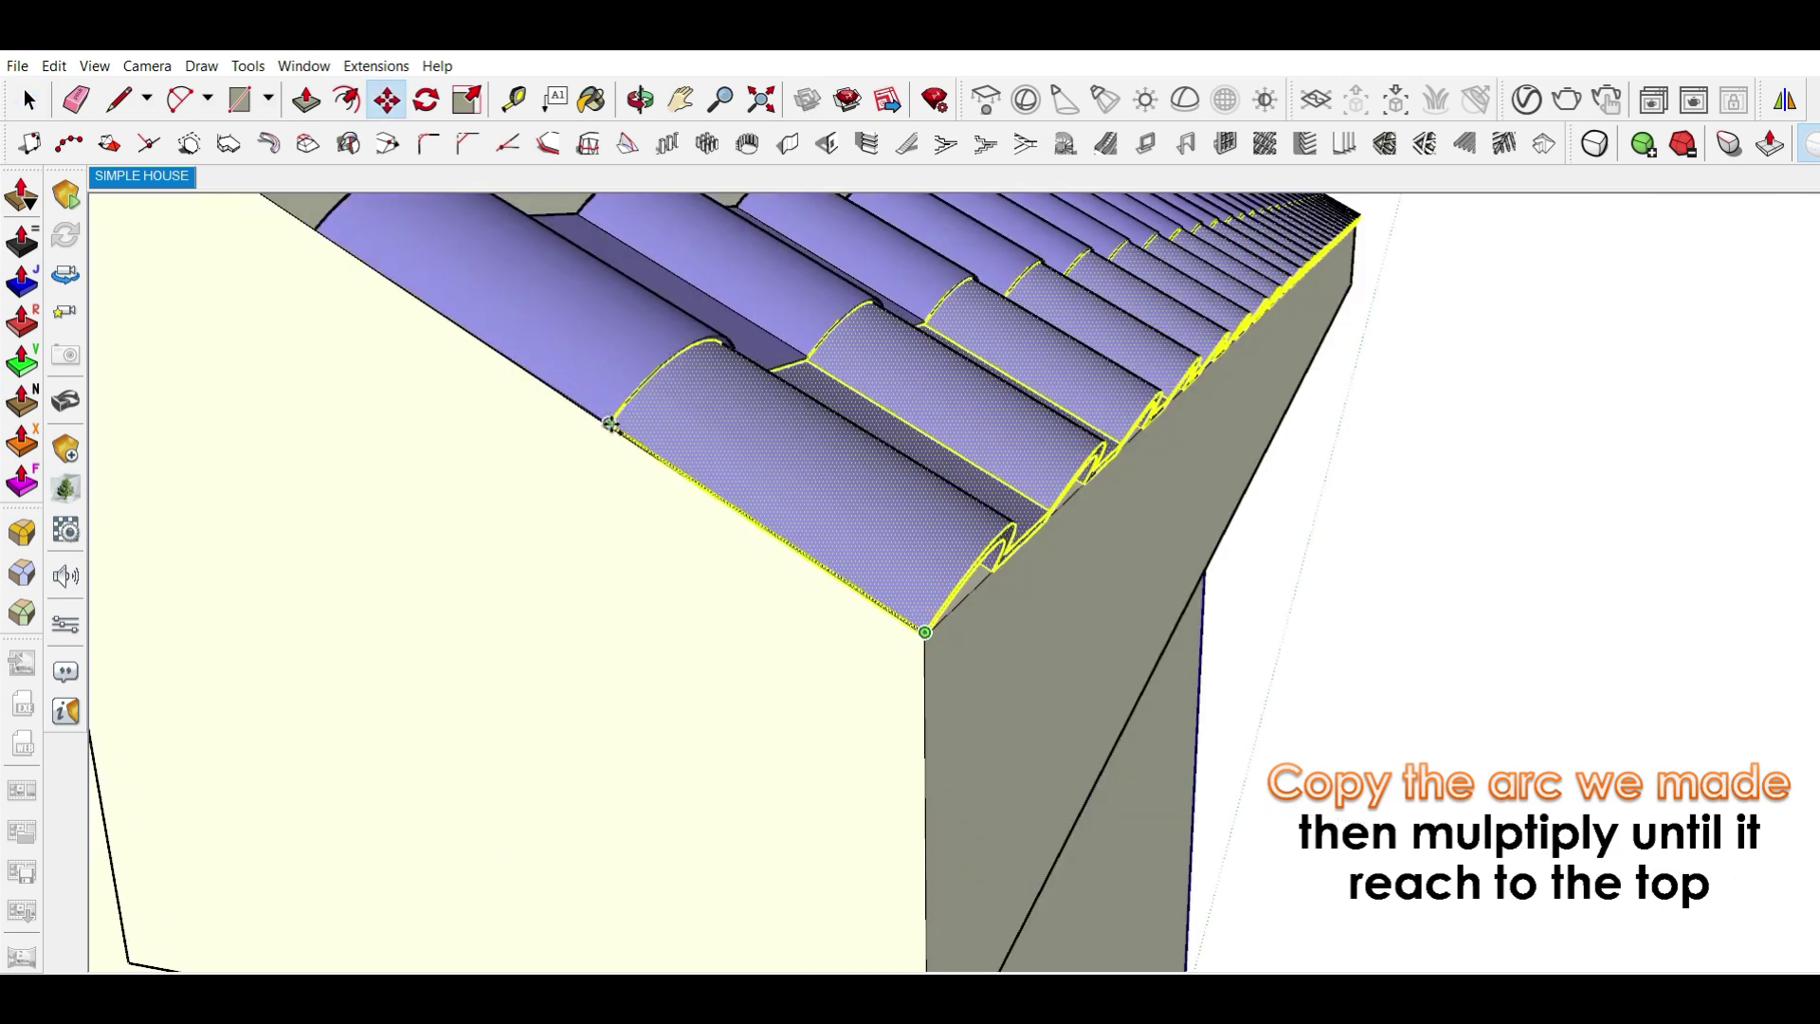
scroll(612, 422, "up", 1)
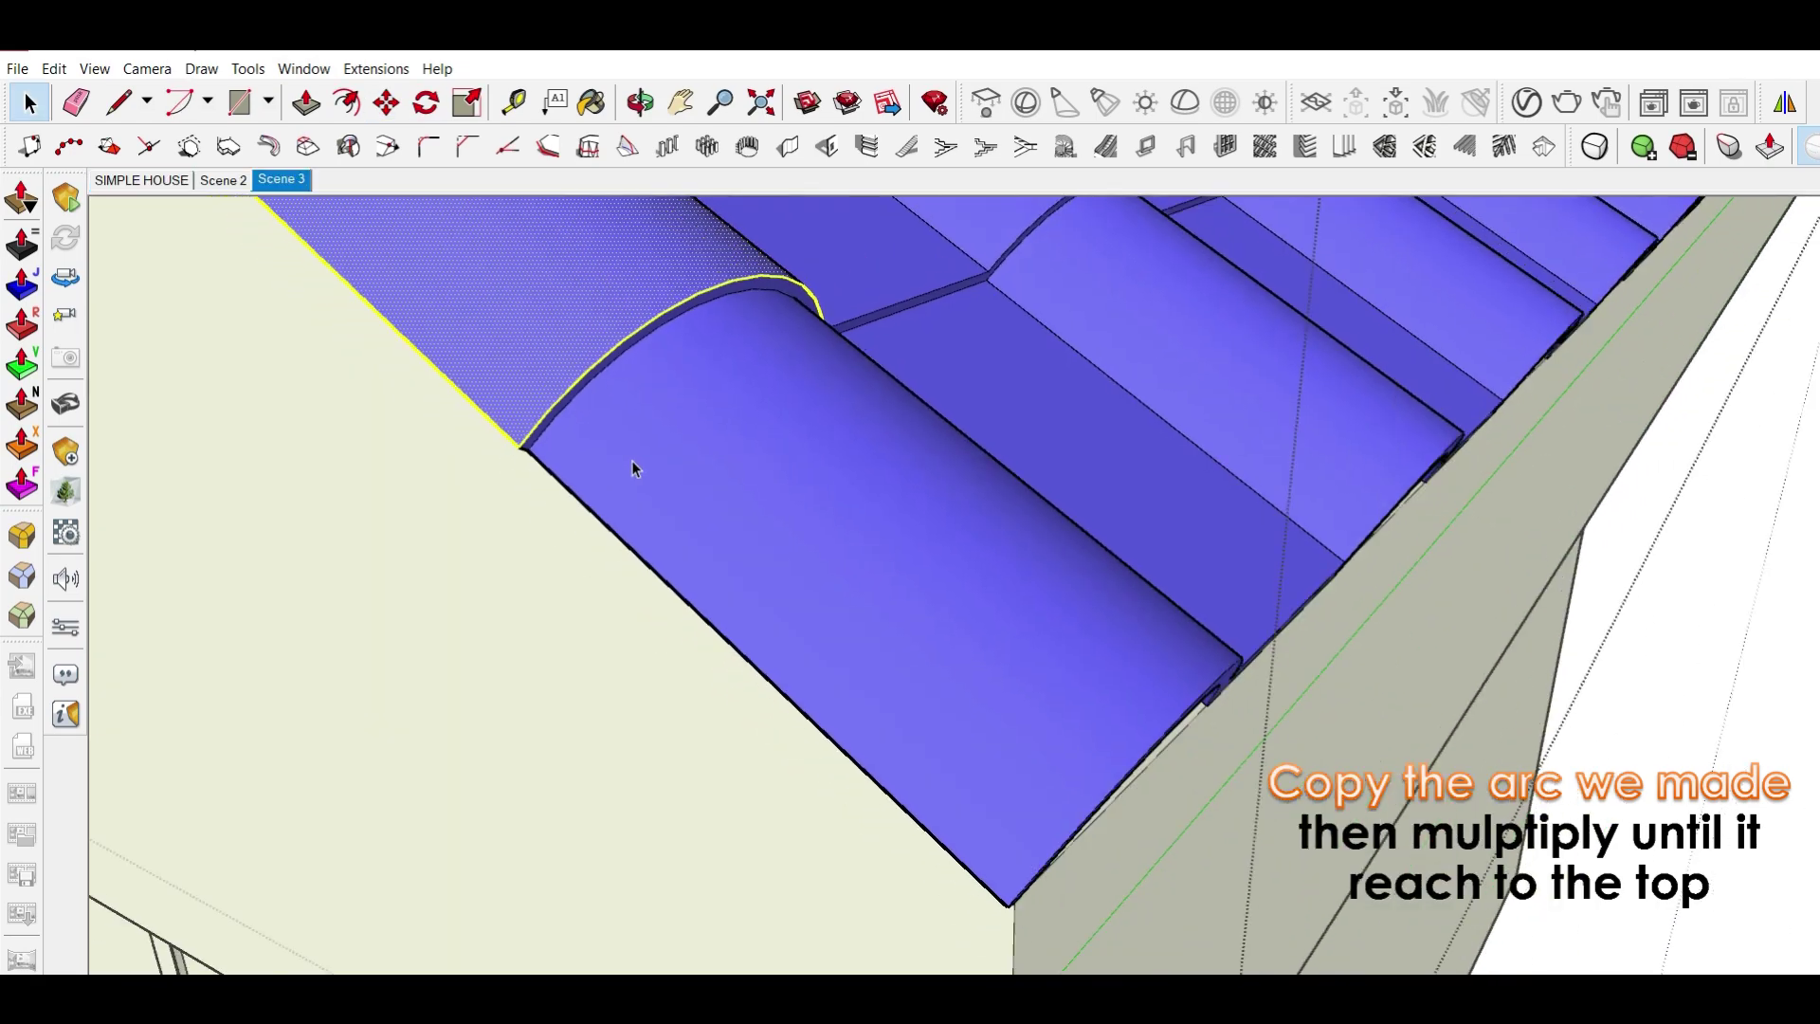
key("h")
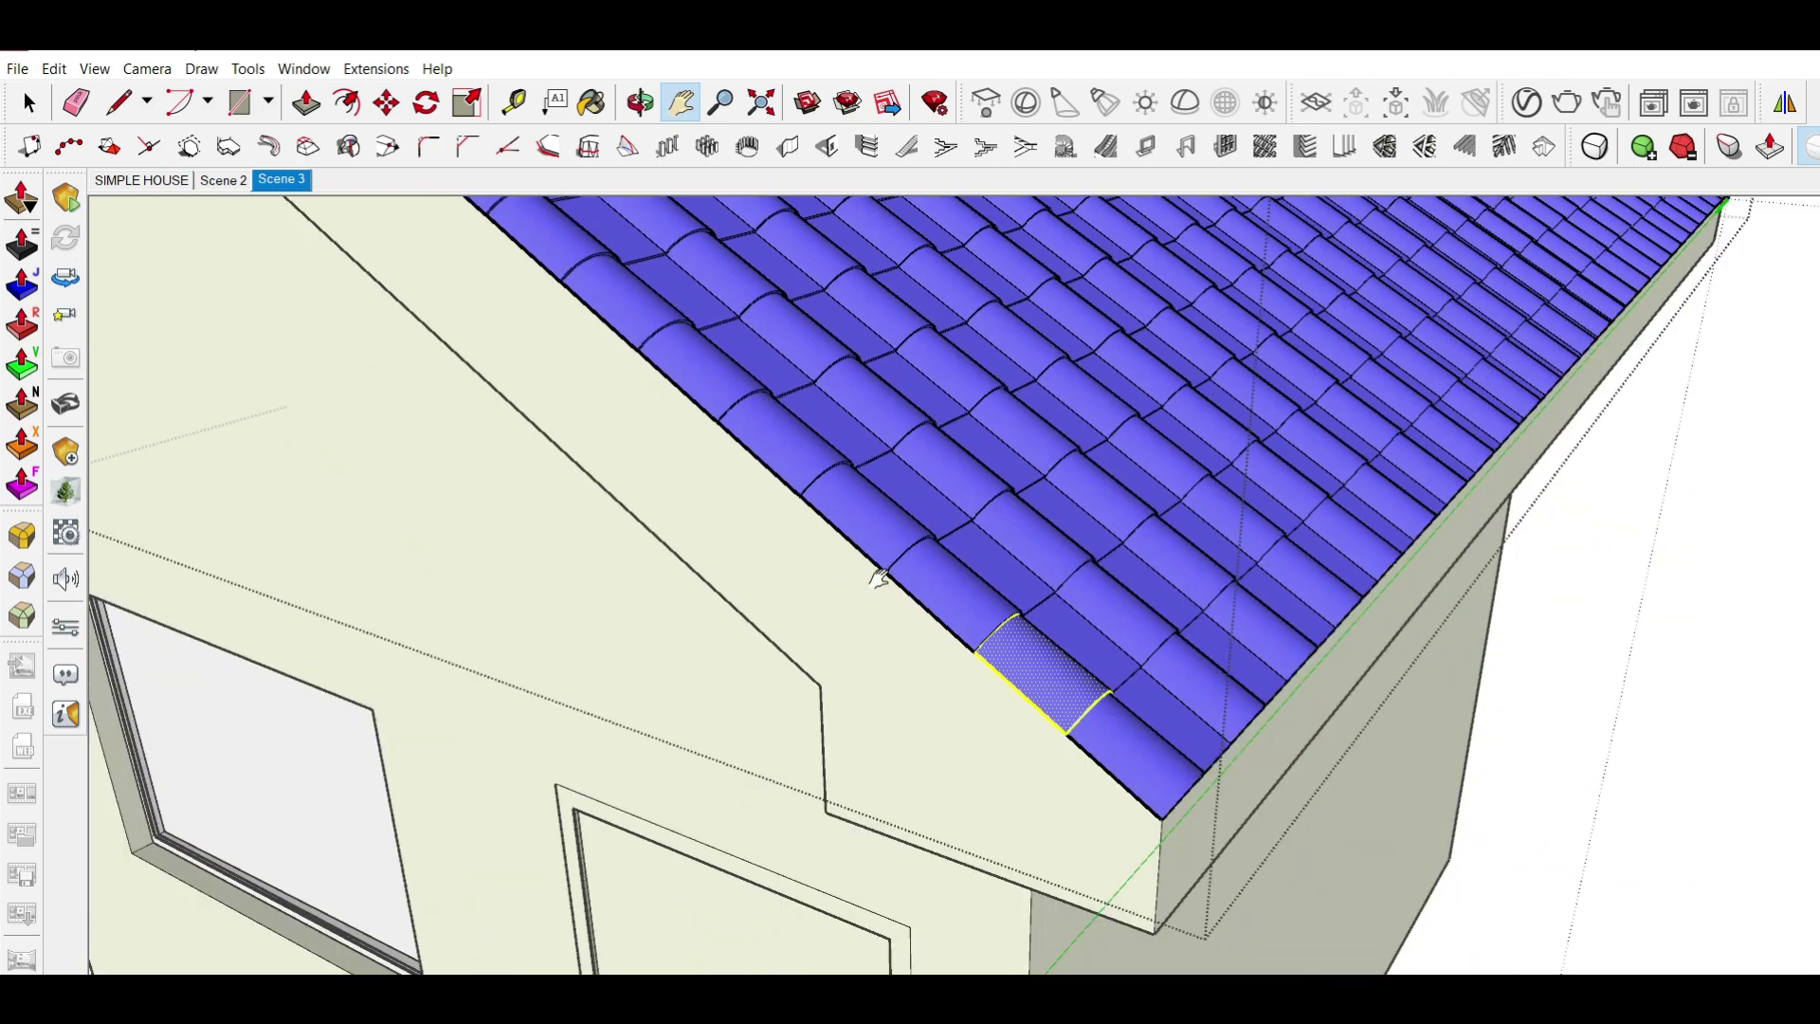
- Orbit and pan across the tiled slope, then zoom out to the whole house
scroll(1064, 654, "down", 3)
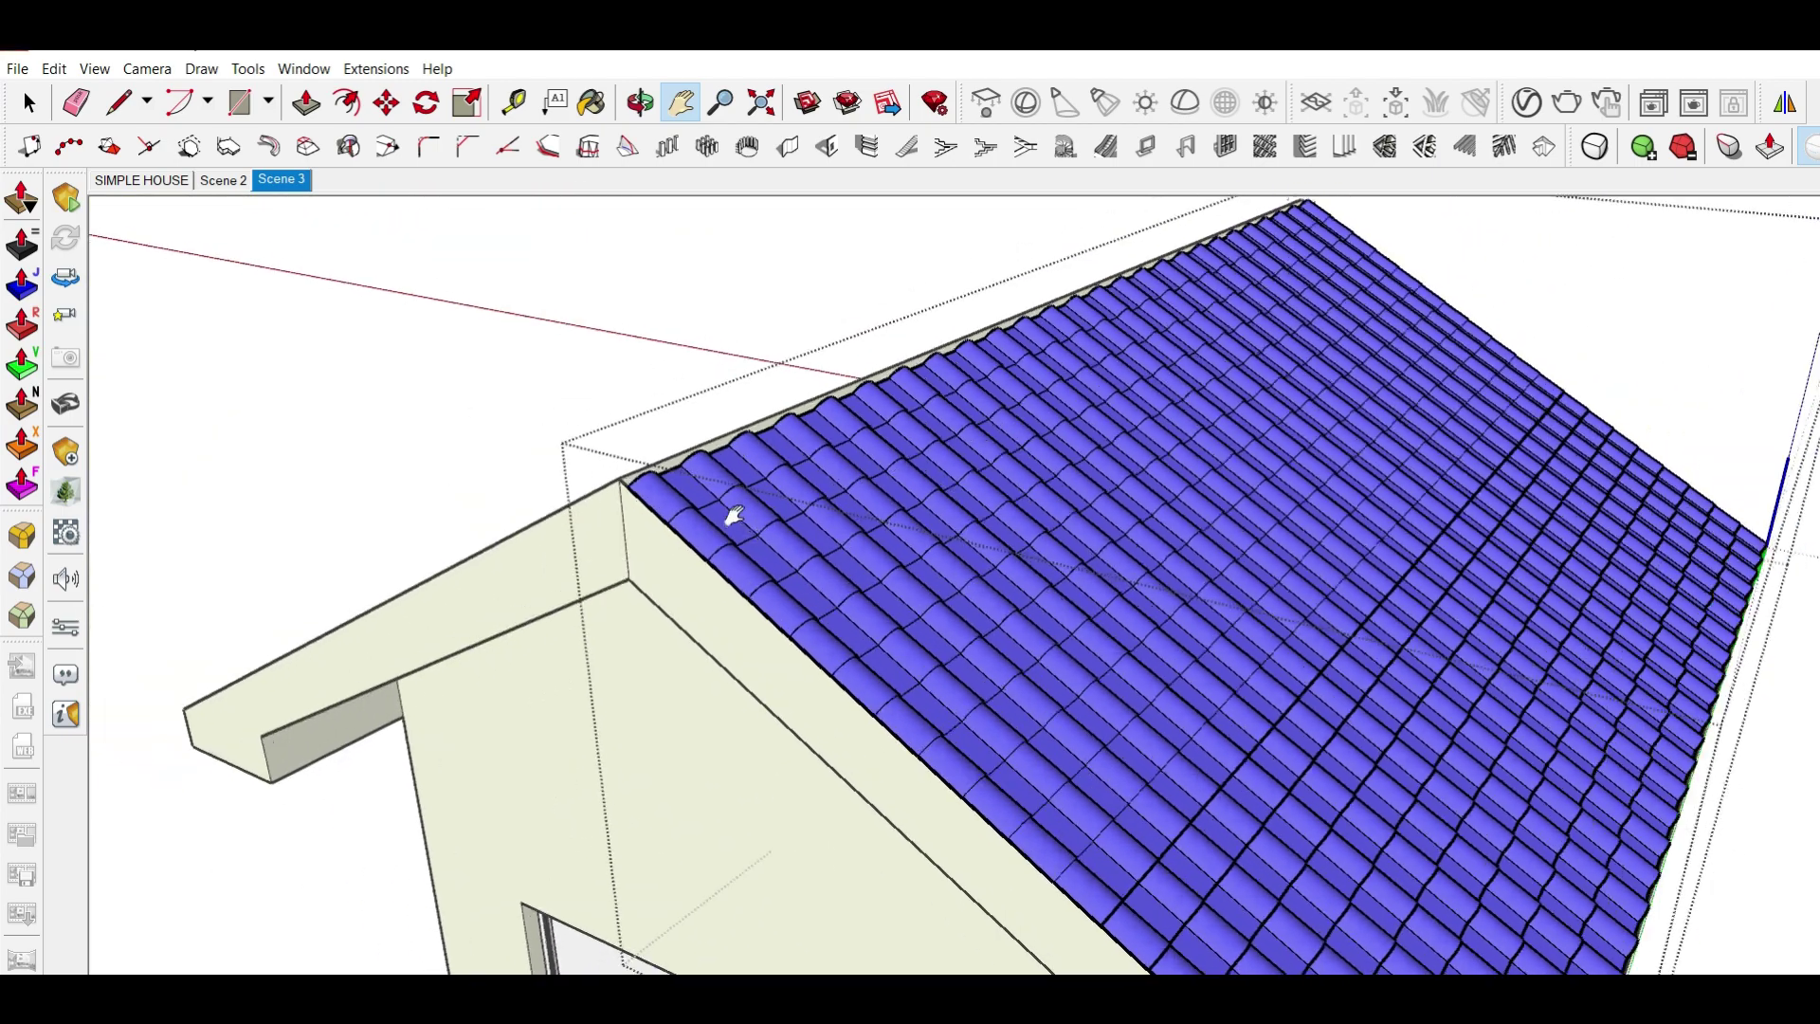
middle_click_drag(730, 516, 681, 527)
scroll(958, 533, "up", 5)
middle_click_drag(957, 532, 870, 554, "shift")
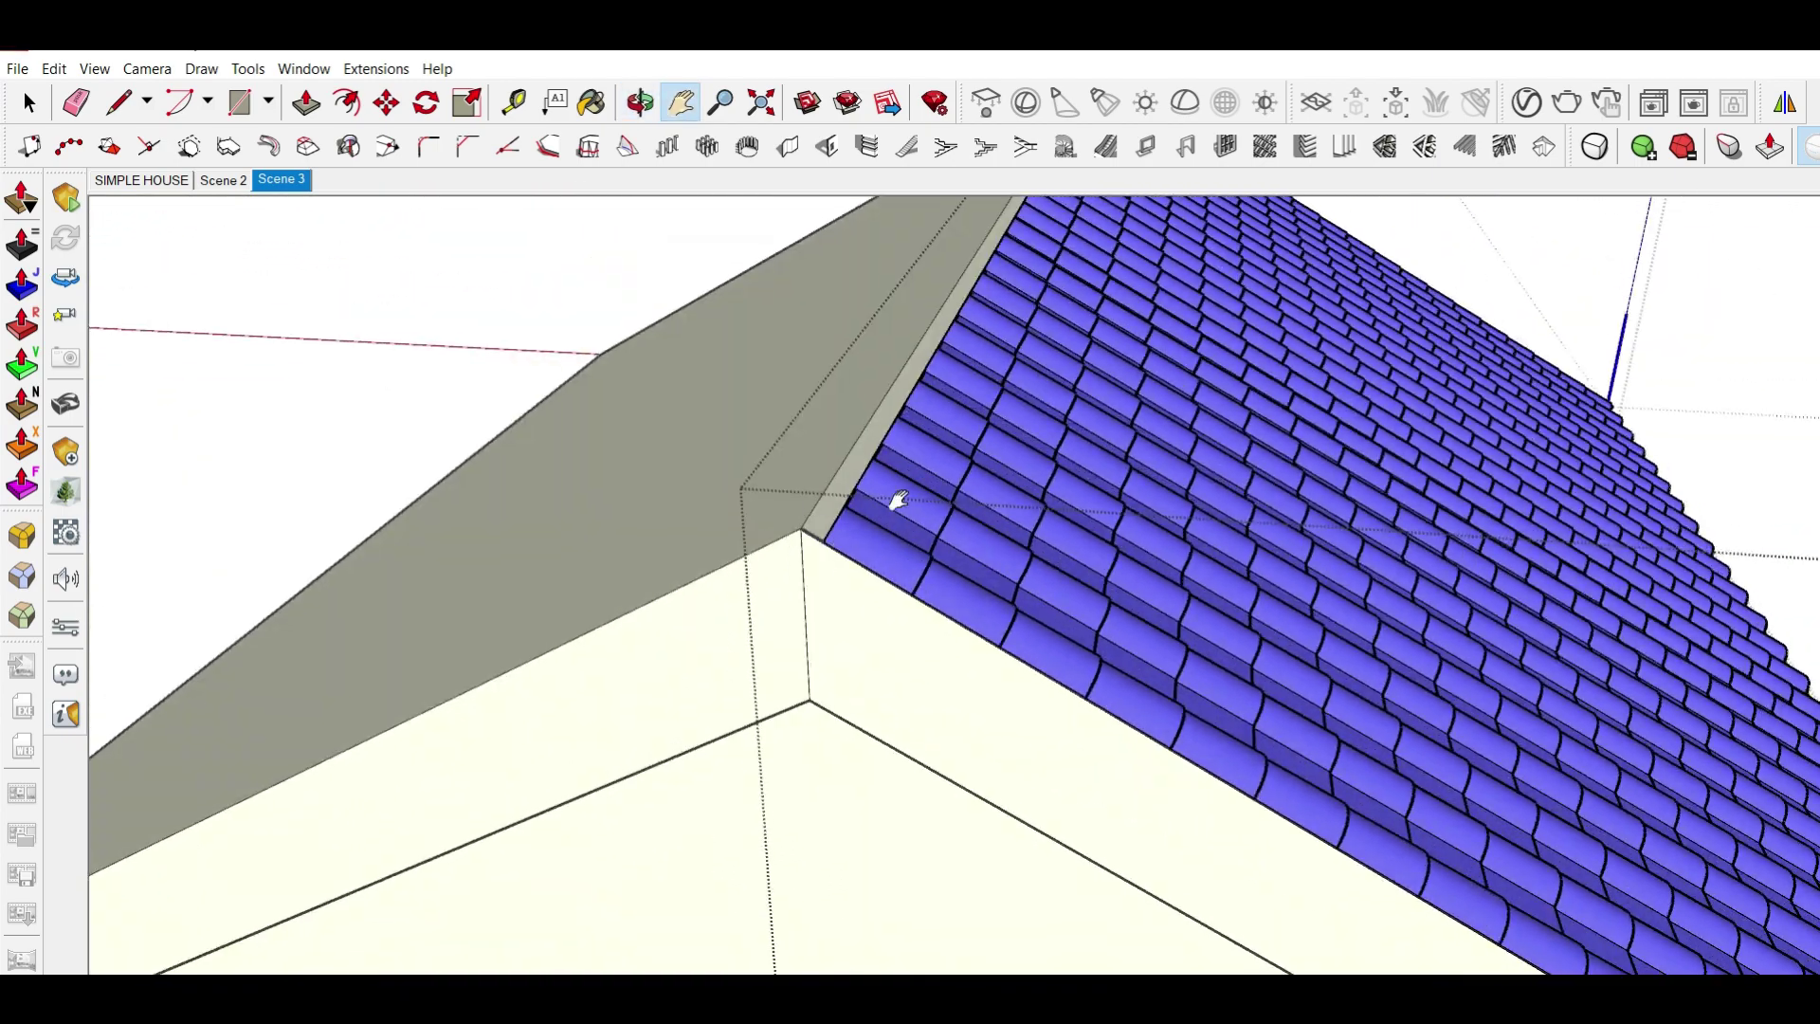
scroll(1210, 622, "down", 5)
mouse_move(1211, 622)
middle_mouse_down()
mouse_move(821, 505)
mouse_move(1167, 581)
mouse_move(1503, 549)
mouse_move(1206, 629)
mouse_move(1193, 607)
middle_mouse_up()
- Select the tile covering and mirror it across the ridge onto the opposite slope
left_click(1193, 607)
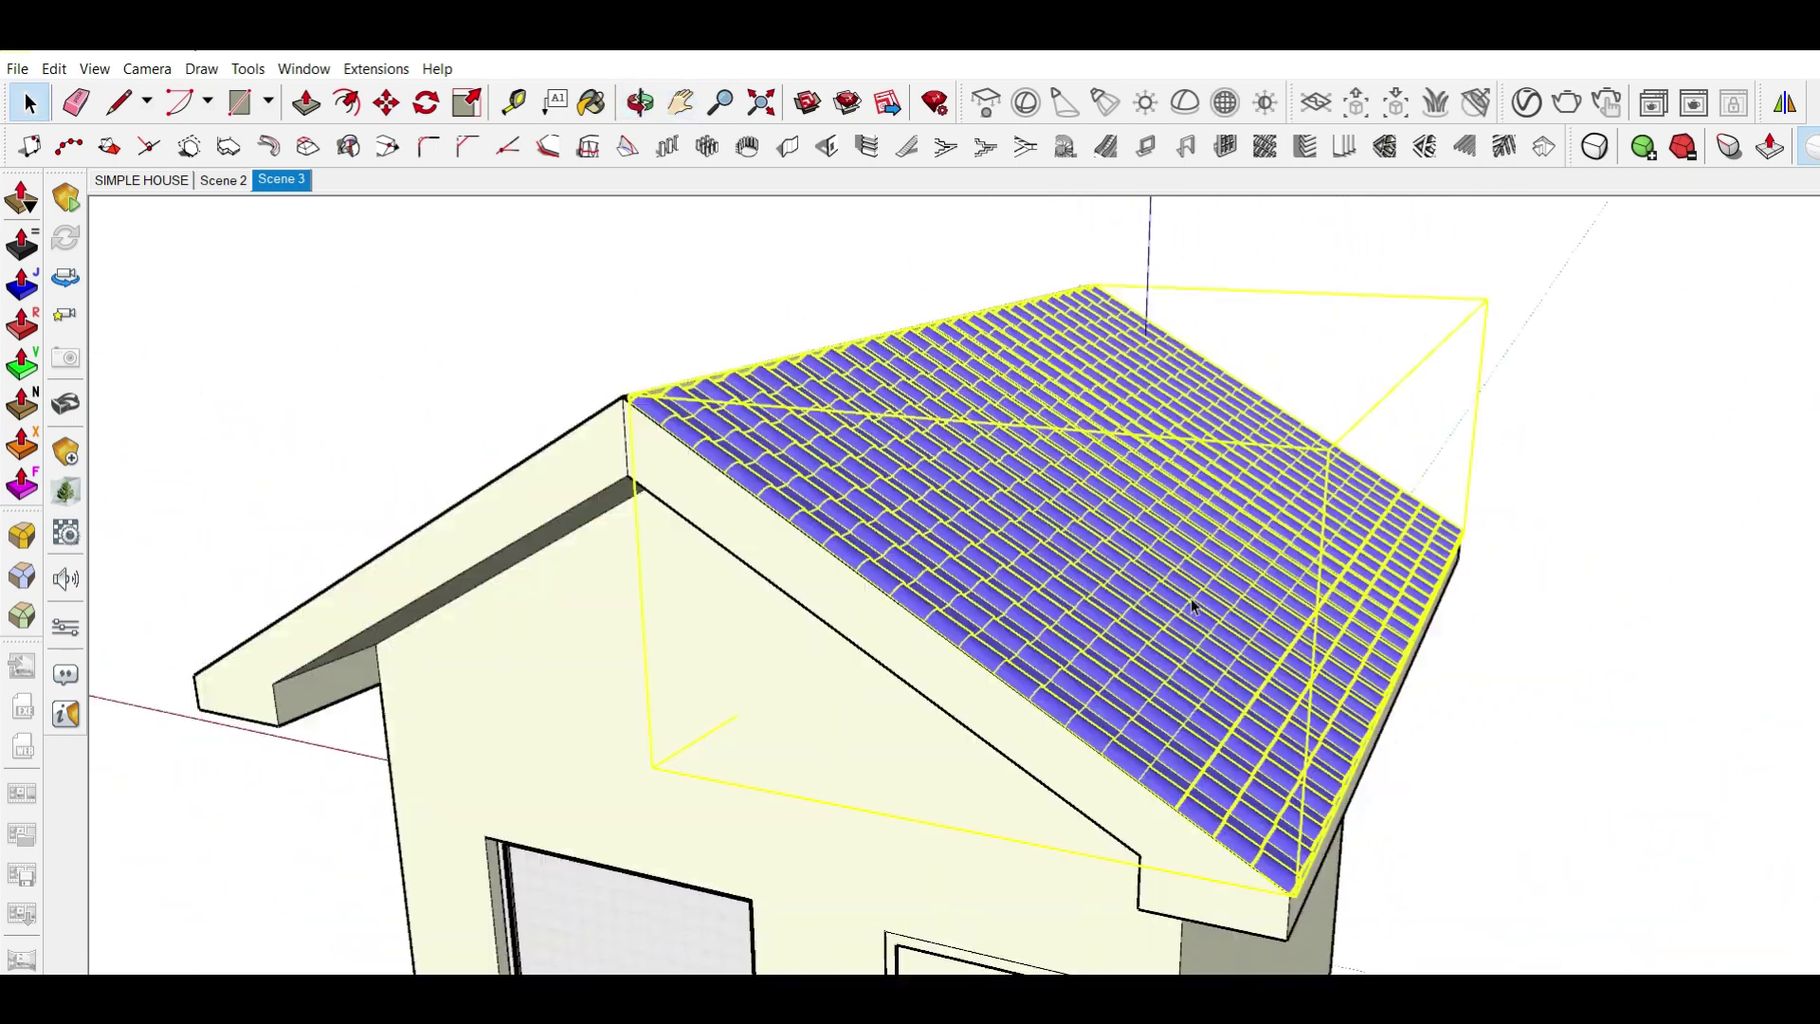
left_click(1775, 115)
scroll(671, 392, "up", 2)
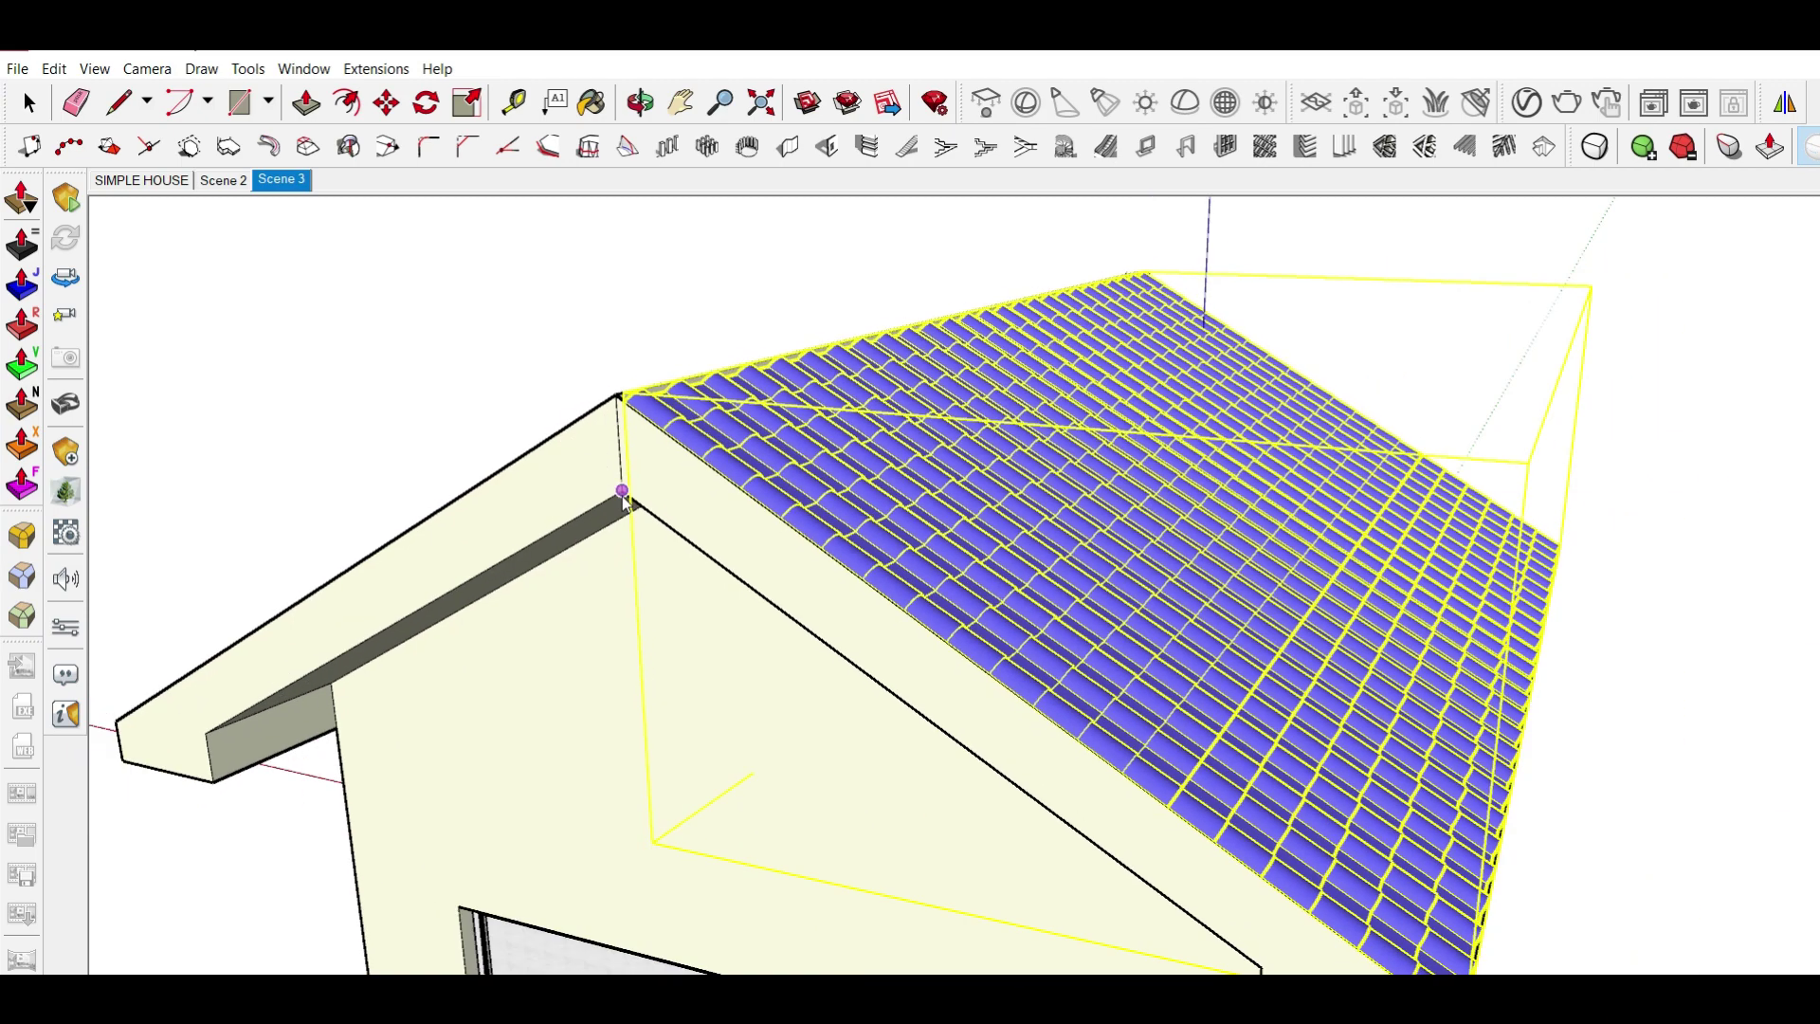
scroll(626, 422, "up", 1)
scroll(622, 399, "up", 1)
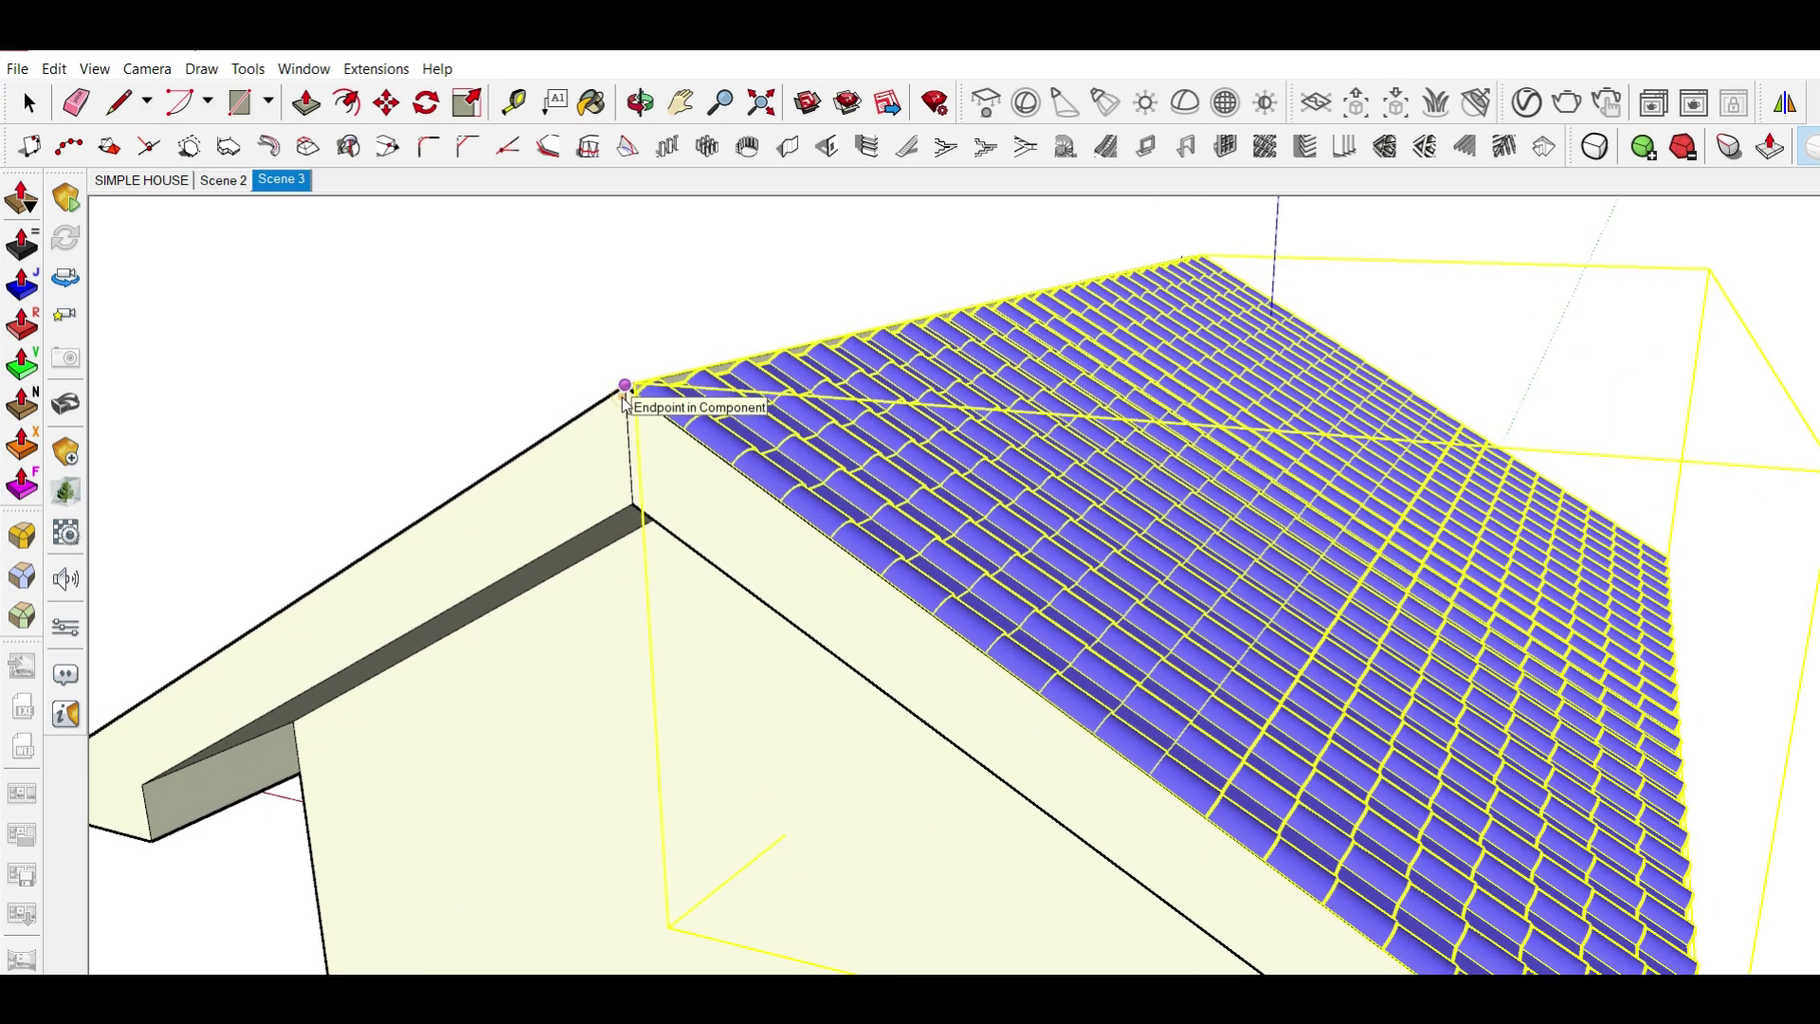
key("Return")
key("Return")
- Orbit around the house to check both tiled slopes from the gable end and above
scroll(1022, 517, "down", 1)
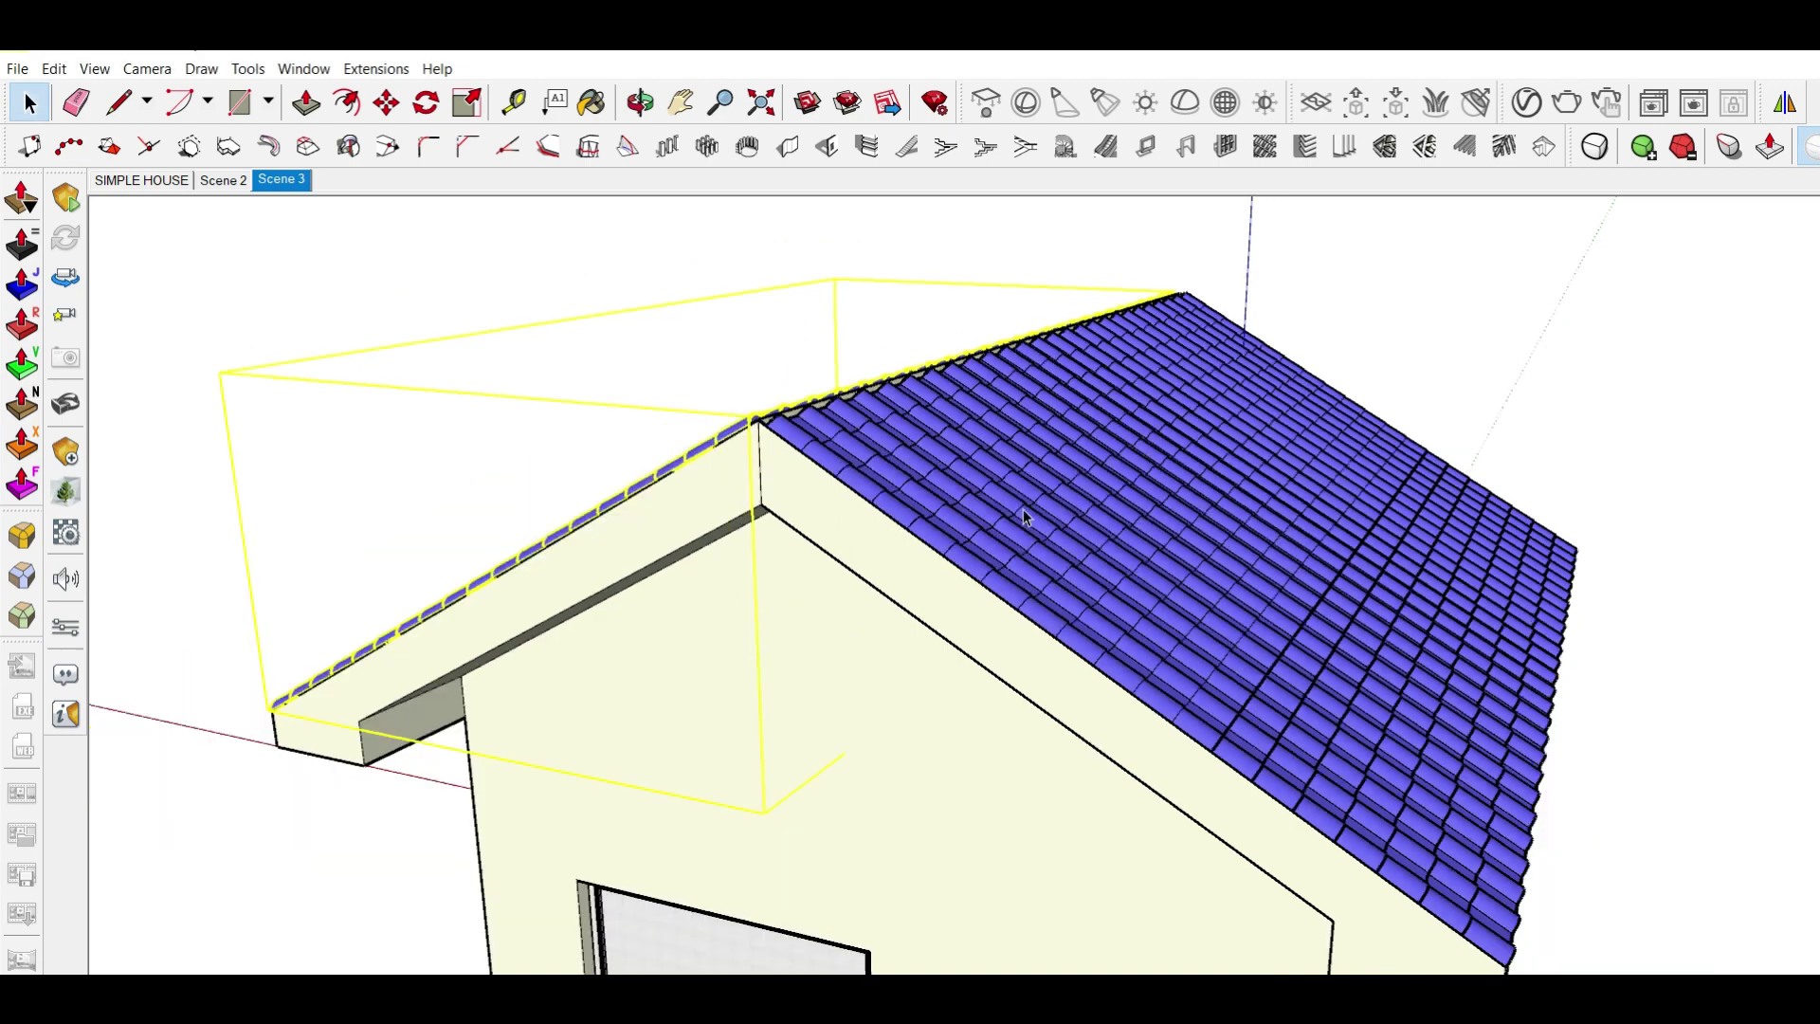
mouse_move(1203, 424)
middle_mouse_down()
mouse_move(812, 610)
mouse_move(869, 638)
mouse_move(1105, 585)
middle_mouse_up()
mouse_move(641, 741)
middle_mouse_down()
mouse_move(1003, 638)
mouse_move(939, 682)
mouse_move(1220, 671)
mouse_move(1178, 658)
mouse_move(691, 711)
mouse_move(1212, 620)
middle_mouse_up()
mouse_move(699, 593)
middle_mouse_down()
mouse_move(1106, 597)
mouse_move(1019, 626)
middle_mouse_up()
scroll(1114, 621, "up", 5)
- Draw a 2 Point Arc on the gable below the ridge with a 100 mm bulge
scroll(688, 567, "up", 1)
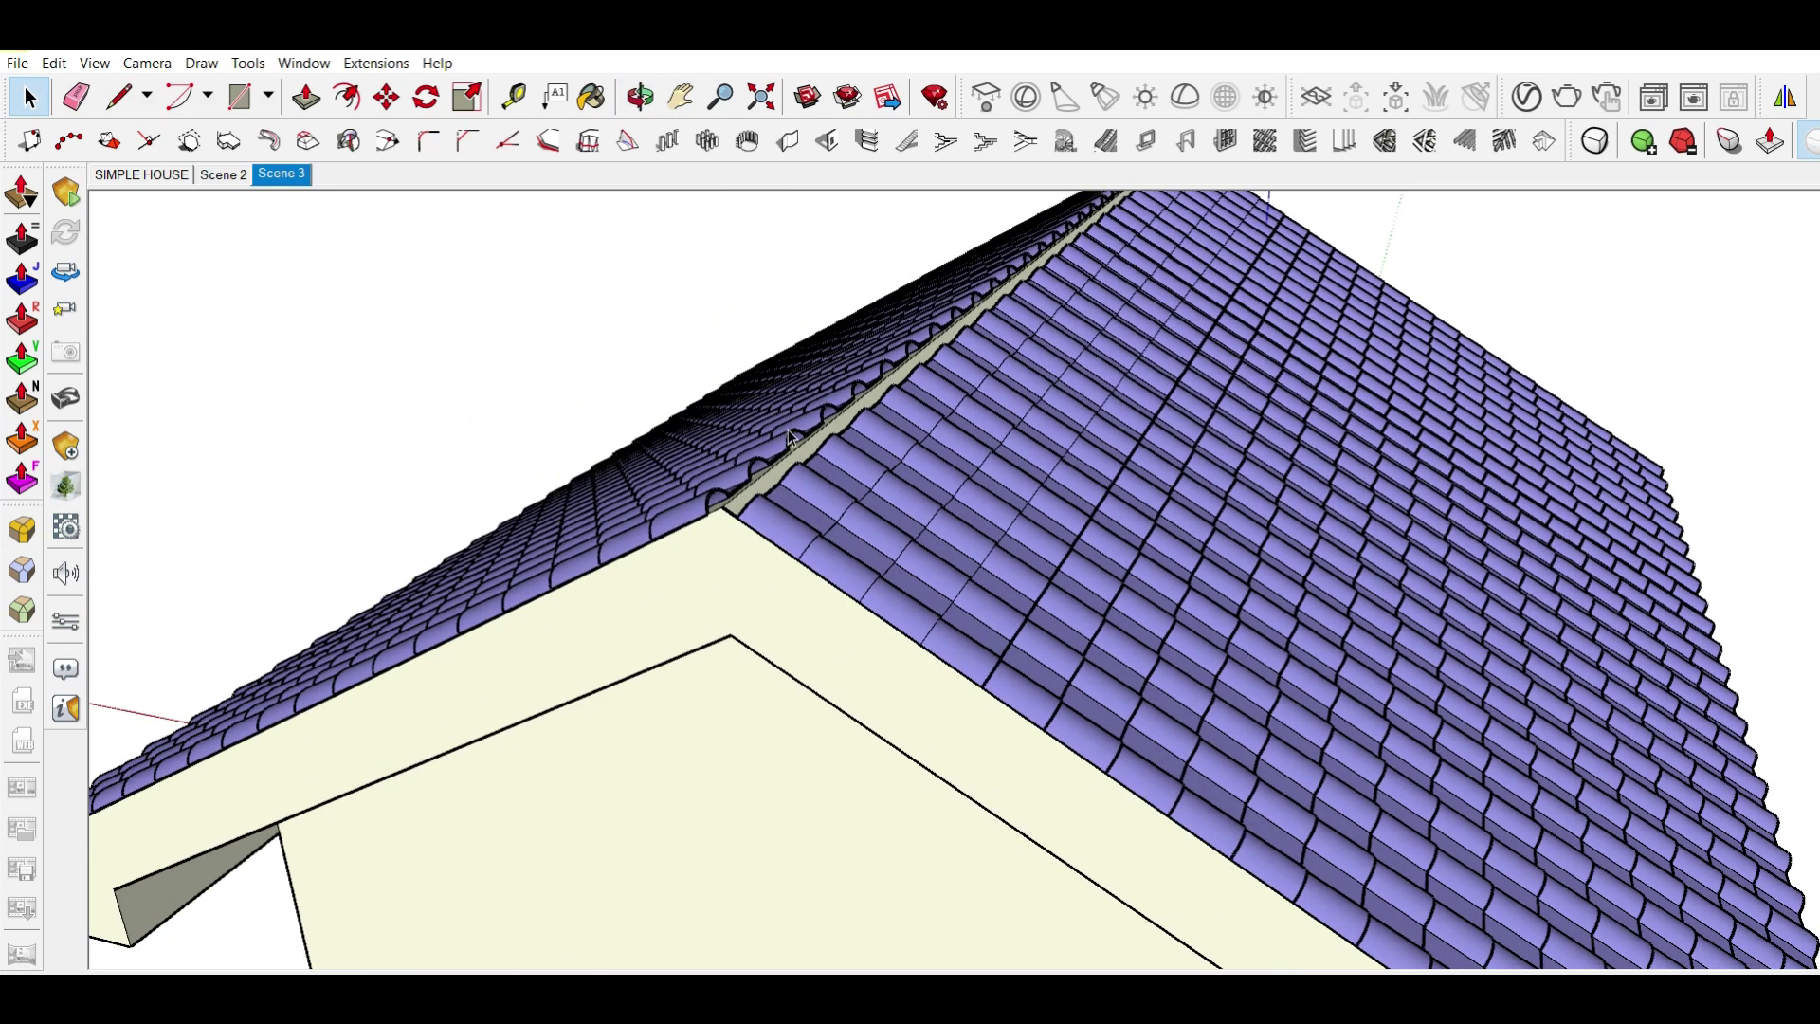
scroll(689, 567, "up", 1)
scroll(772, 493, "down", 3)
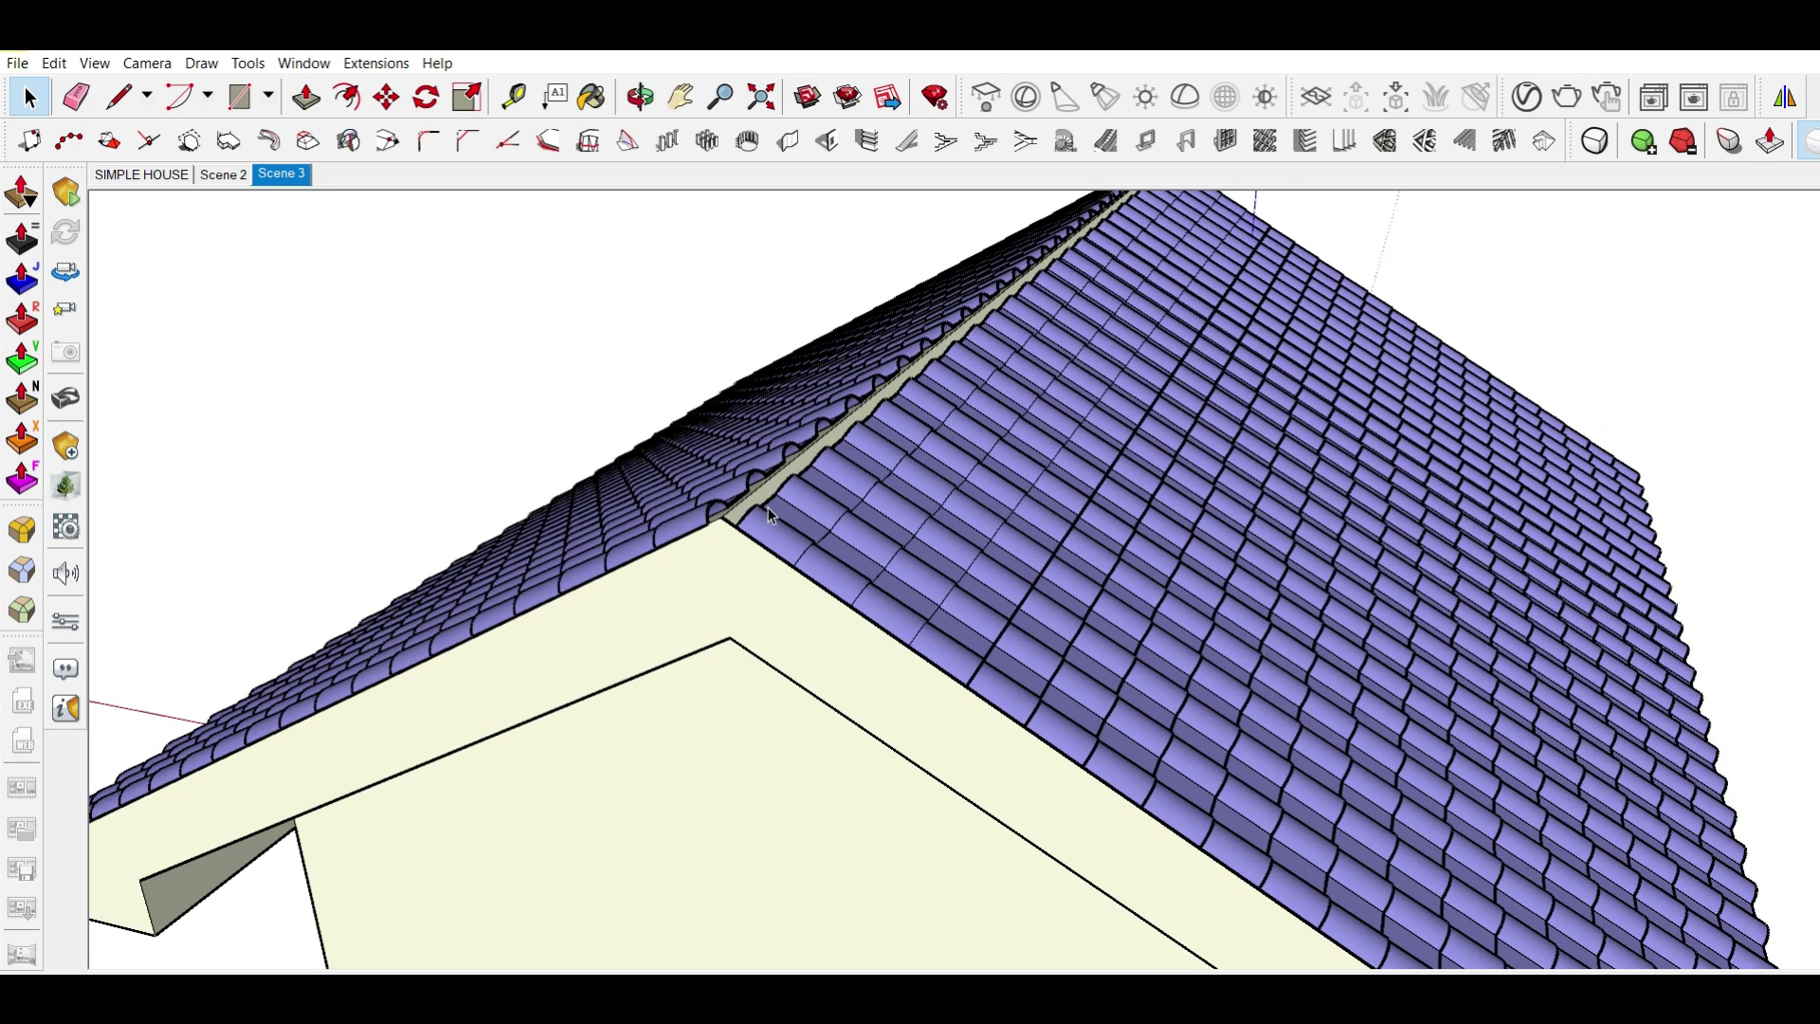
scroll(772, 511, "down", 3)
middle_click_drag(813, 528, 889, 485)
scroll(881, 469, "up", 1)
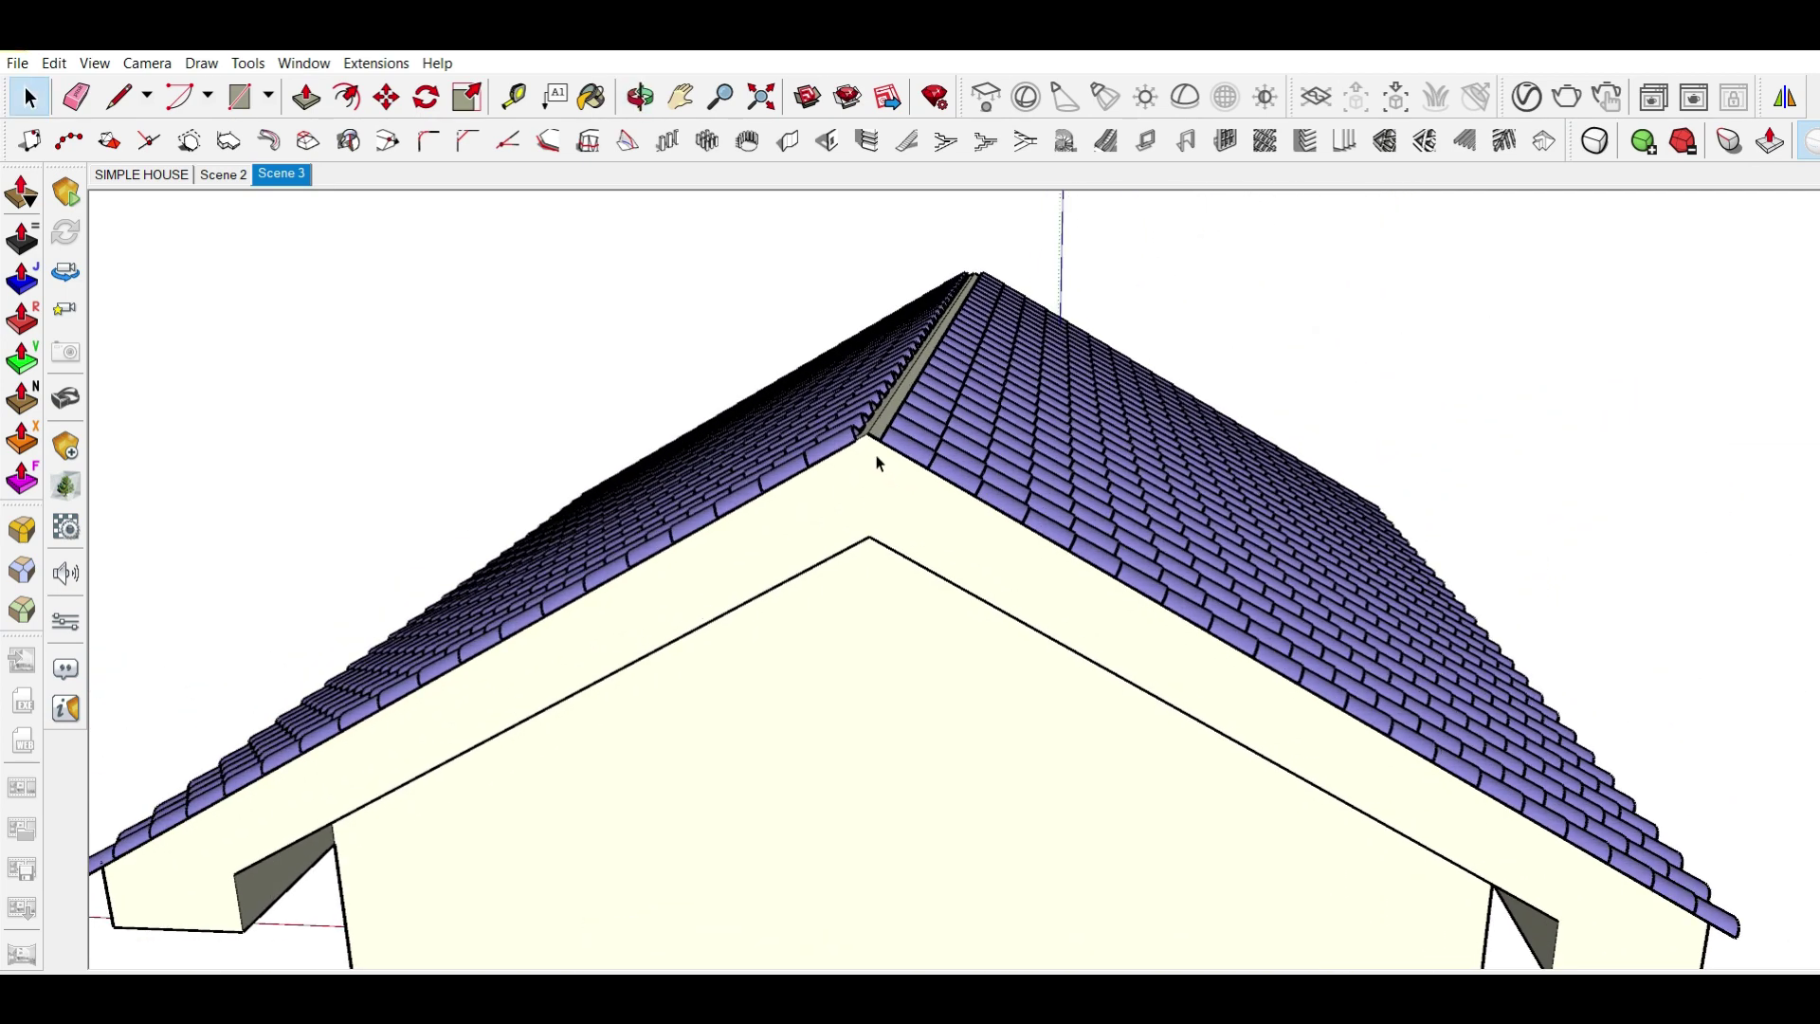
scroll(872, 465, "up", 1)
scroll(865, 474, "up", 1)
scroll(887, 453, "up", 1)
scroll(892, 453, "up", 1)
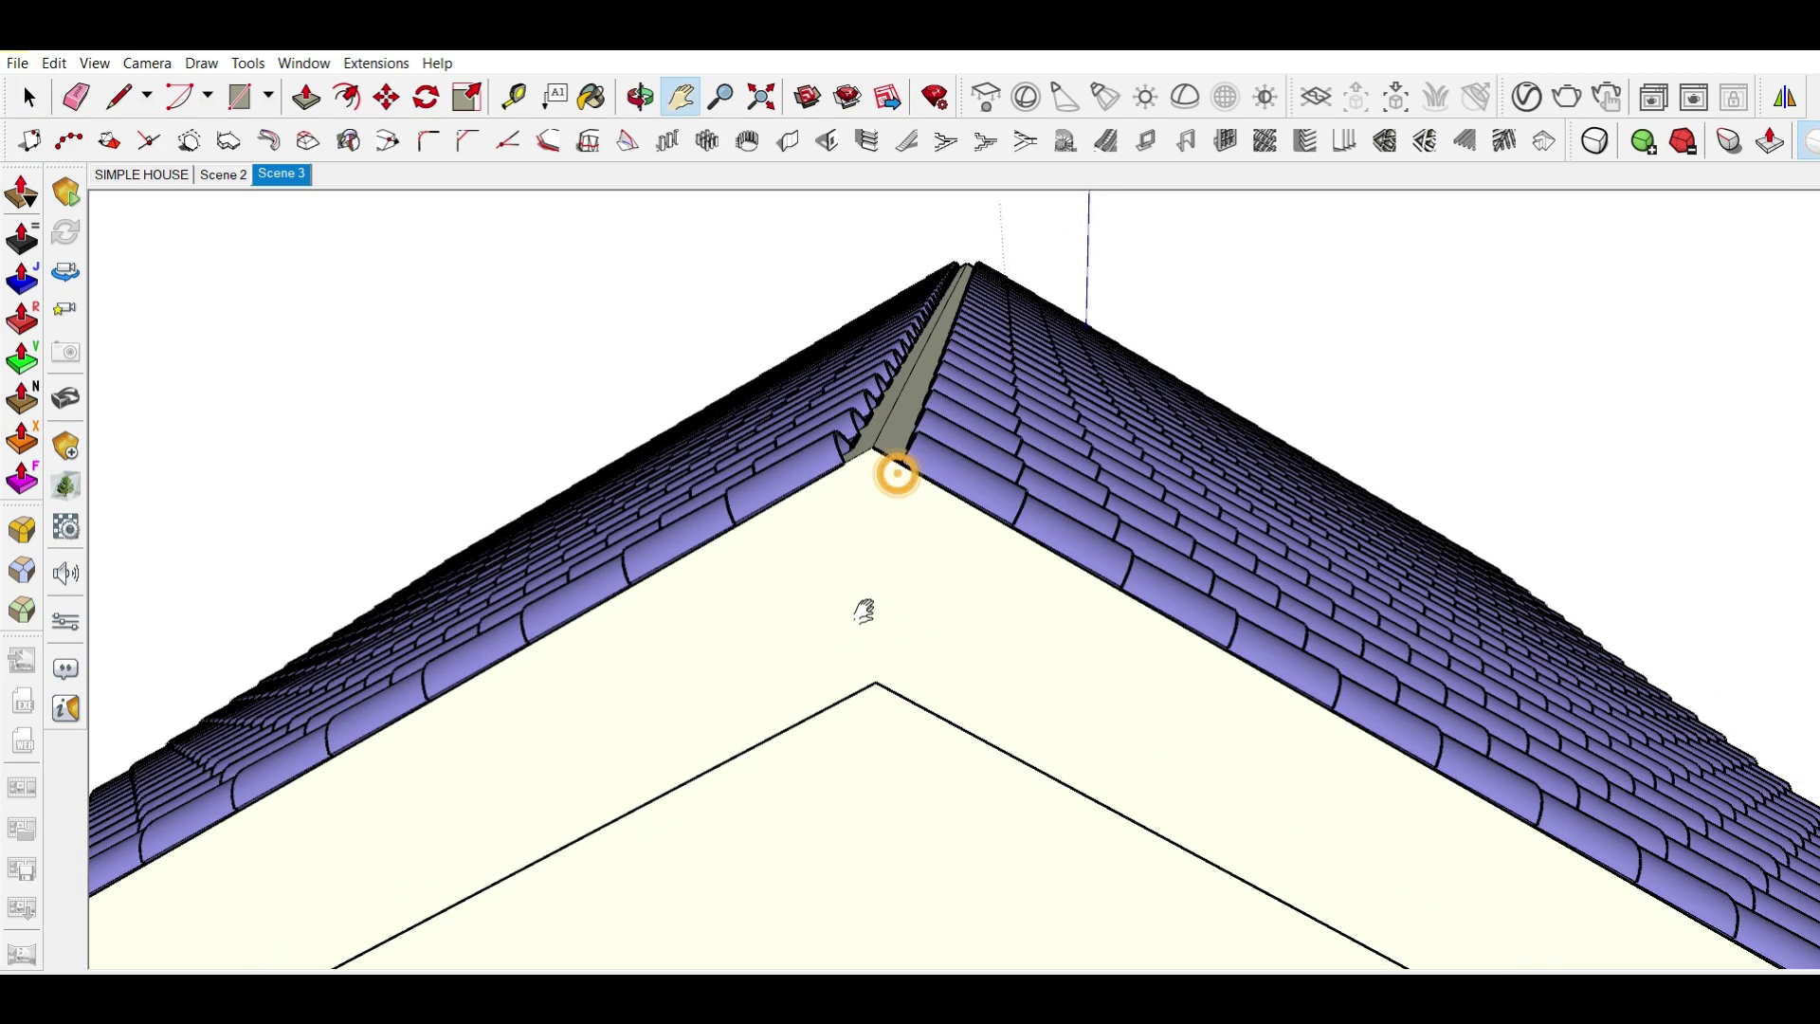
scroll(862, 569, "up", 1)
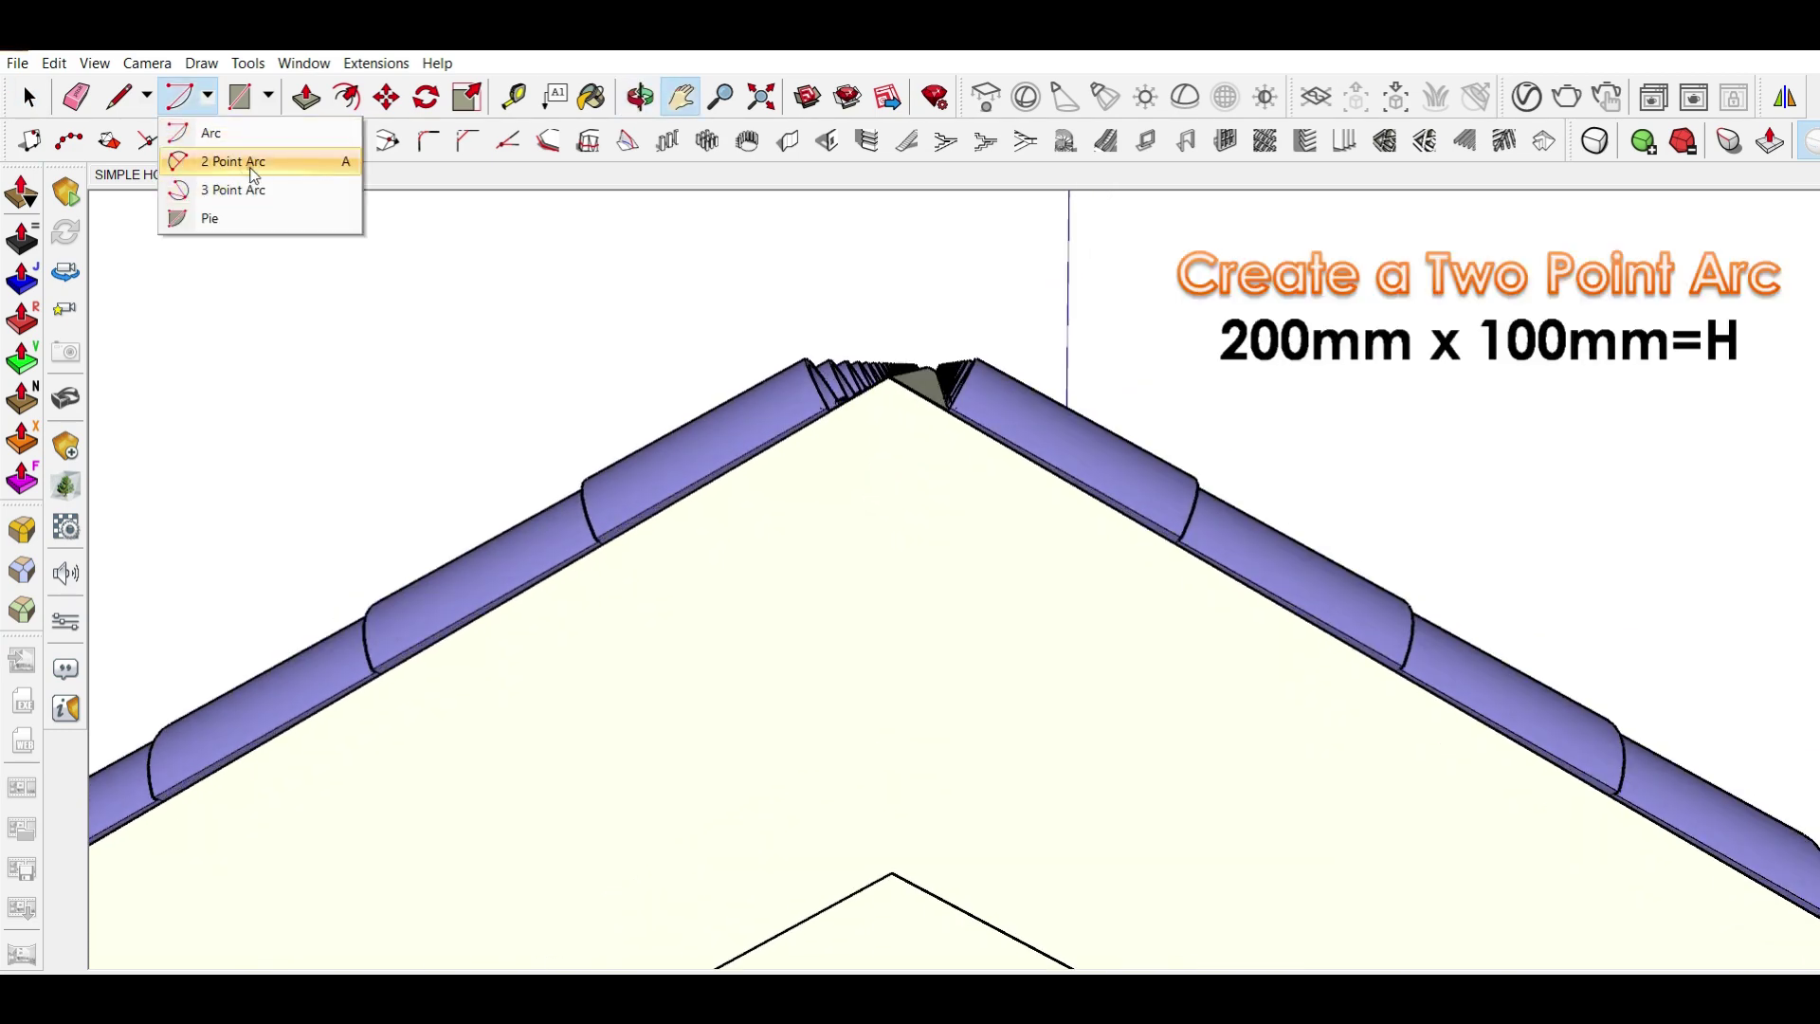
left_click(232, 161)
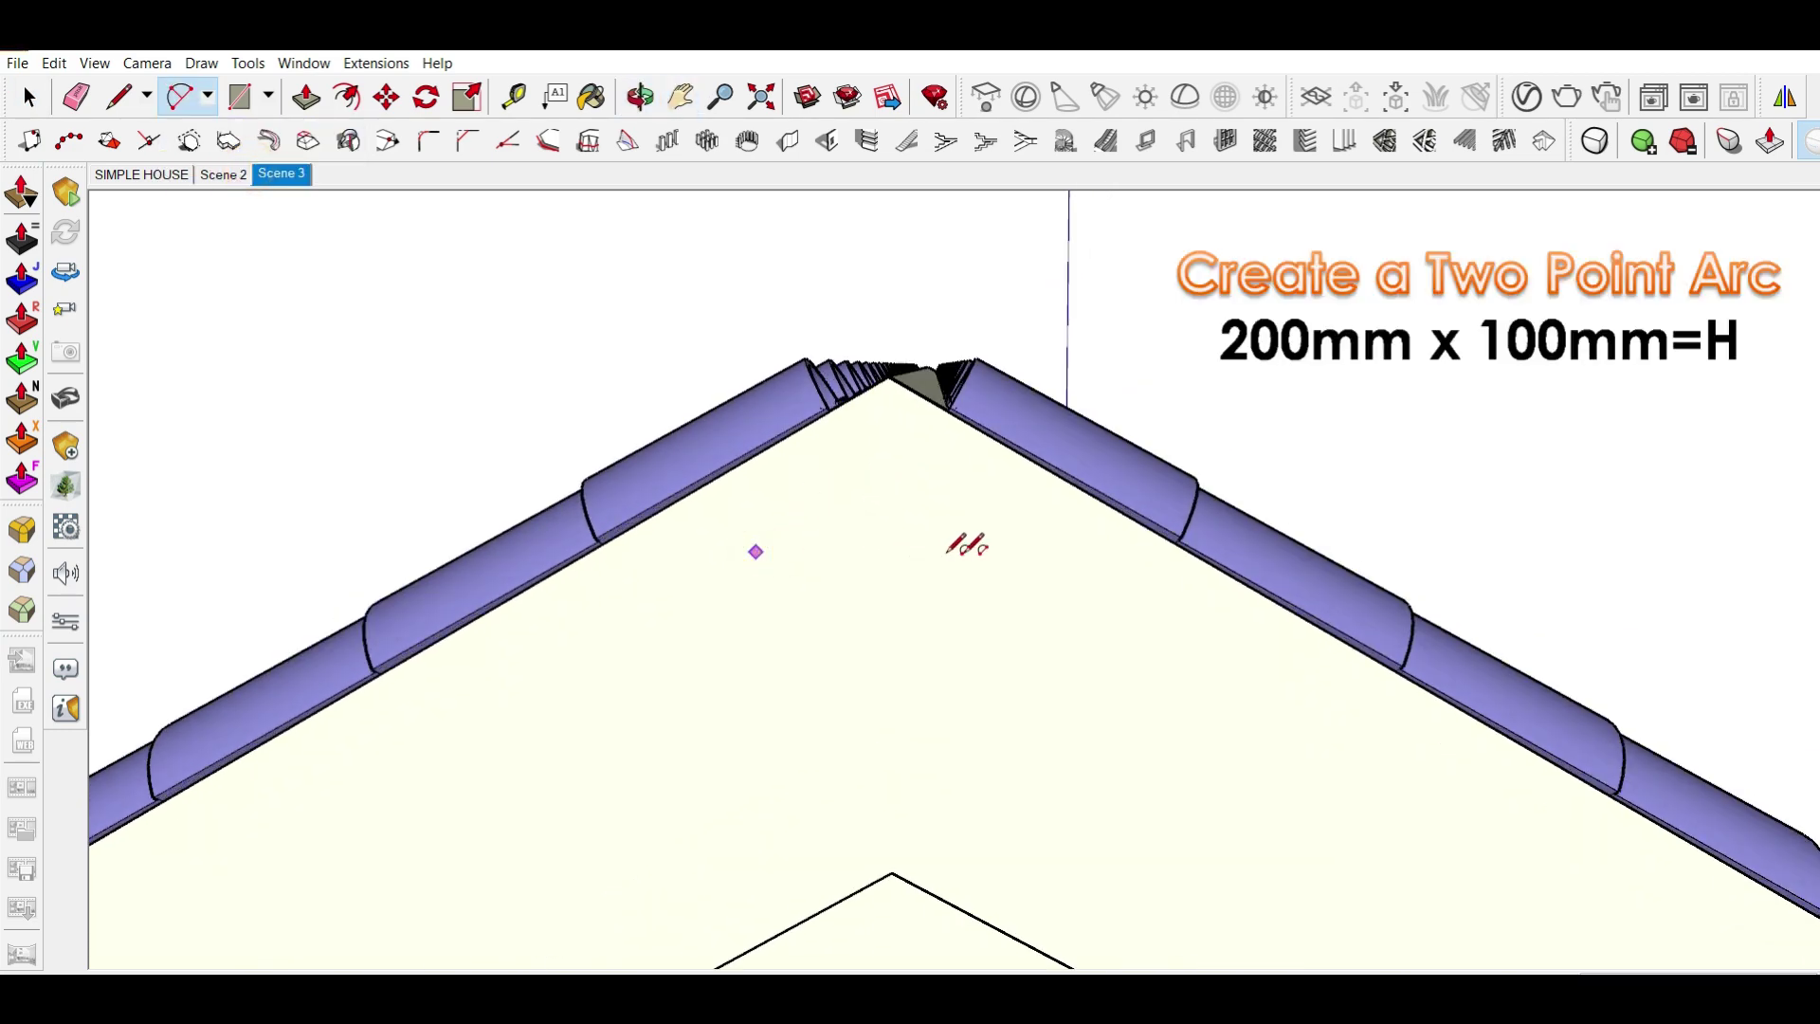
left_click(1019, 552)
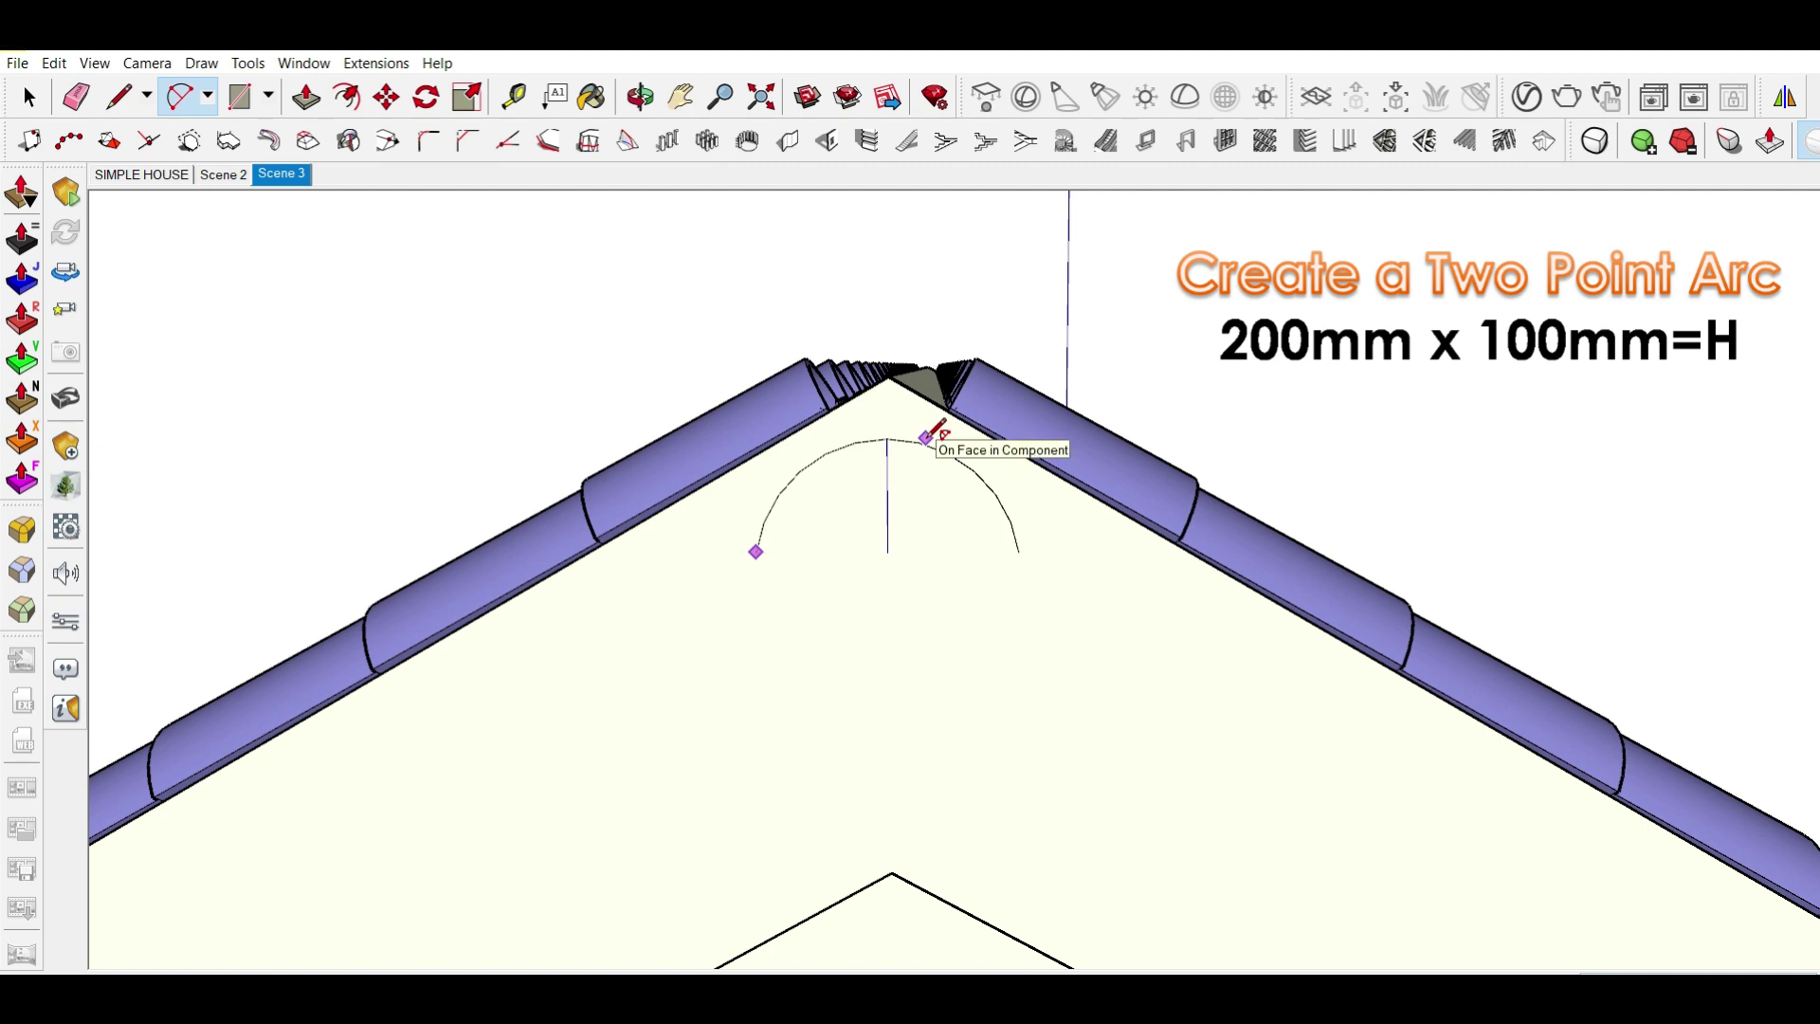
type("100")
key("Return")
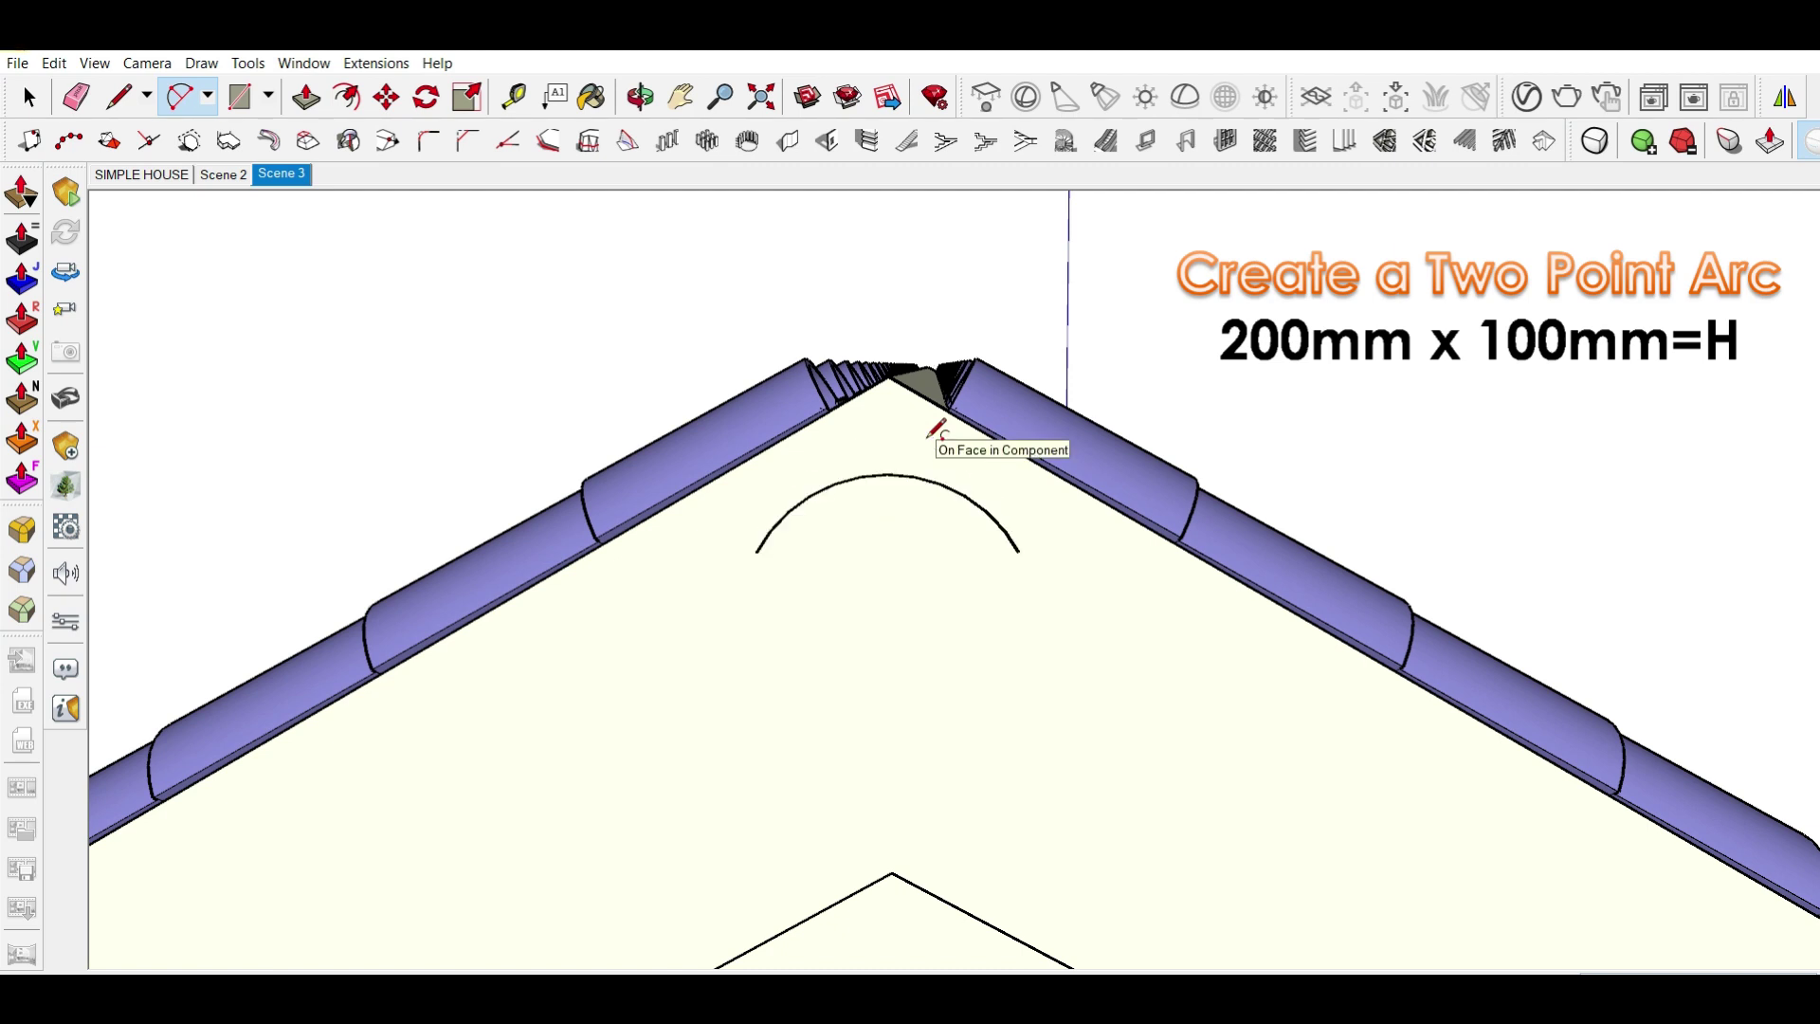
- Offset the arc and join the two arcs' ends into a thin arched face
scroll(862, 503, "up", 3)
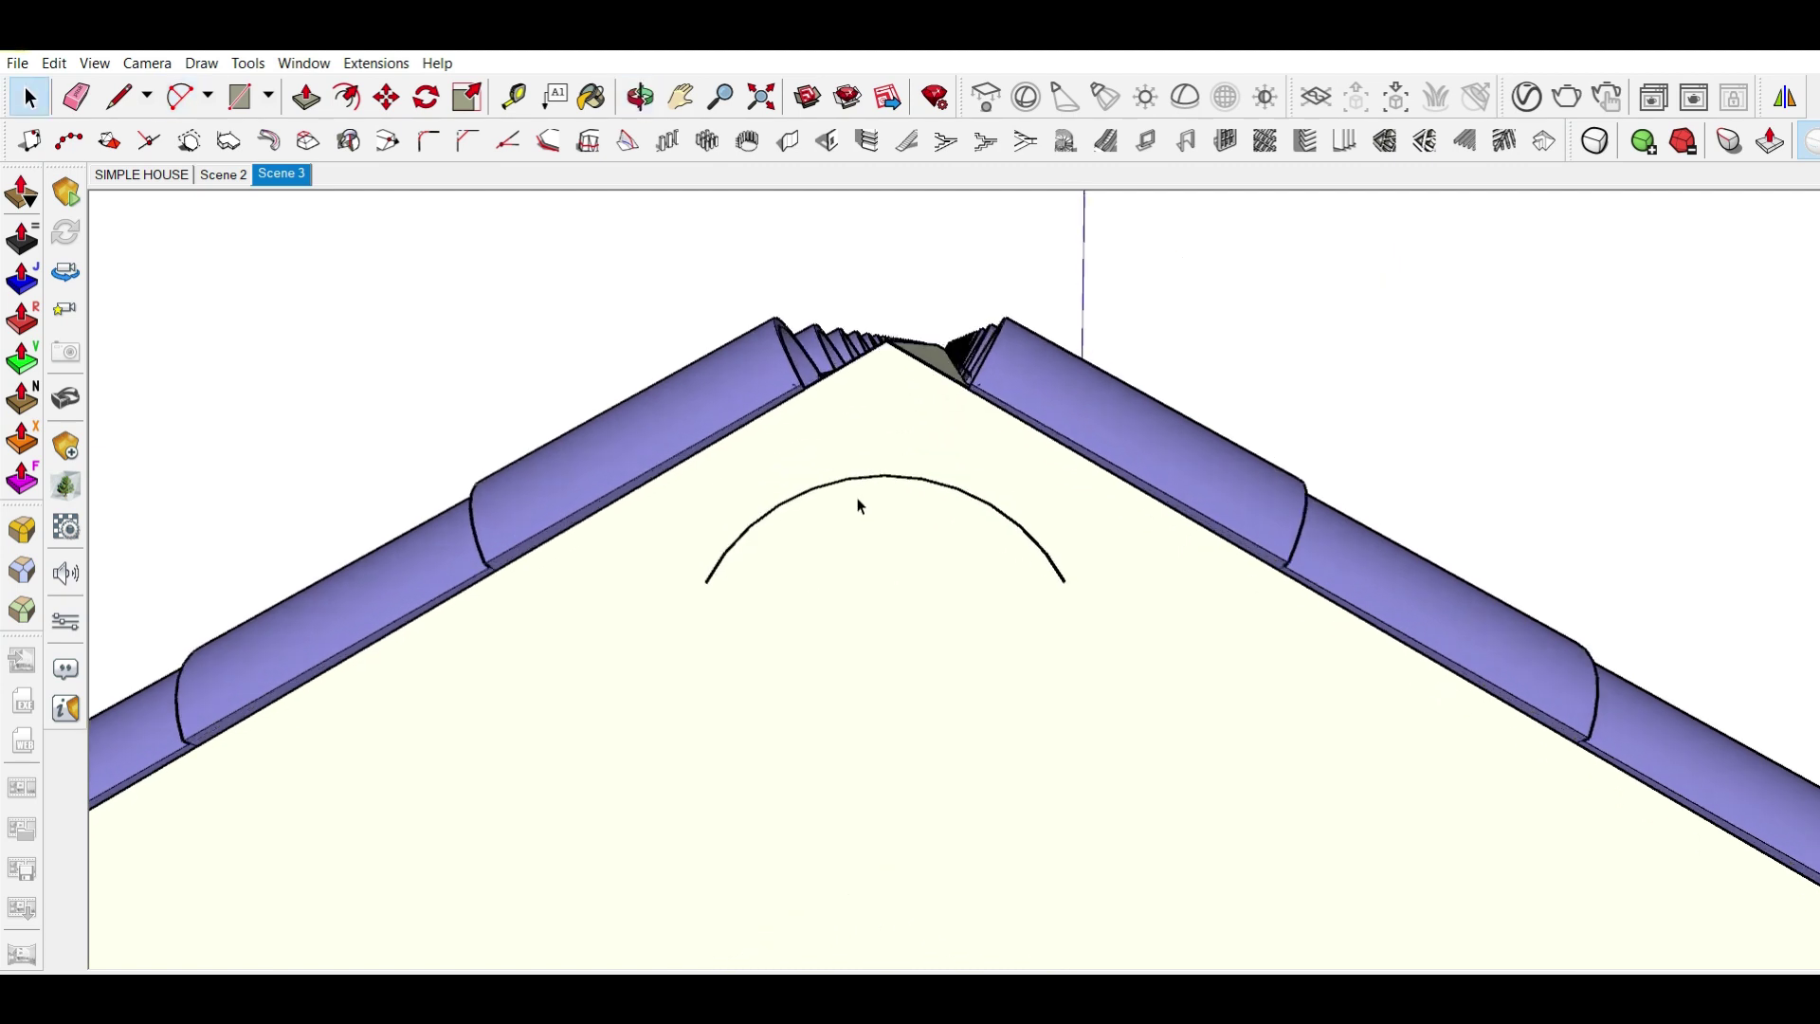
scroll(862, 488, "up", 1)
key("space")
left_click(864, 478)
scroll(865, 487, "up", 1)
key("f")
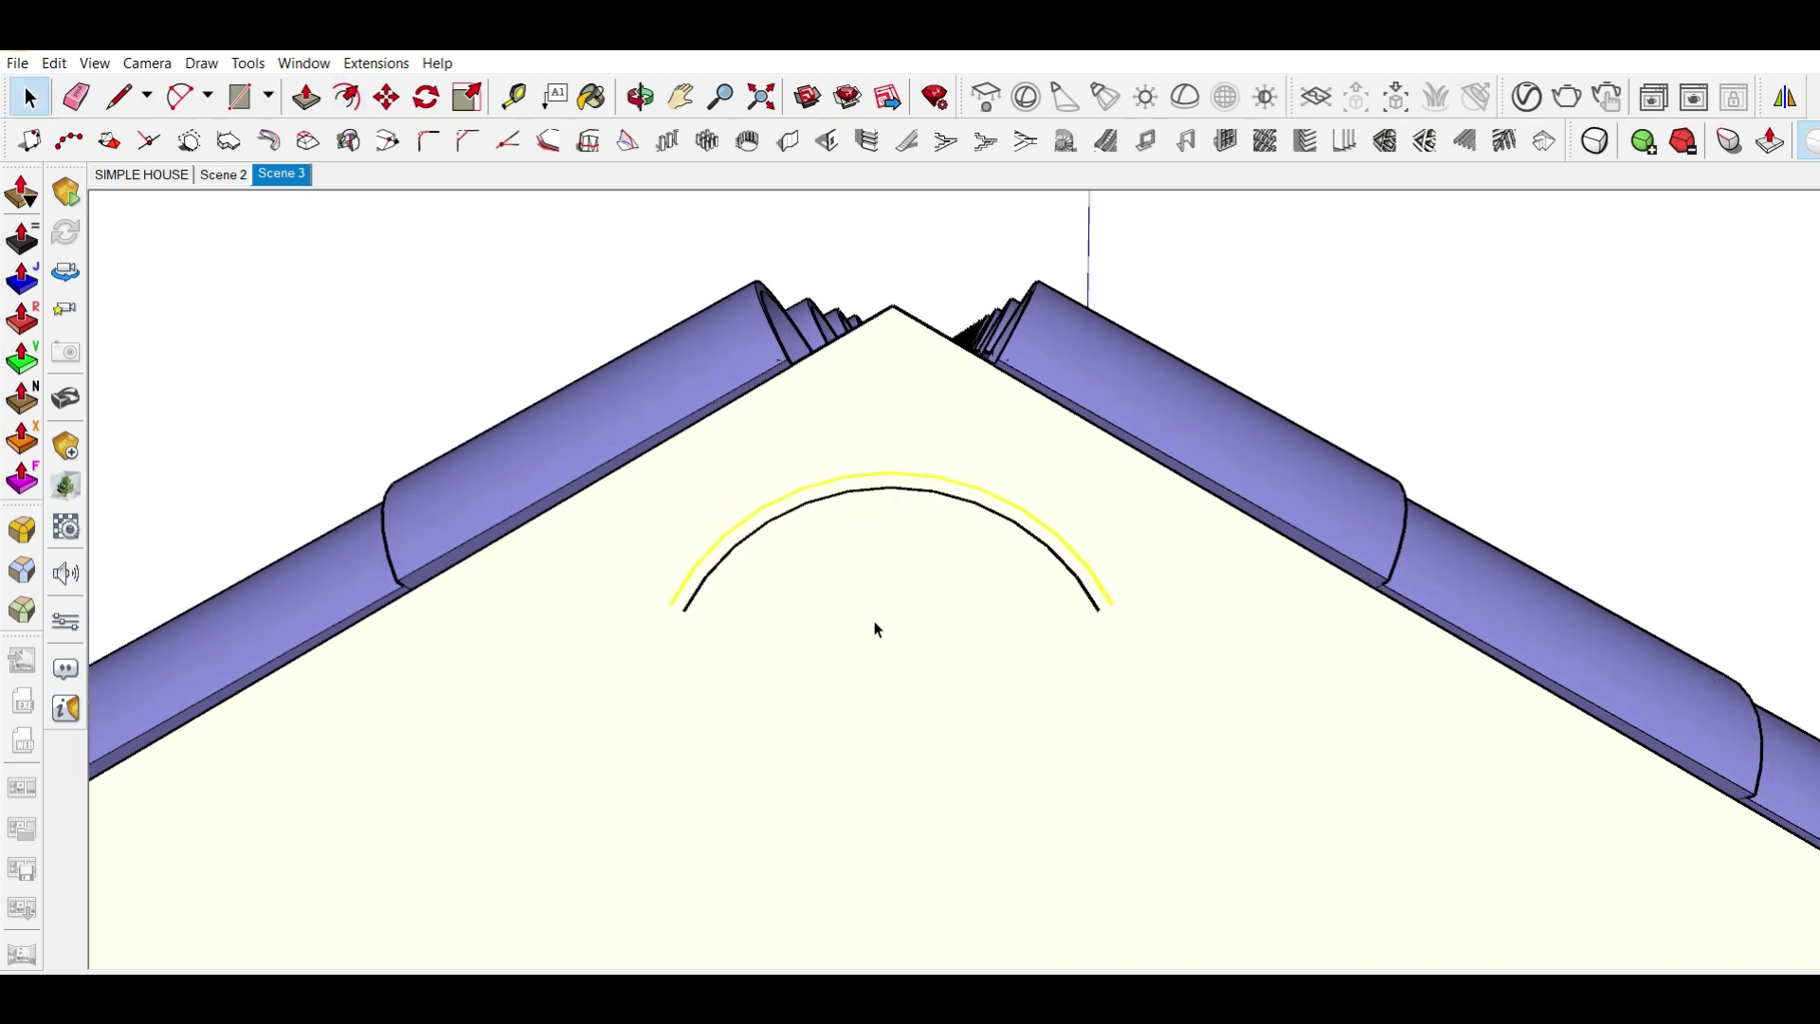
scroll(1024, 576, "up", 1)
key("l")
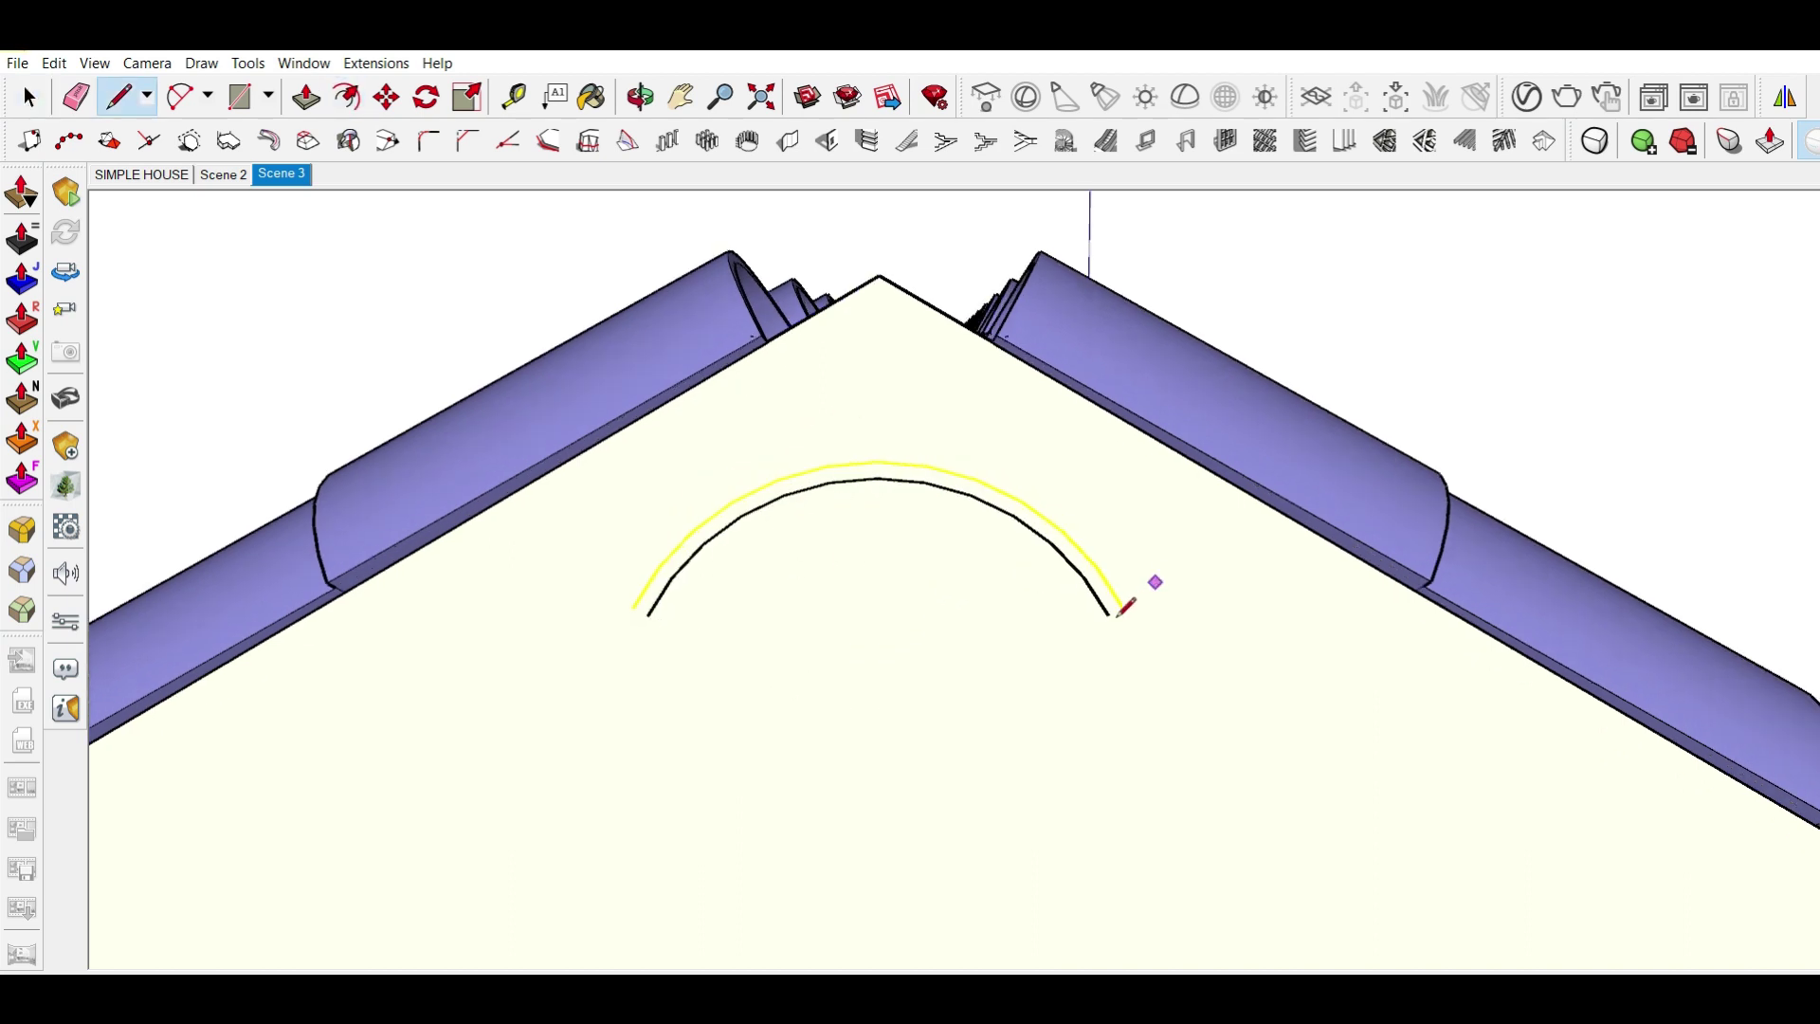
left_click(1118, 609)
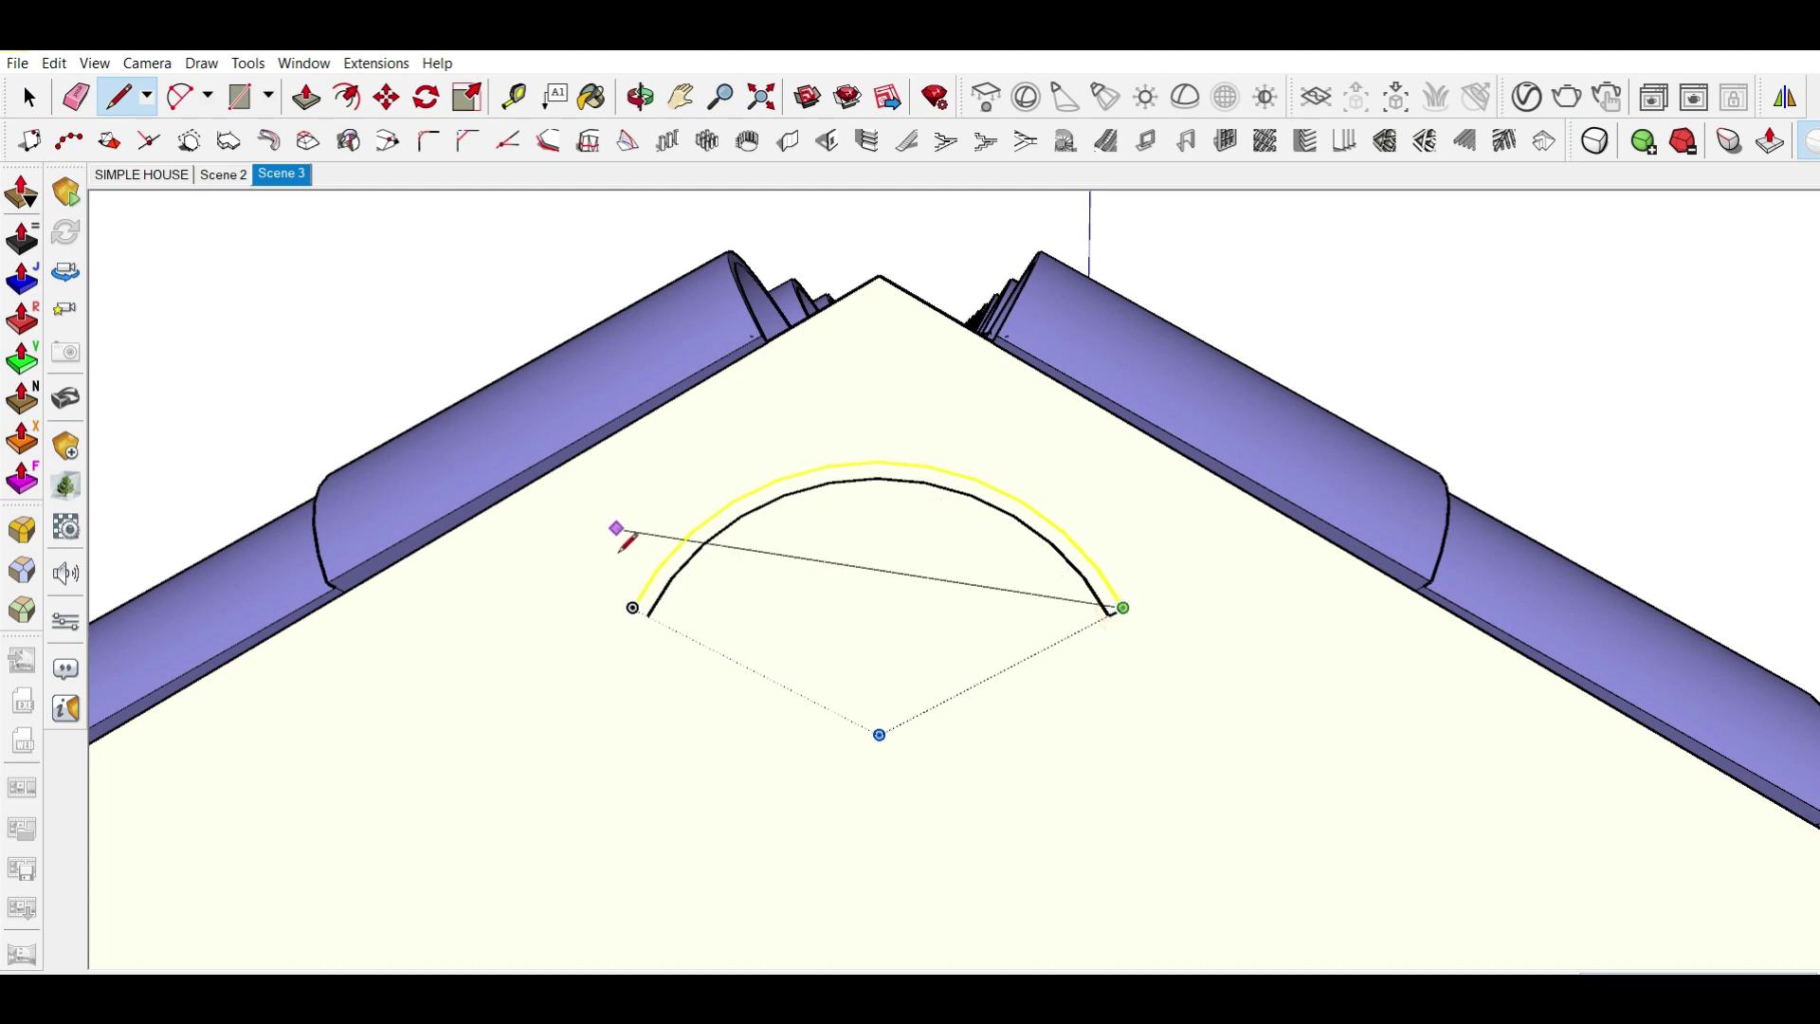
scroll(649, 615, "up", 1)
left_click(653, 625)
key("Escape")
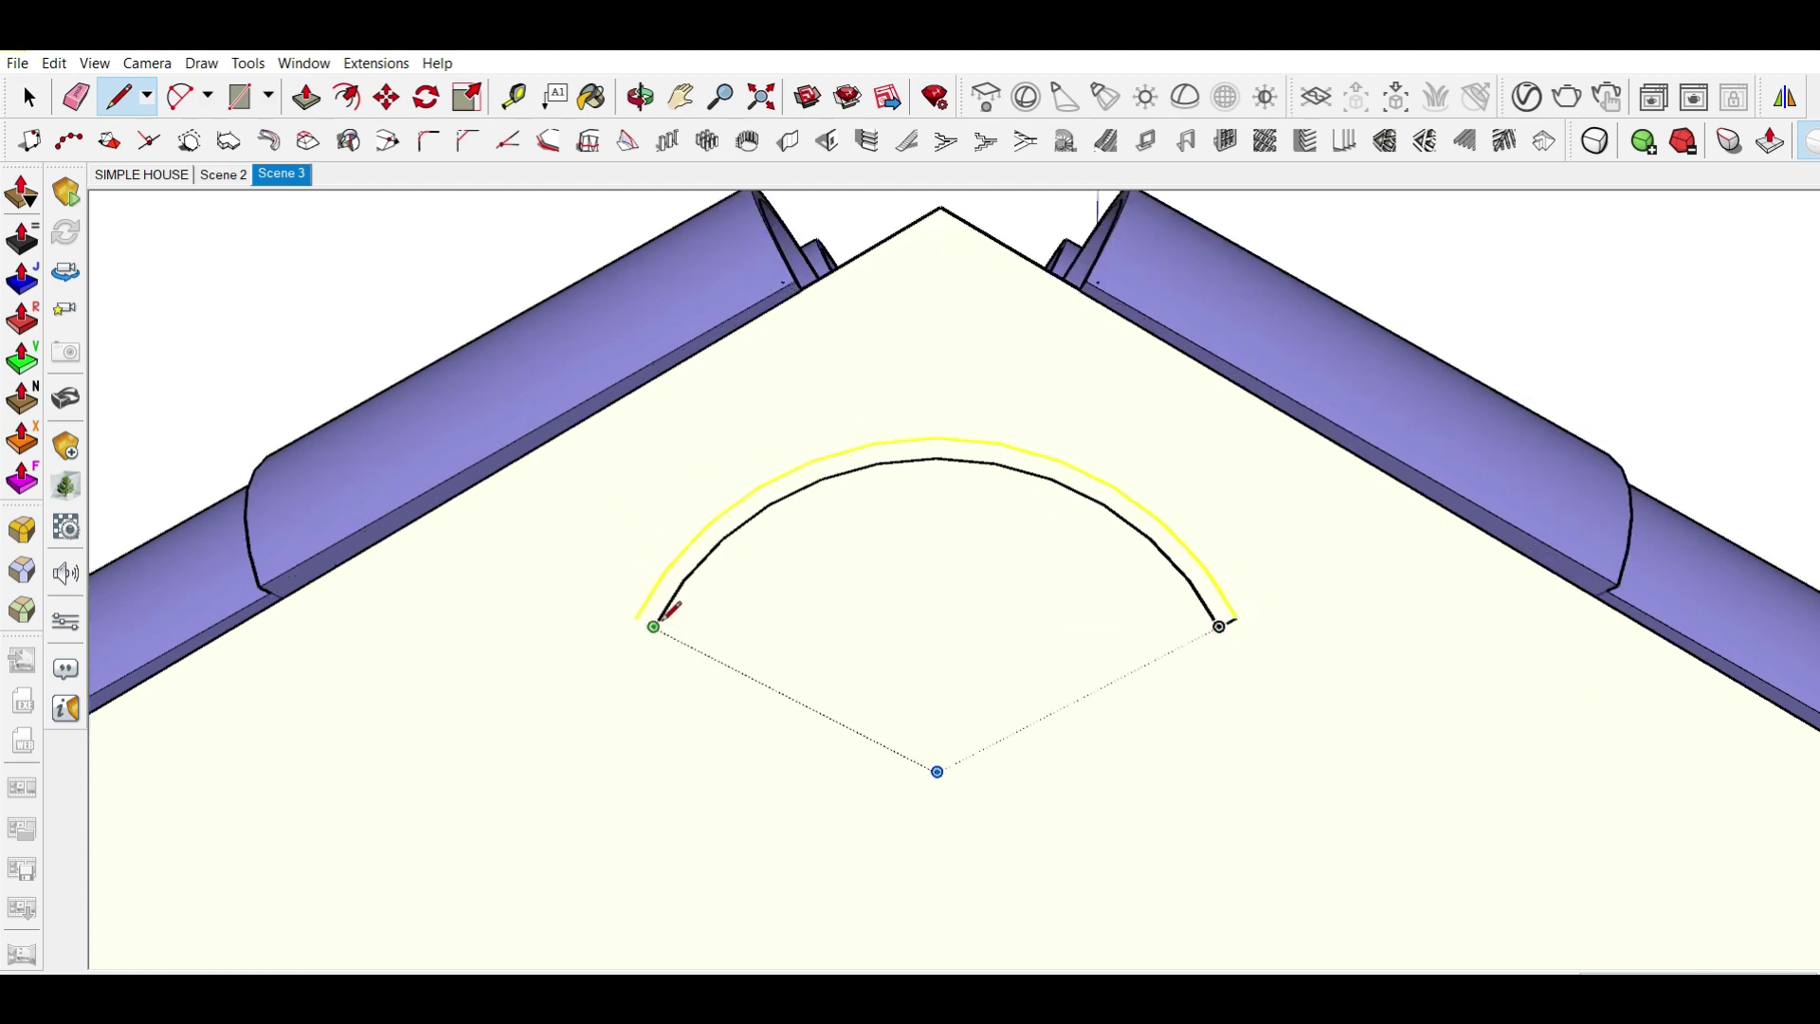
left_click(636, 618)
key("space")
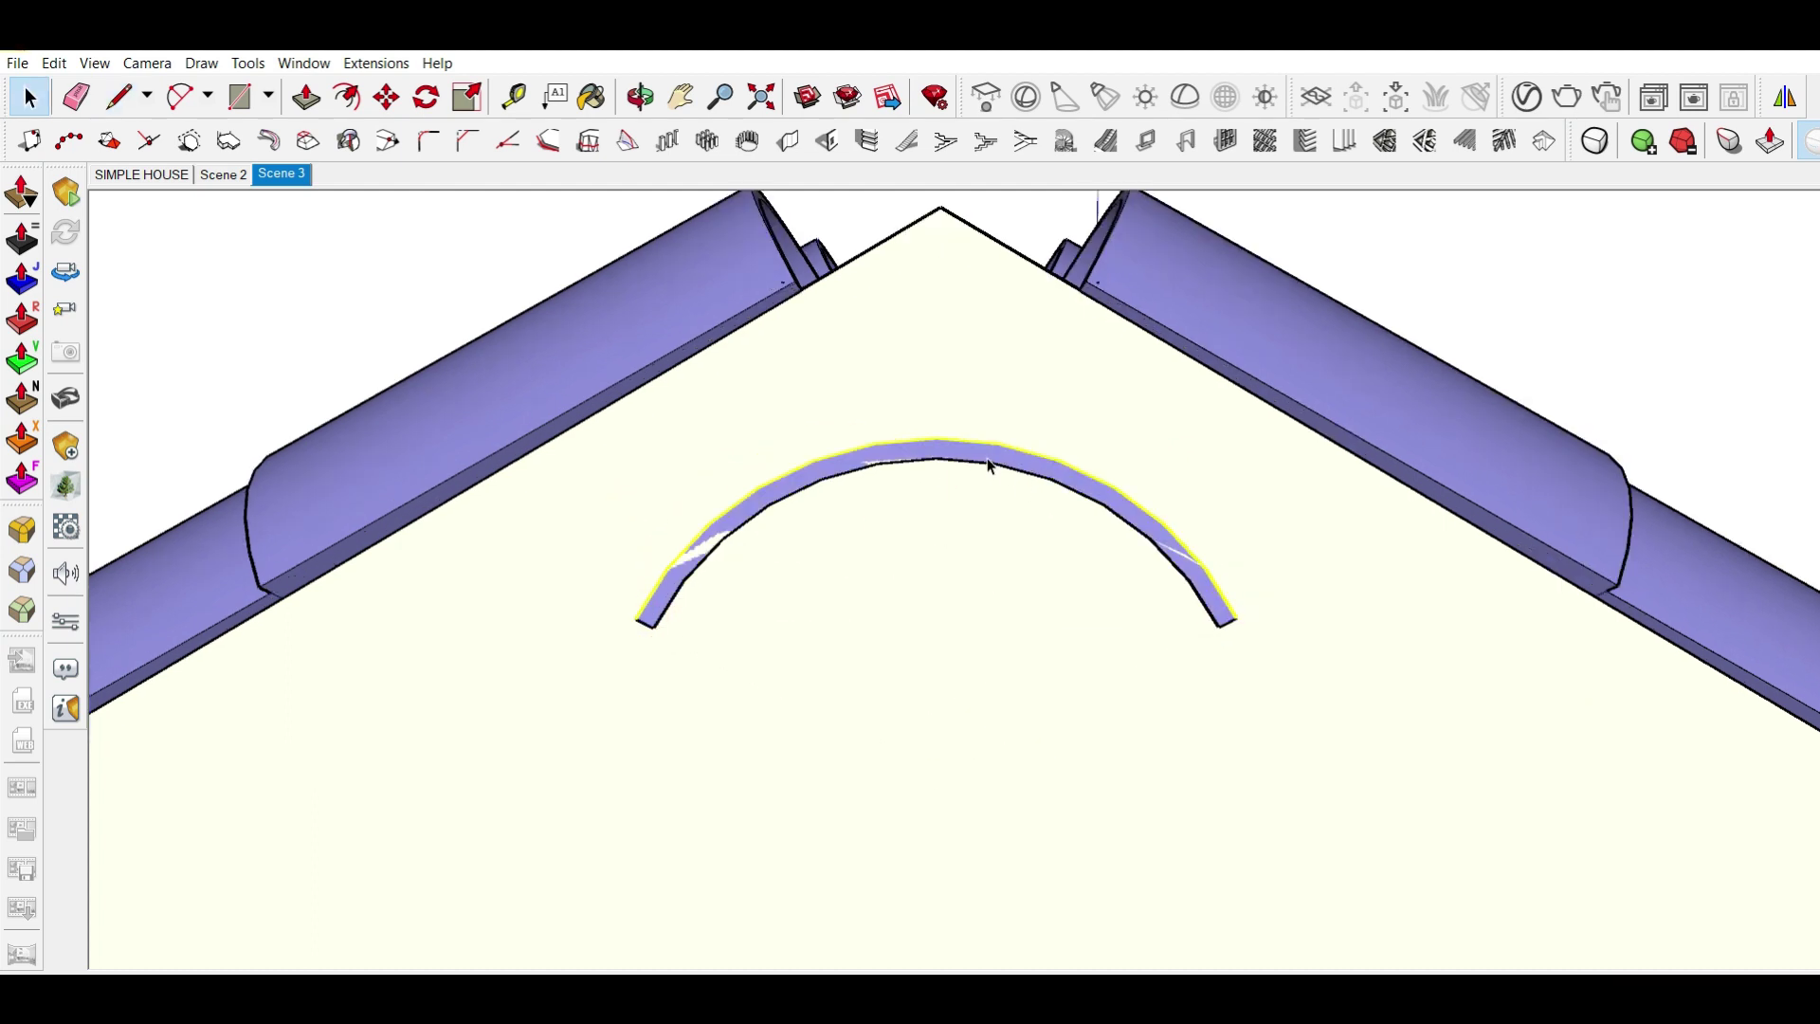
- Turn the thin arched face into a new component
double_click(987, 459)
key("g")
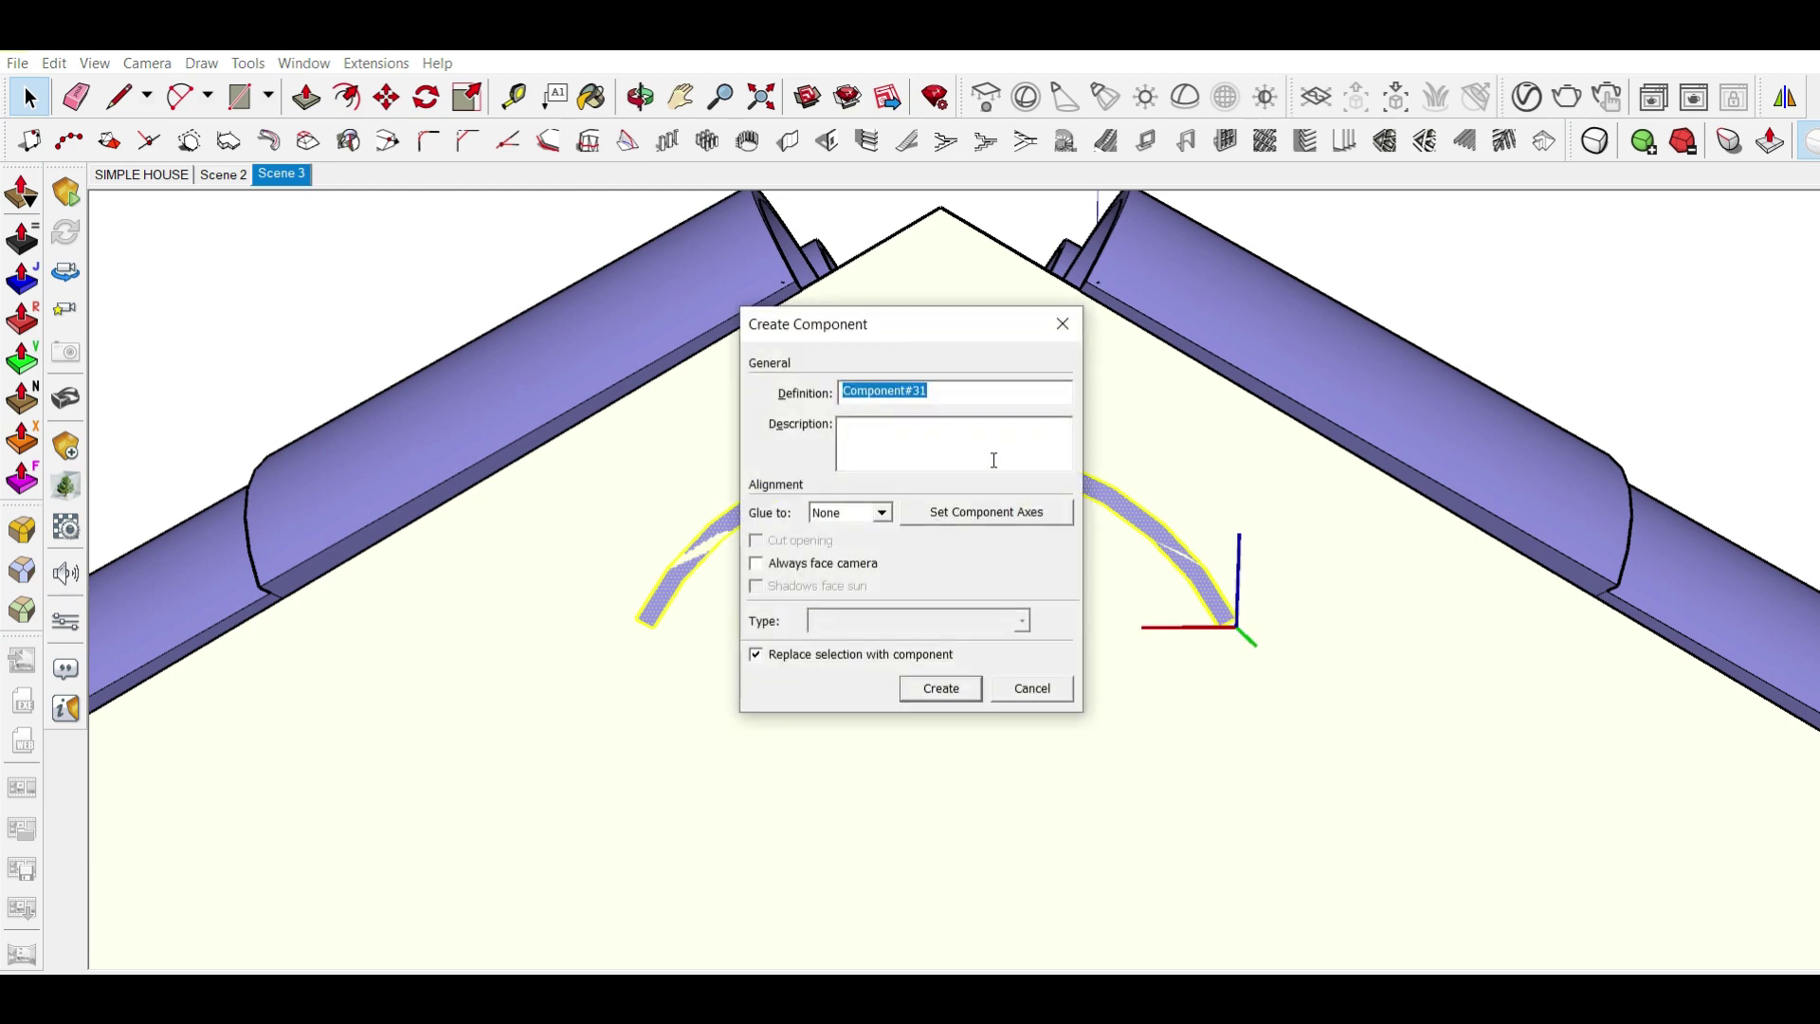
left_click(941, 690)
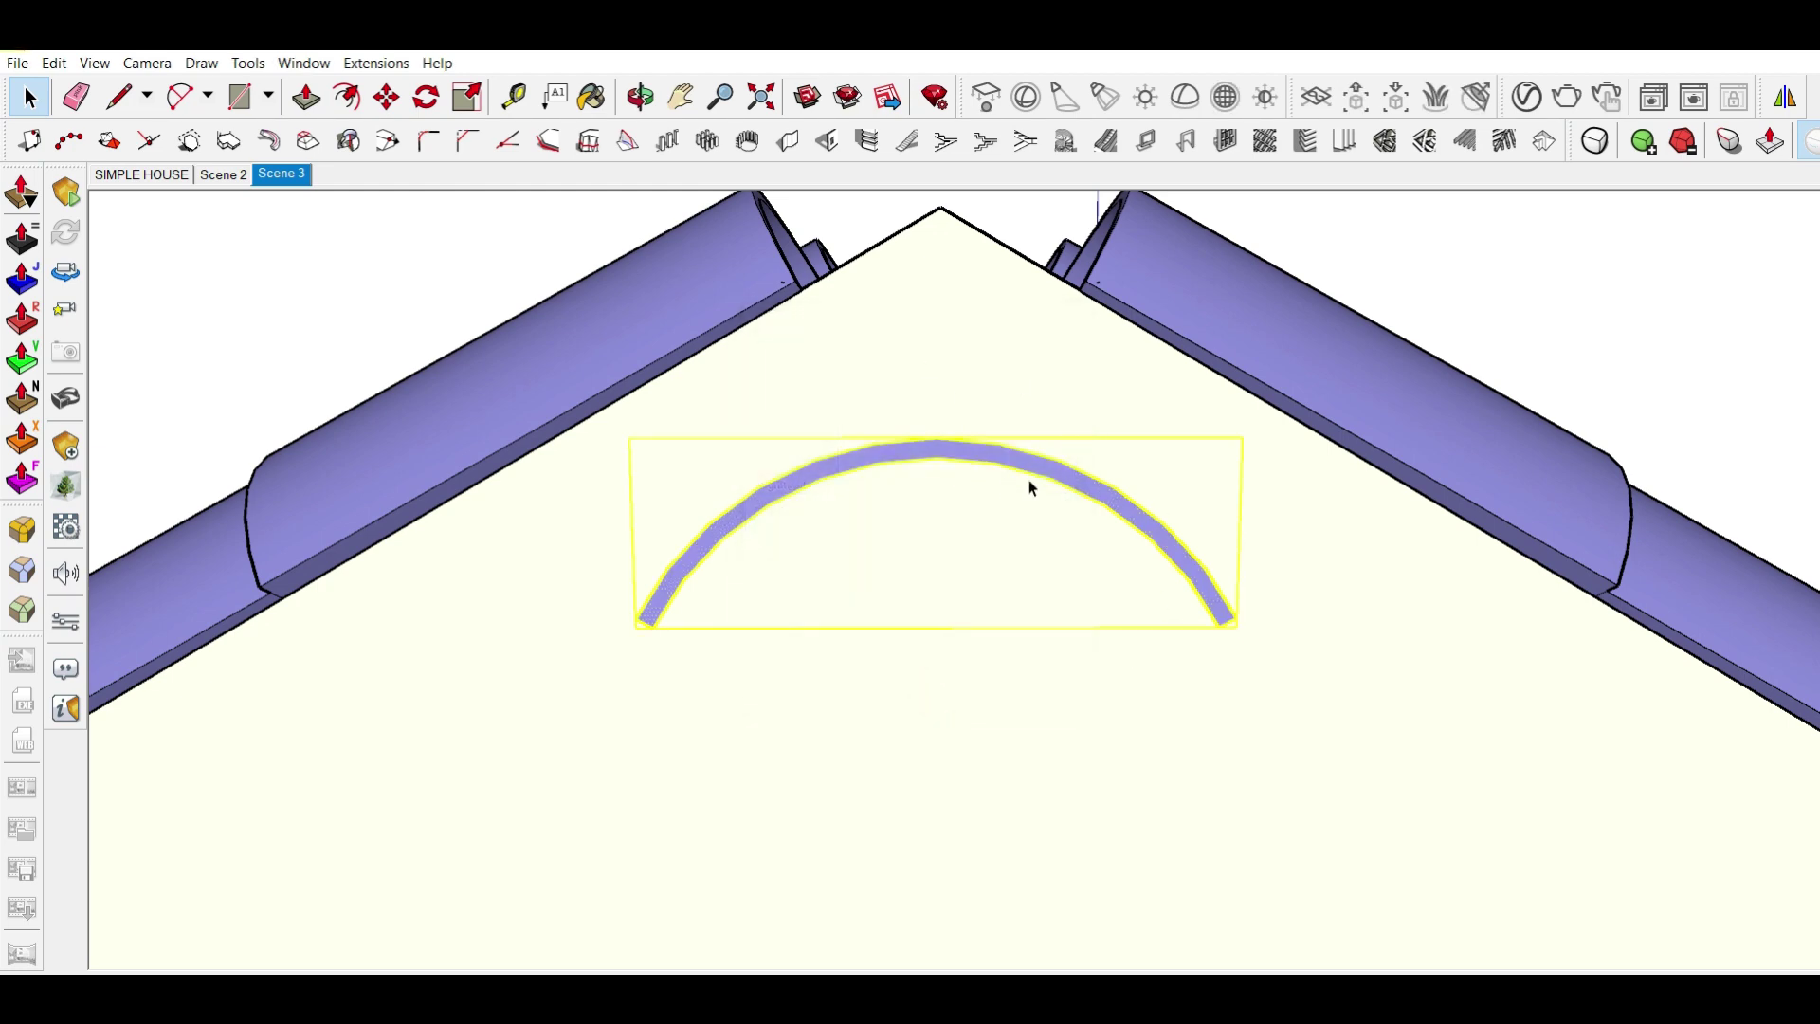
- Move the arc component by its top endpoint onto the roof ridge apex
mouse_move(1033, 488)
middle_mouse_down()
mouse_move(926, 589)
mouse_move(752, 516)
mouse_move(835, 537)
mouse_move(873, 528)
mouse_move(872, 498)
middle_mouse_up()
key("m")
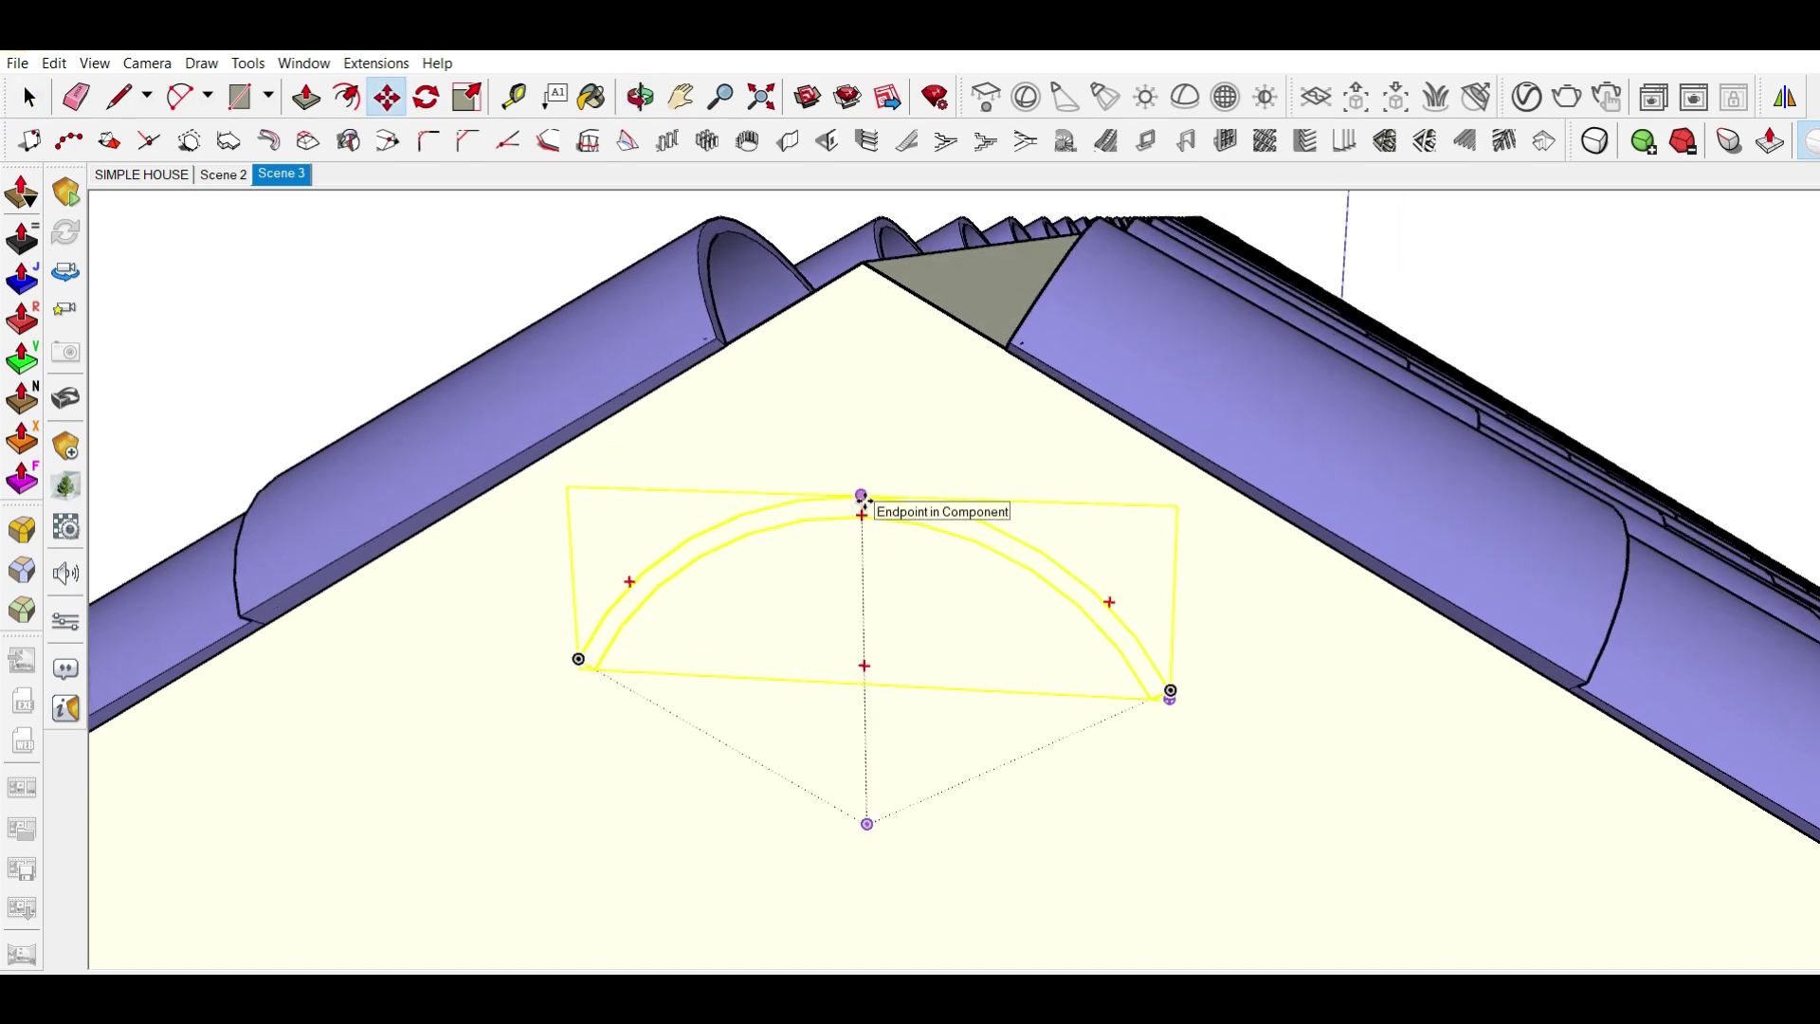
left_click(862, 495)
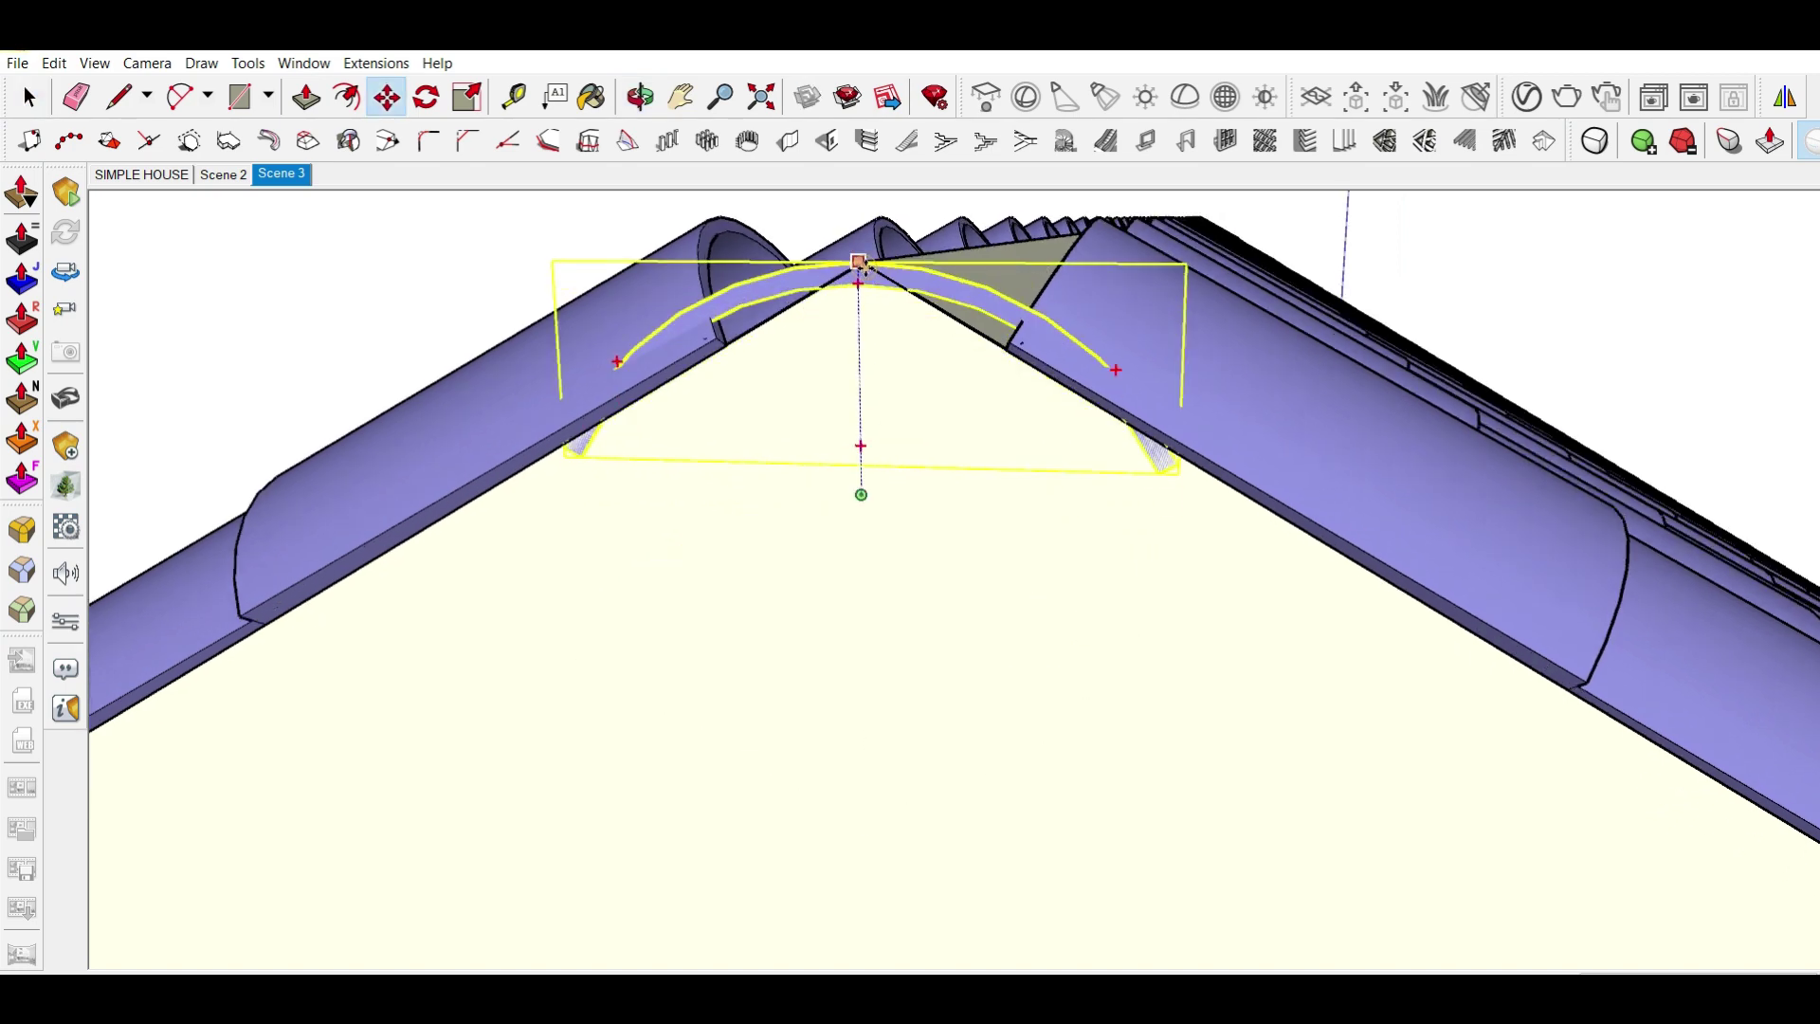
scroll(915, 372, "down", 2)
mouse_move(829, 546)
middle_mouse_down("shift")
mouse_move(874, 345)
mouse_move(945, 452)
middle_mouse_up("shift")
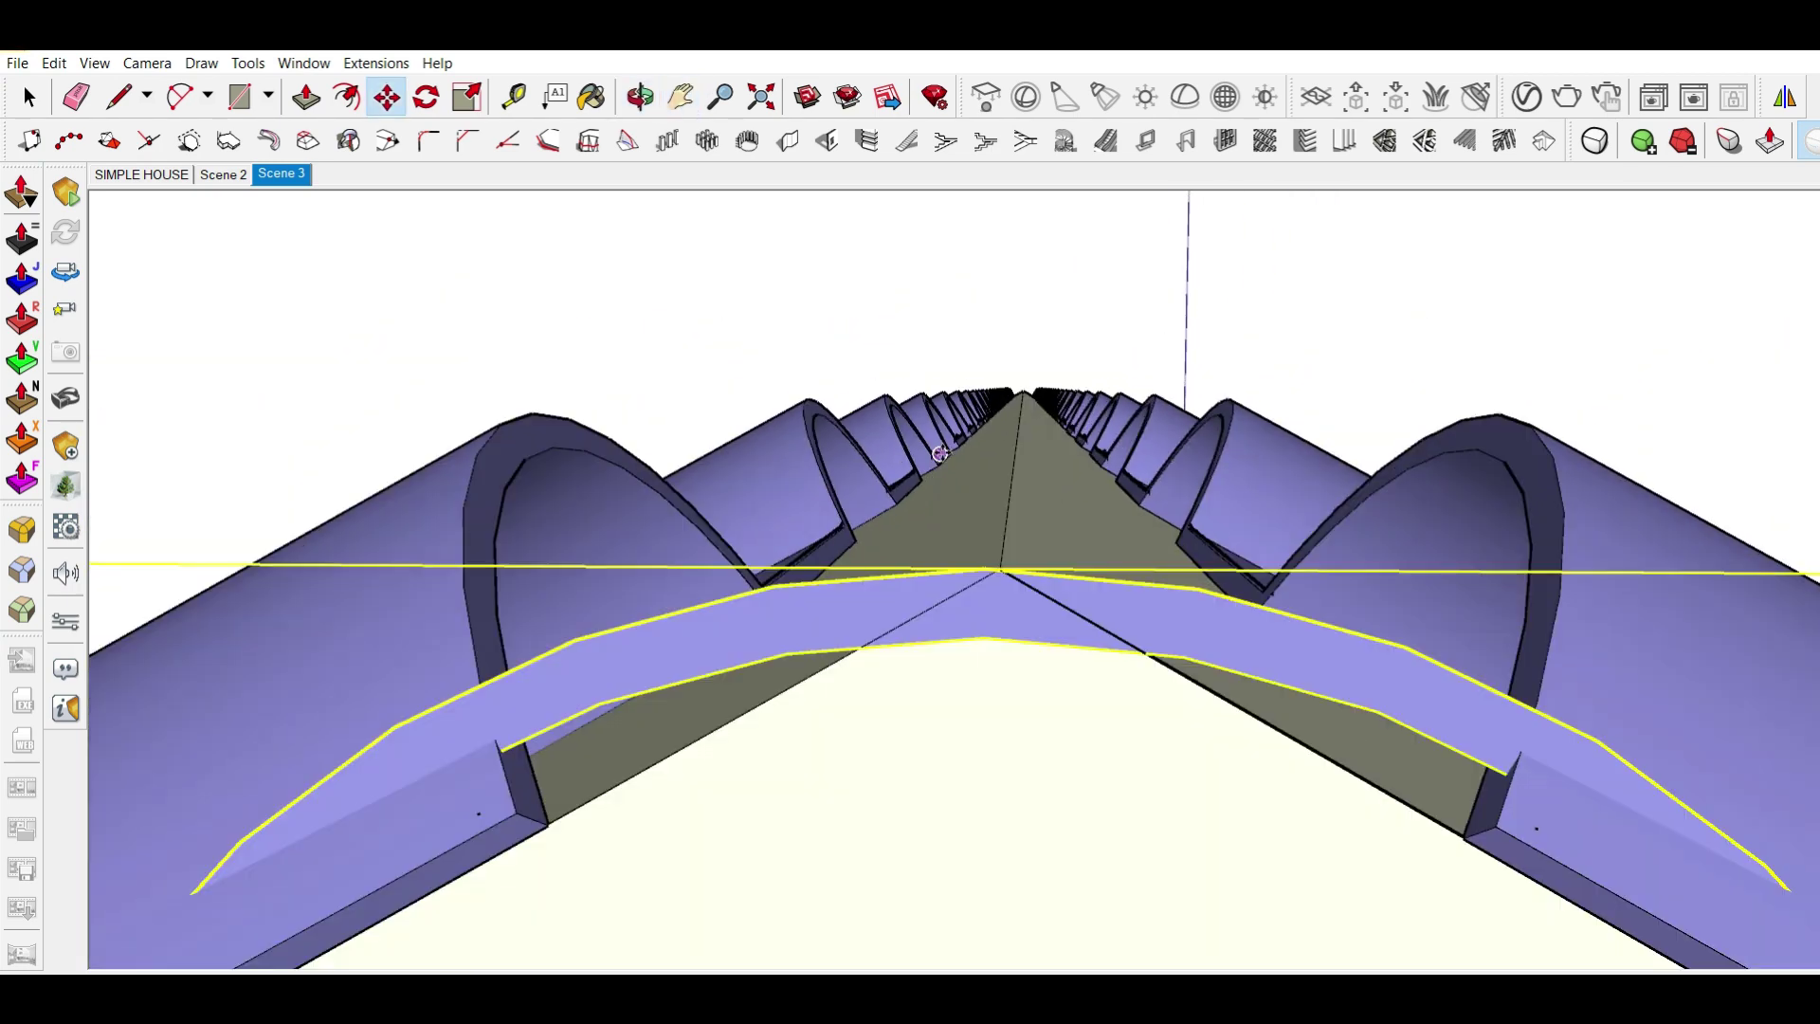
- Raise the arc component 100 mm straight up along the blue axis
scroll(1024, 527, "down", 1)
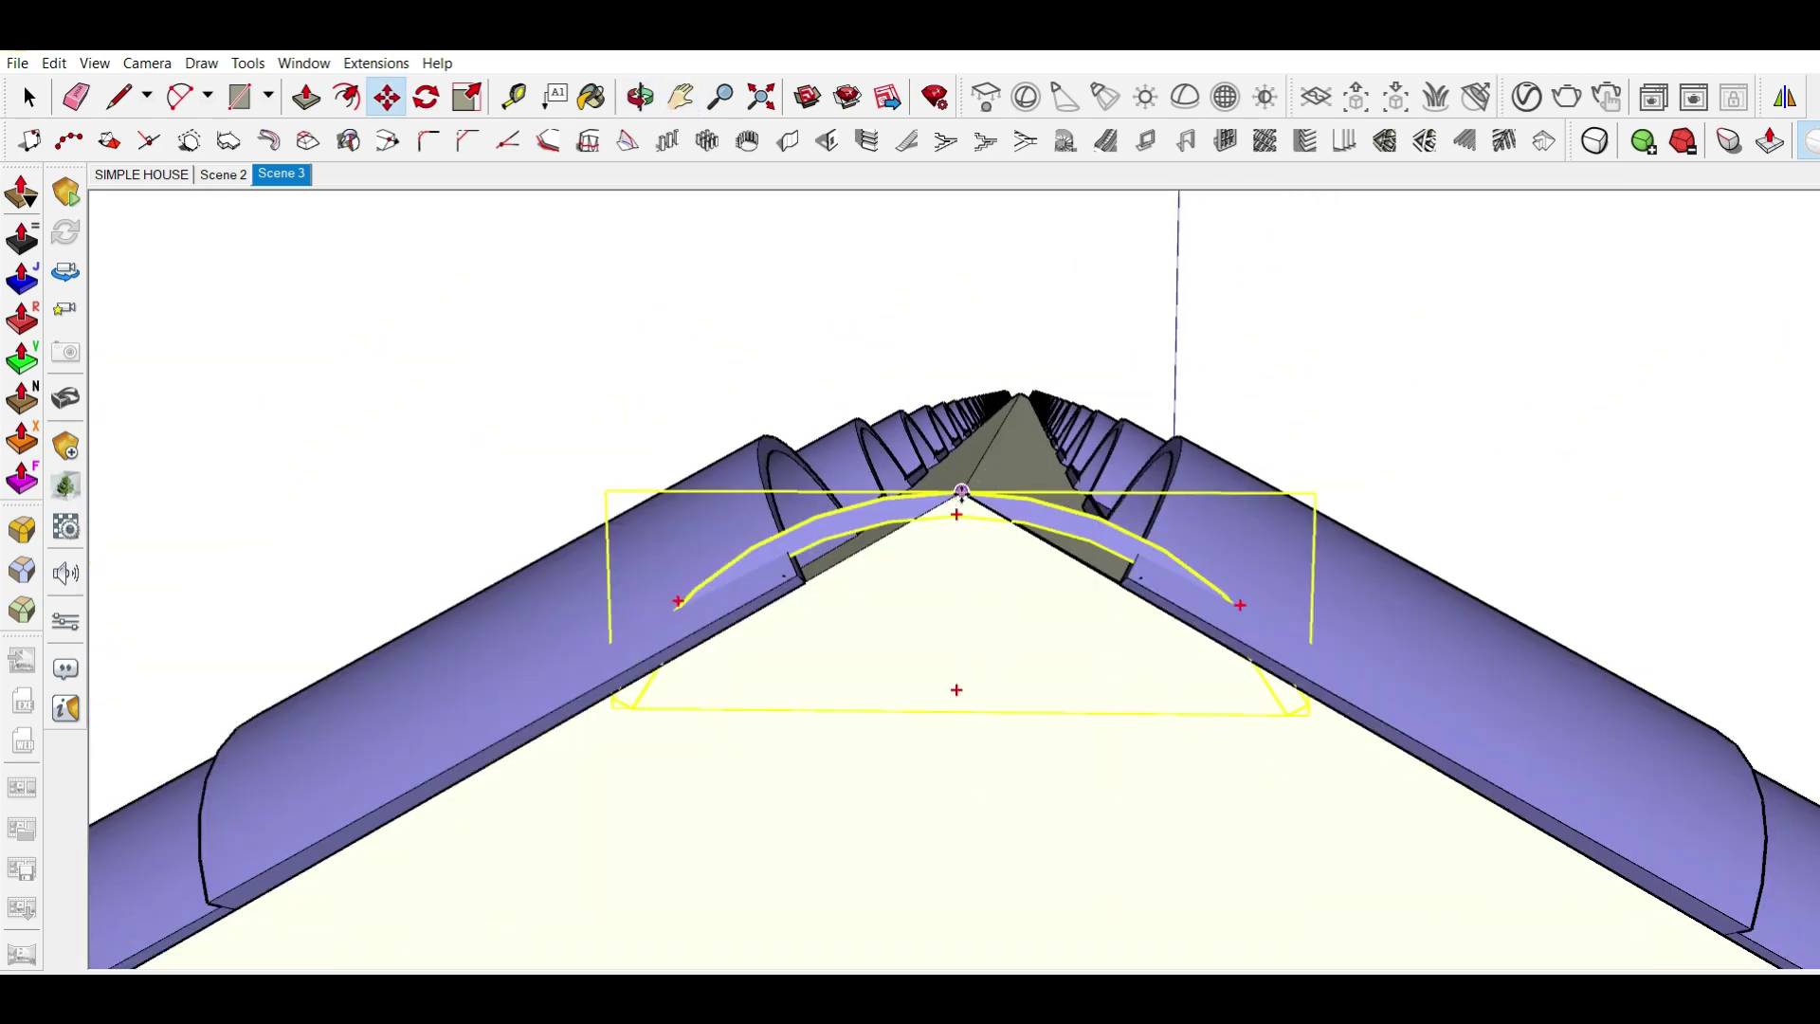
left_click_drag(962, 492, 959, 374)
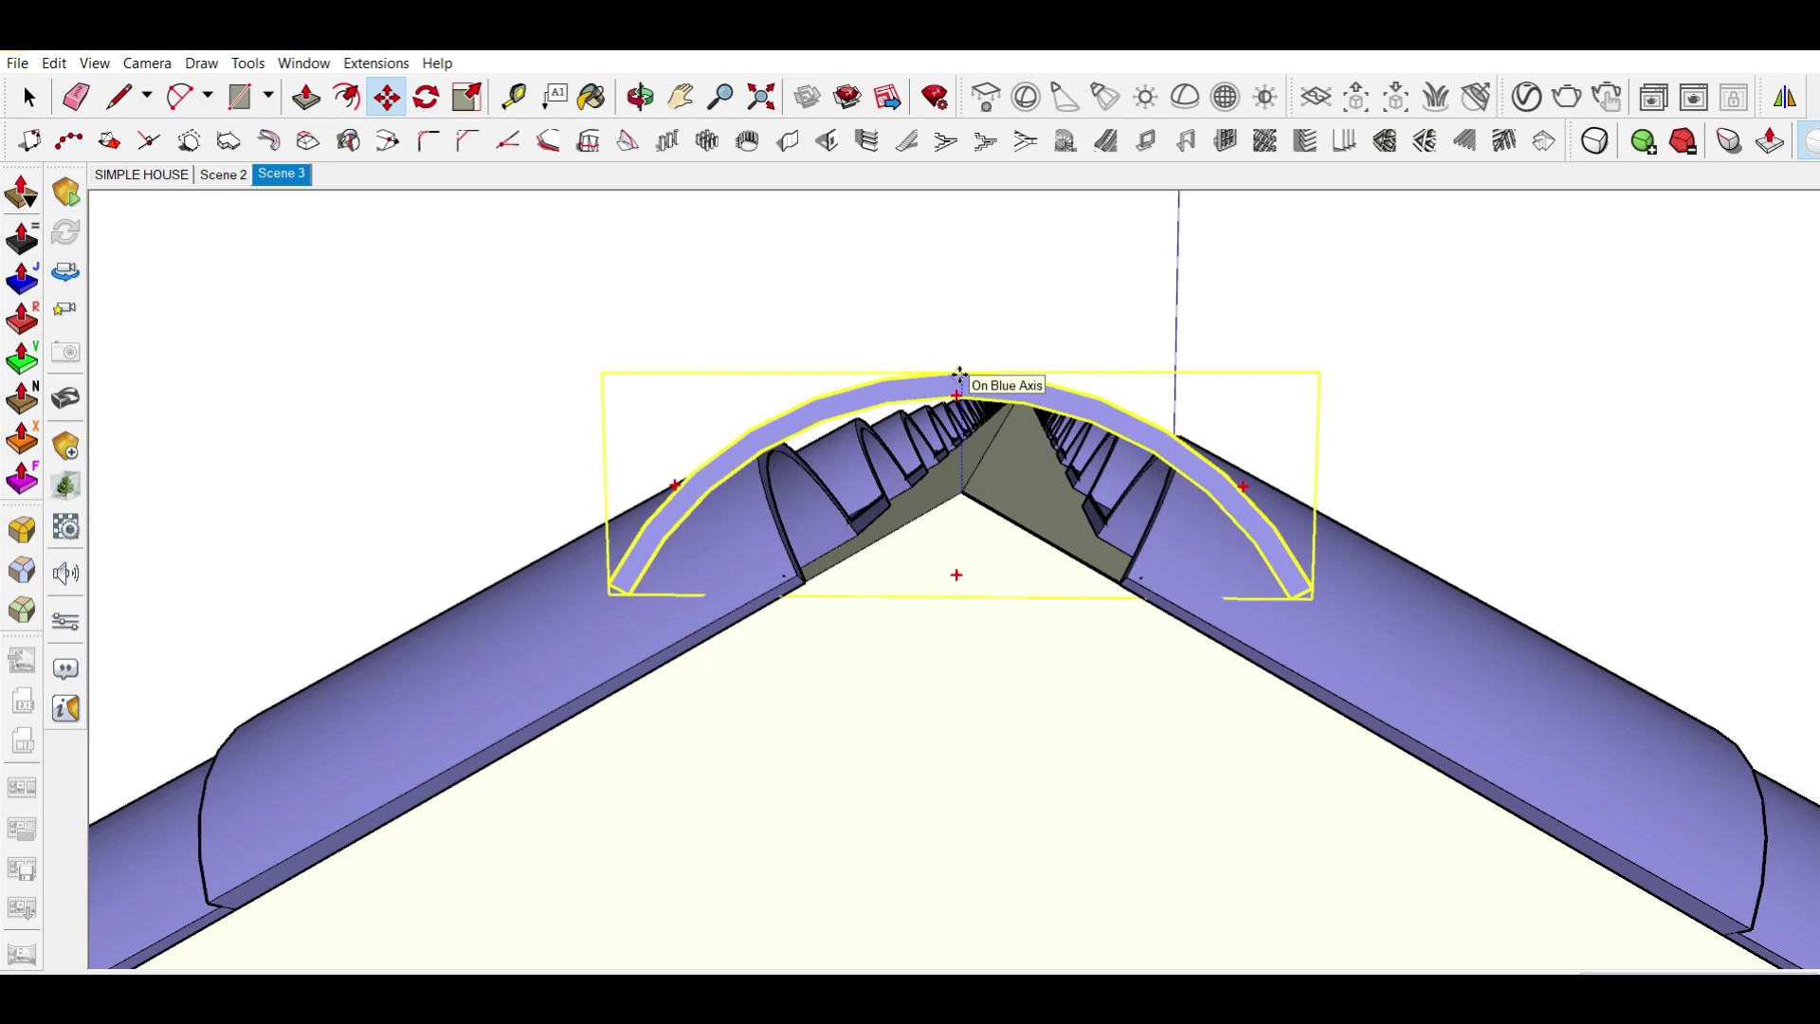
type("100")
key("Return")
mouse_move(959, 374)
middle_mouse_down()
mouse_move(655, 638)
mouse_move(548, 675)
middle_mouse_up()
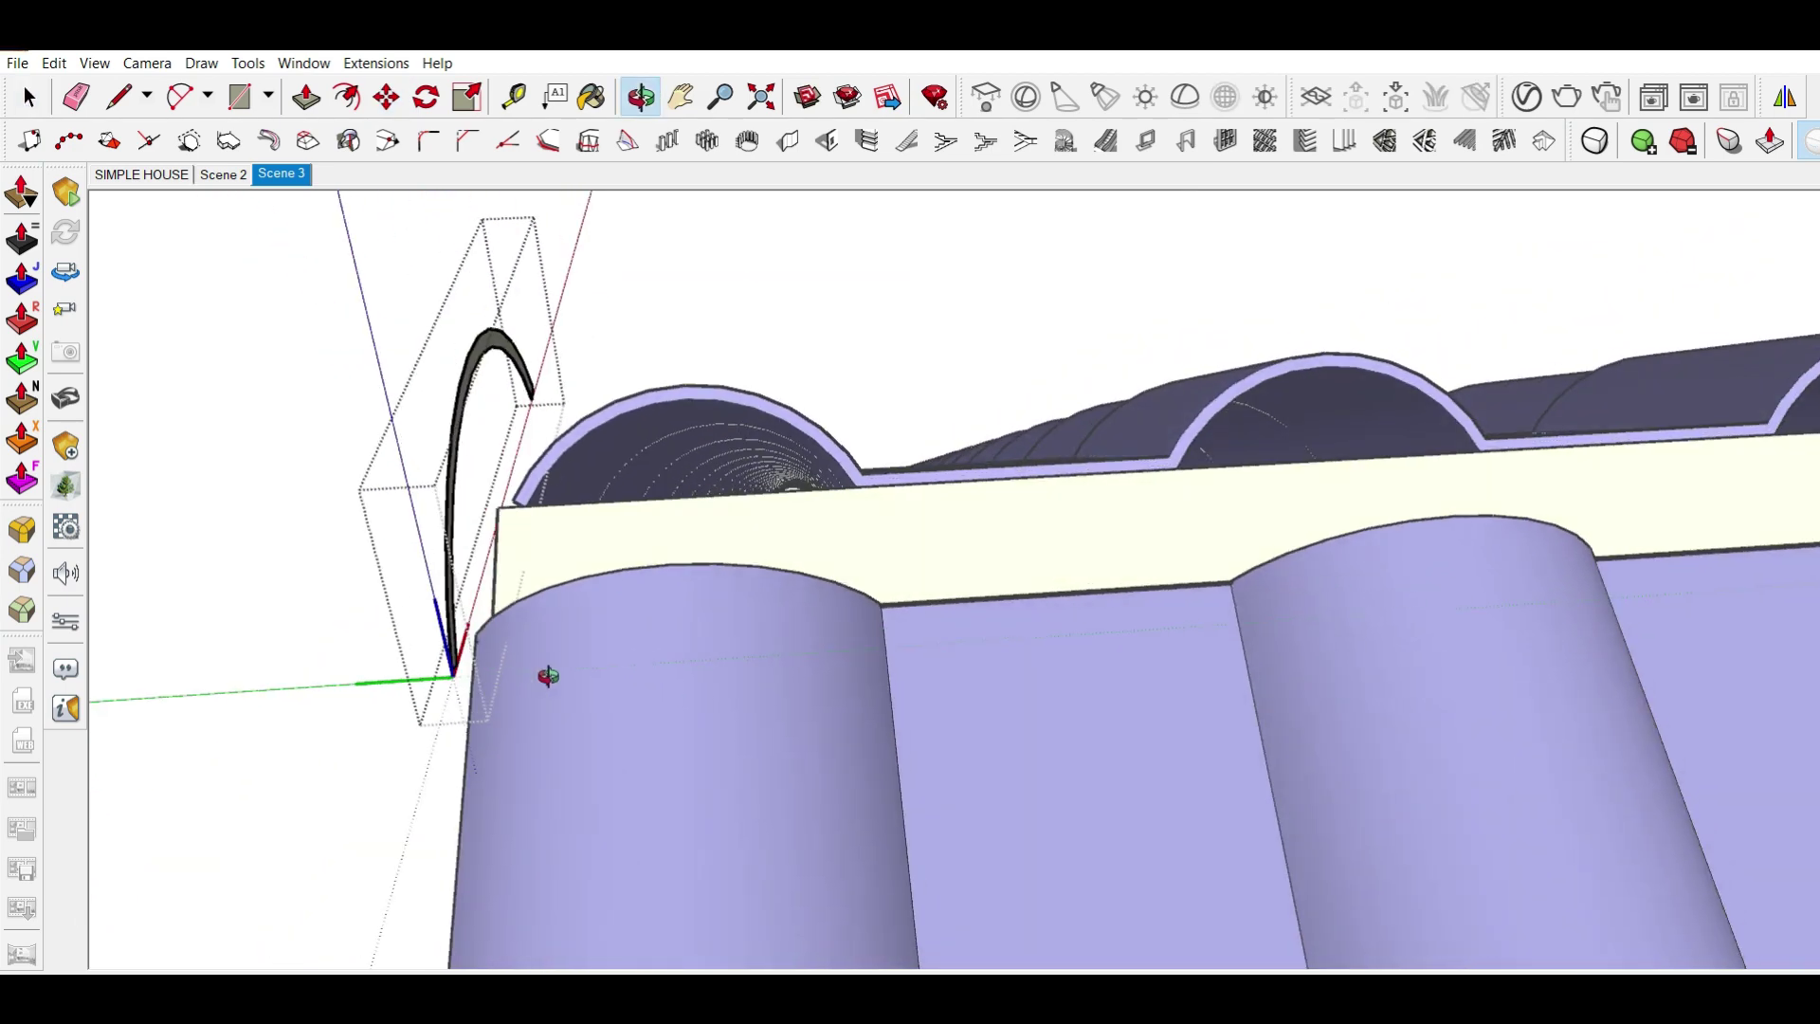
- Push/Pull the arc profile along the ridge into a curved shell, repeating the previous distance
key("p")
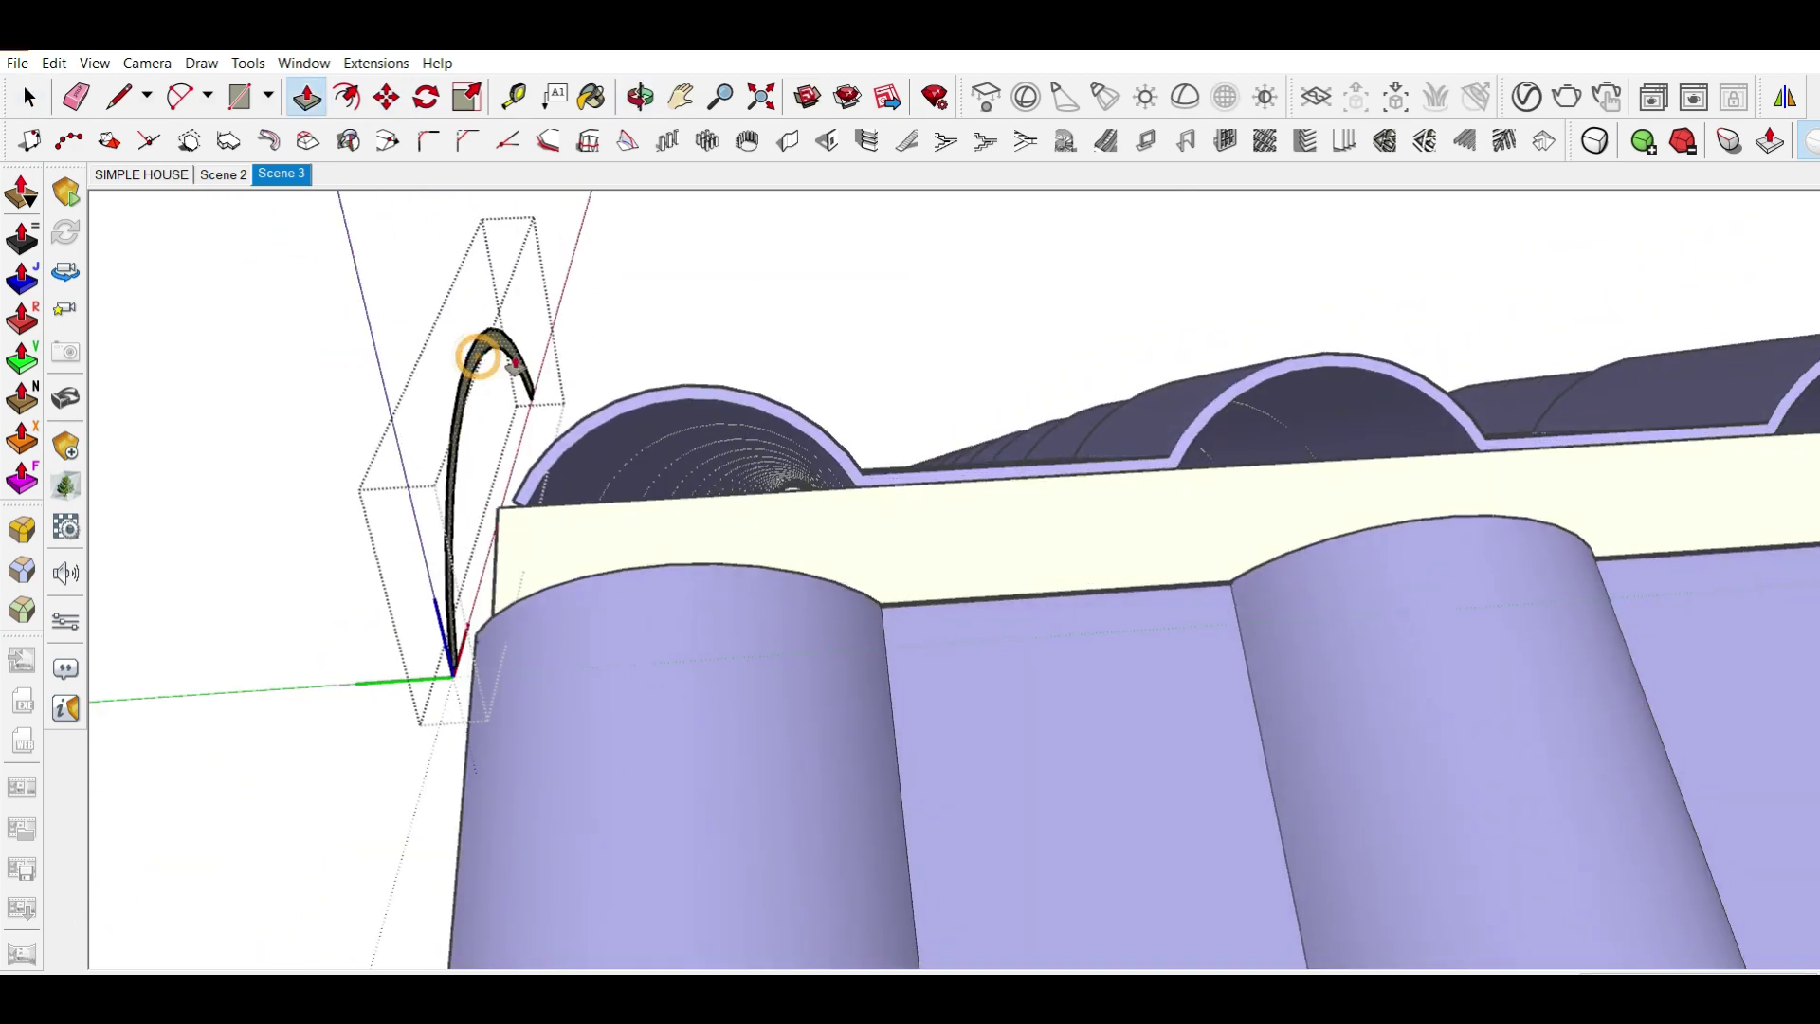
left_click_drag(515, 365, 798, 386)
double_click(798, 386)
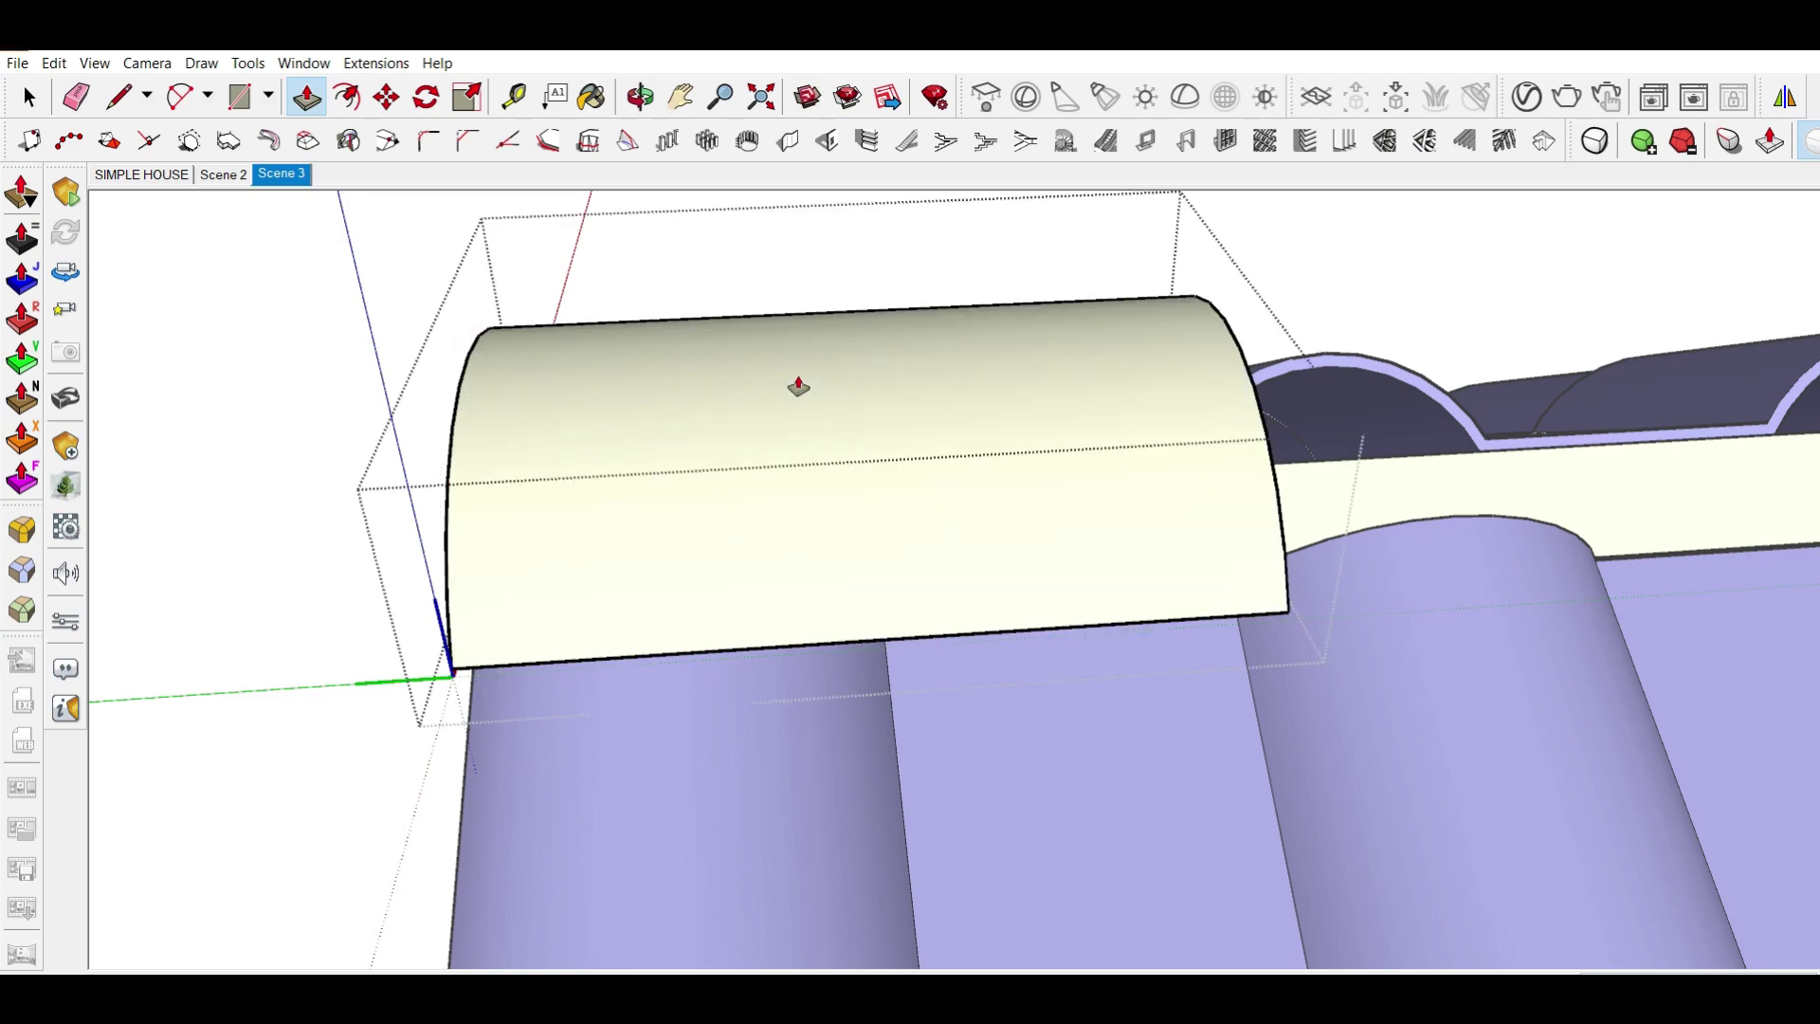
mouse_move(802, 590)
middle_mouse_down()
mouse_move(739, 585)
mouse_move(1205, 644)
mouse_move(1247, 516)
mouse_move(926, 418)
middle_mouse_up()
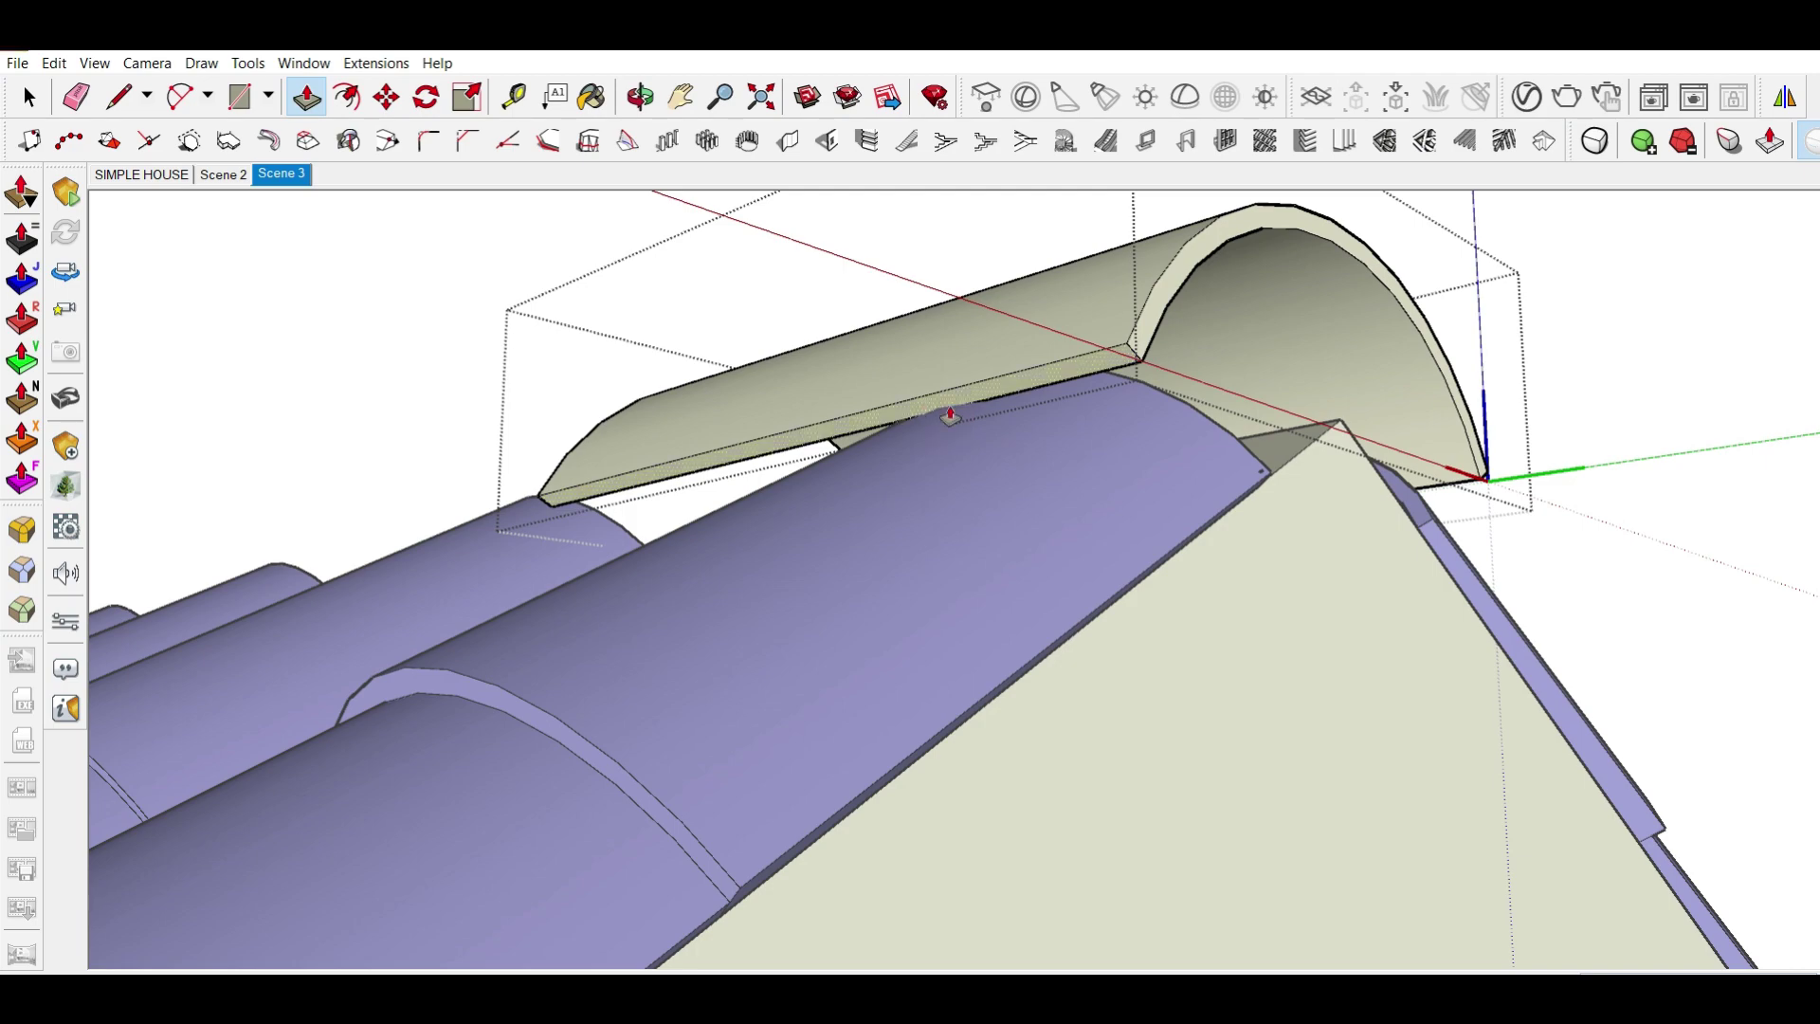
mouse_move(1056, 525)
middle_mouse_down()
mouse_move(1211, 581)
mouse_move(1220, 472)
middle_mouse_up()
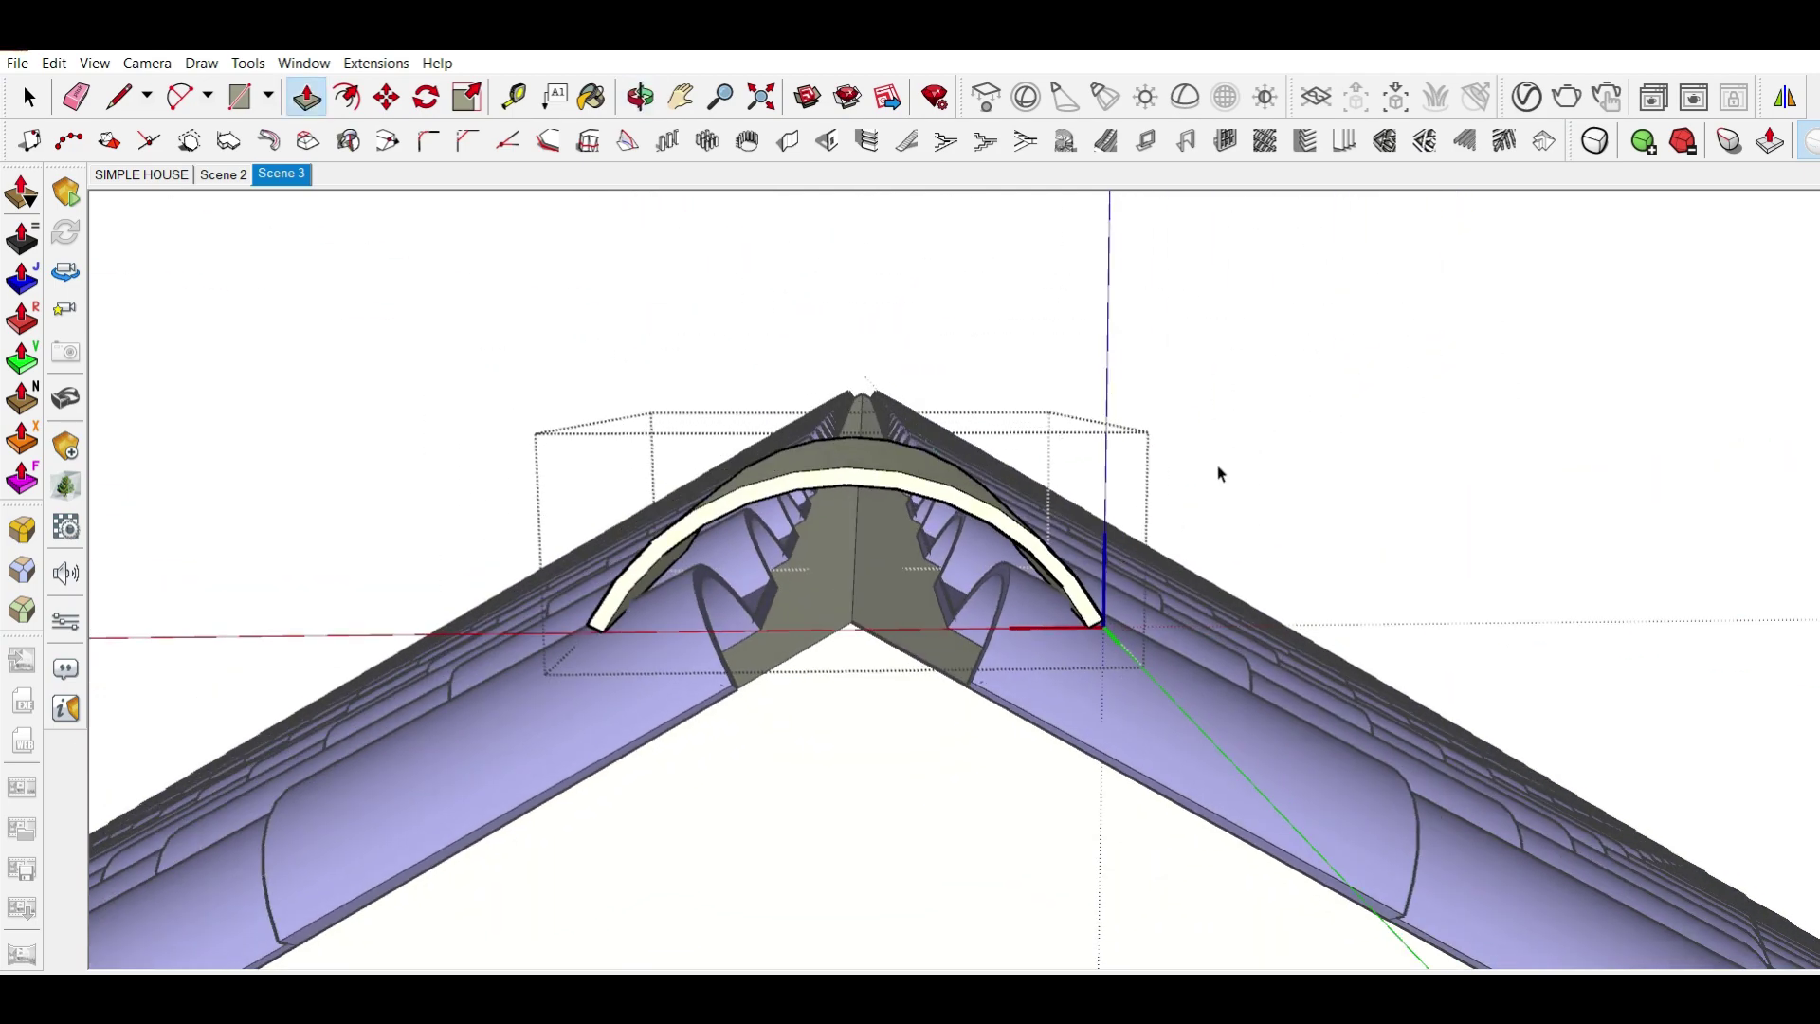
scroll(1267, 406, "up", 2)
key("space")
mouse_move(1273, 550)
middle_mouse_down()
mouse_move(689, 670)
mouse_move(620, 702)
middle_mouse_up()
- Copy the ridge cap piece along the ridge using Move with Ctrl
key("m")
scroll(438, 758, "up", 2)
scroll(432, 766, "up", 1)
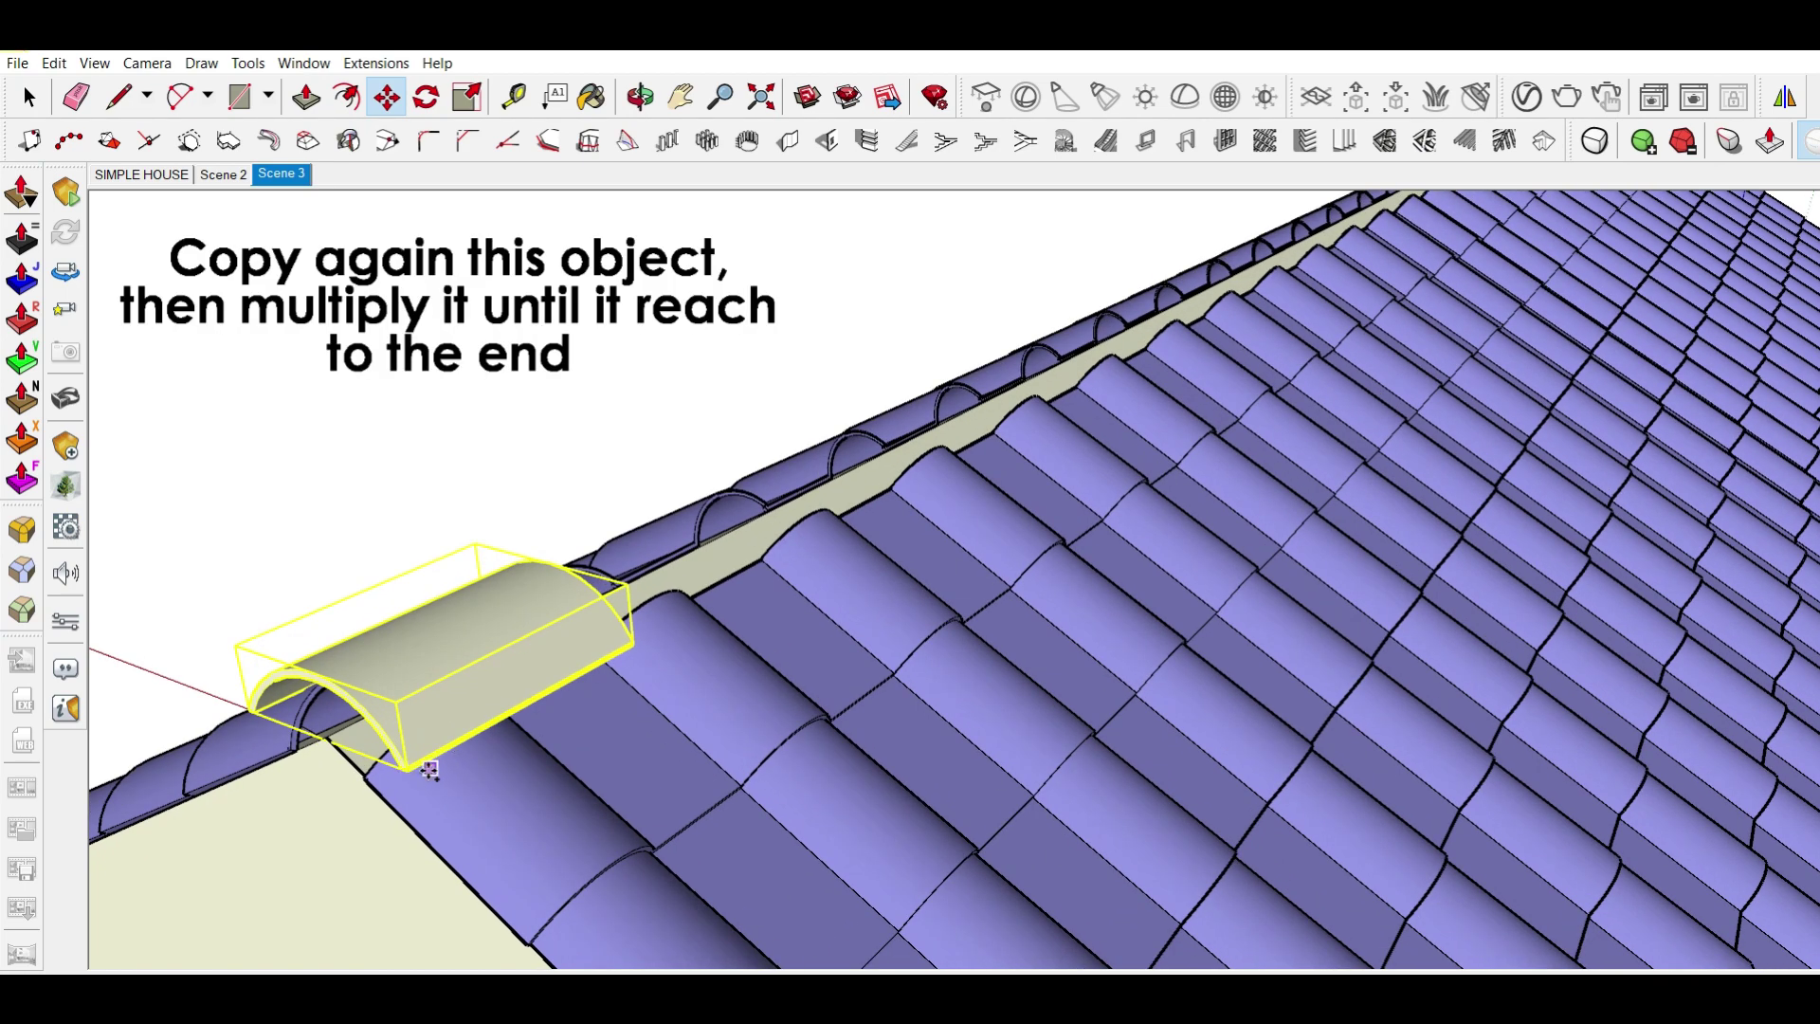
scroll(407, 773, "up", 1)
scroll(409, 772, "up", 2)
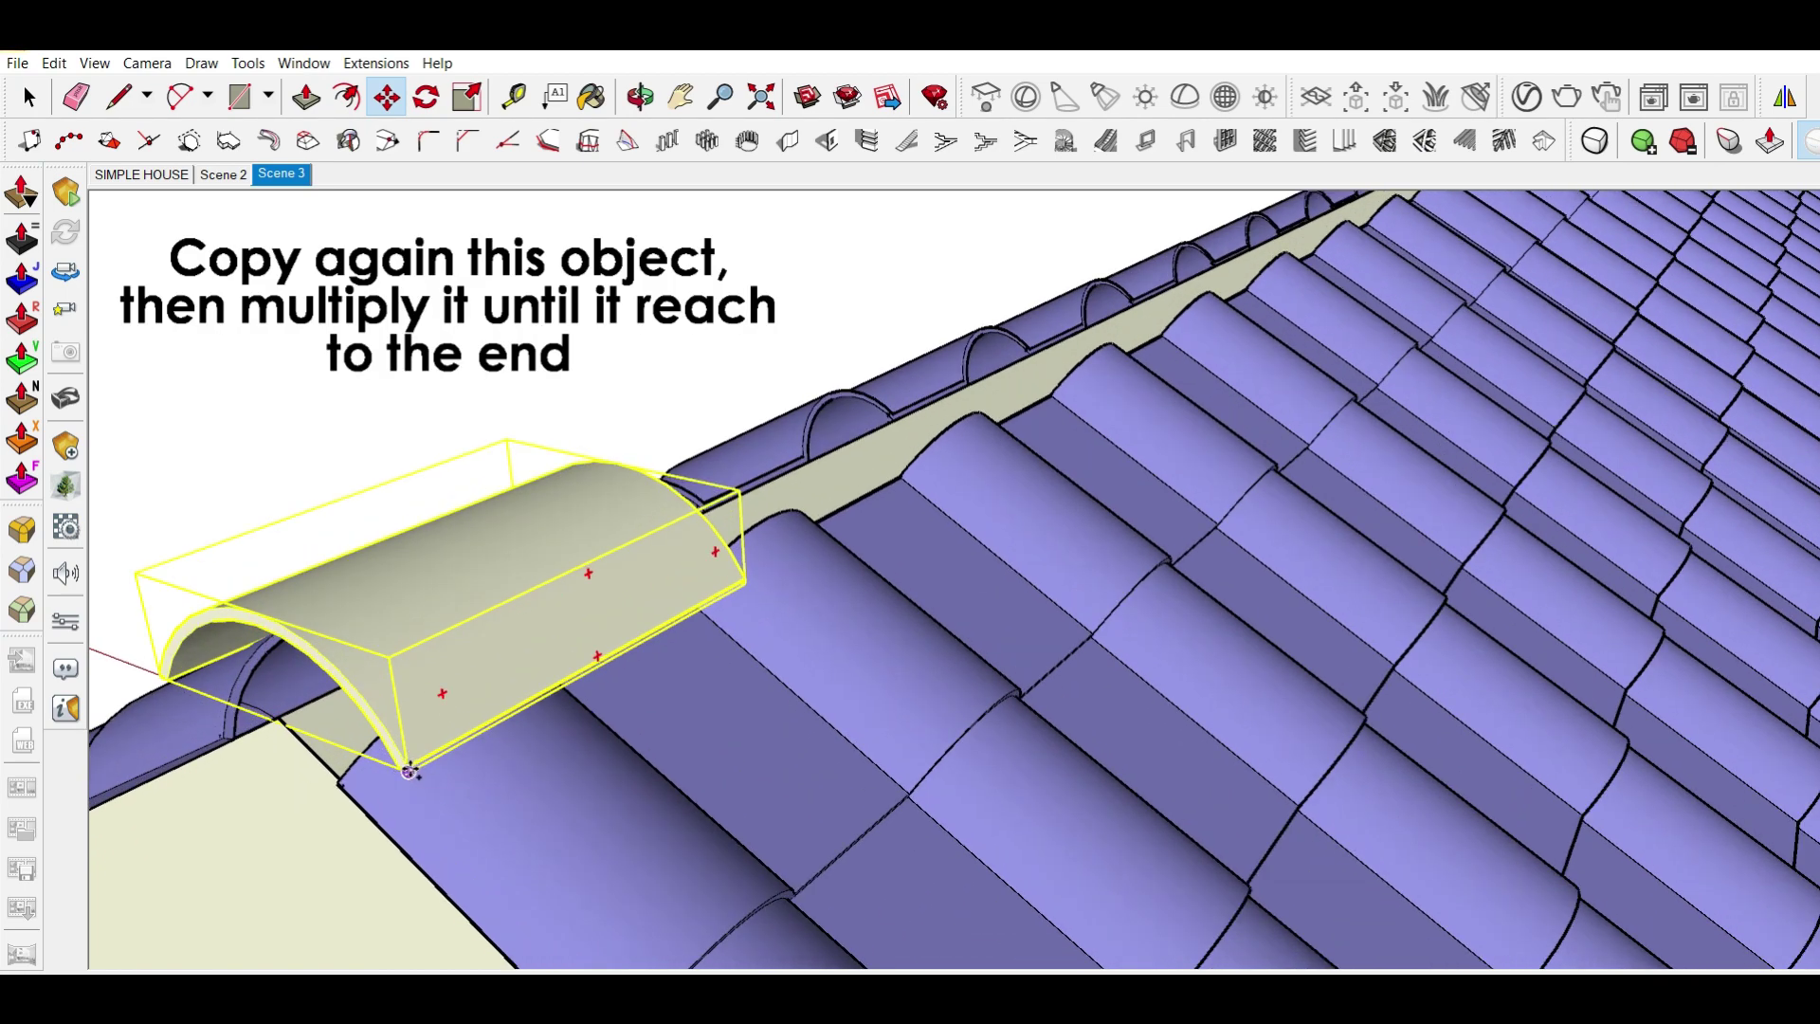
key("ctrl")
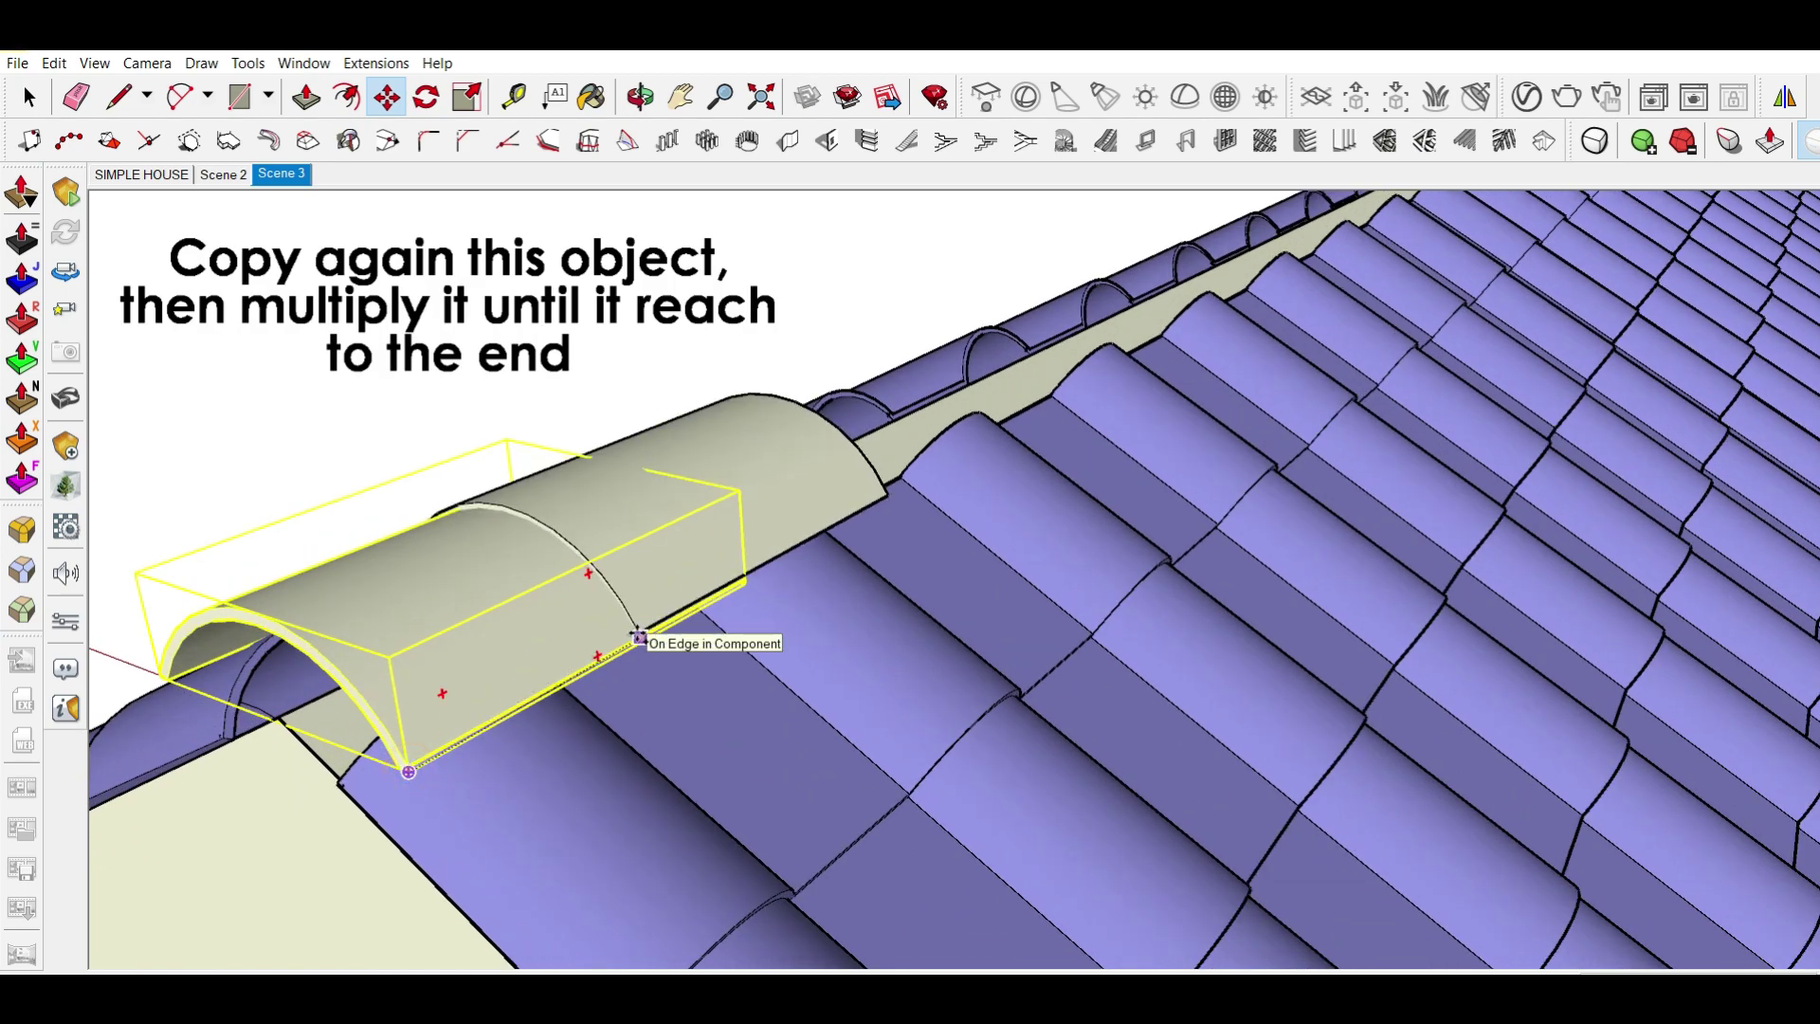
left_click(637, 637)
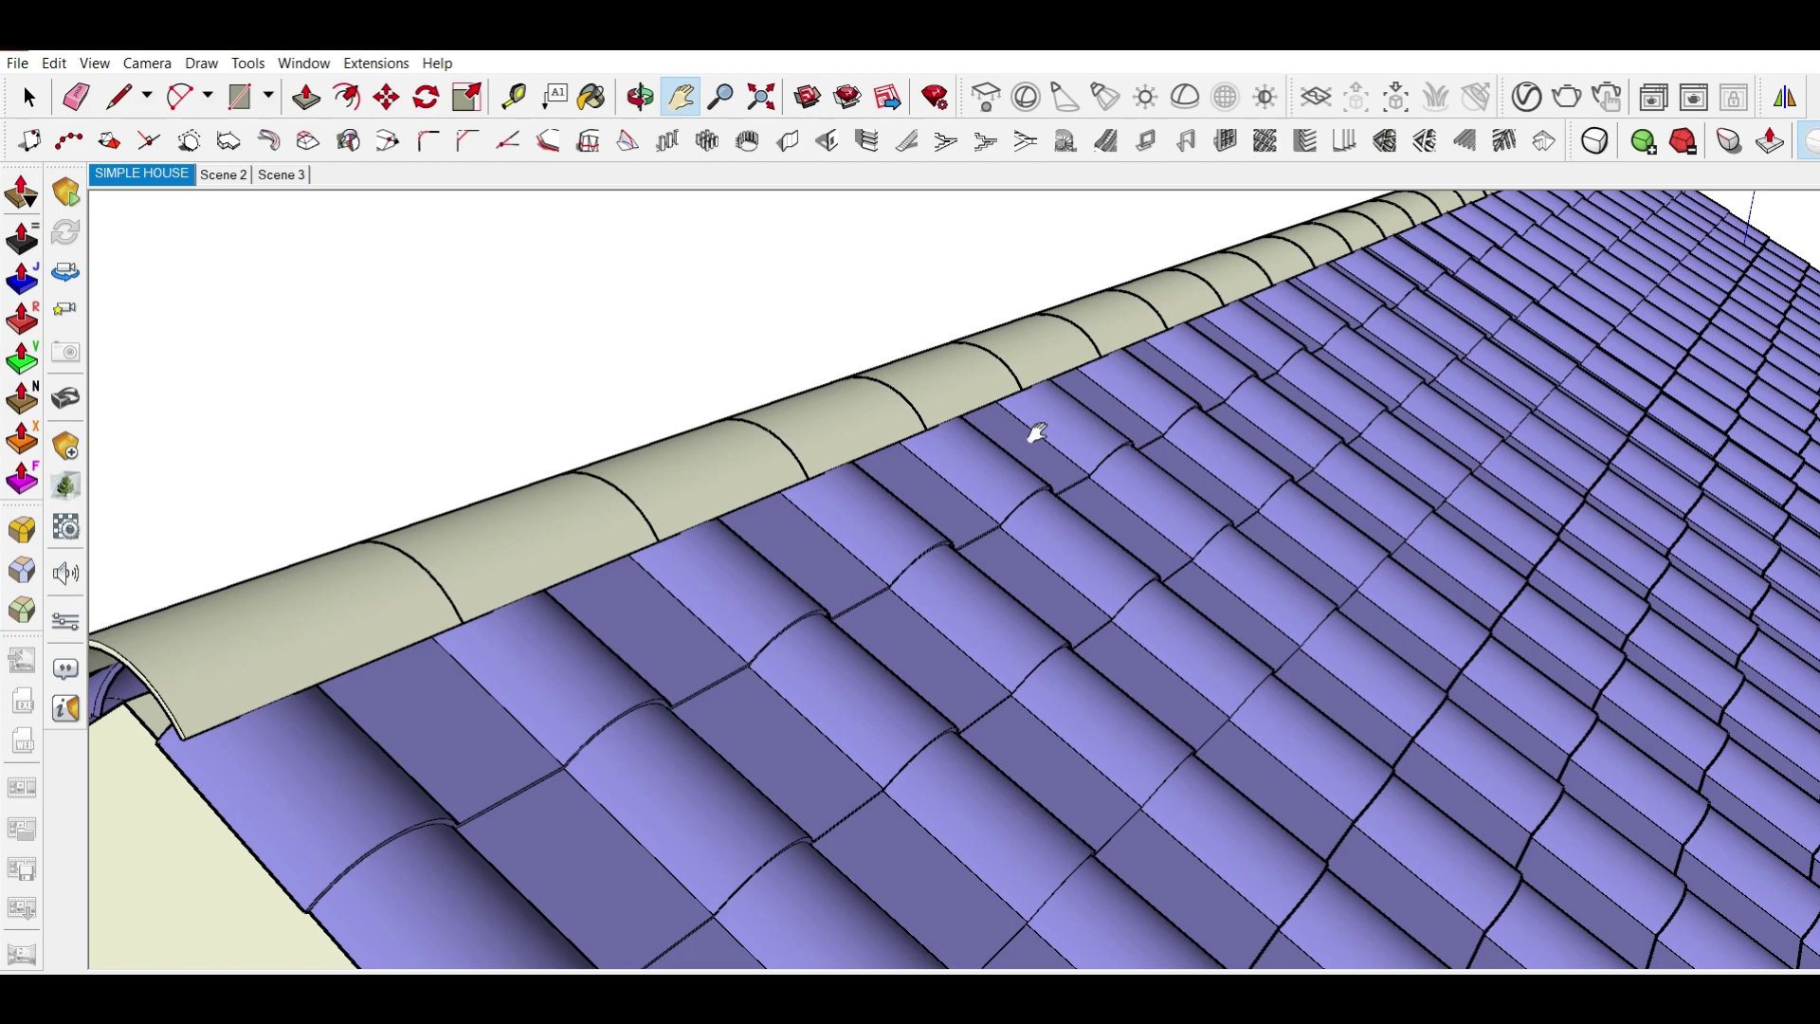
- Orbit and zoom to check the ridge-cap copies reach the end of the ridge
scroll(1441, 471, "down", 5)
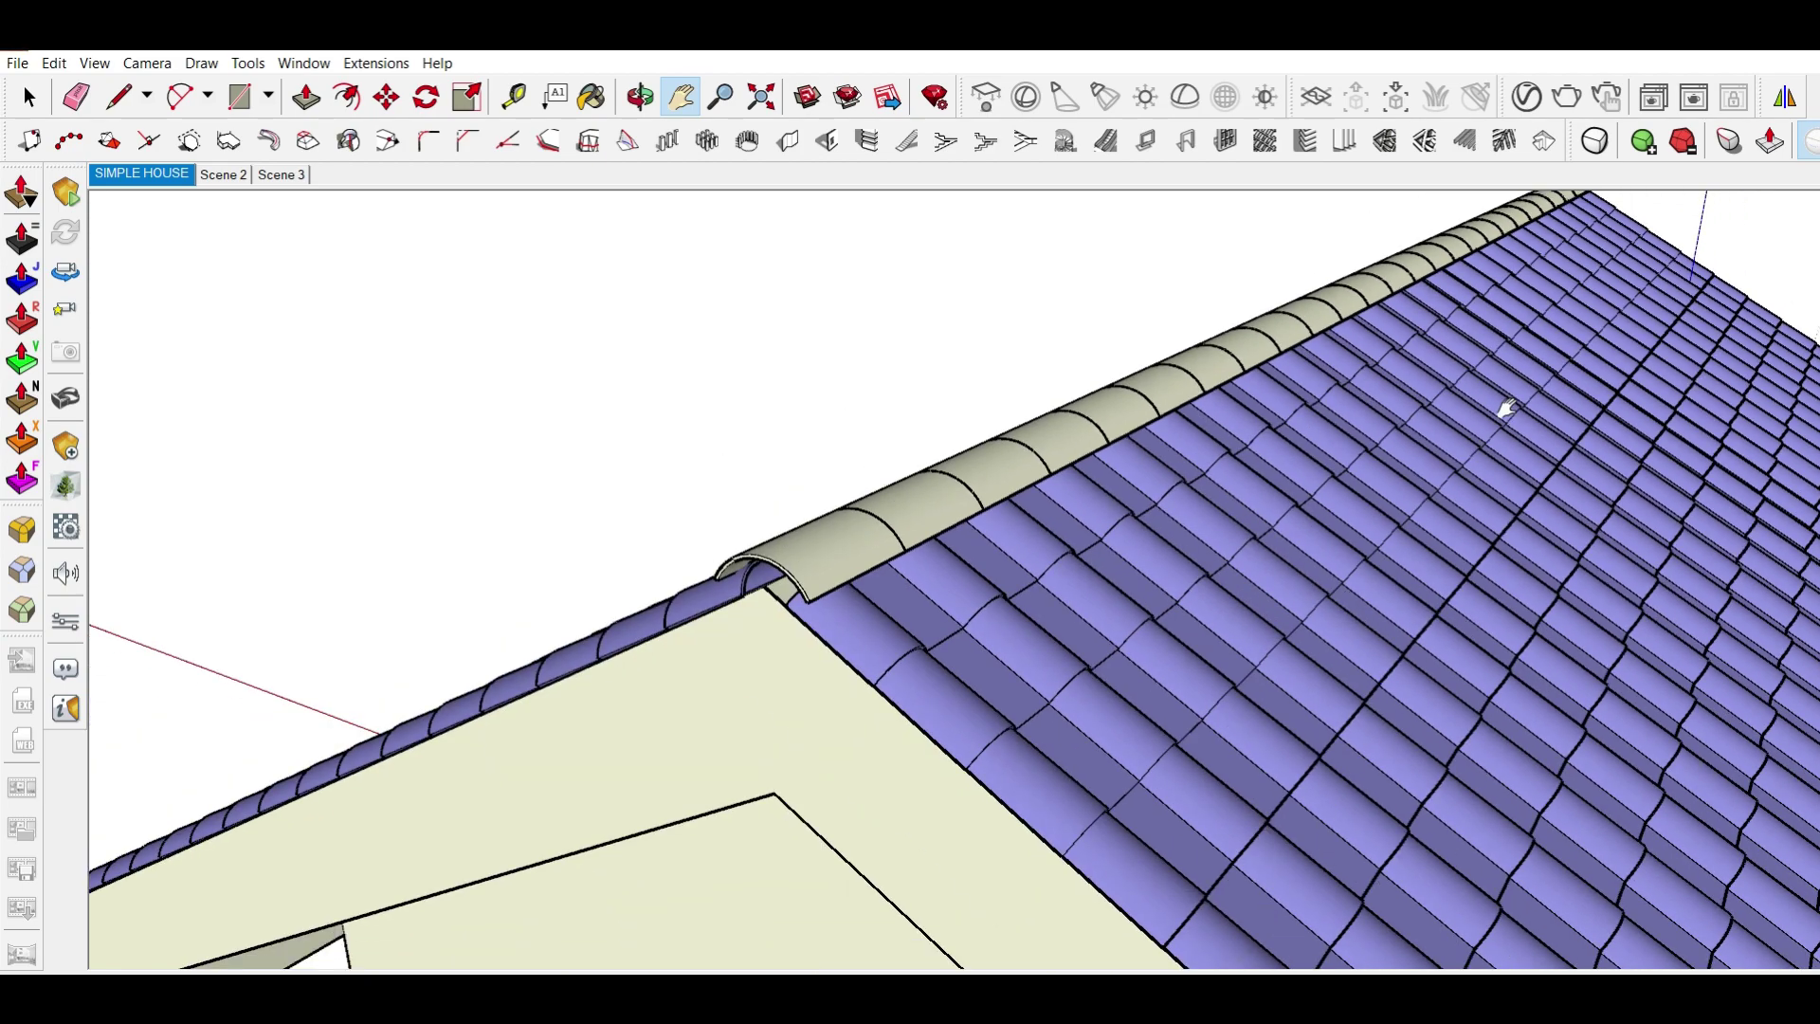
scroll(1502, 406, "down", 3)
mouse_move(1076, 496)
middle_mouse_down()
mouse_move(1190, 398)
mouse_move(1353, 370)
mouse_move(1141, 341)
mouse_move(935, 390)
mouse_move(1424, 519)
middle_mouse_up()
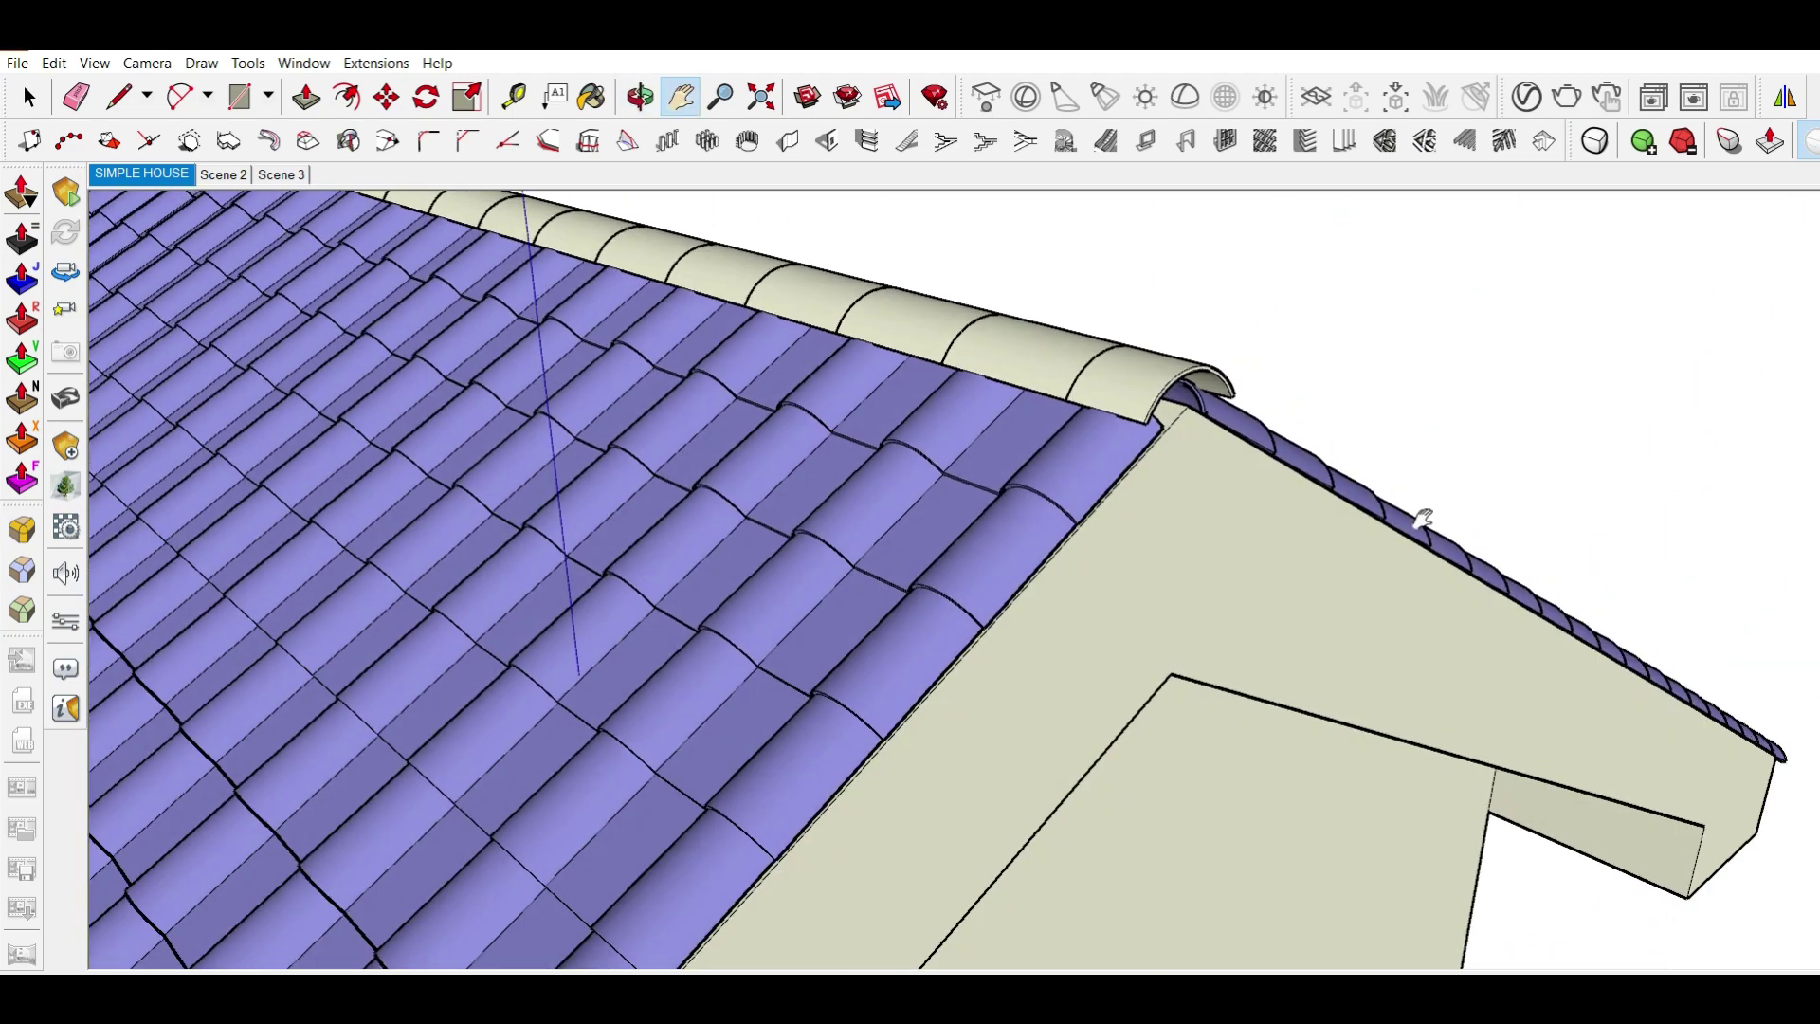
scroll(1217, 469, "down", 3)
scroll(1089, 508, "down", 2)
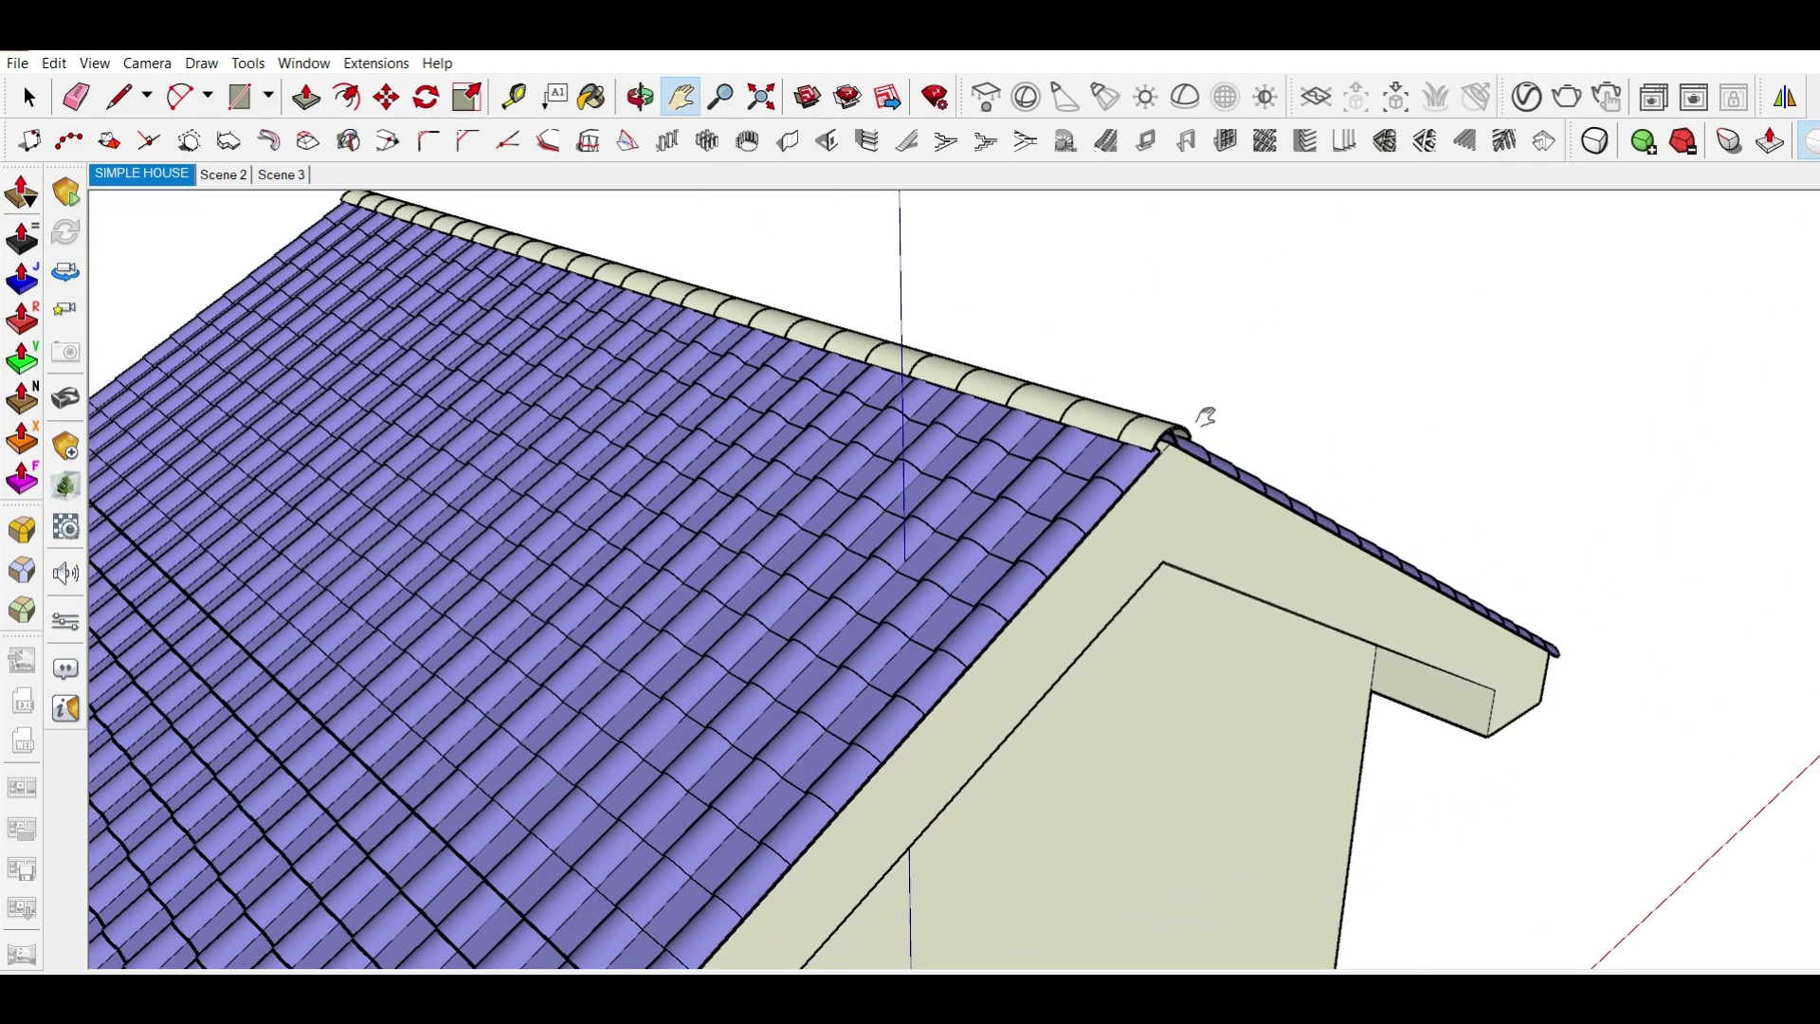
scroll(1198, 418, "up", 4)
mouse_move(1198, 418)
middle_mouse_down()
mouse_move(1078, 432)
mouse_move(1027, 413)
middle_mouse_up()
scroll(1027, 412, "down", 3)
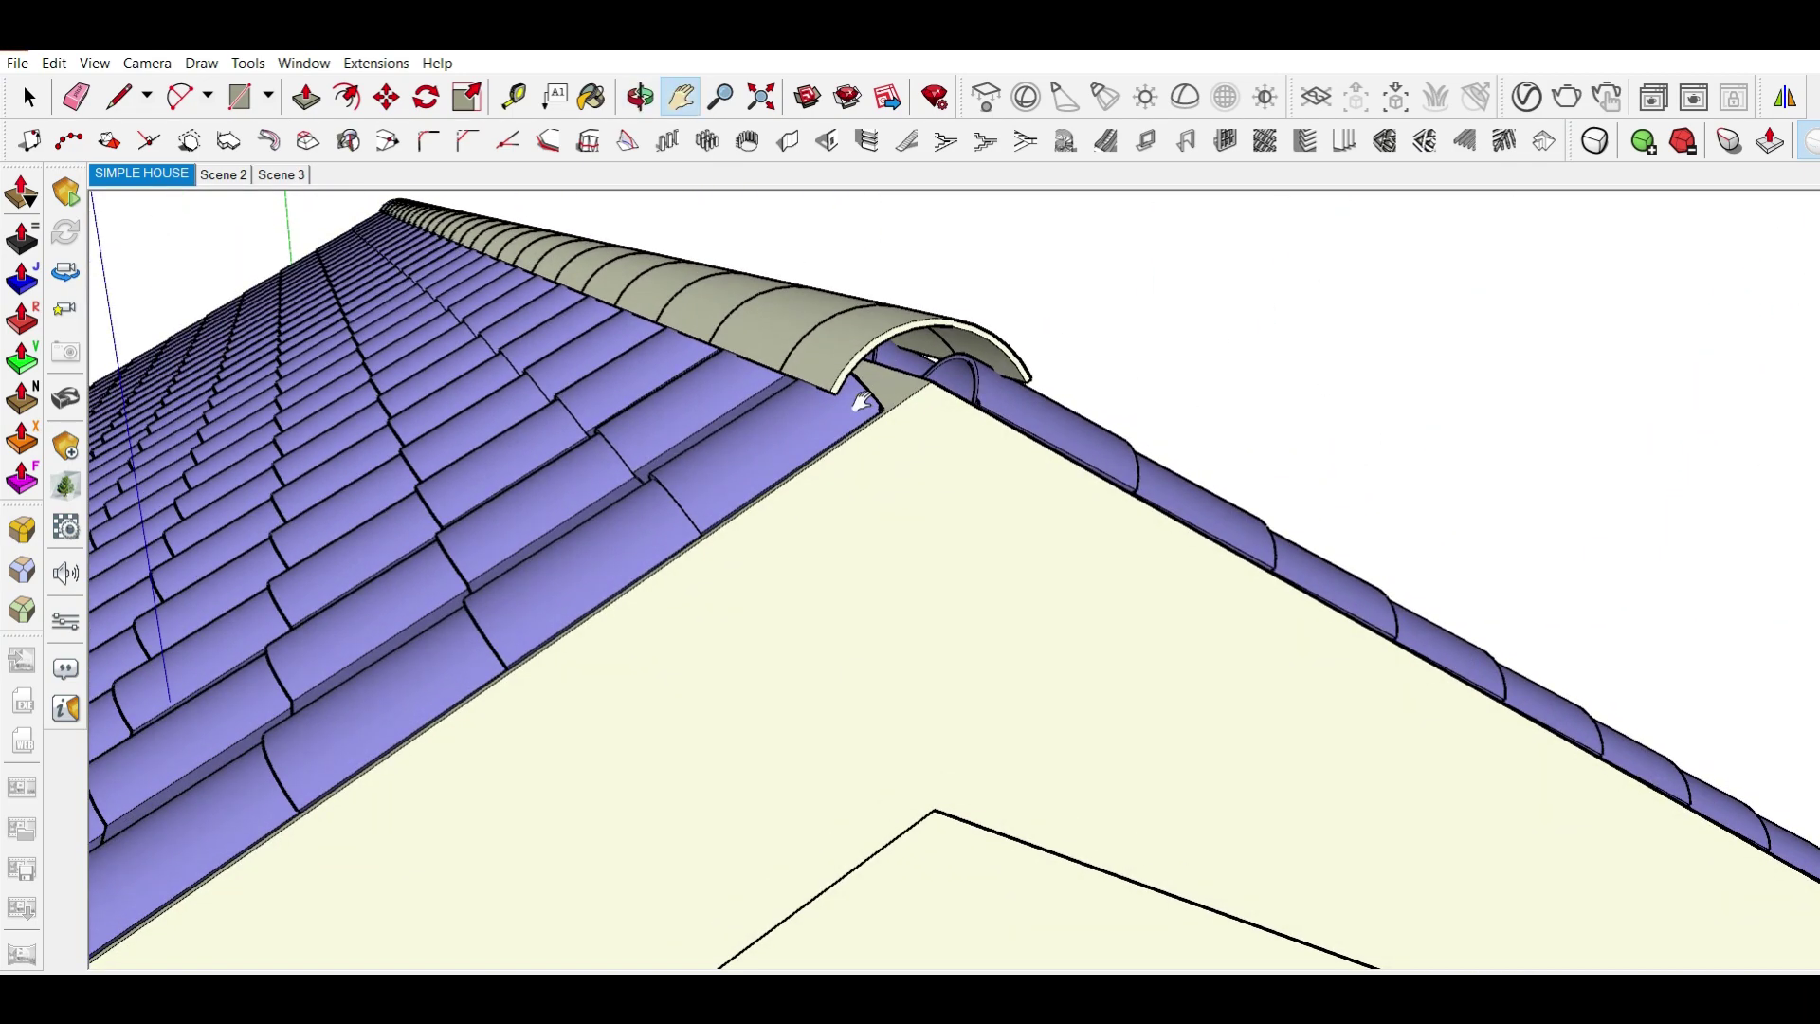
scroll(861, 402, "up", 3)
- Start a line at the ridge-end corner beneath the gable-end cap
key("l")
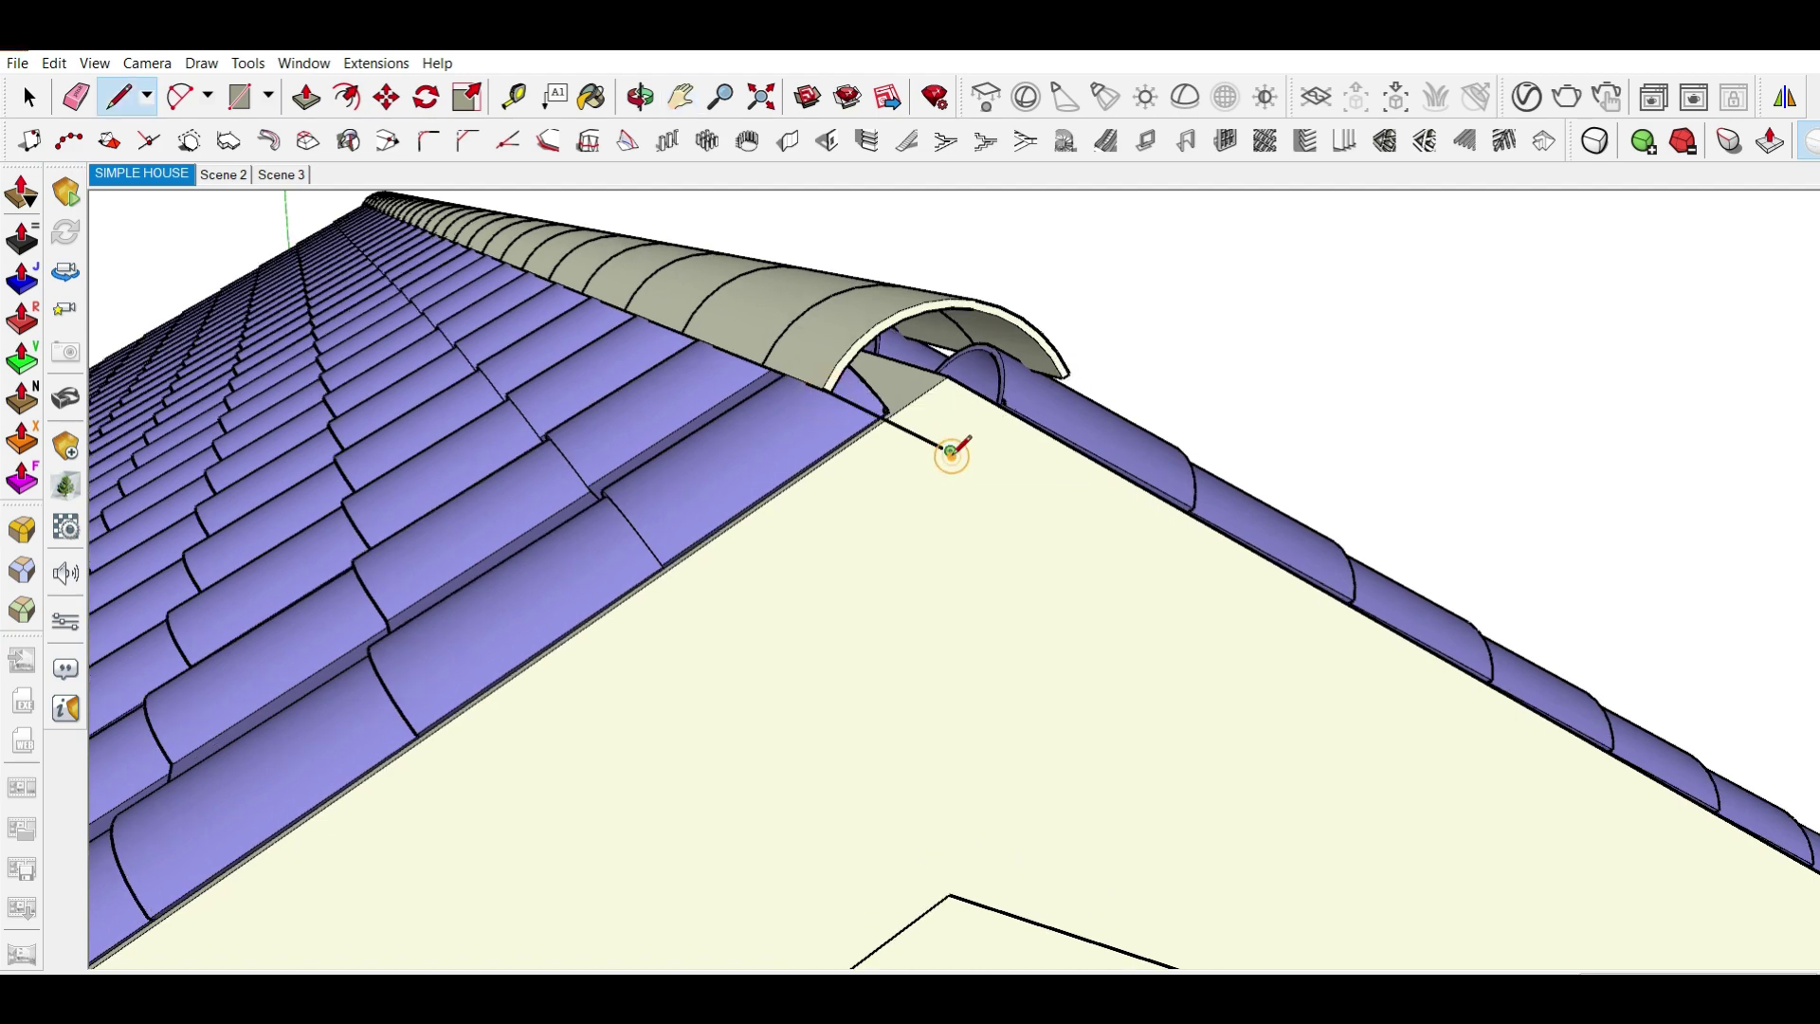
scroll(951, 452, "up", 5)
left_click(964, 339)
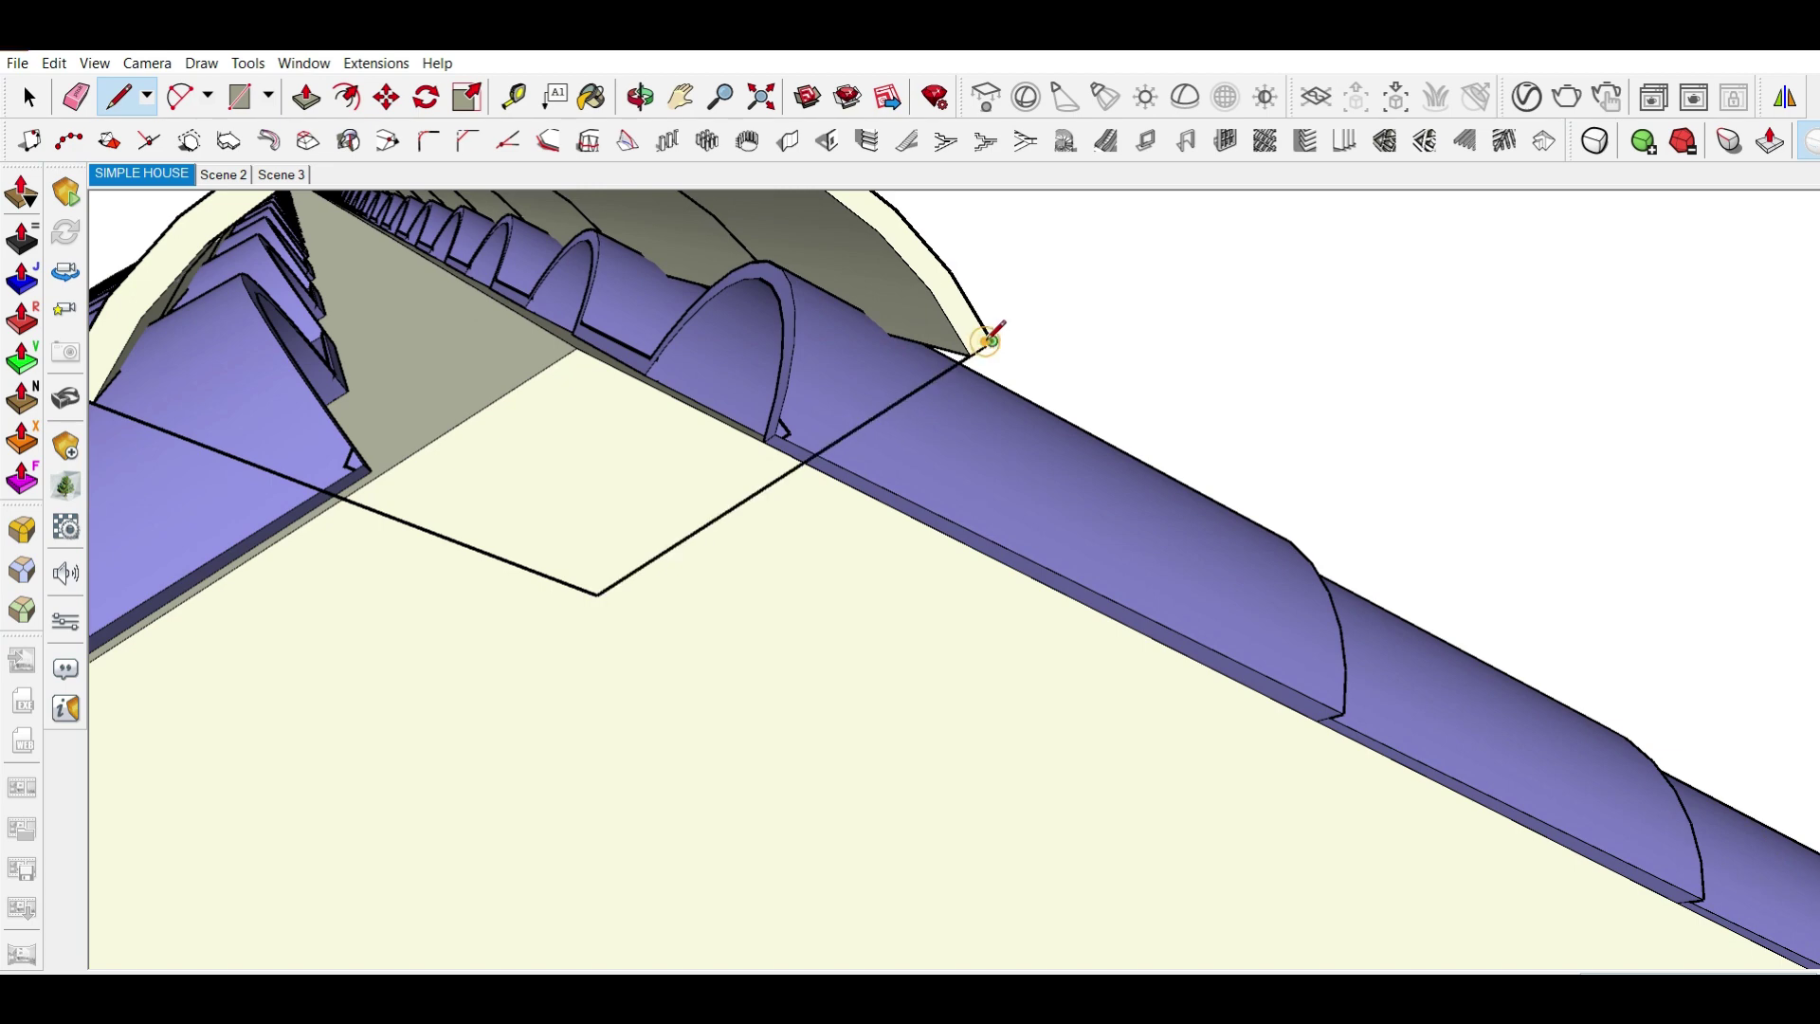
middle_click_drag(964, 339, 655, 489)
key("space")
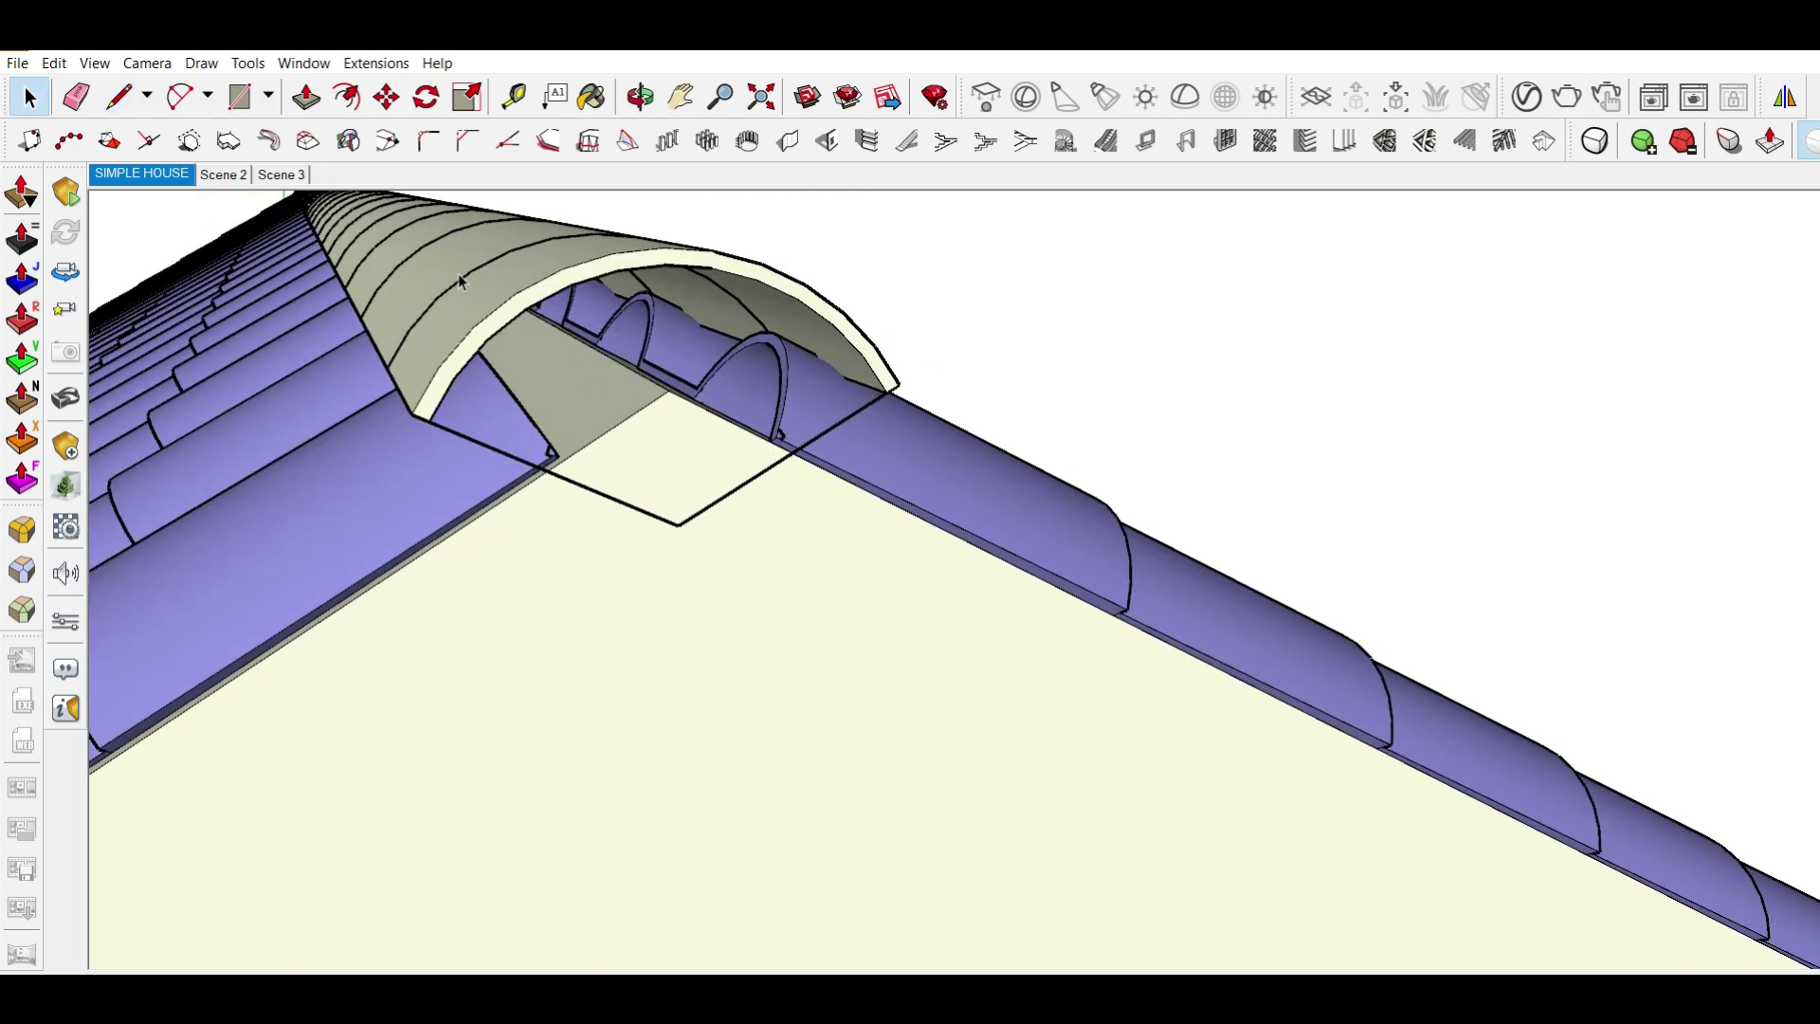
- Draw a centre-and-radius arc pie from the ridge corner to both cap edges
left_click(177, 96)
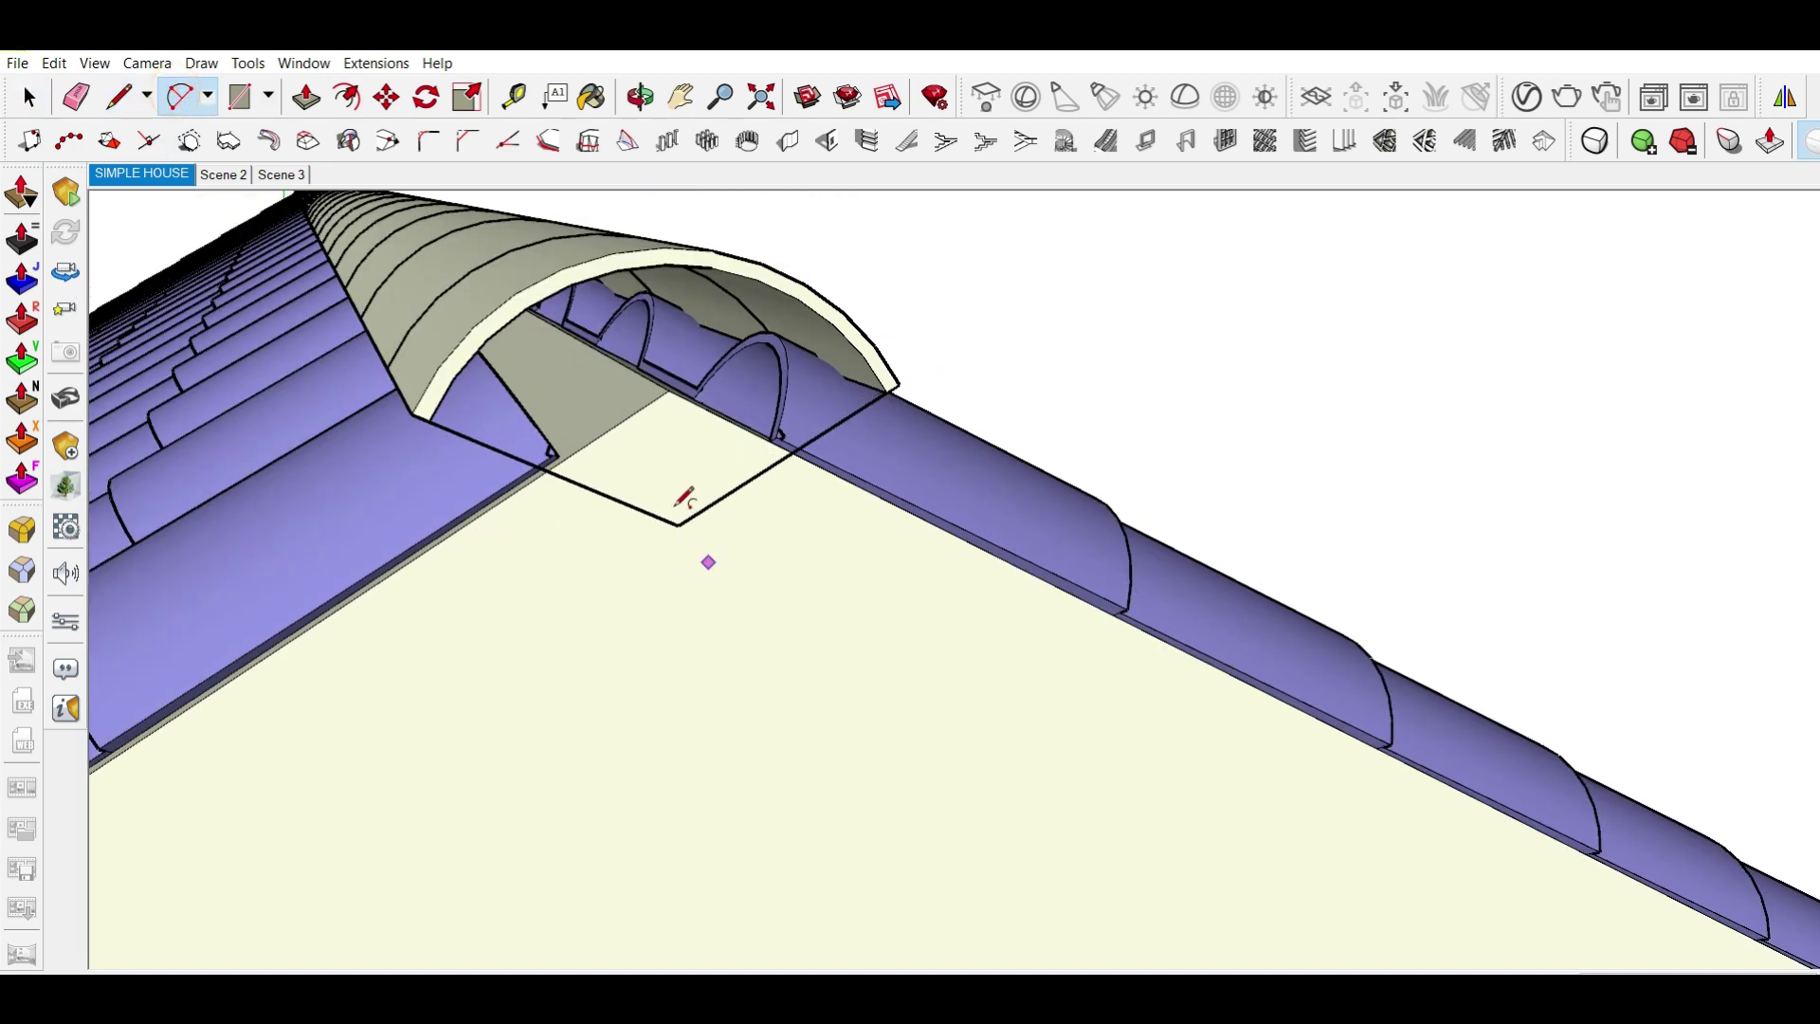
left_click(206, 96)
left_click(180, 138)
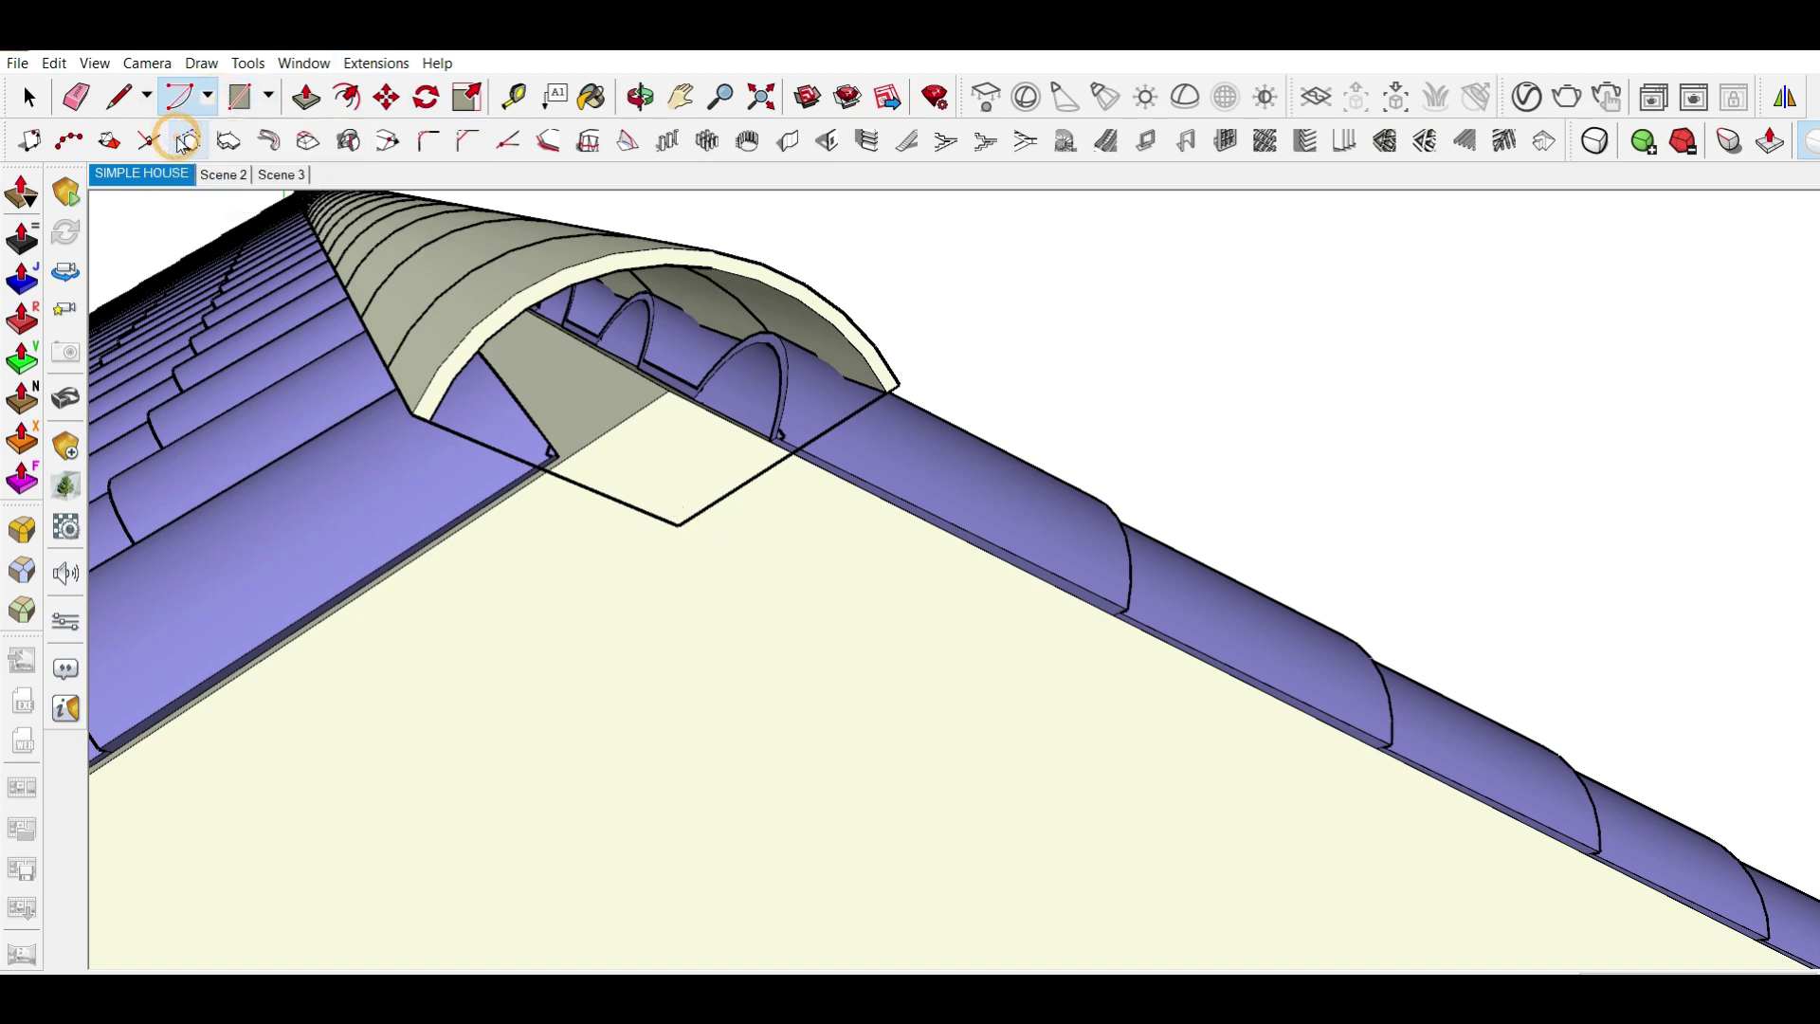
left_click(428, 421)
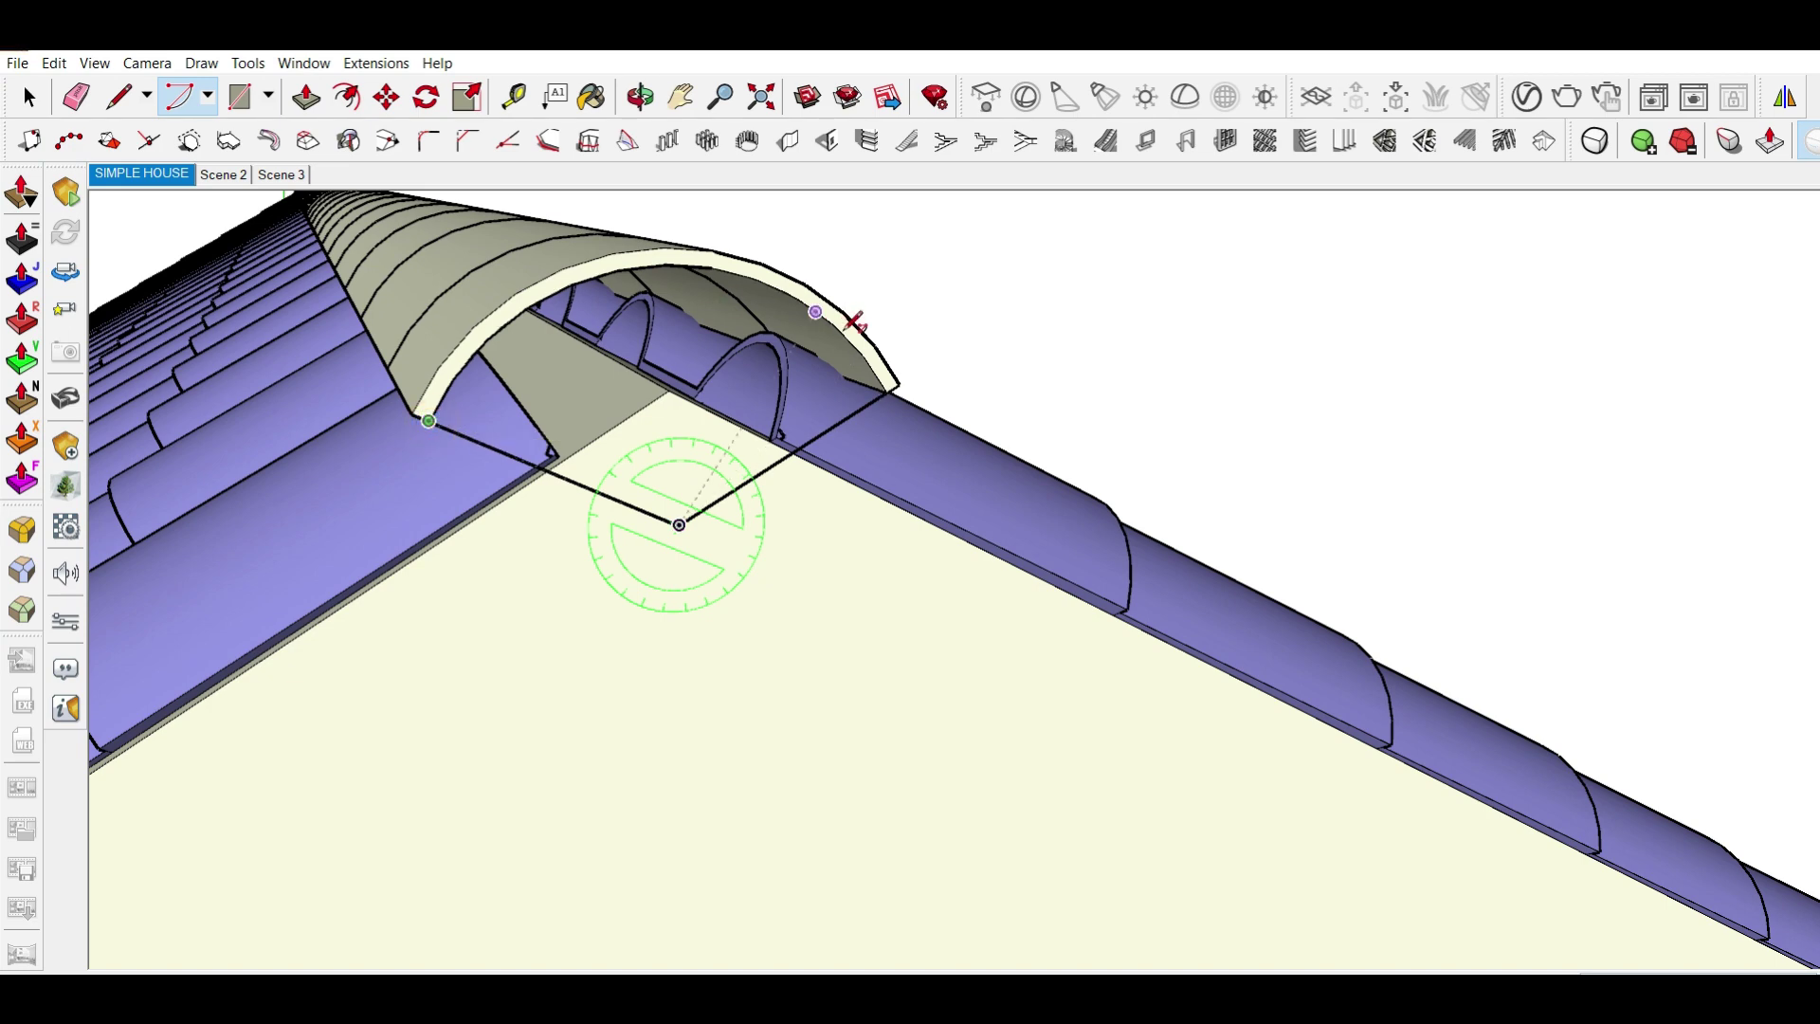
left_click(888, 391)
left_click(183, 140)
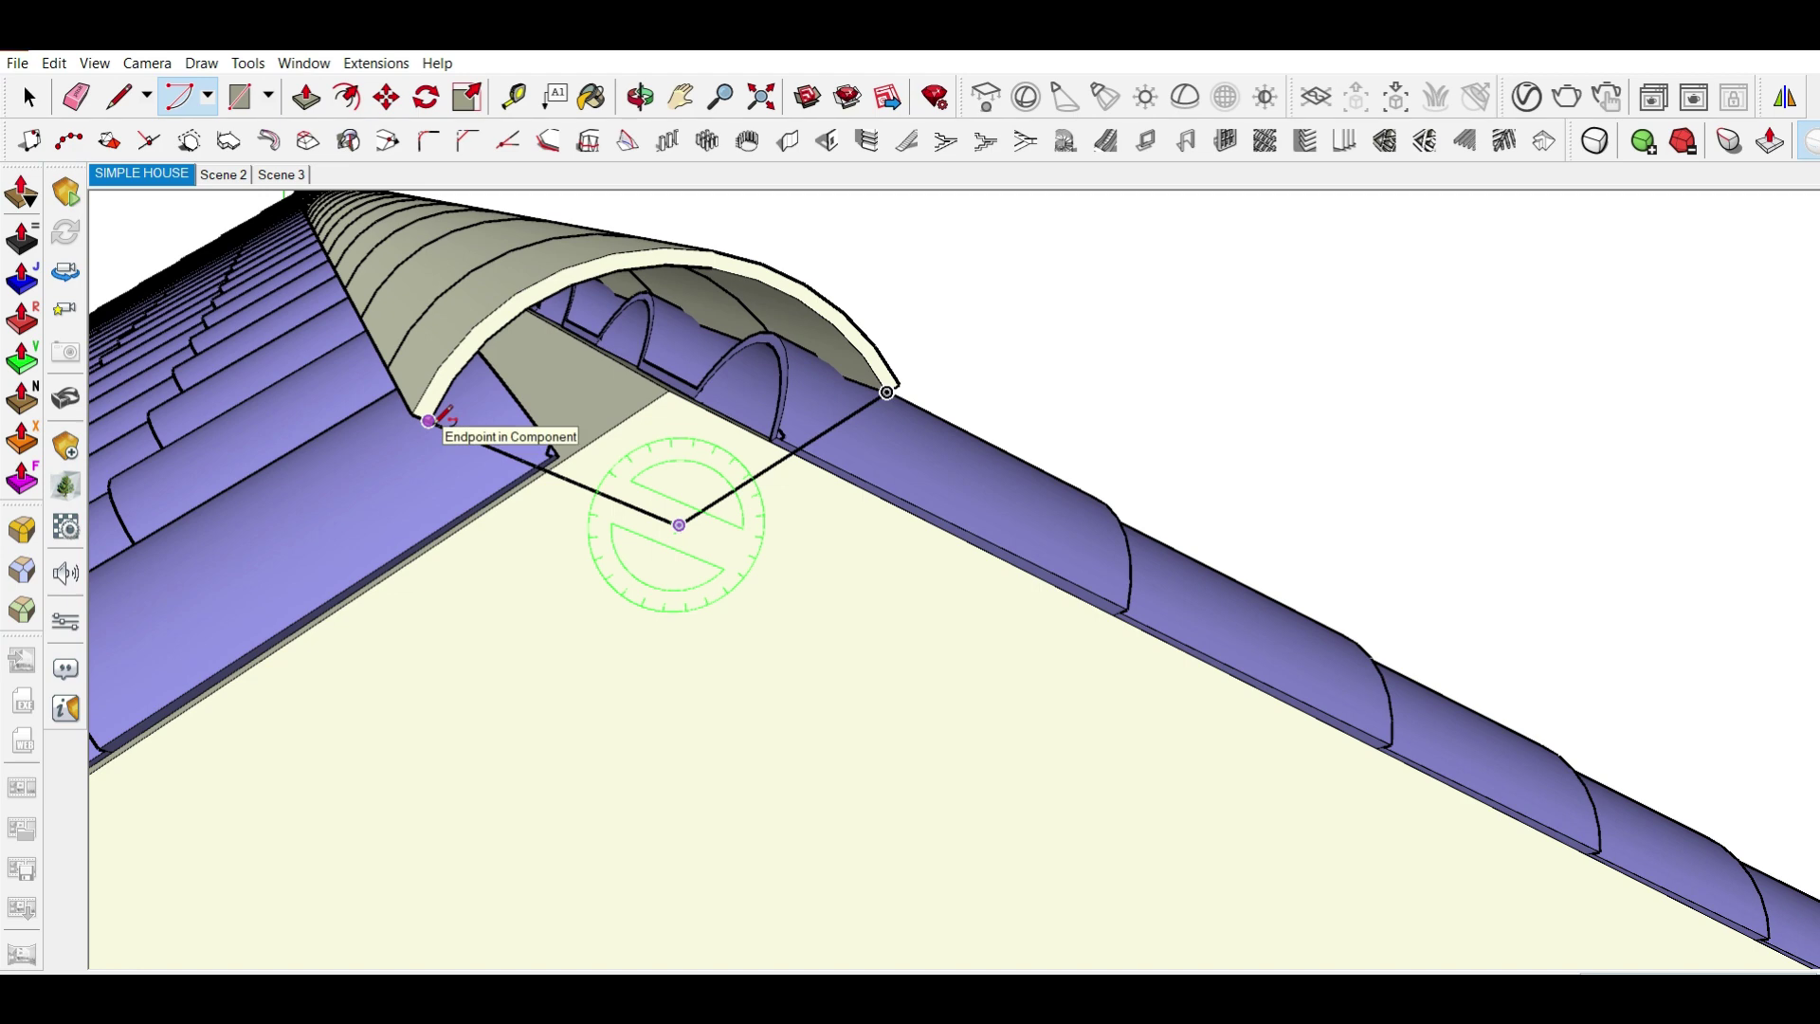
left_click(886, 392)
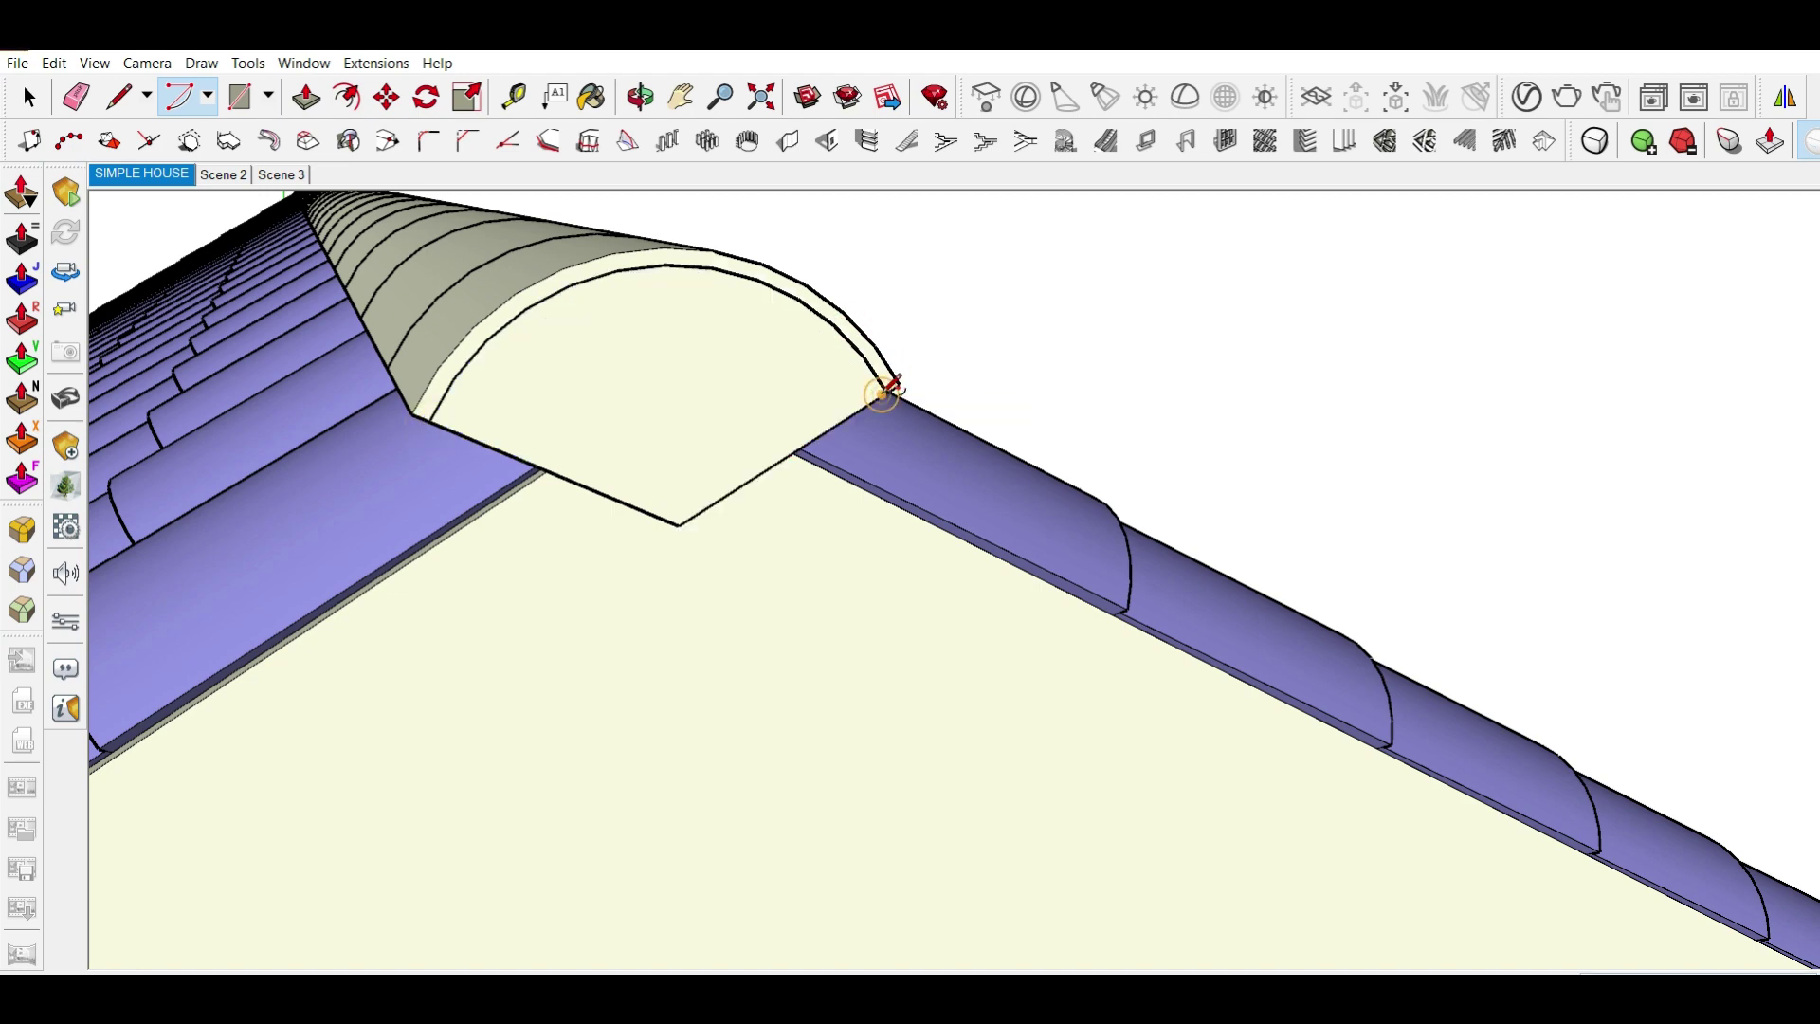
scroll(878, 409, "down", 2)
key("space")
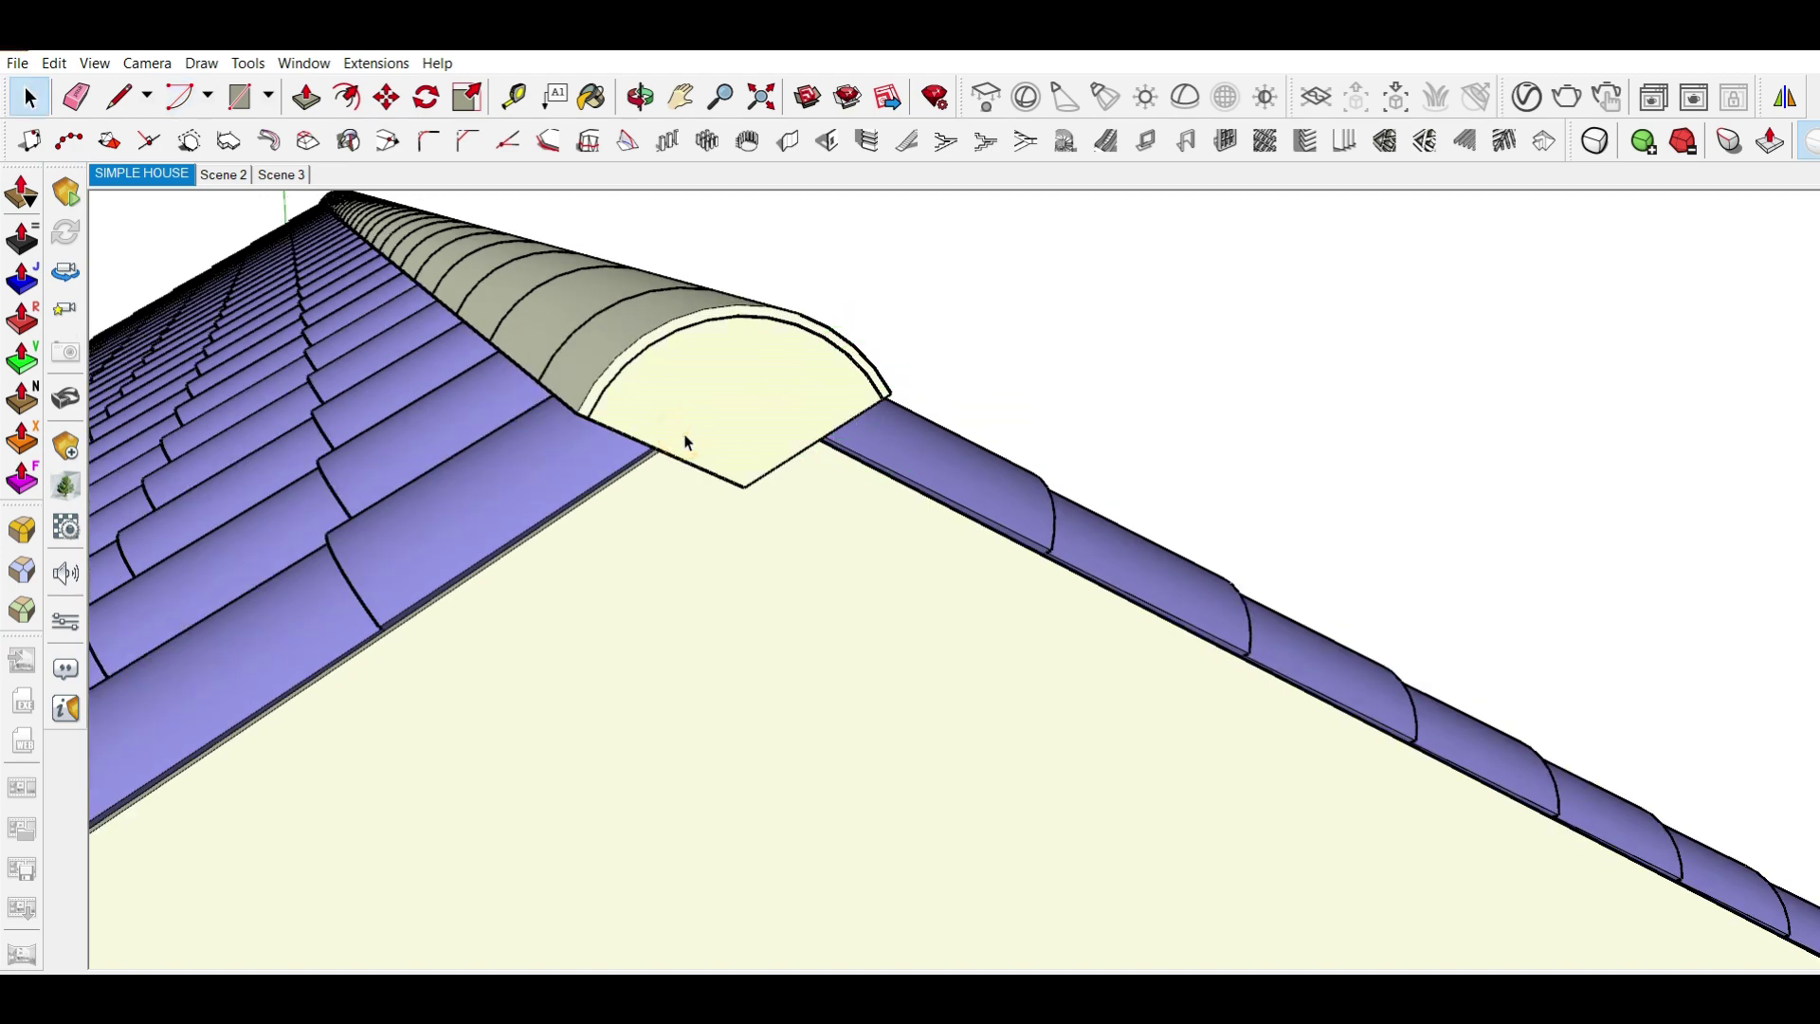
- Make the half-round end face into a component
left_click(686, 441)
key("g")
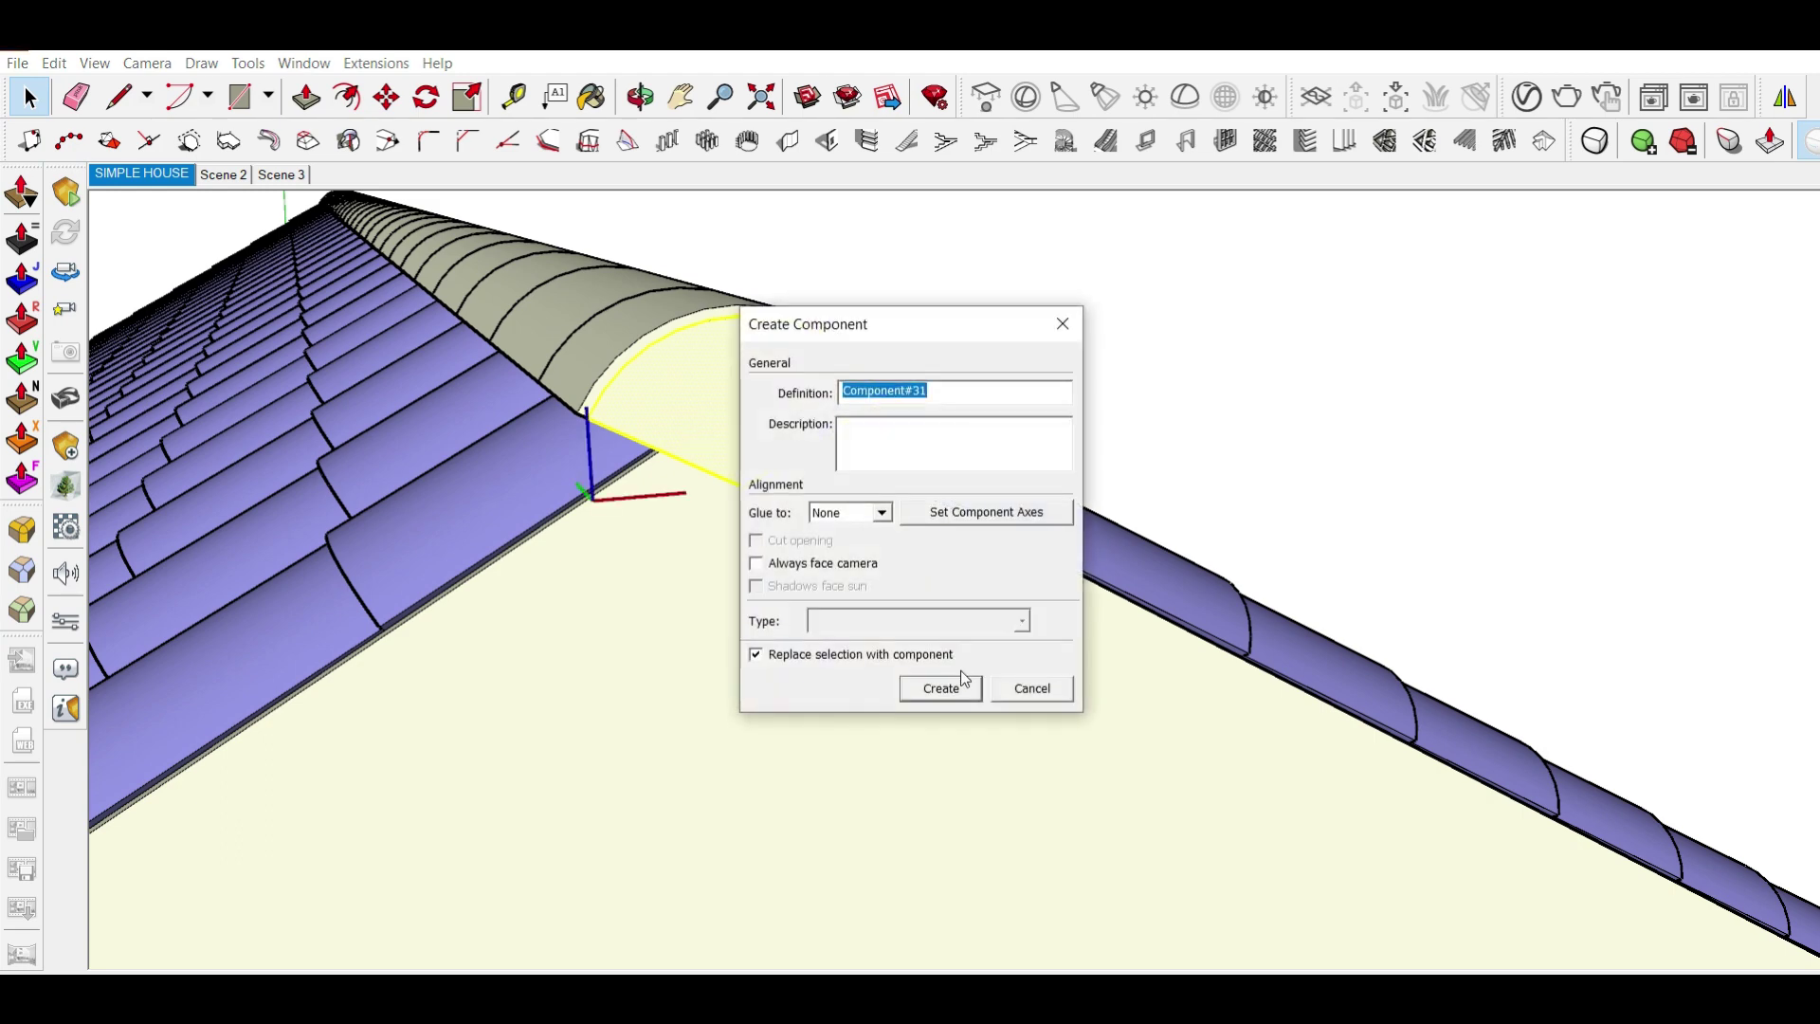
left_click(948, 683)
left_click(1007, 345)
- Open the end-cap component twice with Push/Pull, closing editing each time
middle_click_drag(784, 532, 942, 439)
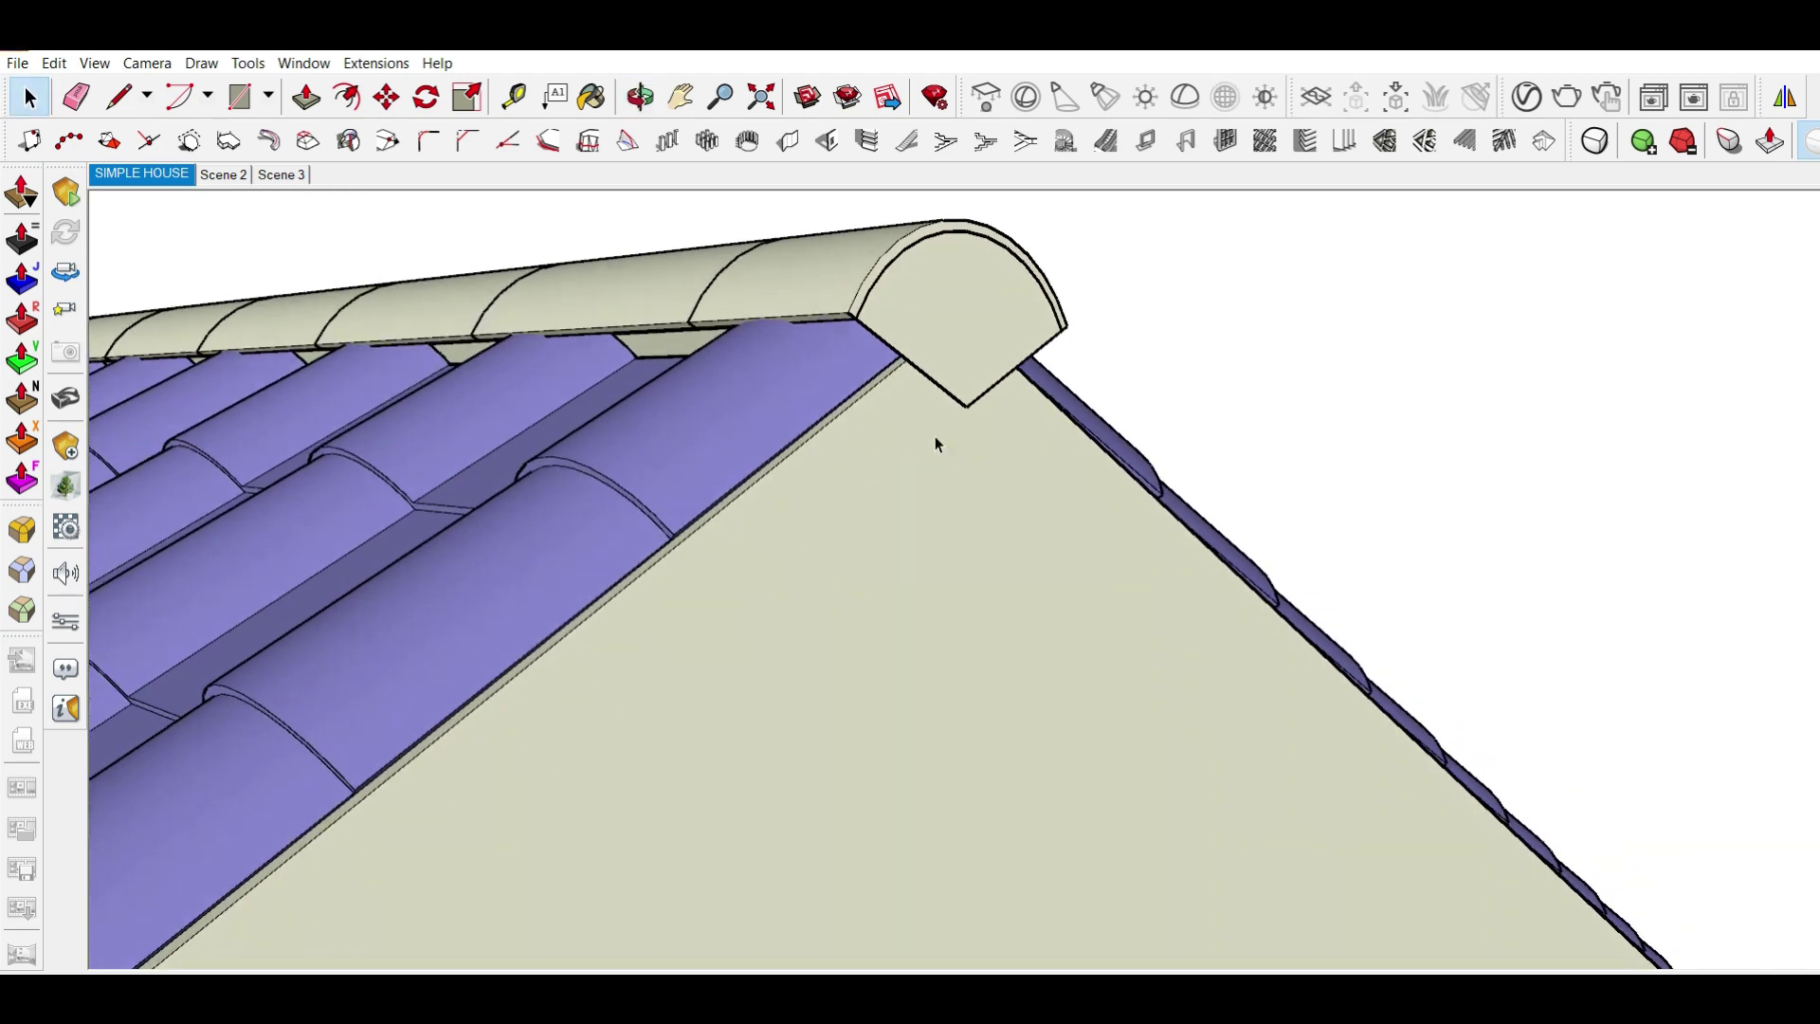
left_click(946, 338)
double_click(929, 339)
key("p")
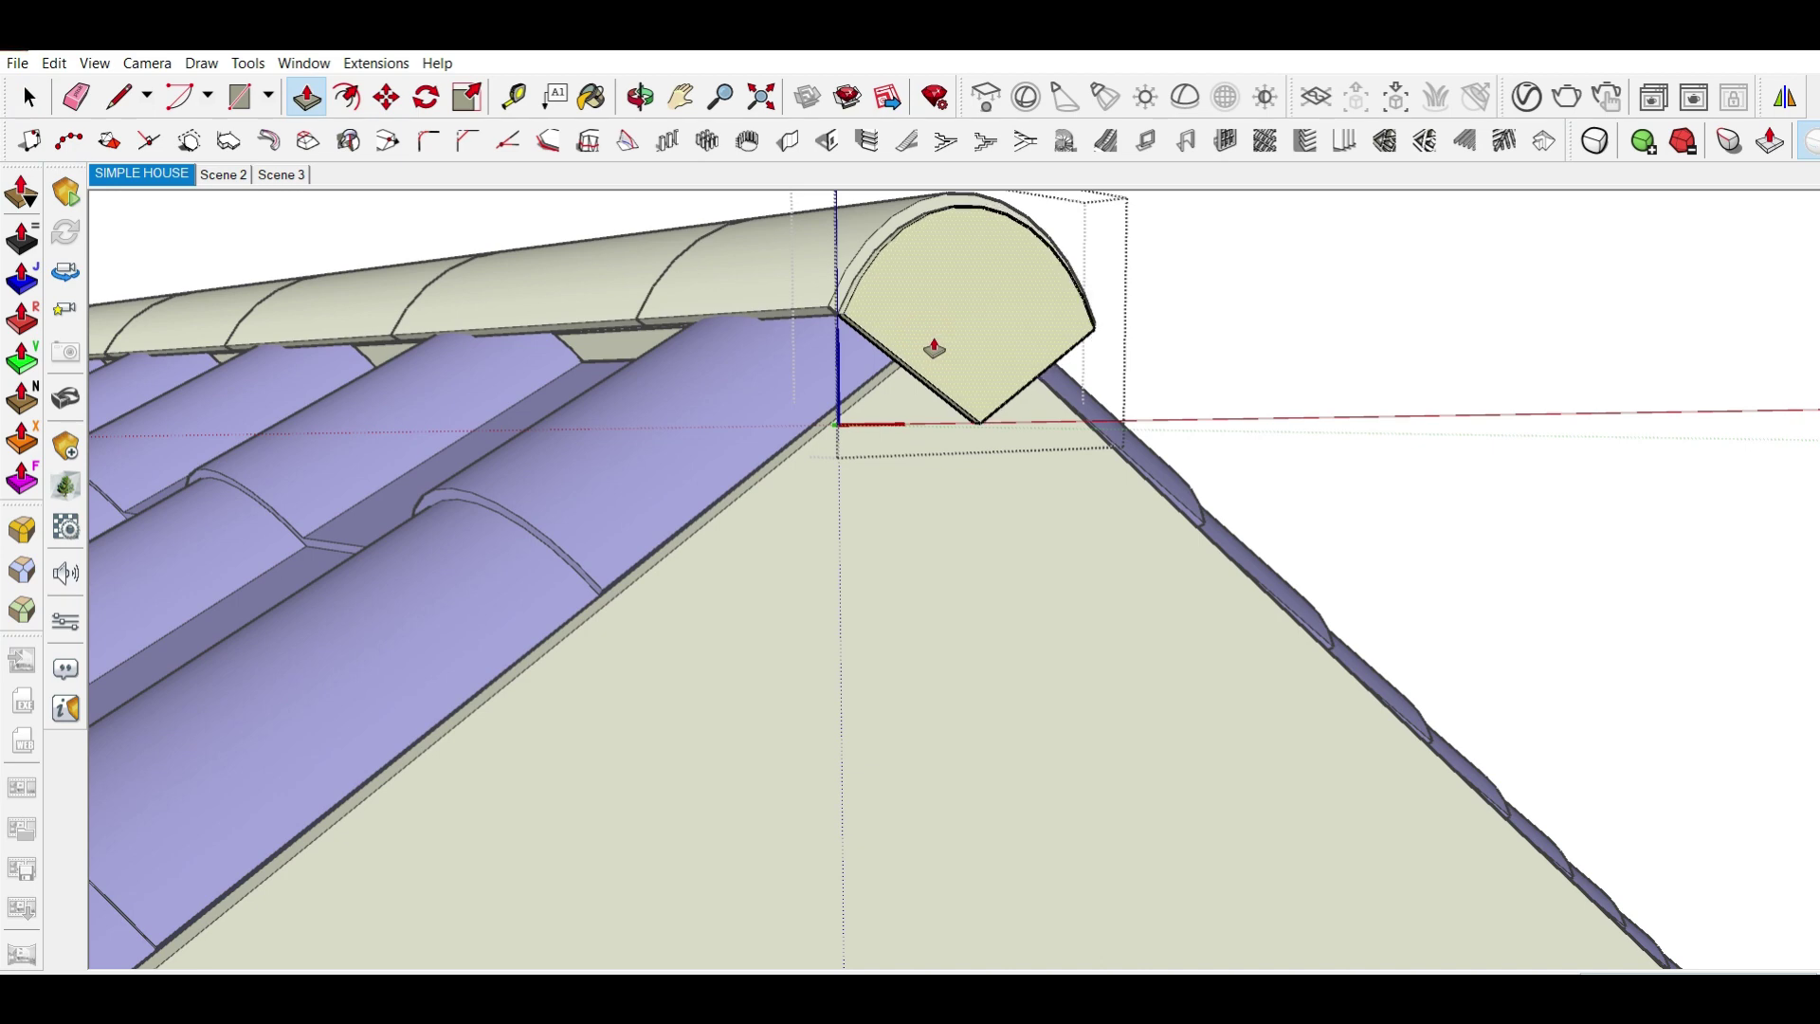
key("space")
left_click(1178, 264)
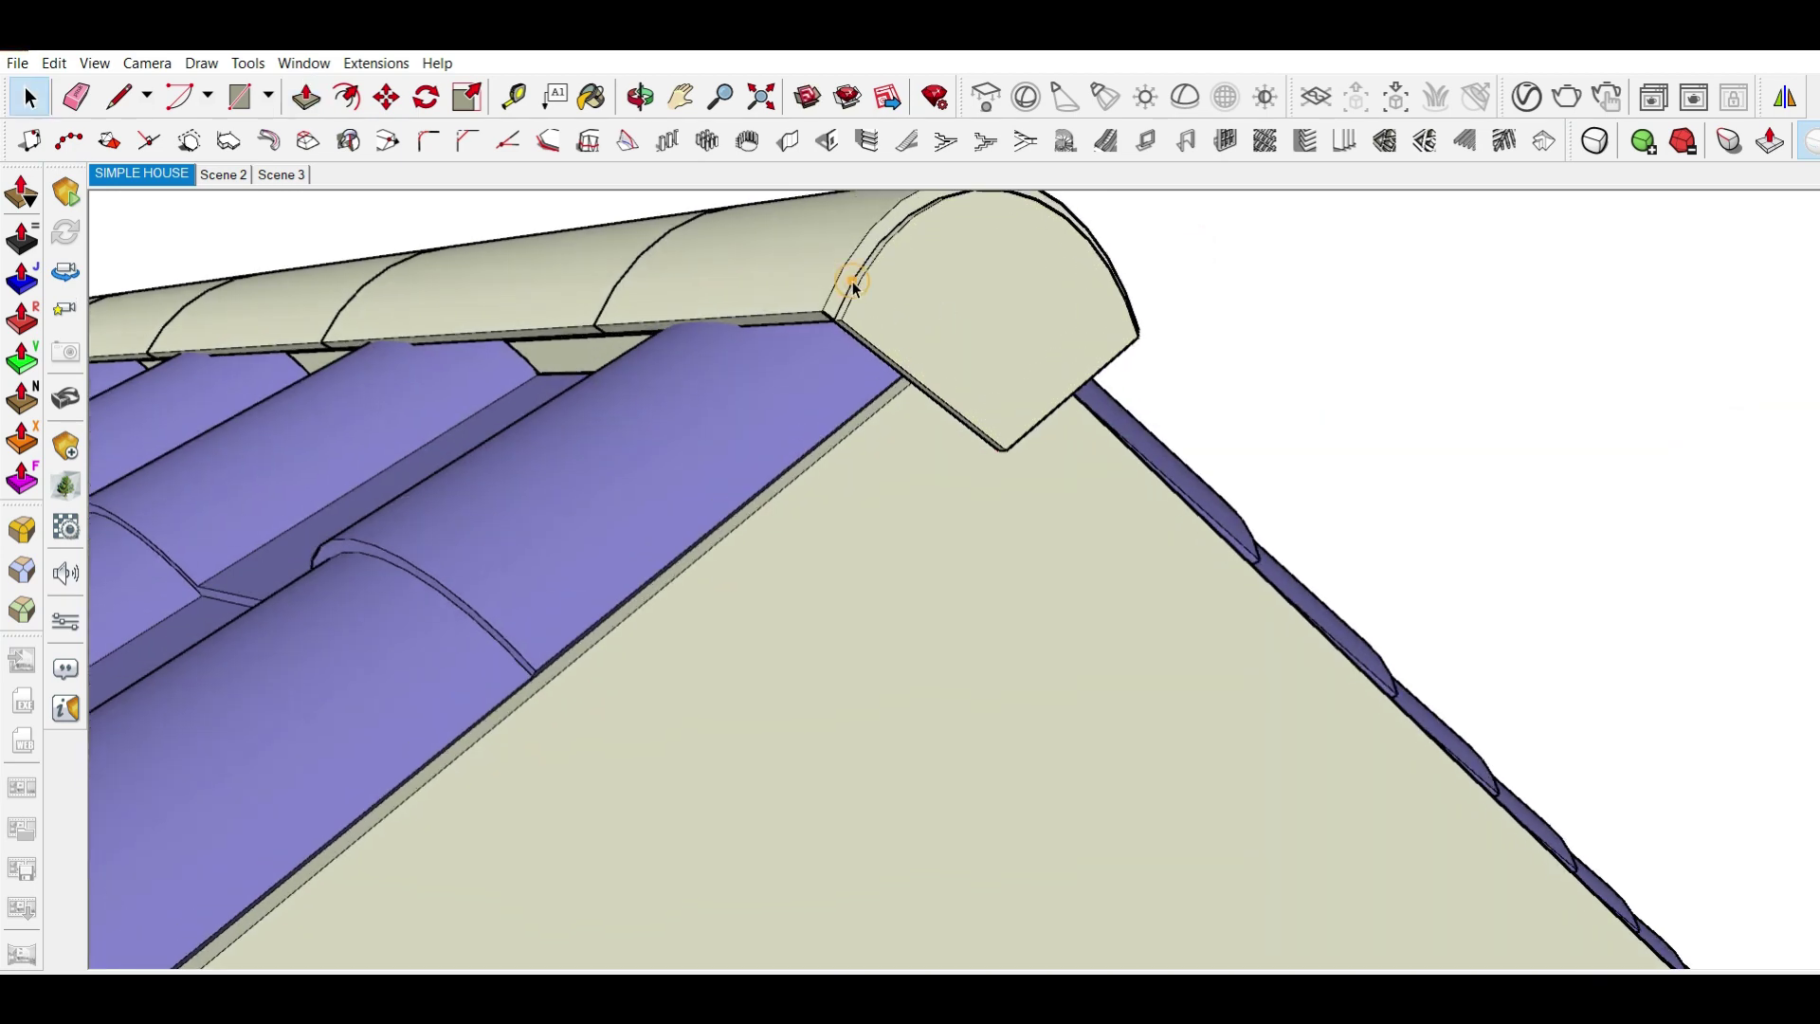
left_click(845, 278)
scroll(845, 279, "up", 3)
double_click(851, 275)
key("p")
scroll(853, 313, "up", 2)
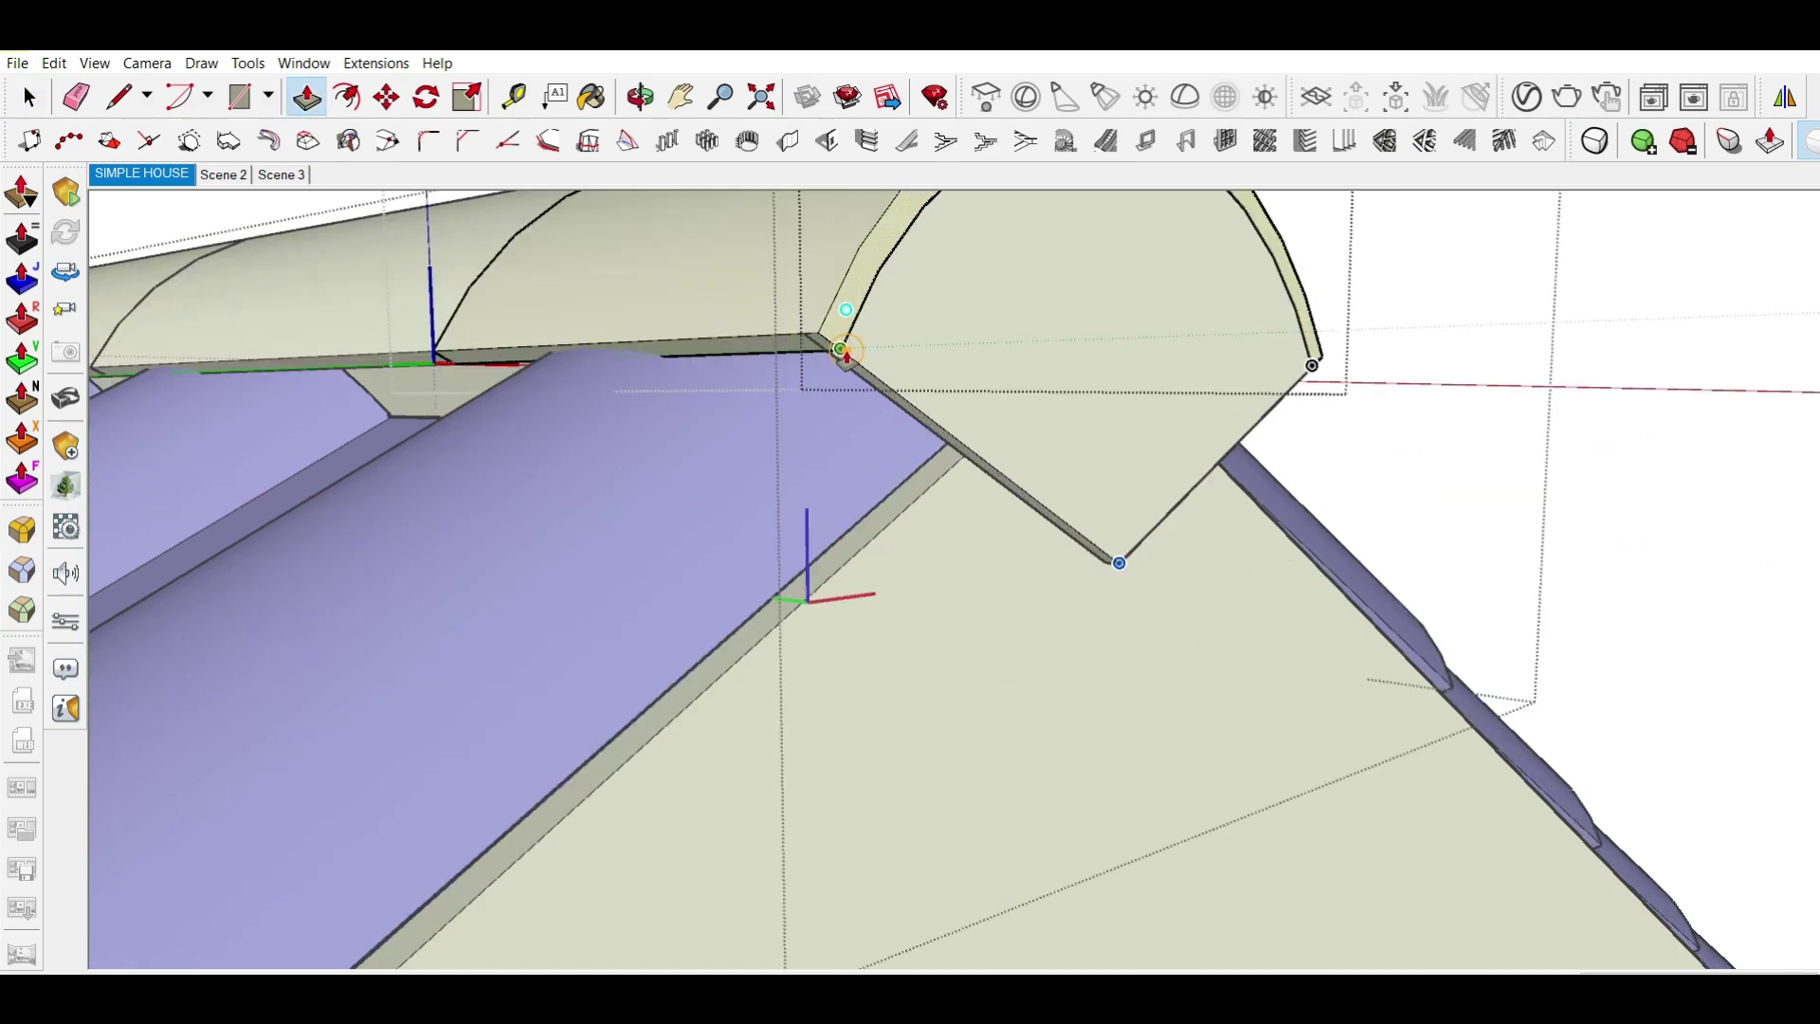
key("space")
scroll(898, 426, "down", 5)
- Orbit and zoom around the ridge cap to the roof's gable end
middle_click_drag(960, 503, 1400, 353)
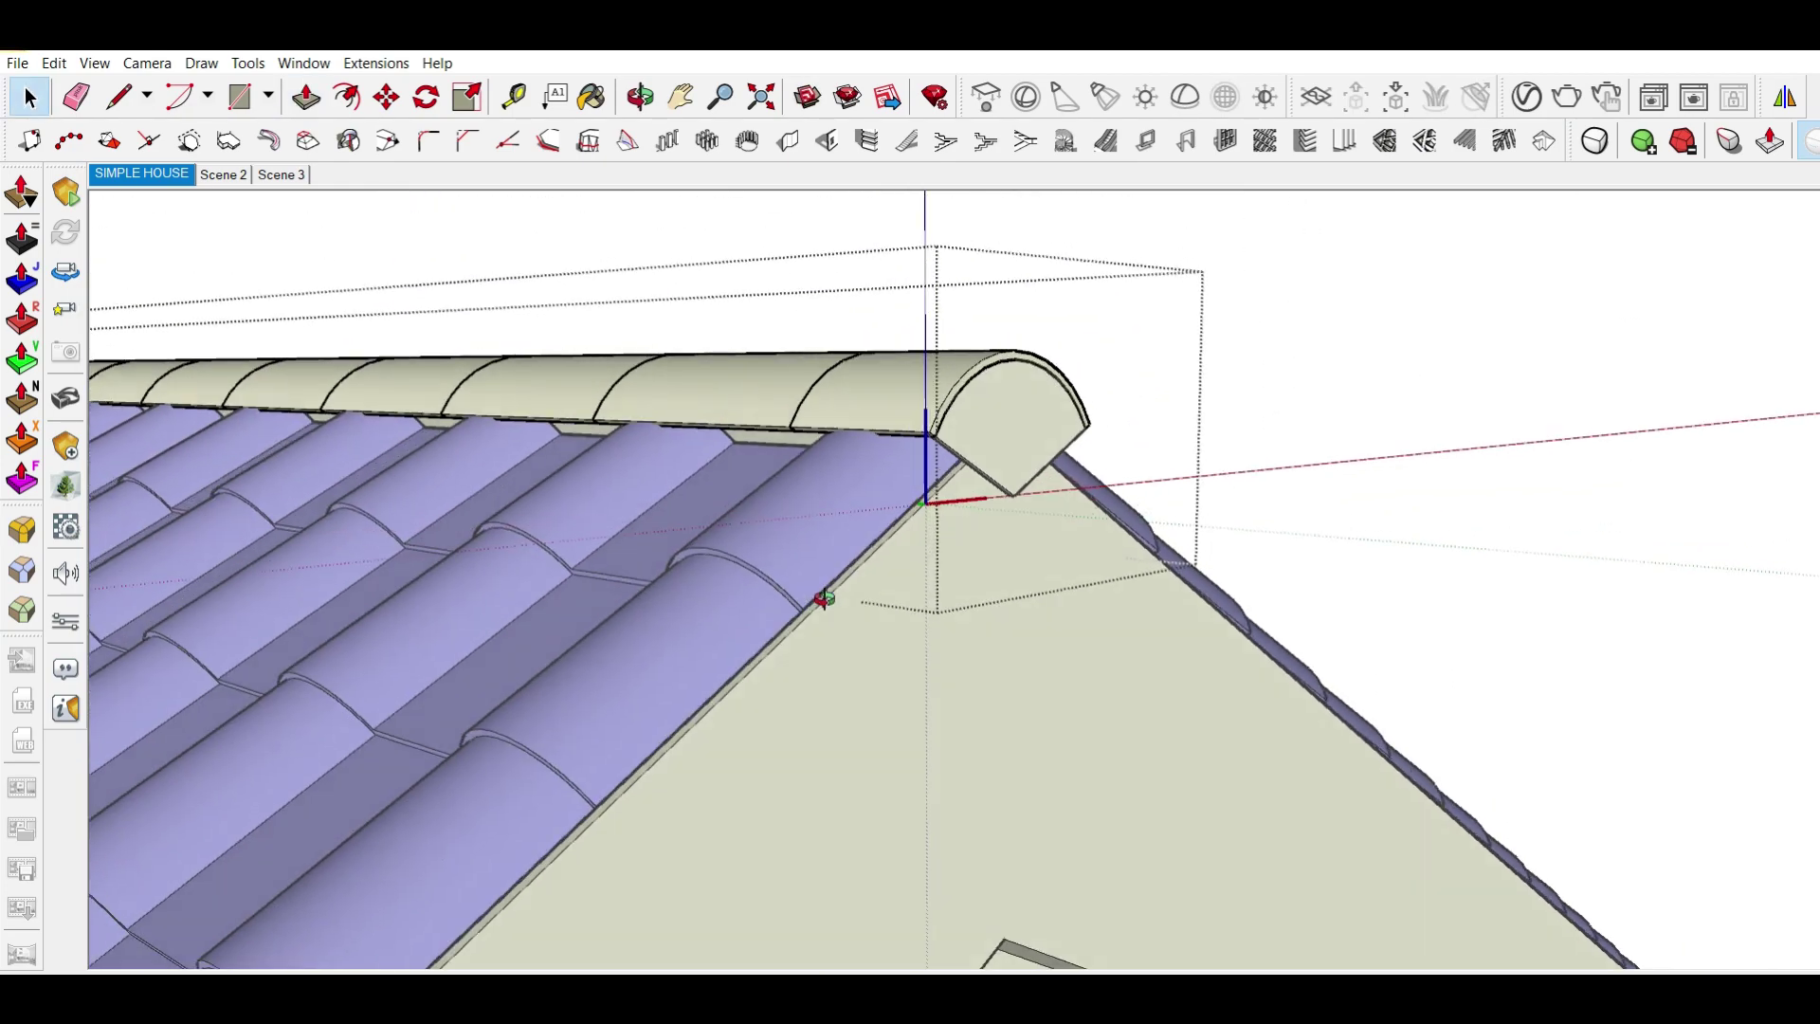
scroll(979, 581, "down", 2)
mouse_move(979, 581)
middle_mouse_down()
mouse_move(1118, 642)
mouse_move(565, 715)
middle_mouse_up()
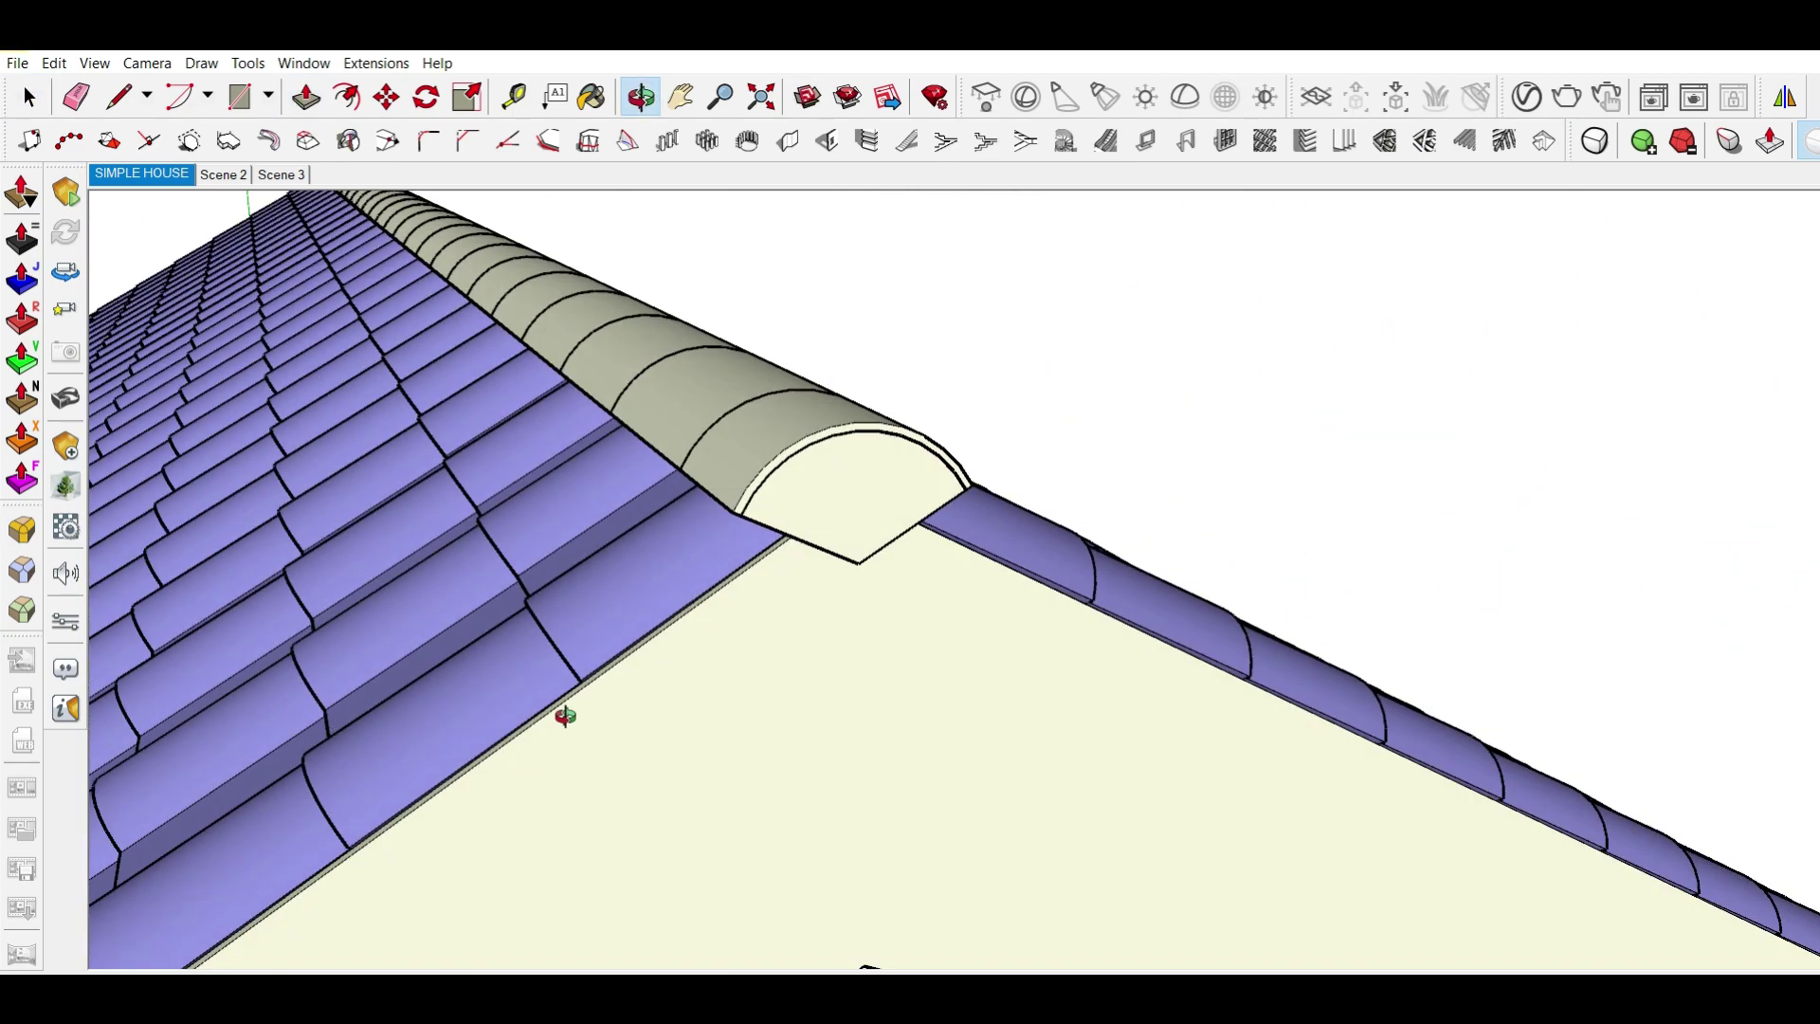
scroll(894, 524, "up", 3)
mouse_move(894, 524)
middle_mouse_down()
mouse_move(824, 520)
mouse_move(638, 627)
middle_mouse_up()
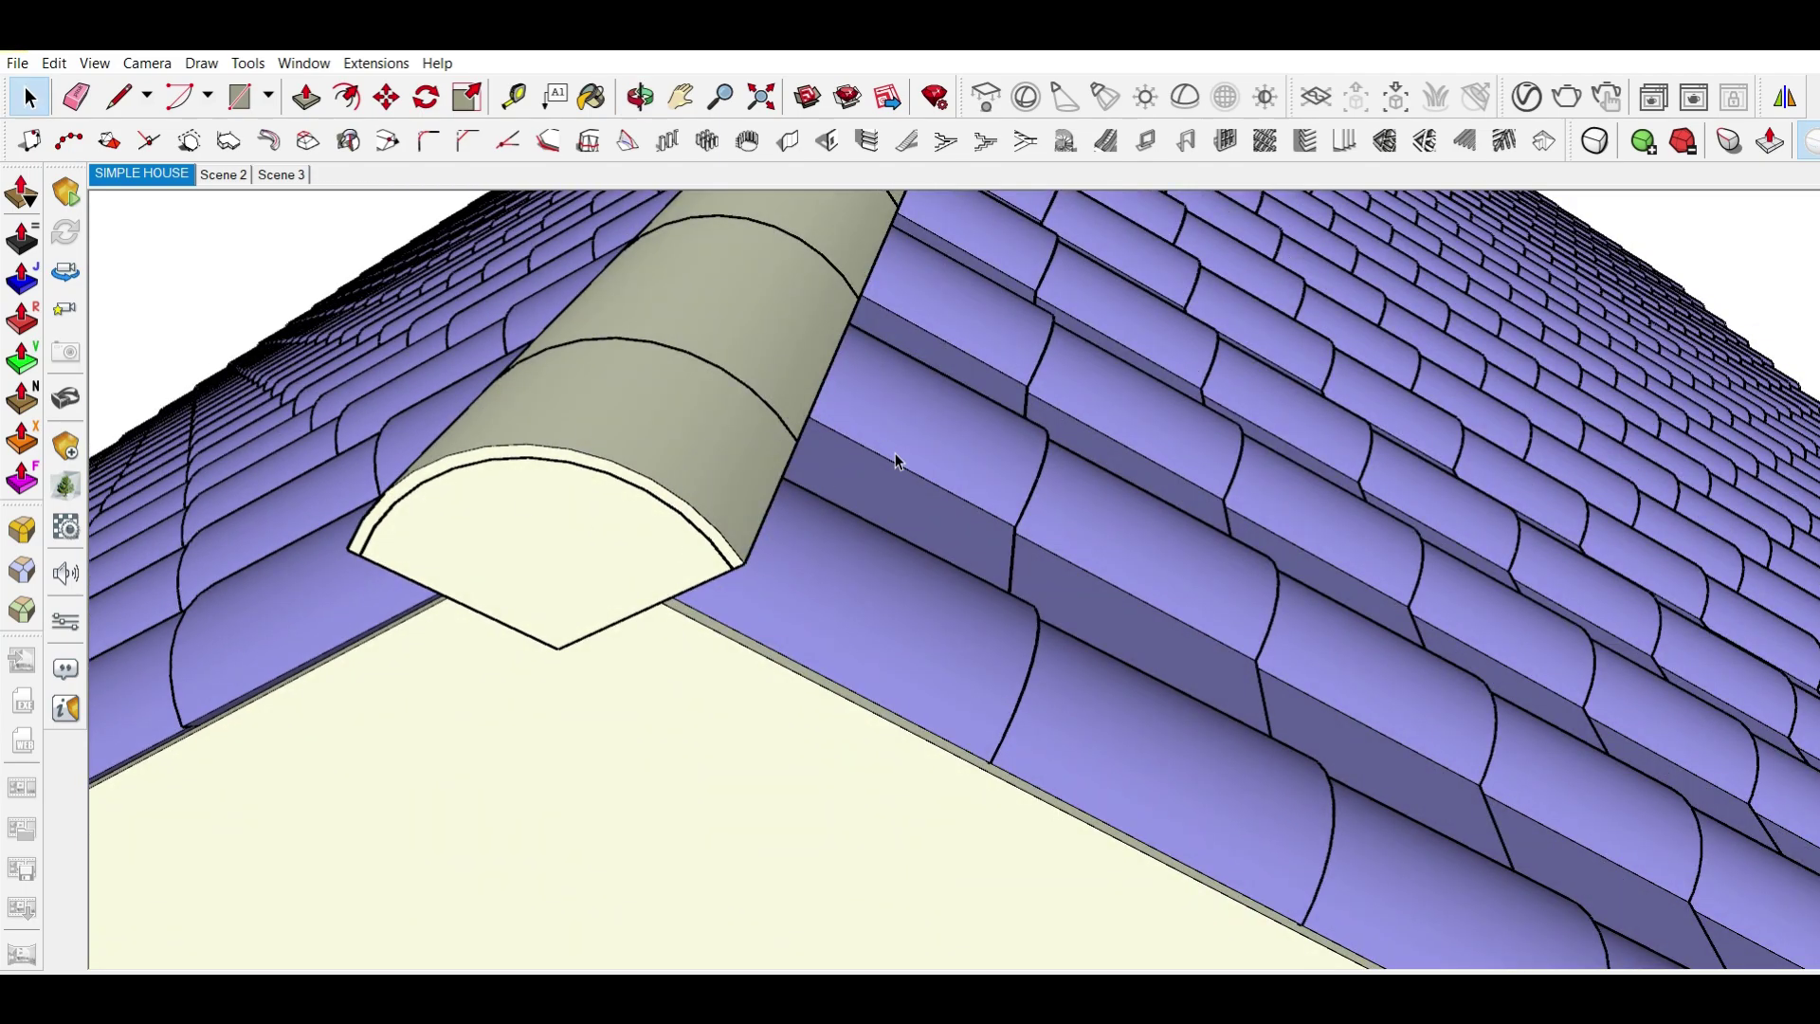
scroll(898, 462, "down", 3)
scroll(739, 521, "down", 2)
mouse_move(610, 528)
middle_mouse_down()
mouse_move(778, 569)
mouse_move(981, 663)
middle_mouse_up()
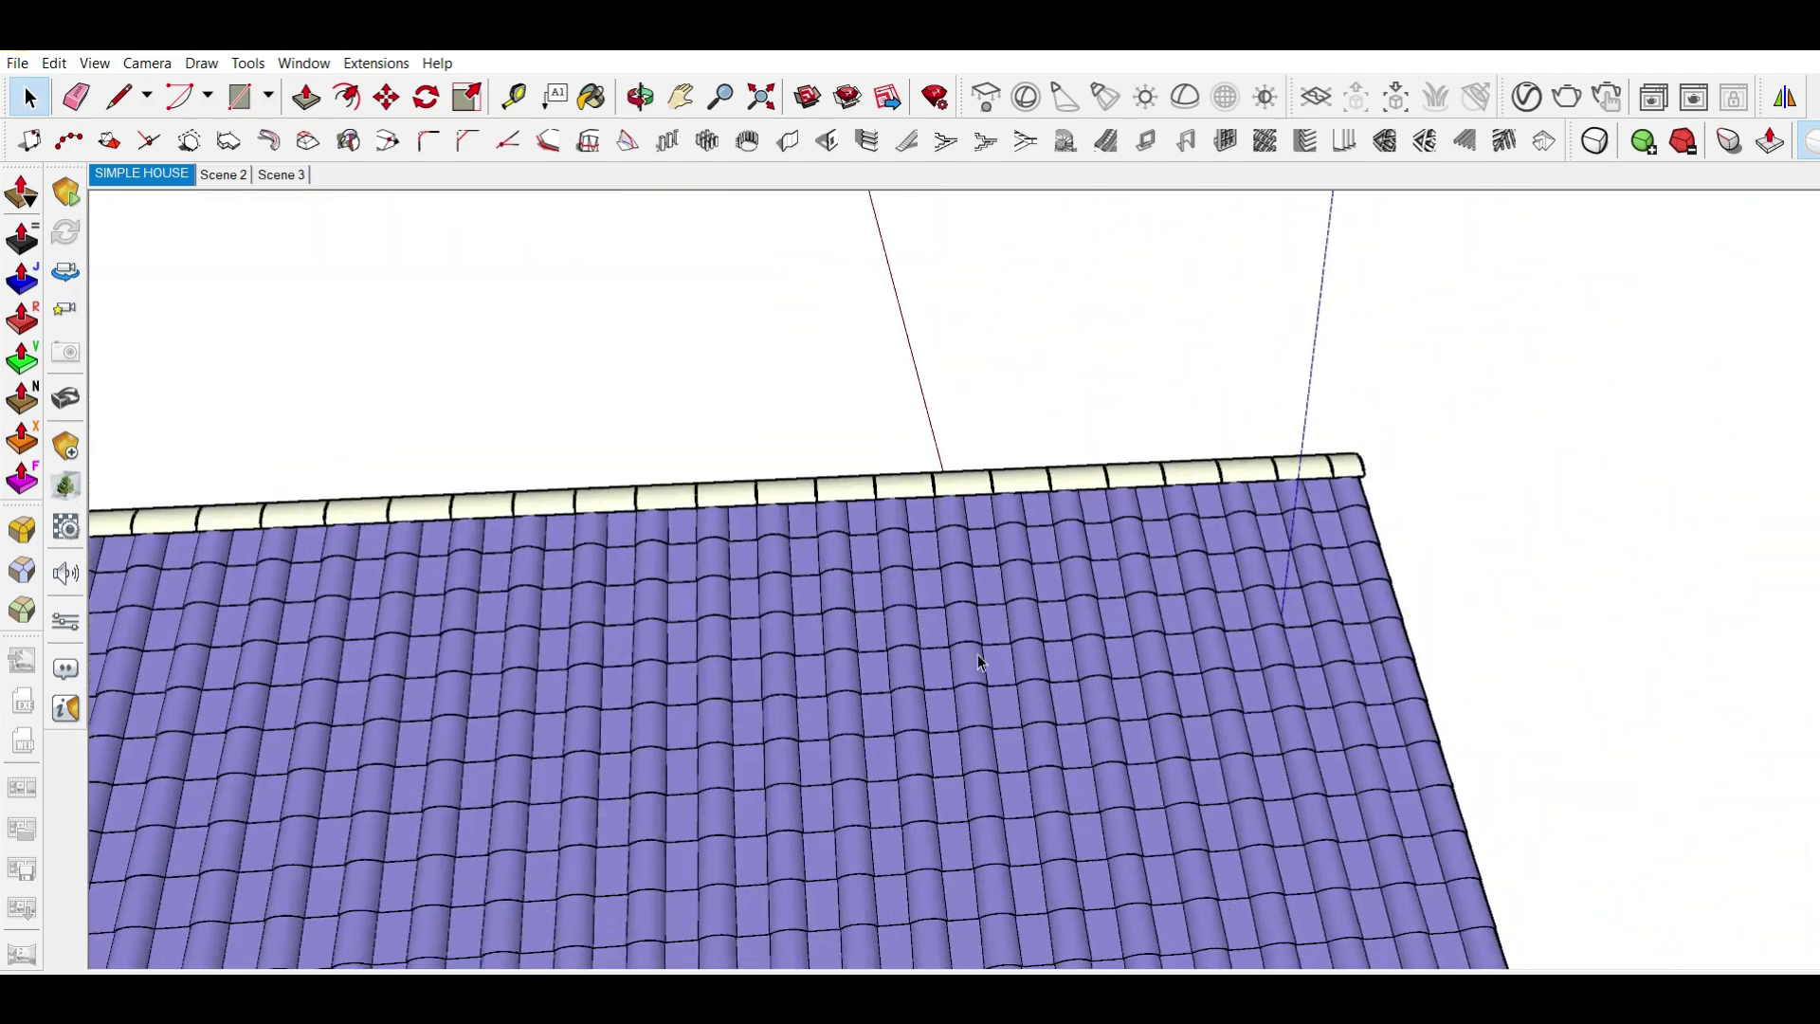
scroll(981, 663, "down", 3)
mouse_move(772, 569)
middle_mouse_down()
mouse_move(752, 449)
mouse_move(714, 446)
middle_mouse_up()
- Draw a line and a 2-point arc across the ridge cap's end to form a half-round face
scroll(1027, 417, "up", 5)
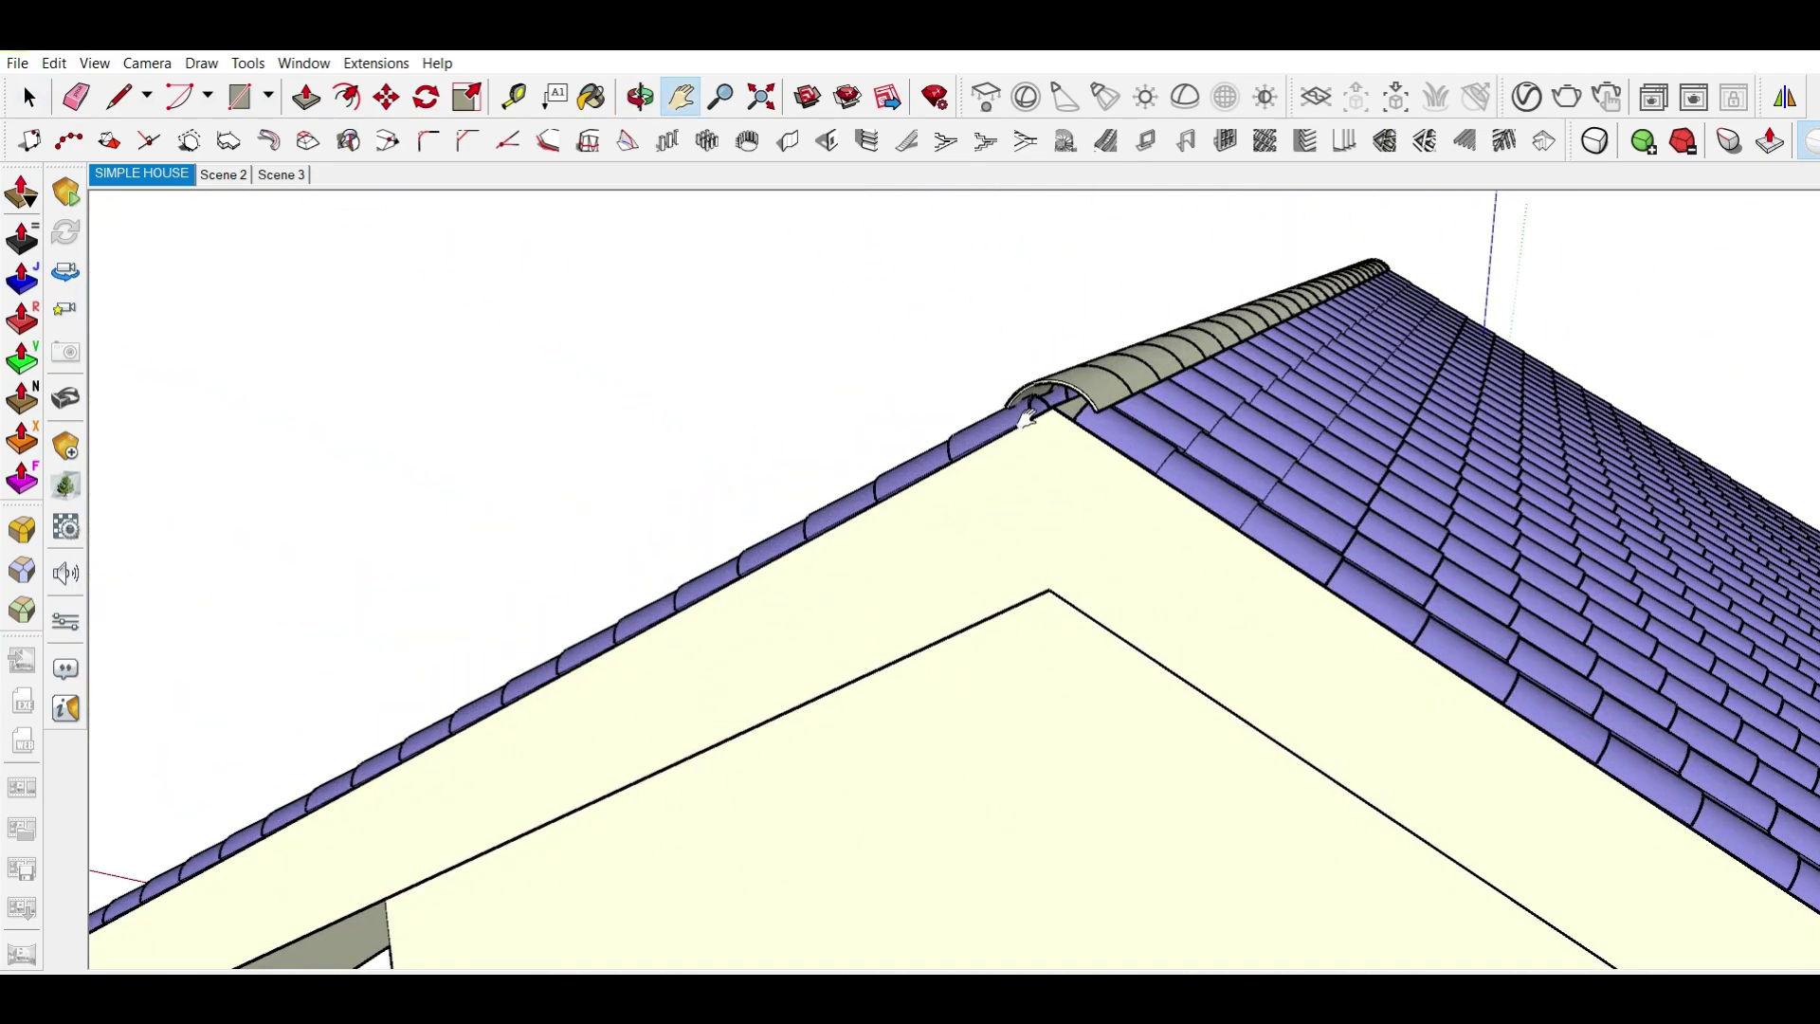
mouse_move(1027, 418)
middle_mouse_down()
mouse_move(1060, 399)
mouse_move(1117, 525)
mouse_move(1000, 508)
middle_mouse_up()
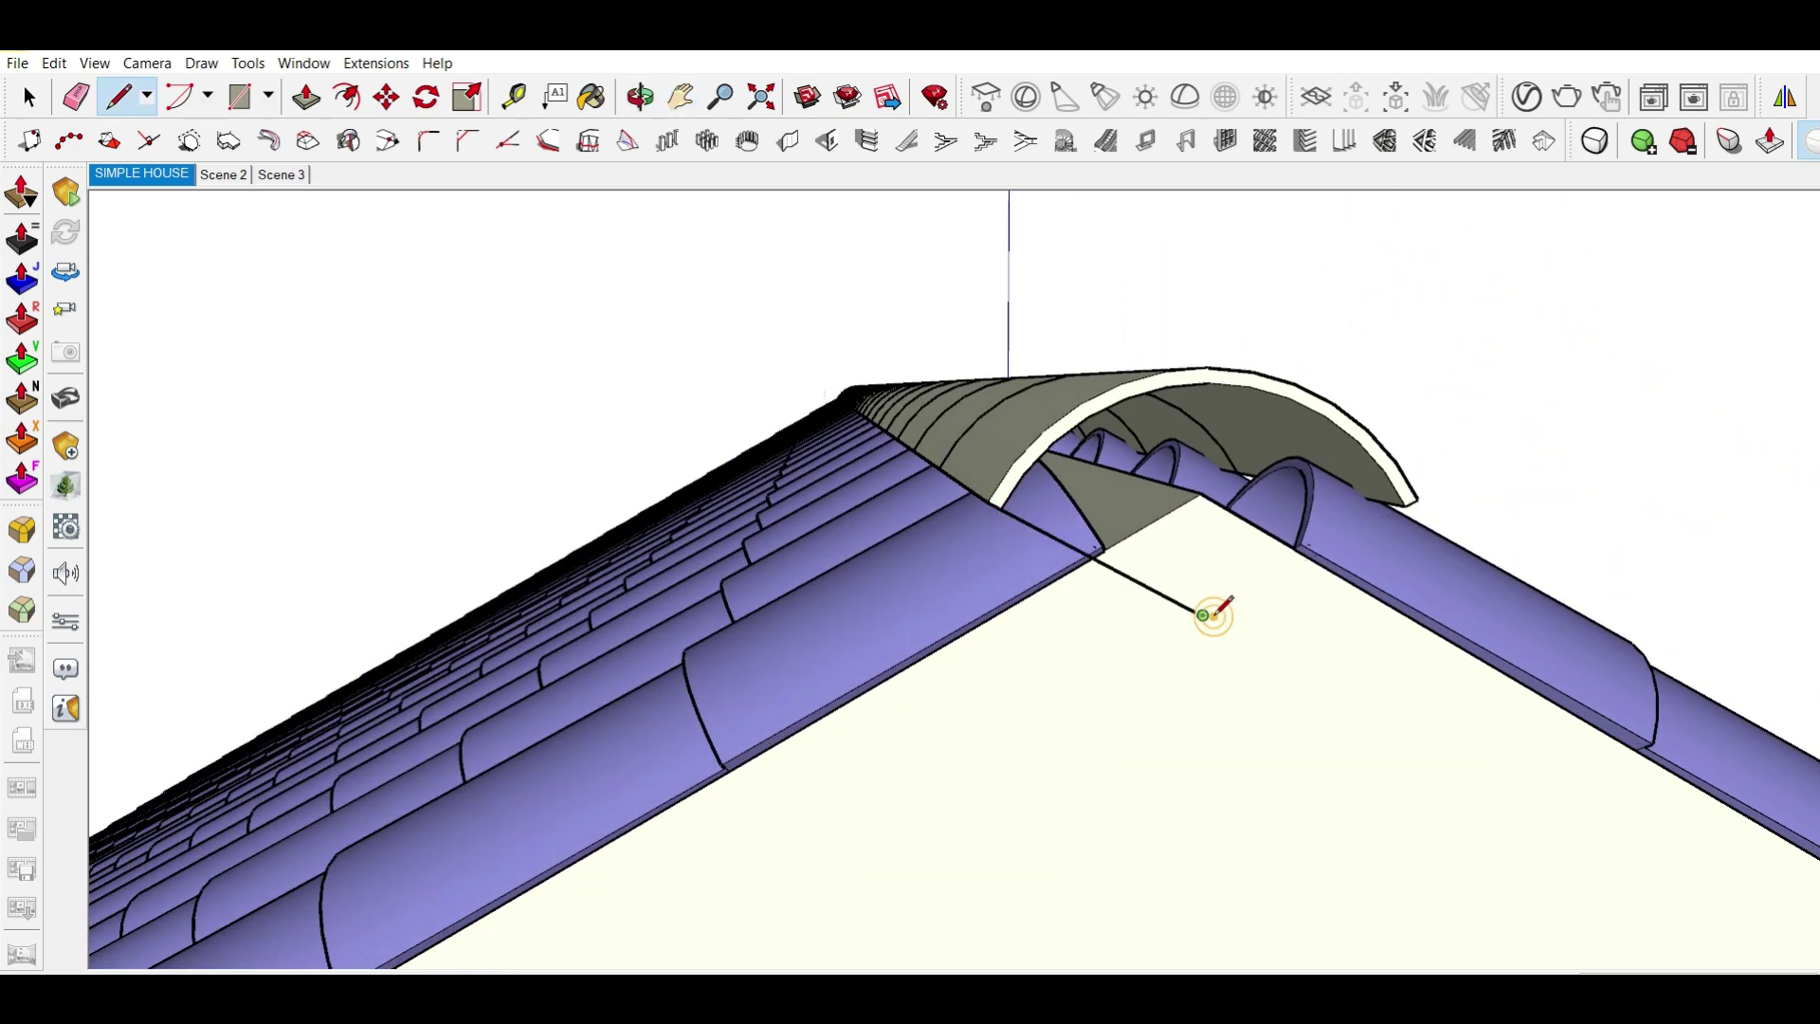
left_click(1406, 505)
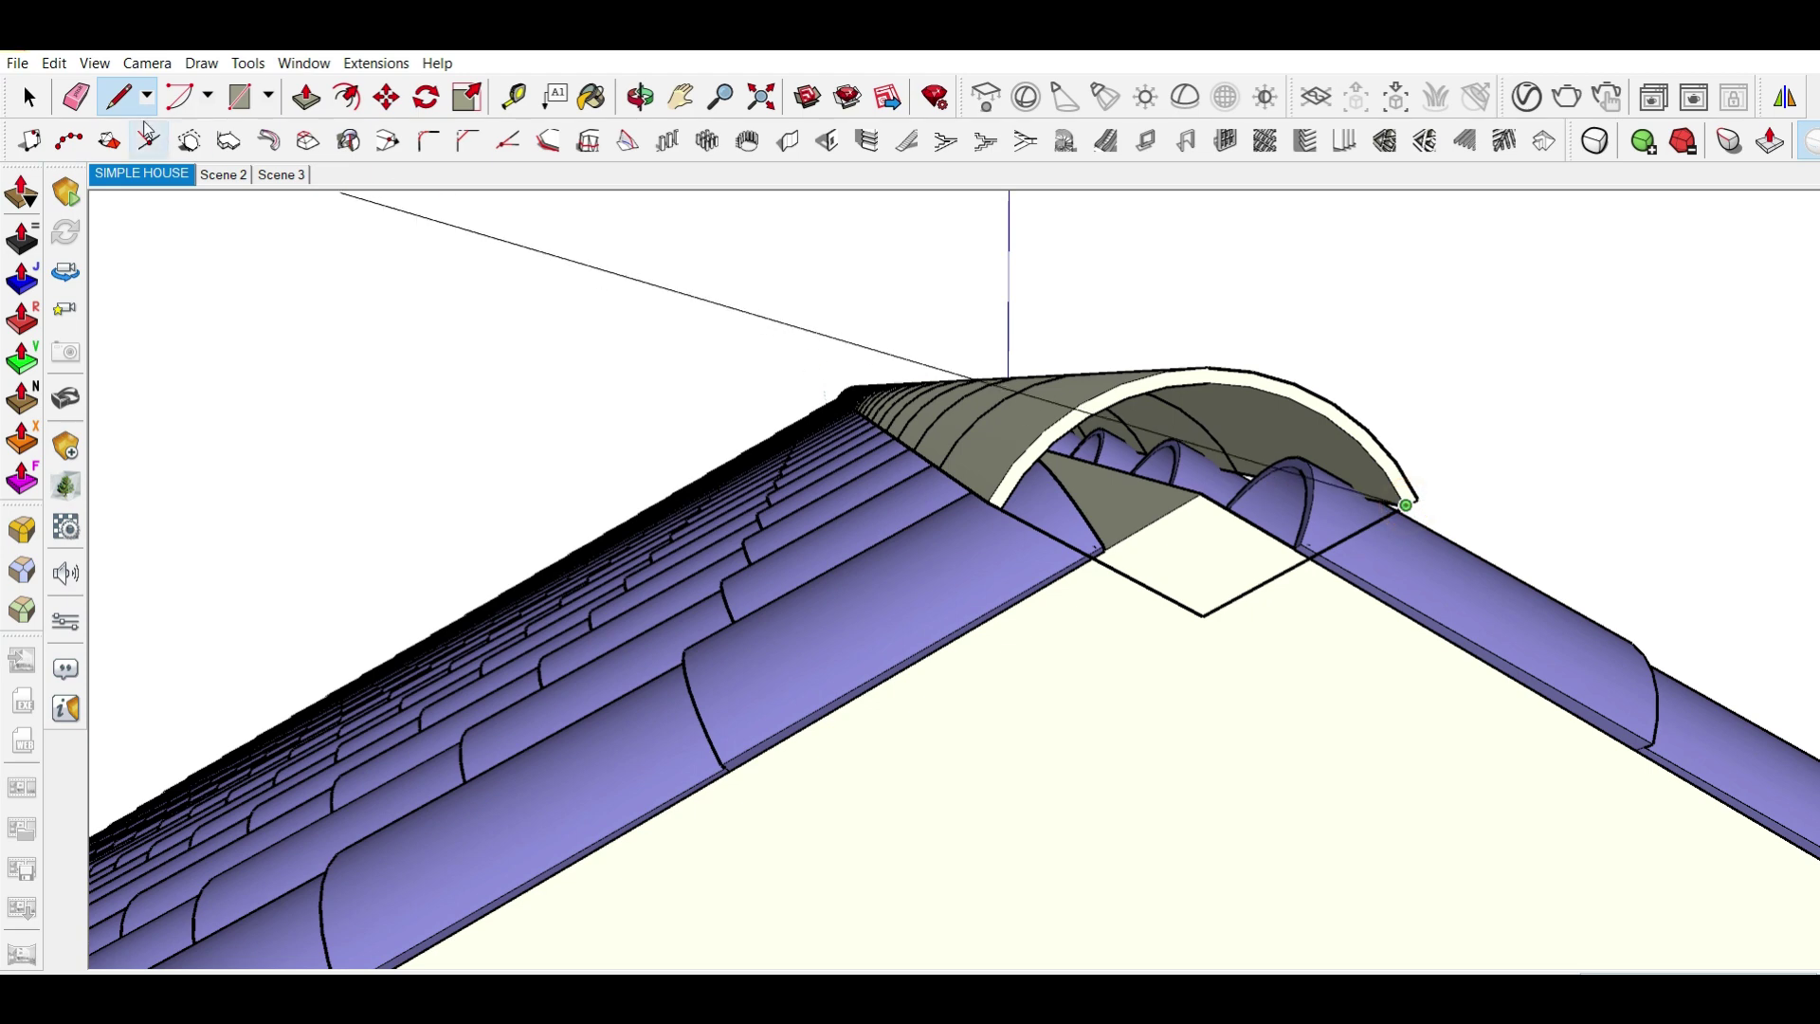
left_click(180, 96)
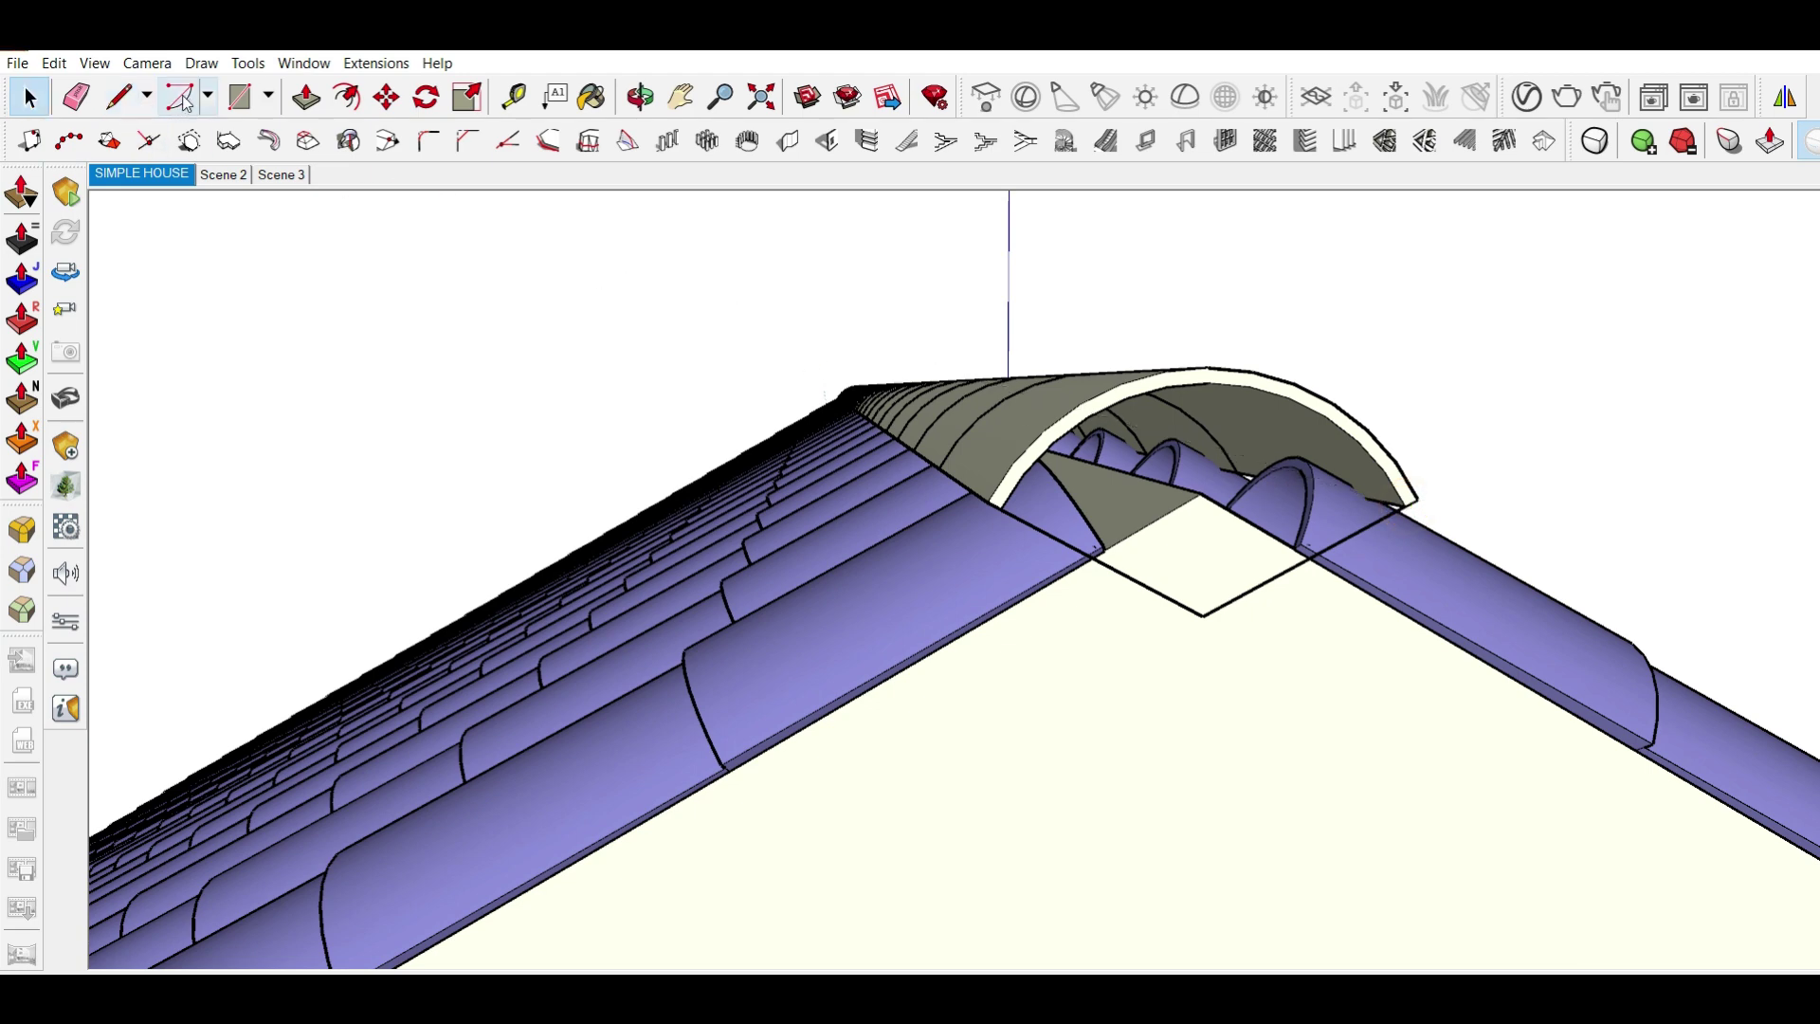
left_click(1202, 614)
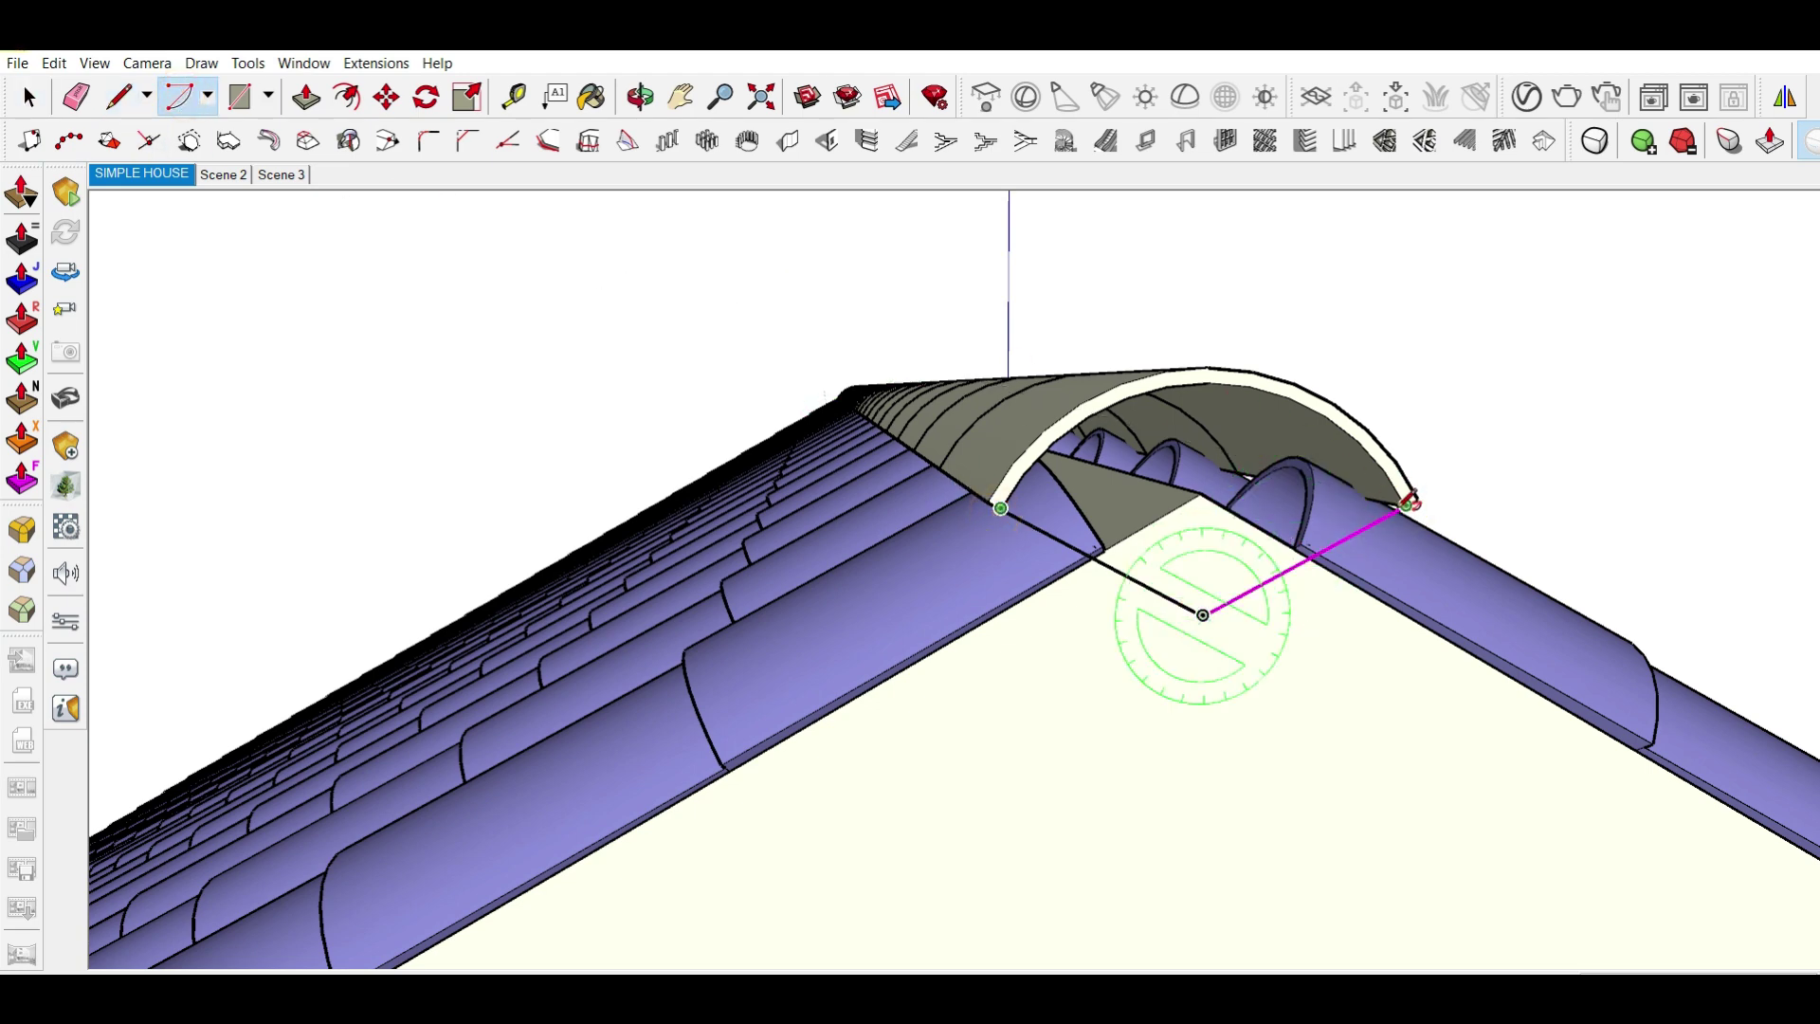
left_click(1406, 505)
key("space")
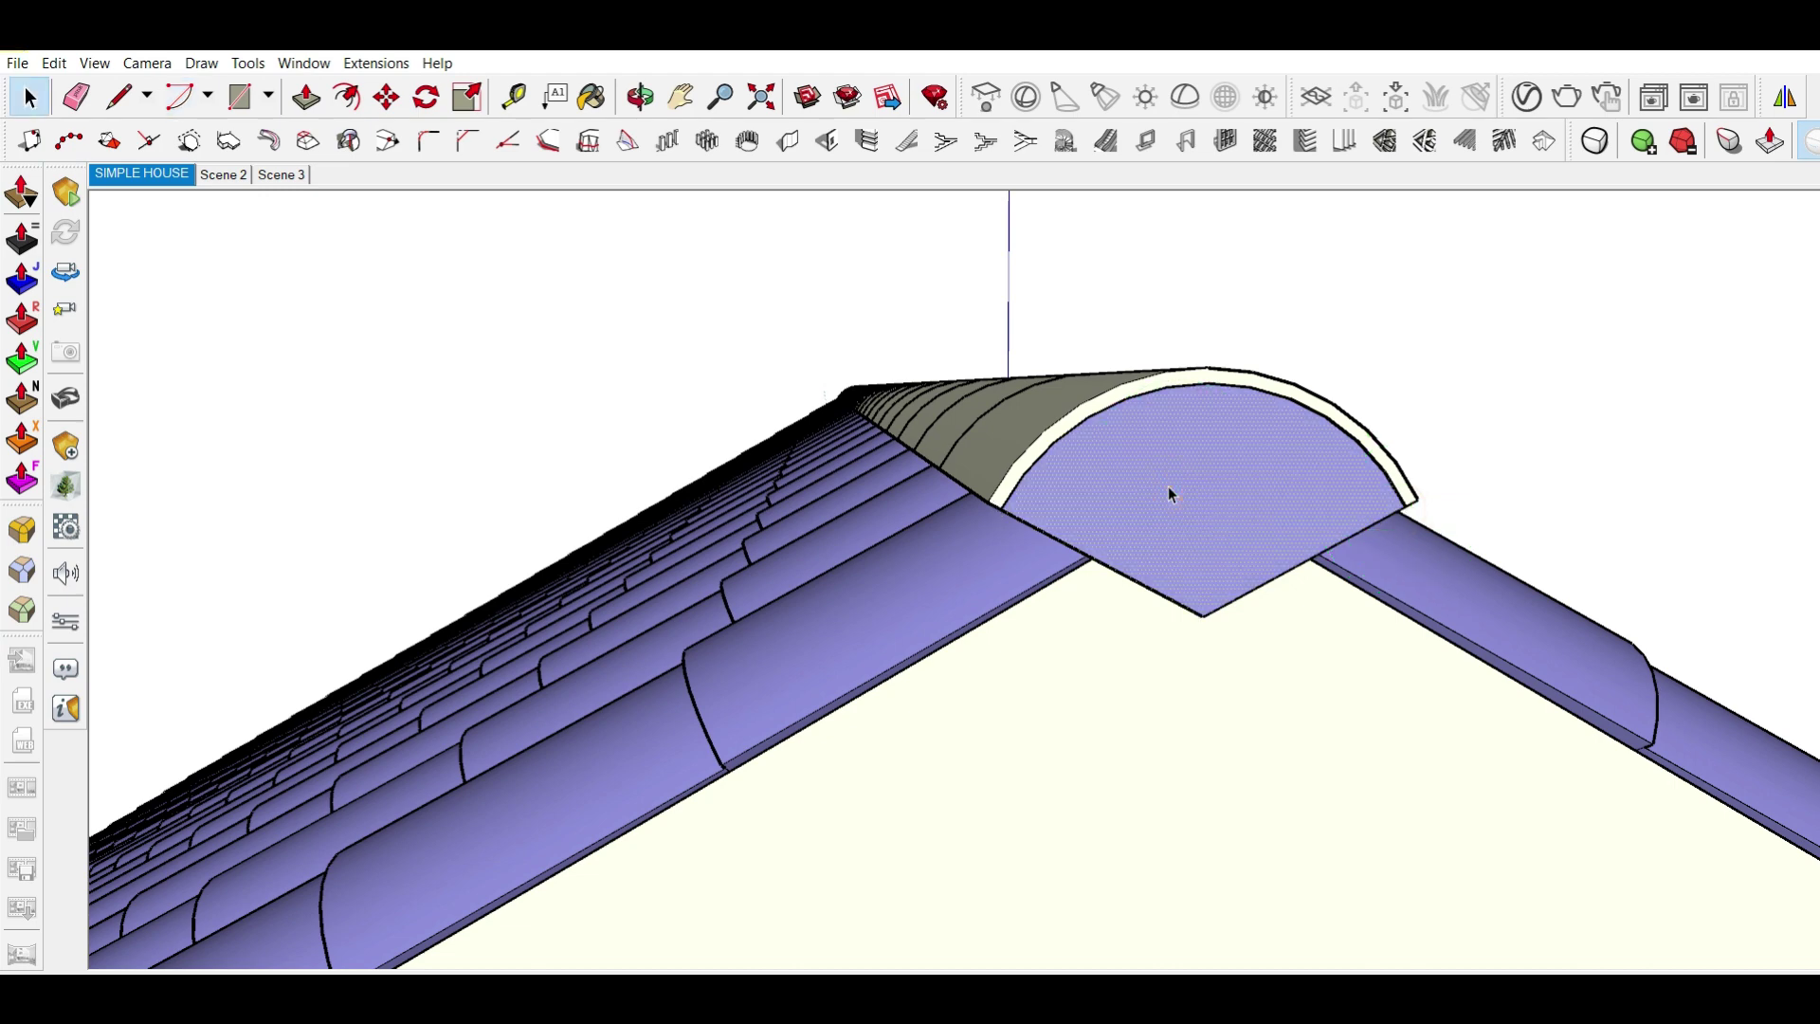
- Make the new half-round end face a component
double_click(1168, 487)
key("g")
left_click(952, 700)
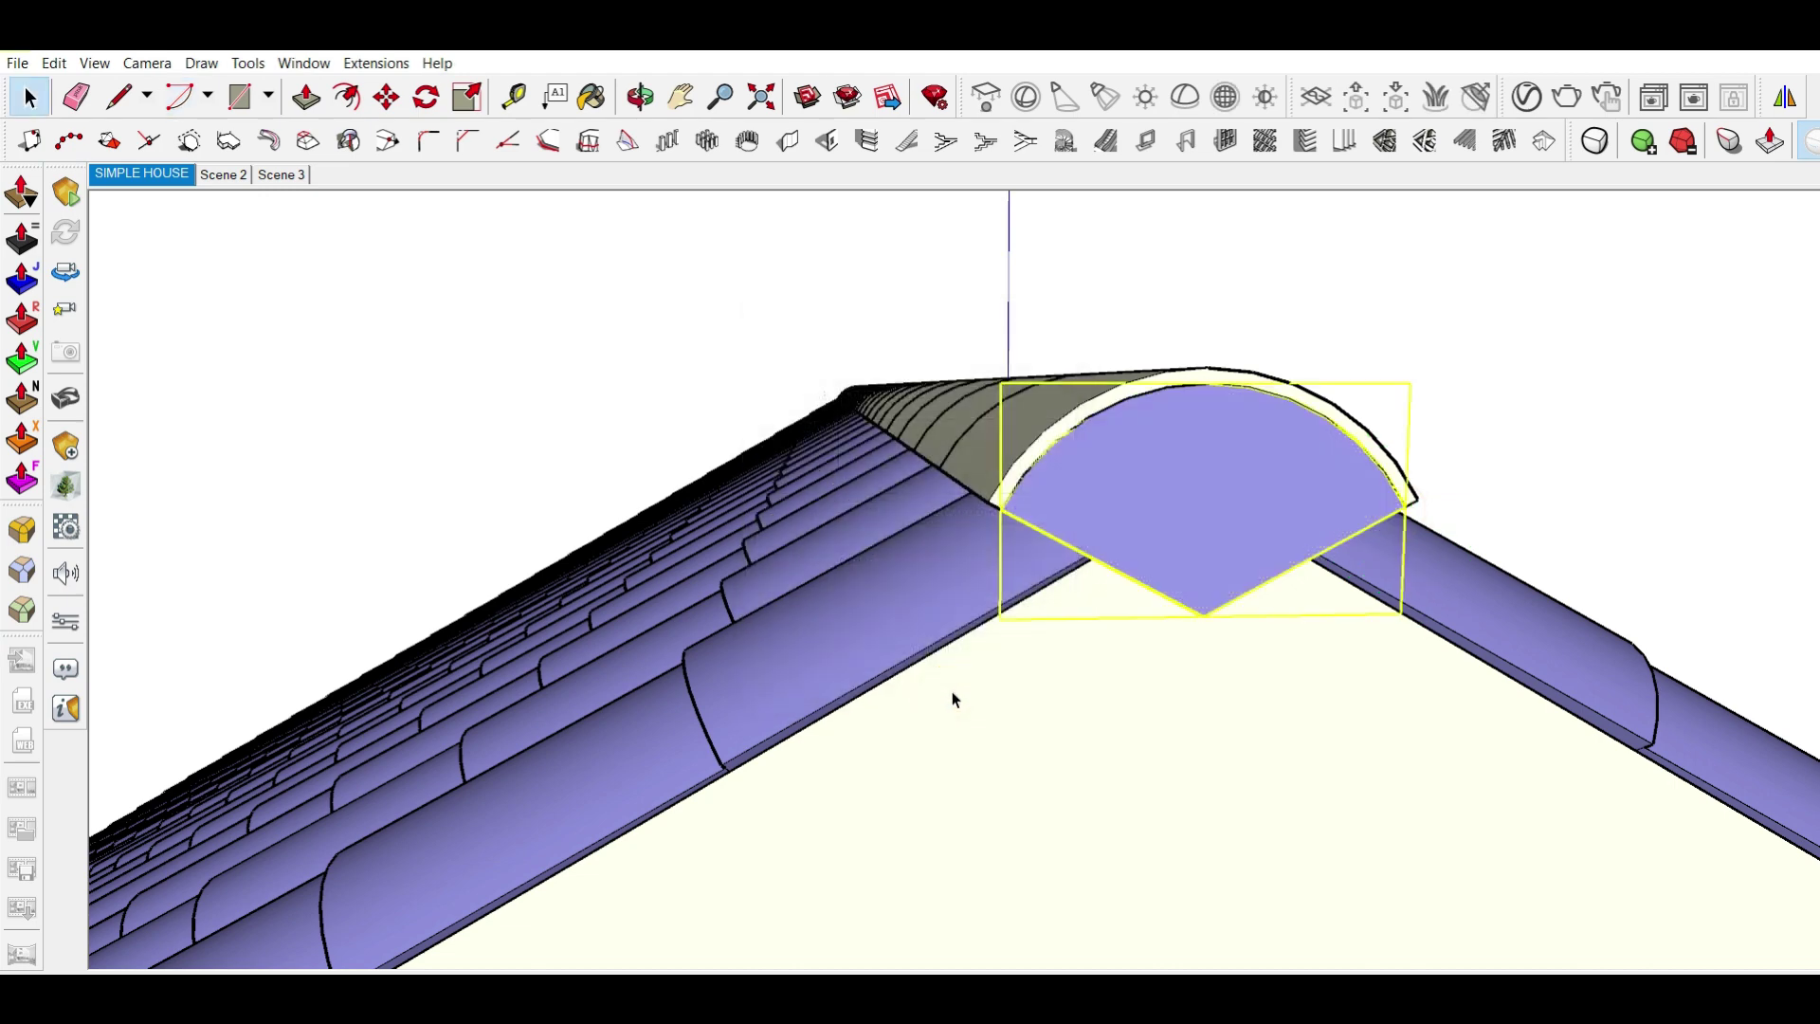
- Inside the ridge cap, extrude its end face slightly with Push/Pull
mouse_move(1304, 304)
middle_mouse_down()
mouse_move(1223, 690)
mouse_move(963, 601)
middle_mouse_up()
double_click(963, 601)
left_click(987, 607)
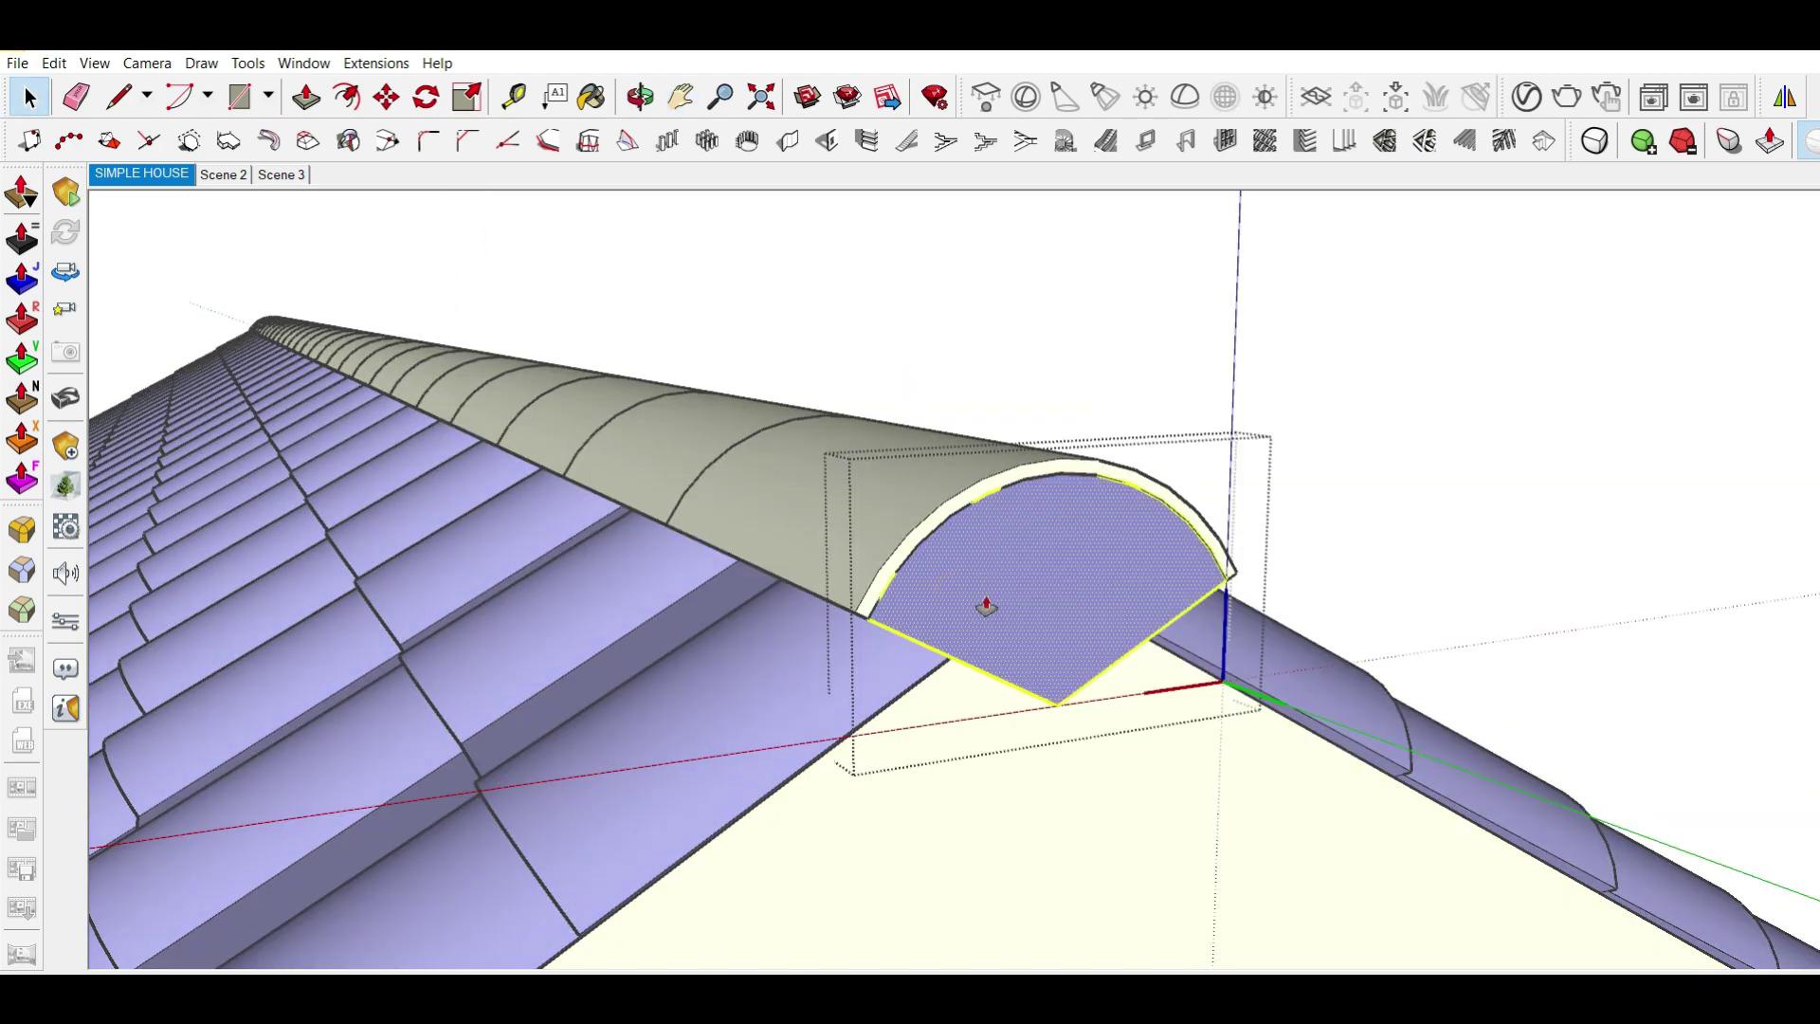
key("p")
left_click(988, 602)
key("space")
- Push the ridge cap's end rim outward, then leave the cap's editing context
scroll(880, 516, "up", 2)
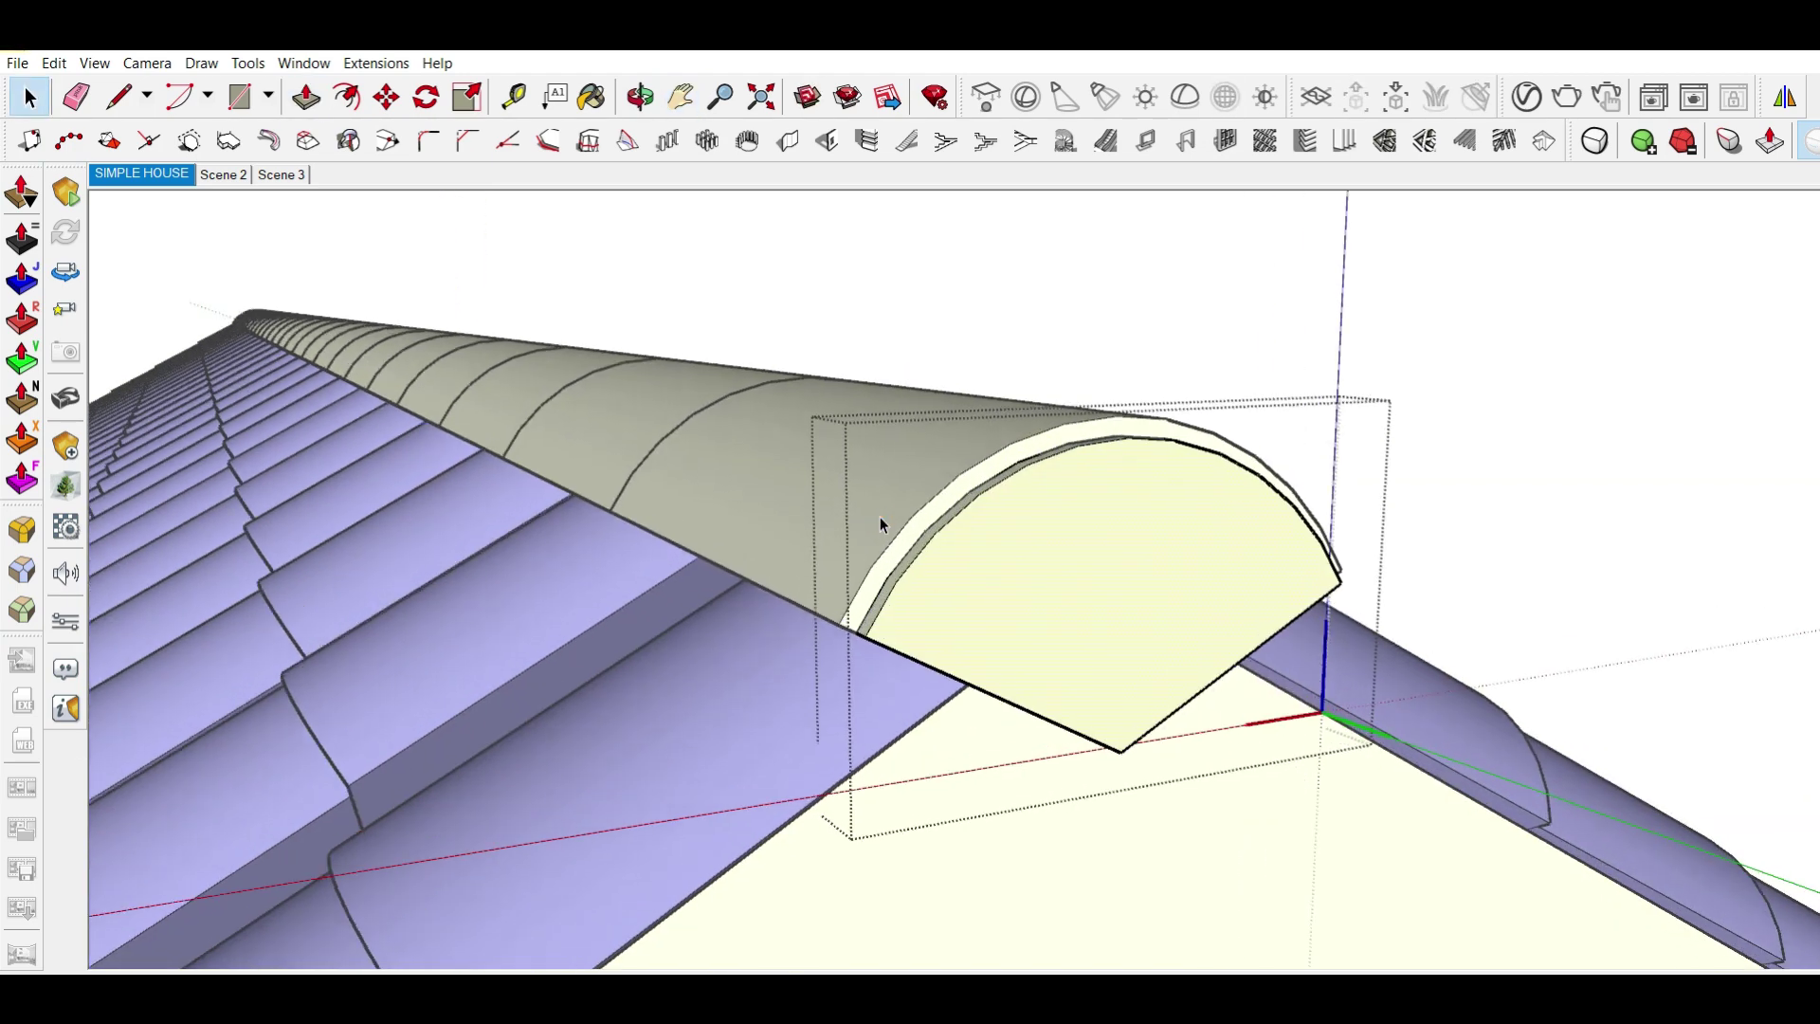
scroll(880, 515, "down", 2)
left_click(882, 565)
key("p")
scroll(882, 586, "up", 2)
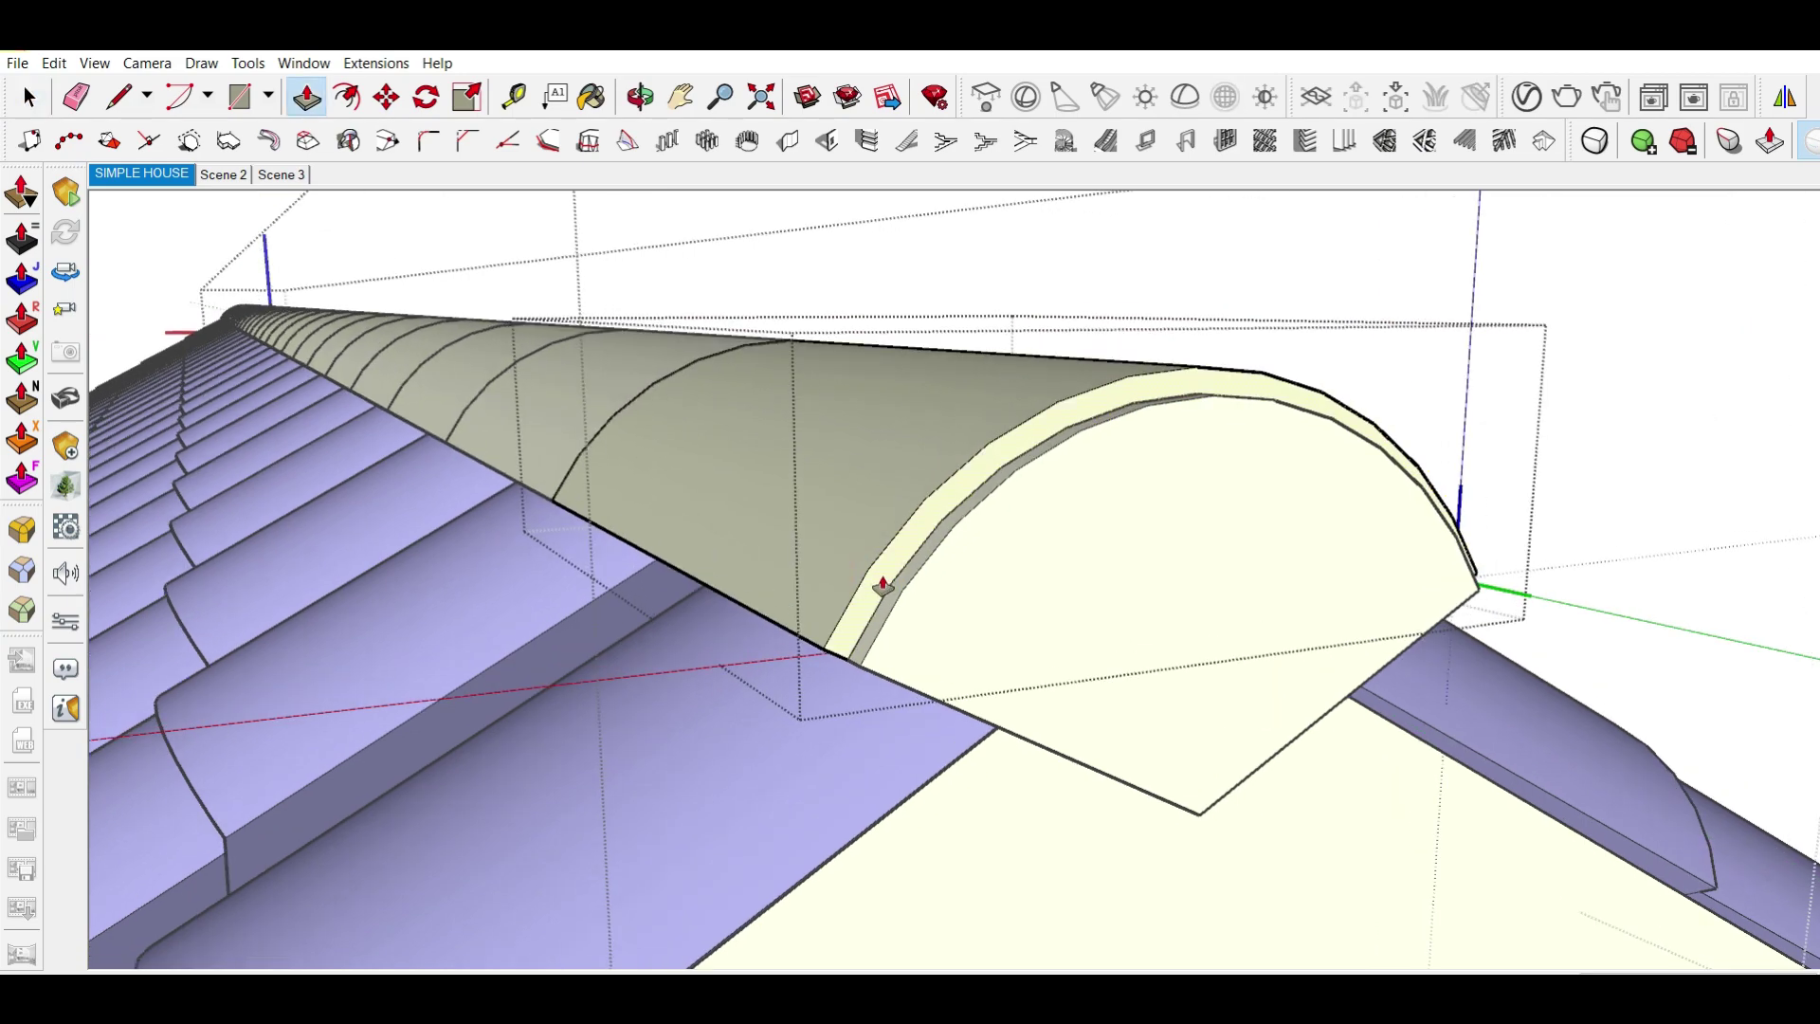
left_click(881, 586)
left_click(877, 630)
key("space")
left_click(1330, 248)
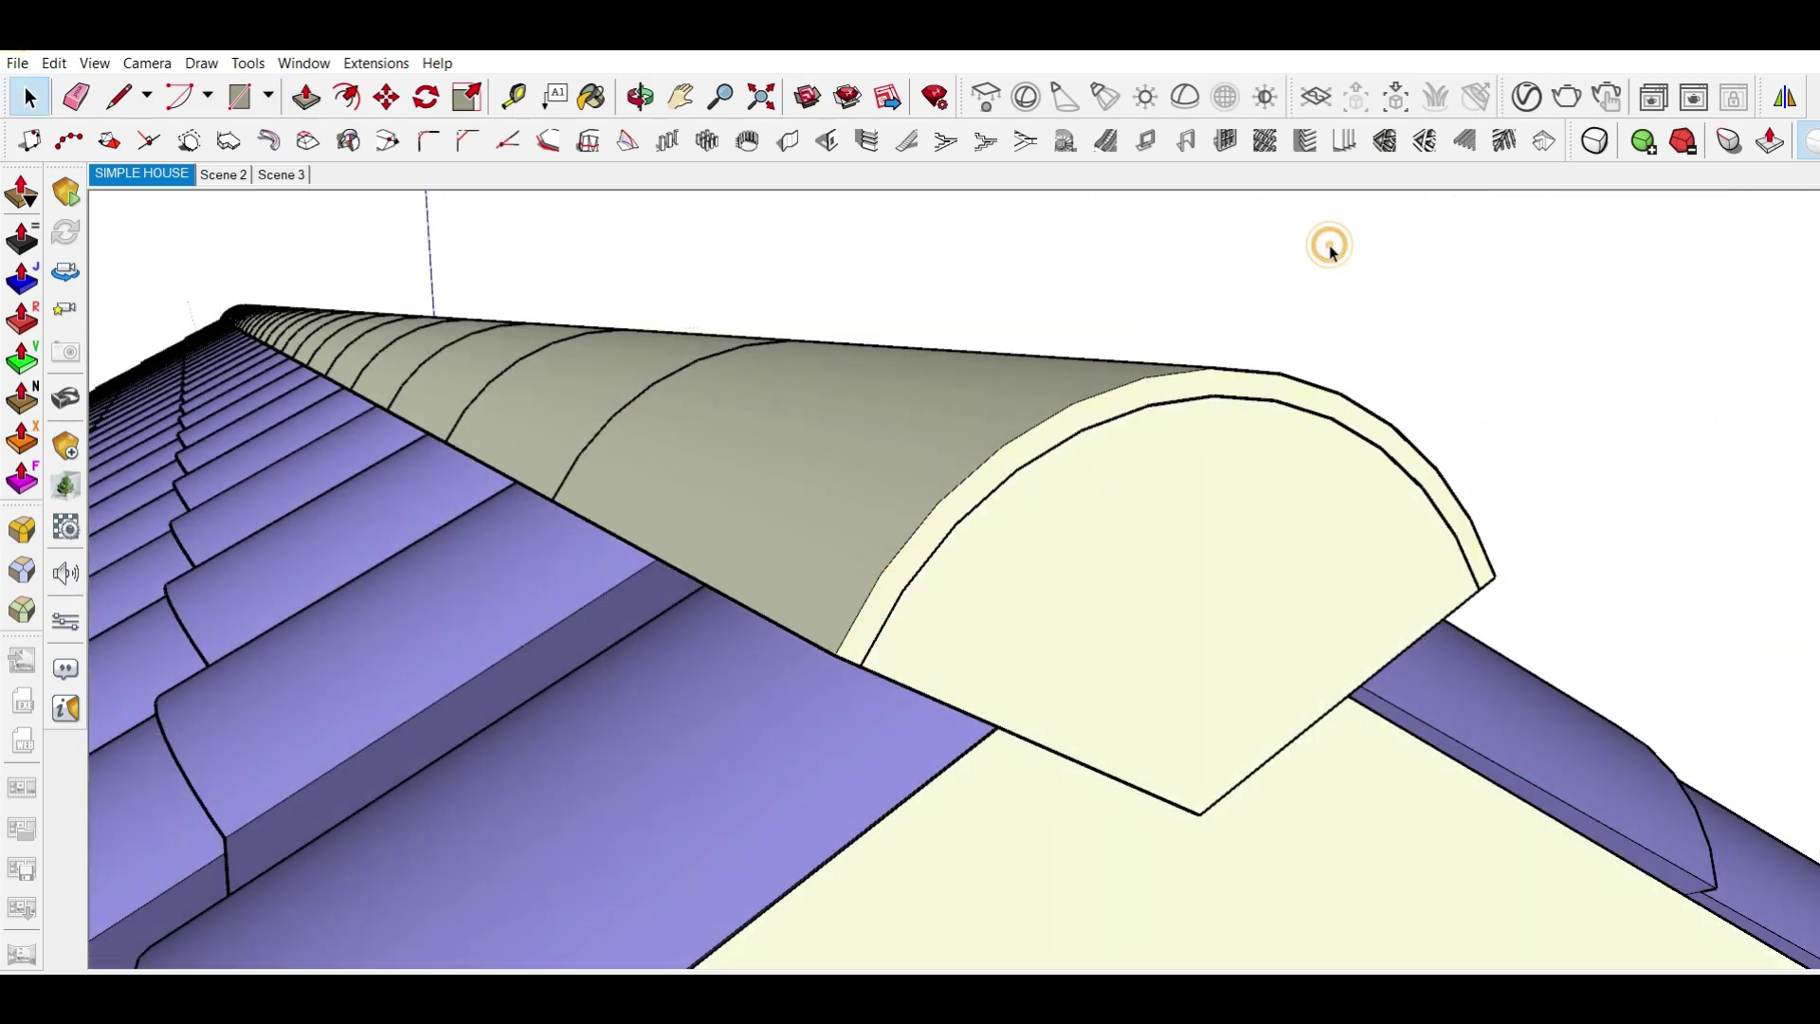
- Look over the whole roof and gable, then switch to Scene 2
scroll(1134, 601, "down", 2)
mouse_move(1134, 601)
middle_mouse_down()
mouse_move(1081, 691)
mouse_move(695, 715)
middle_mouse_up()
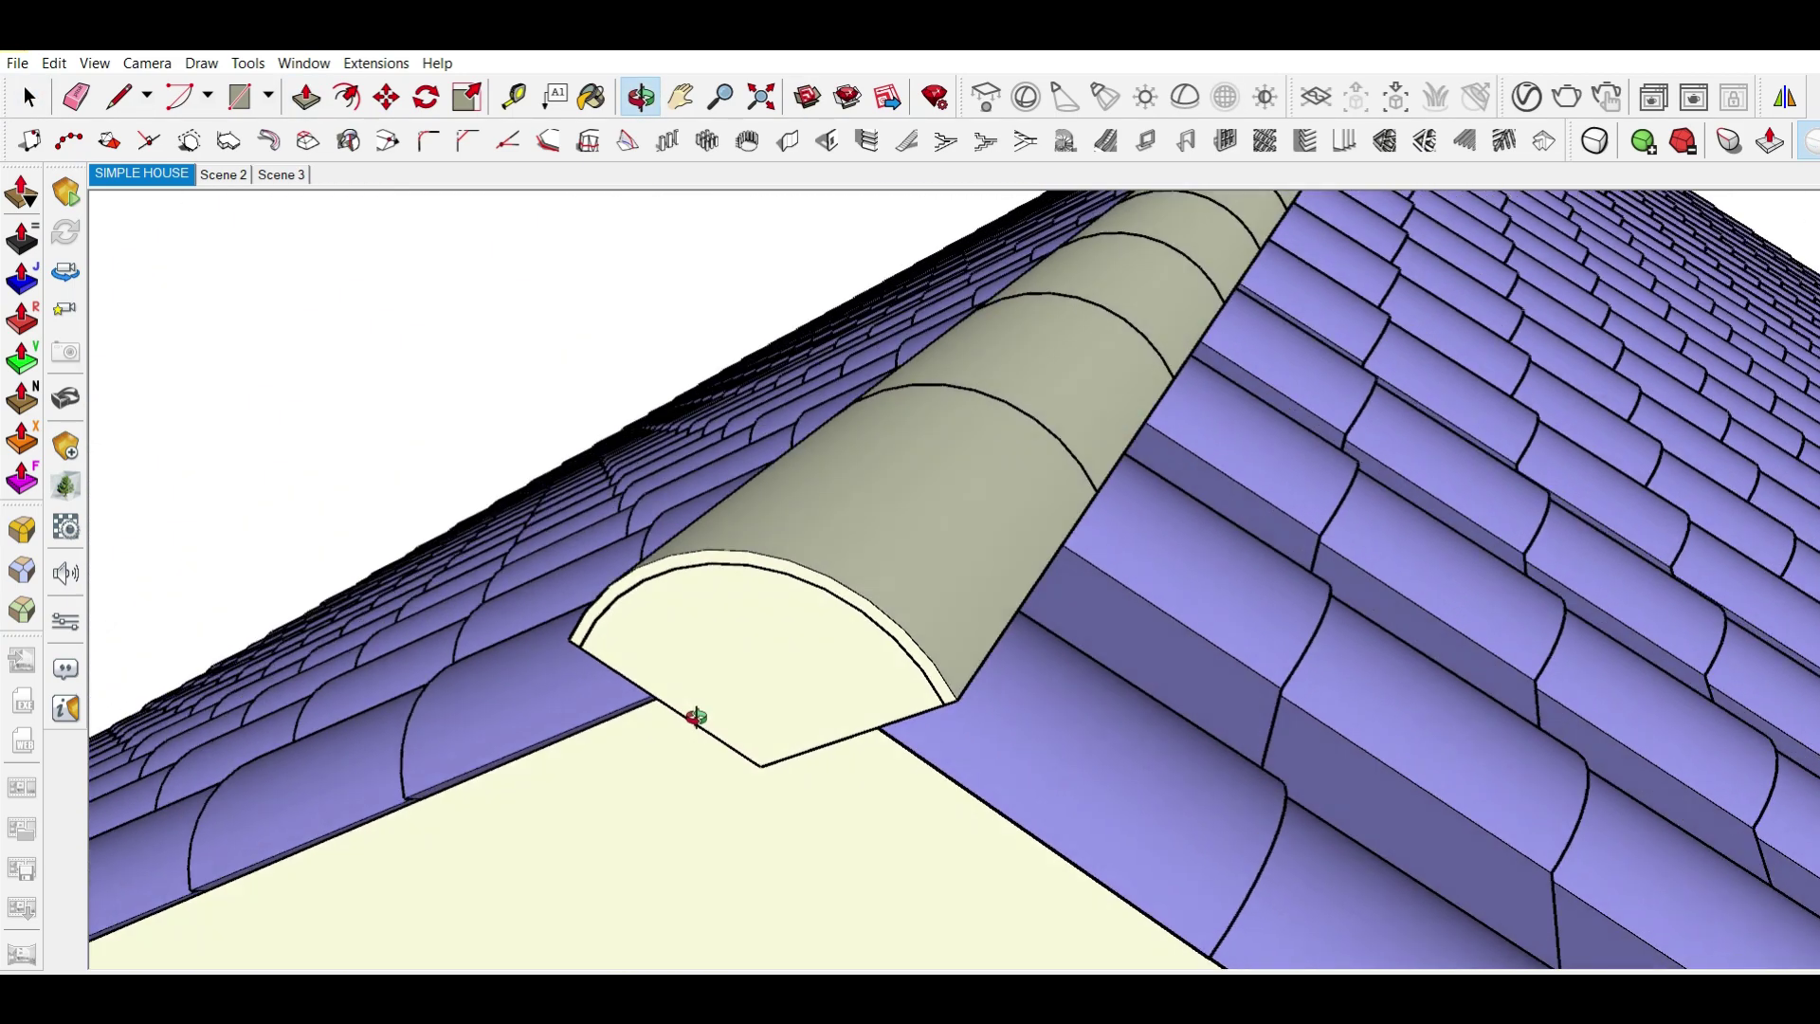
scroll(874, 739, "up", 2)
scroll(995, 572, "down", 2)
scroll(1033, 560, "down", 2)
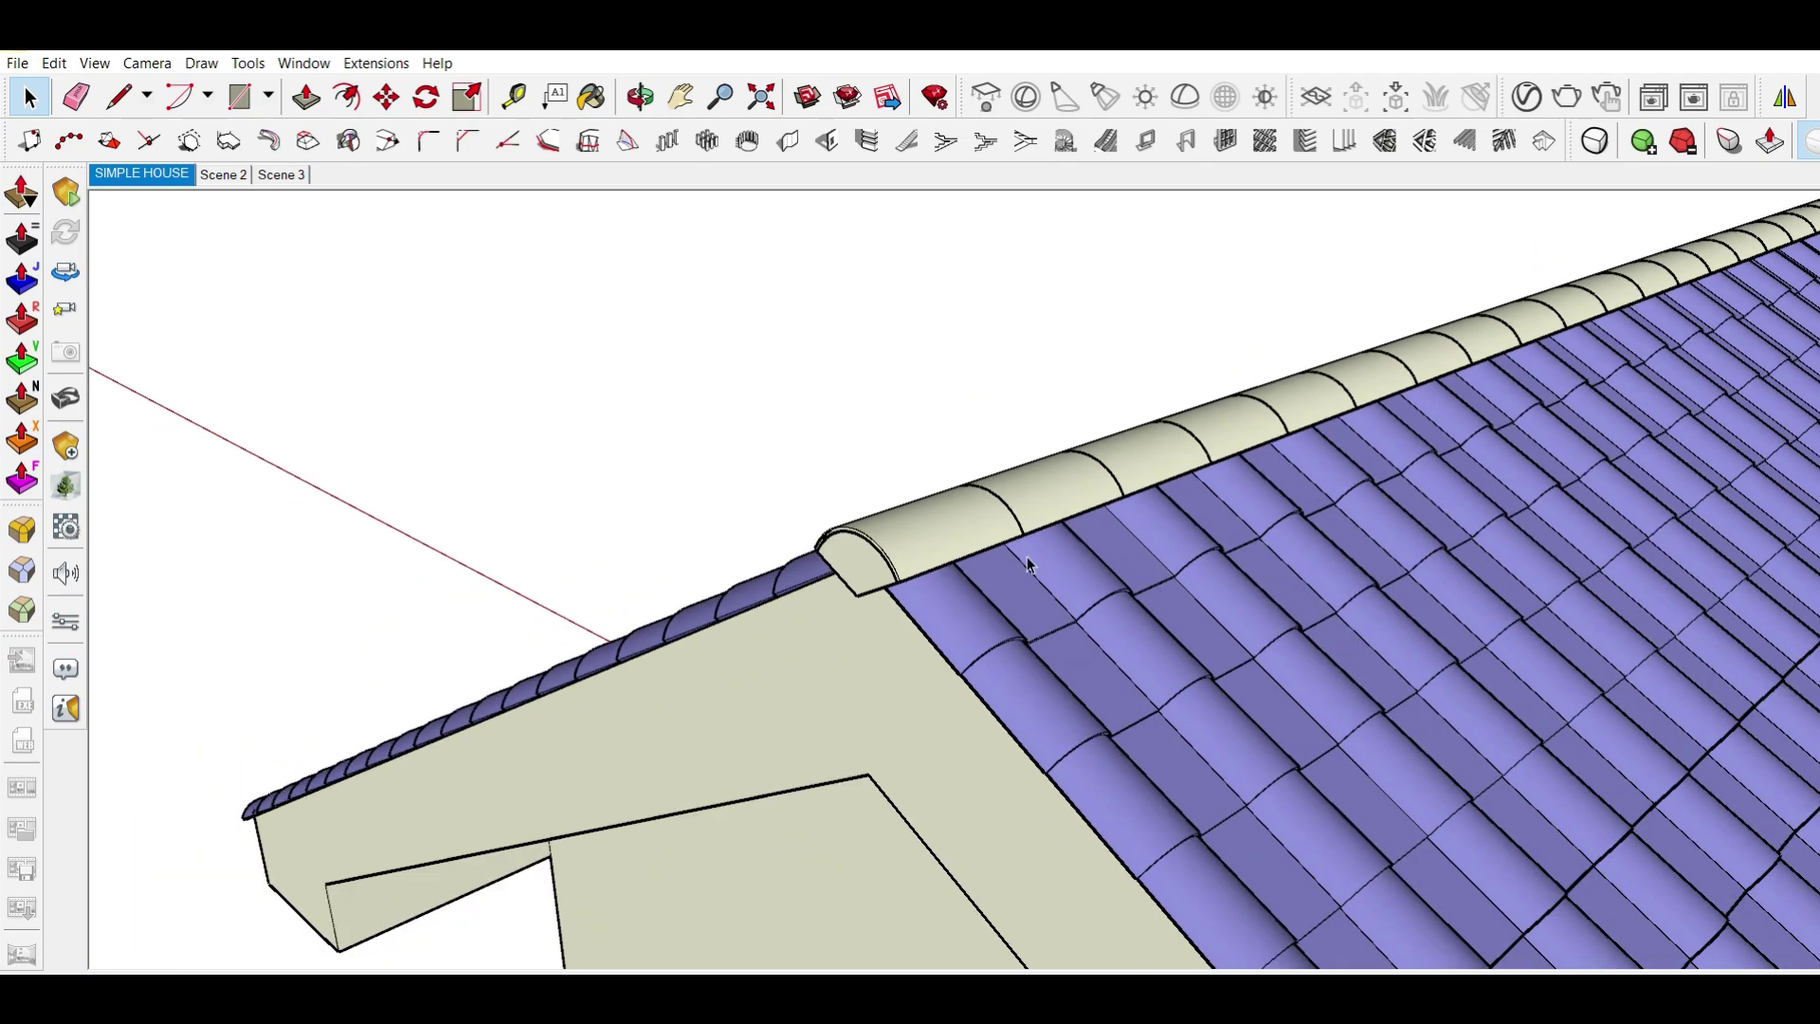
scroll(1252, 520, "down", 2)
mouse_move(1251, 521)
middle_mouse_down("shift")
mouse_move(1100, 377)
mouse_move(1158, 528)
mouse_move(996, 406)
mouse_move(1392, 347)
mouse_move(975, 509)
mouse_move(1585, 532)
mouse_move(641, 554)
middle_mouse_up("shift")
scroll(1100, 377, "down", 4)
scroll(1391, 347, "down", 2)
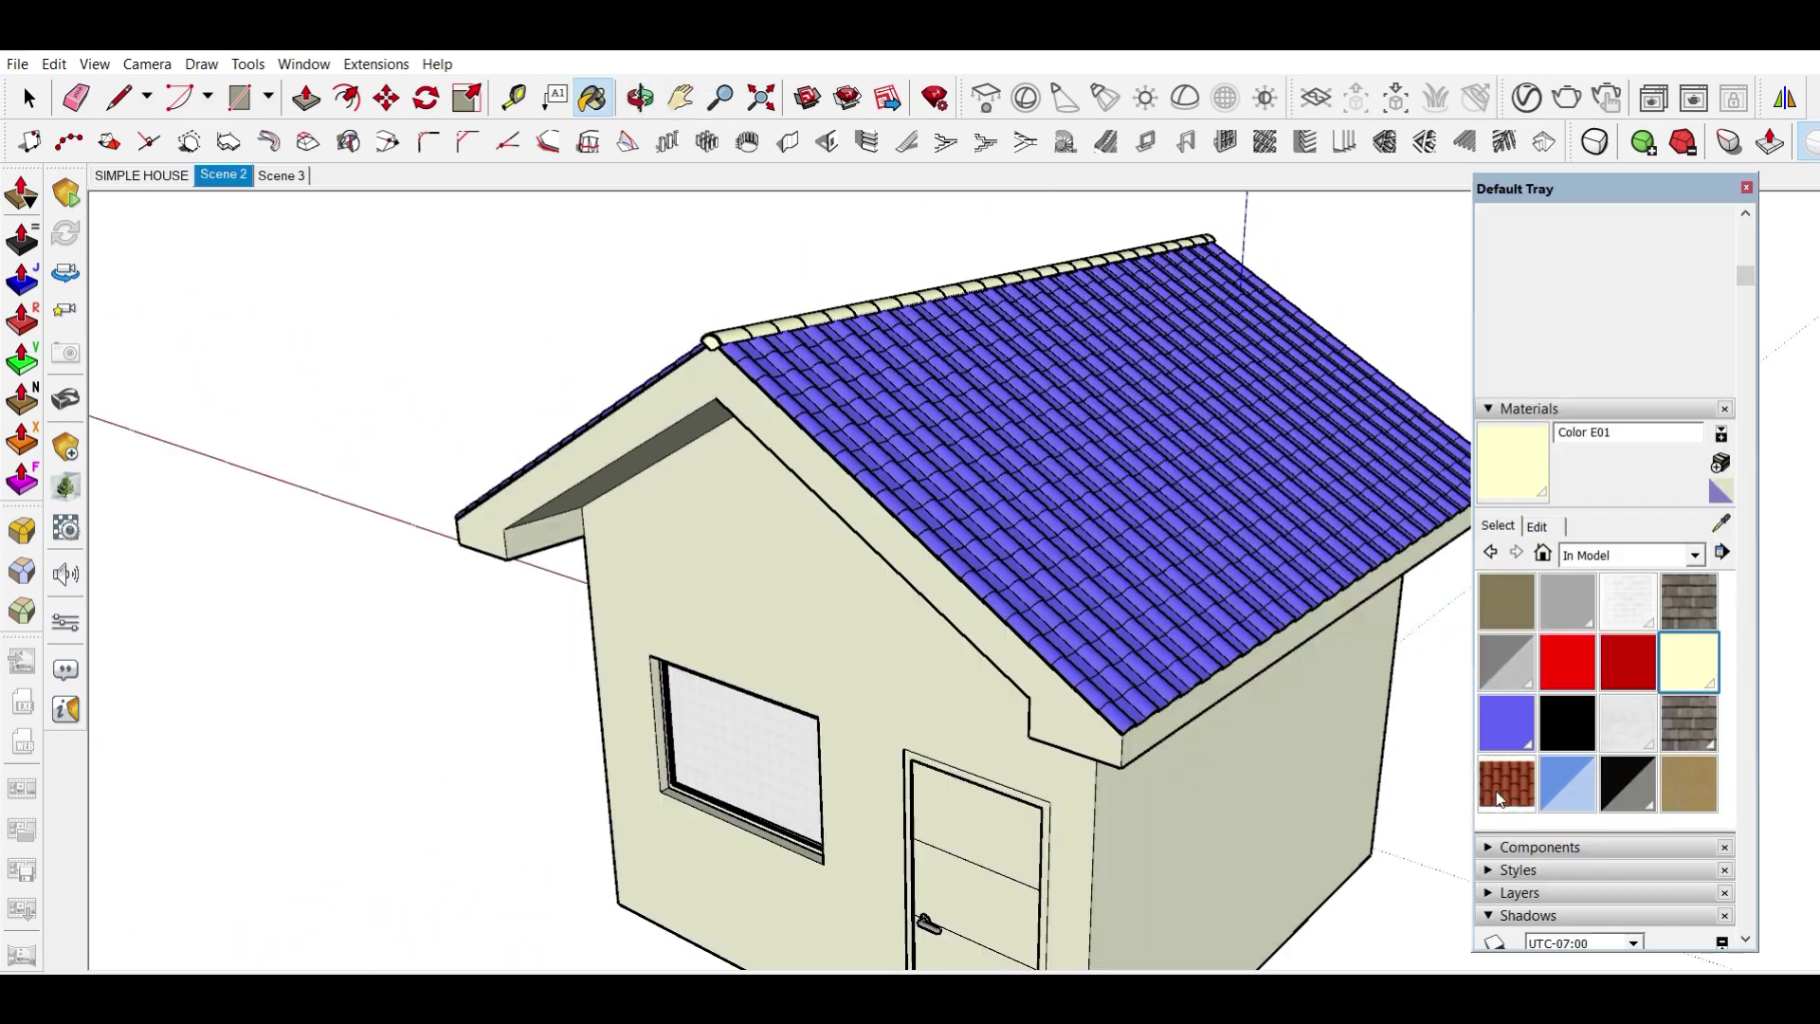
left_click(1498, 766)
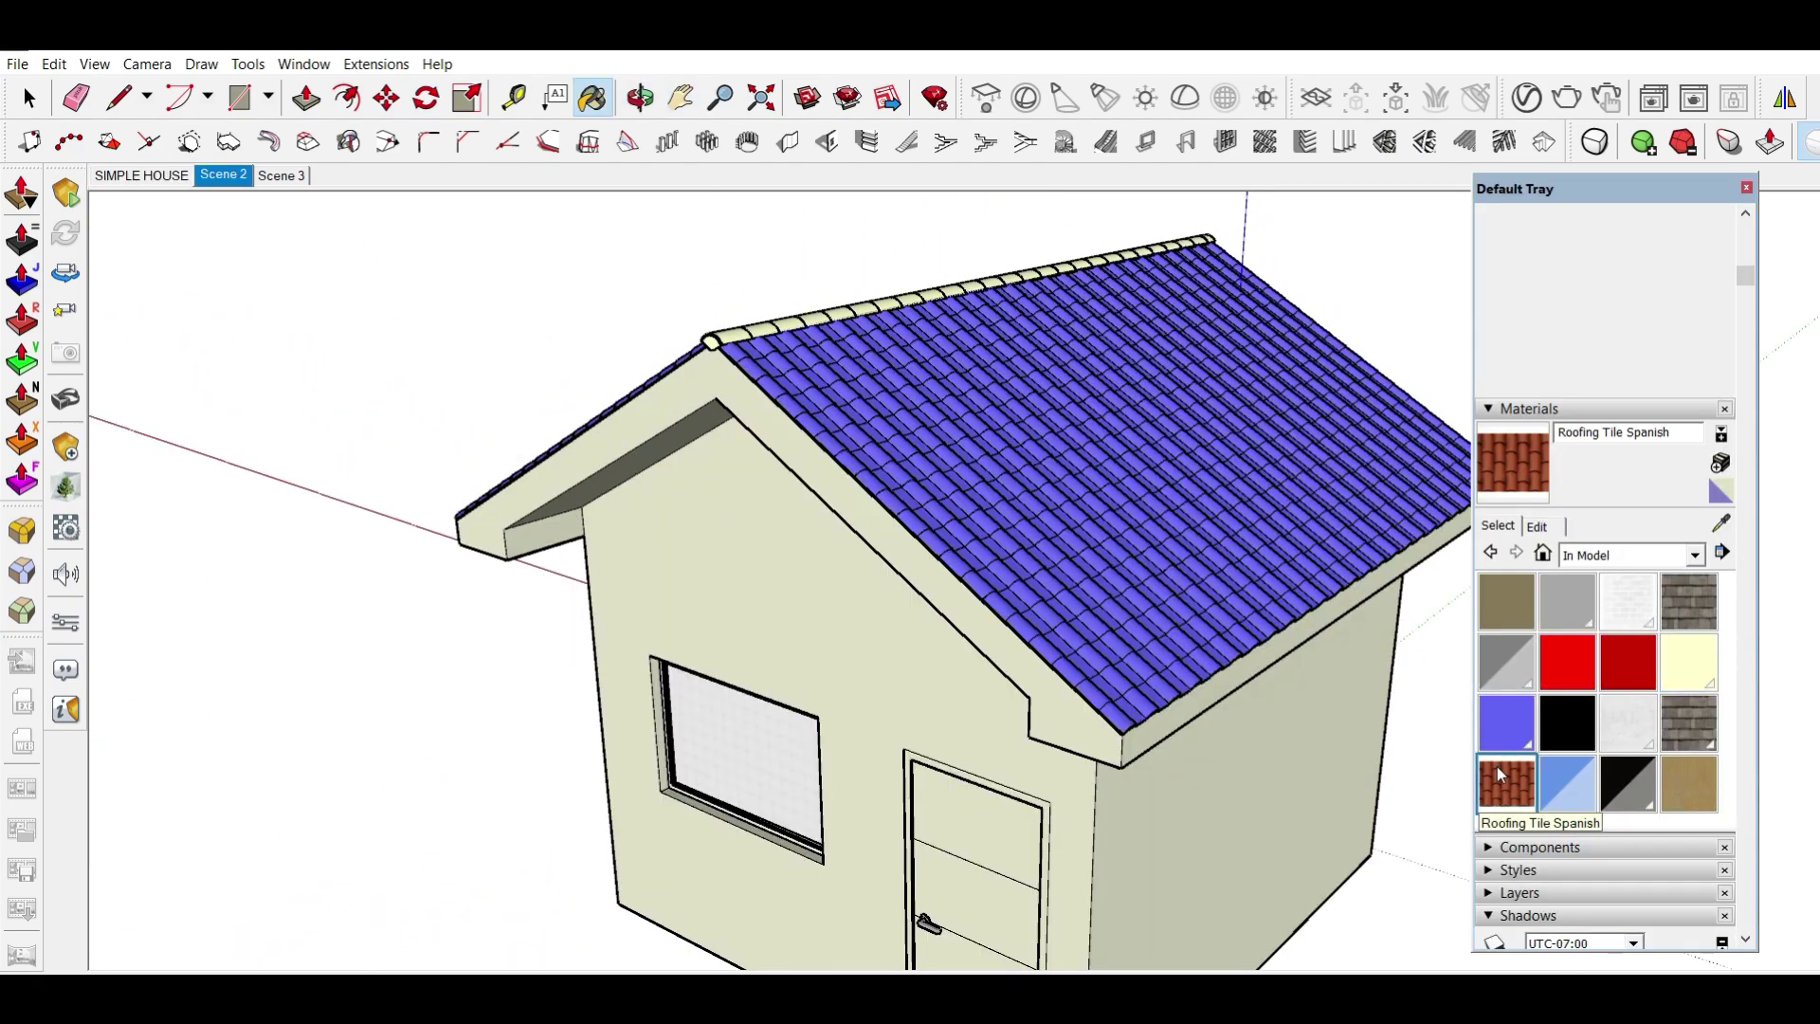
- Paint the roof tiles and the ridge cap with Roofing Tile Spanish
left_click(1105, 526)
middle_click_drag(1105, 516, 854, 465)
key("space")
left_click(851, 467)
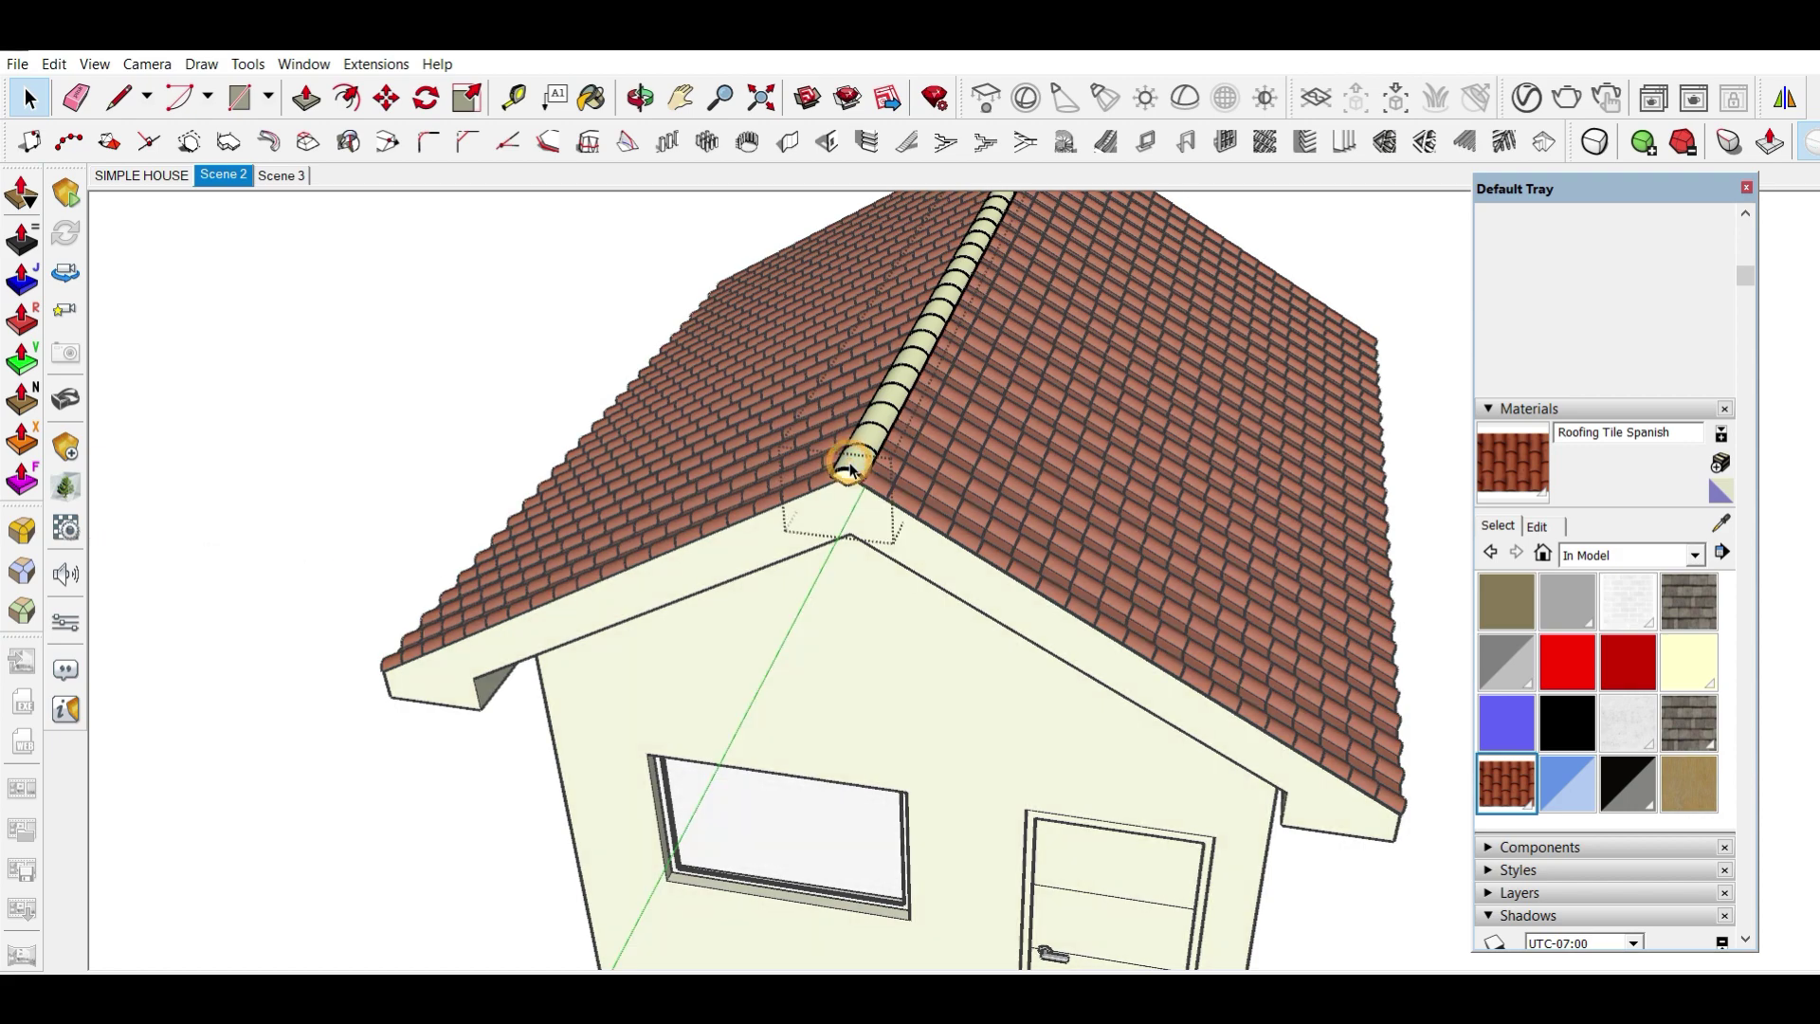
left_click(851, 471)
key("b")
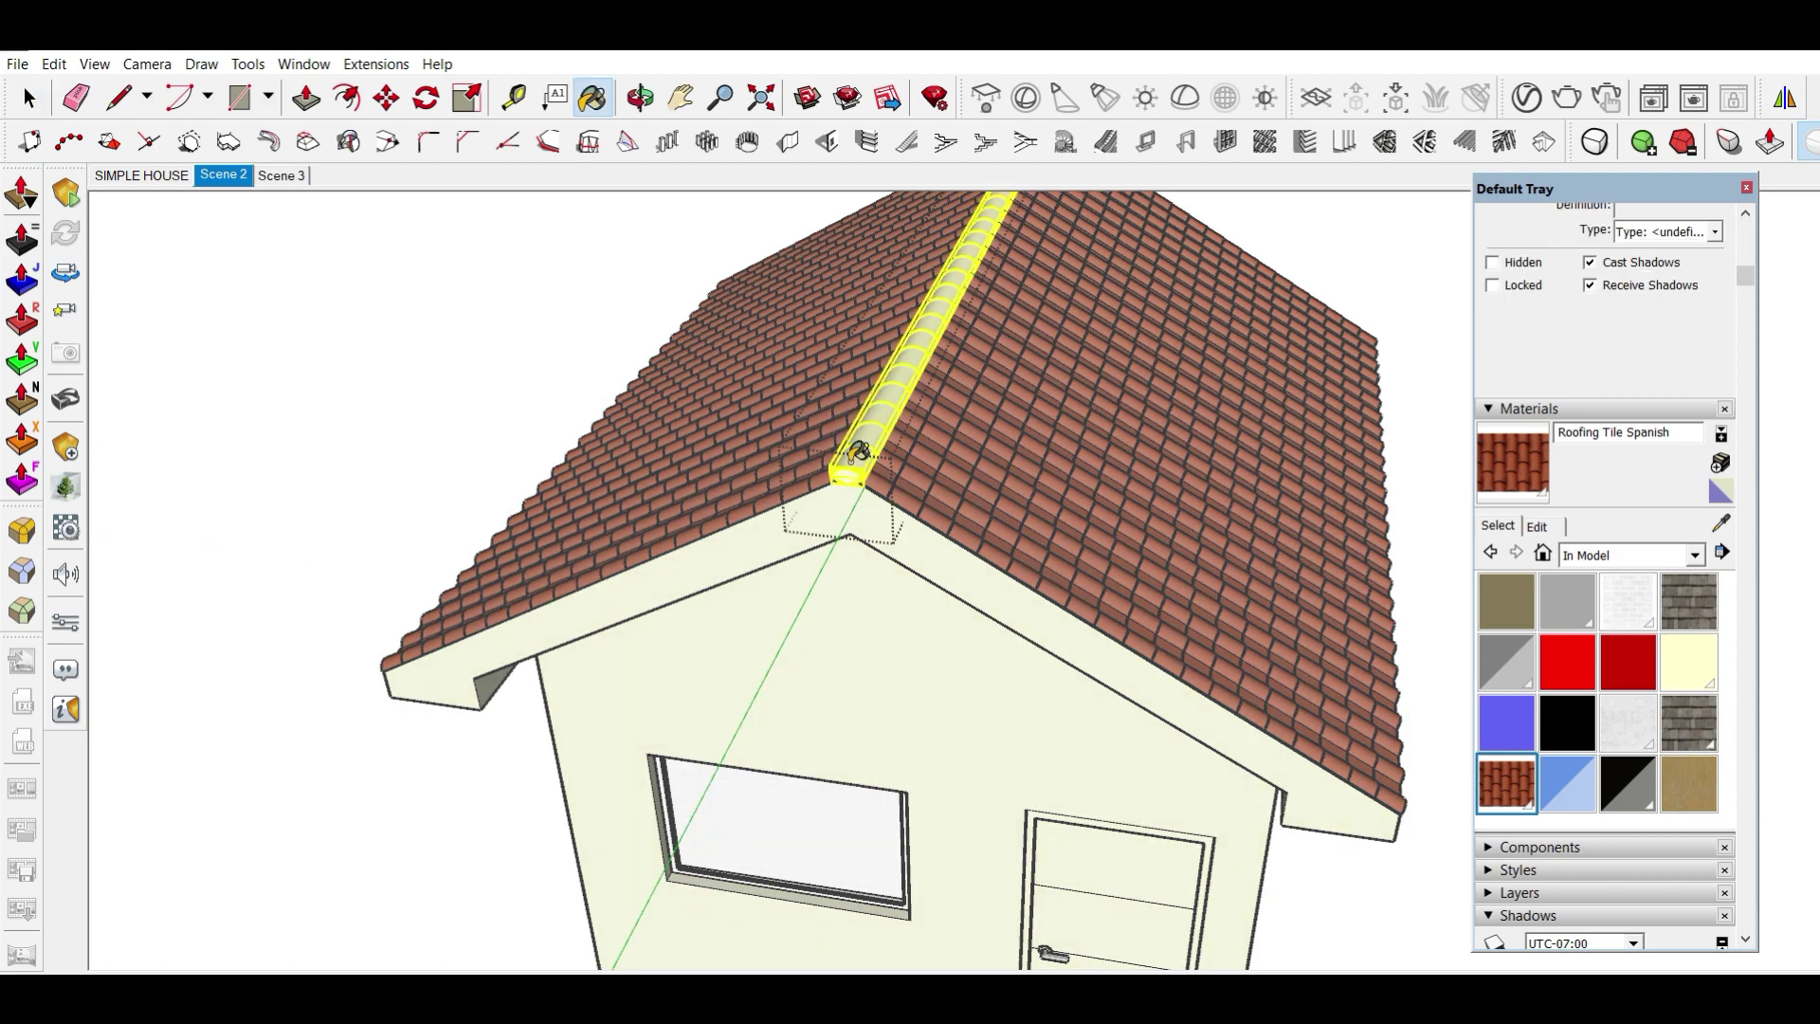
left_click(865, 446)
- Close the materials panel and turn the view so the front gable faces squarely
middle_click_drag(1106, 567, 1396, 299)
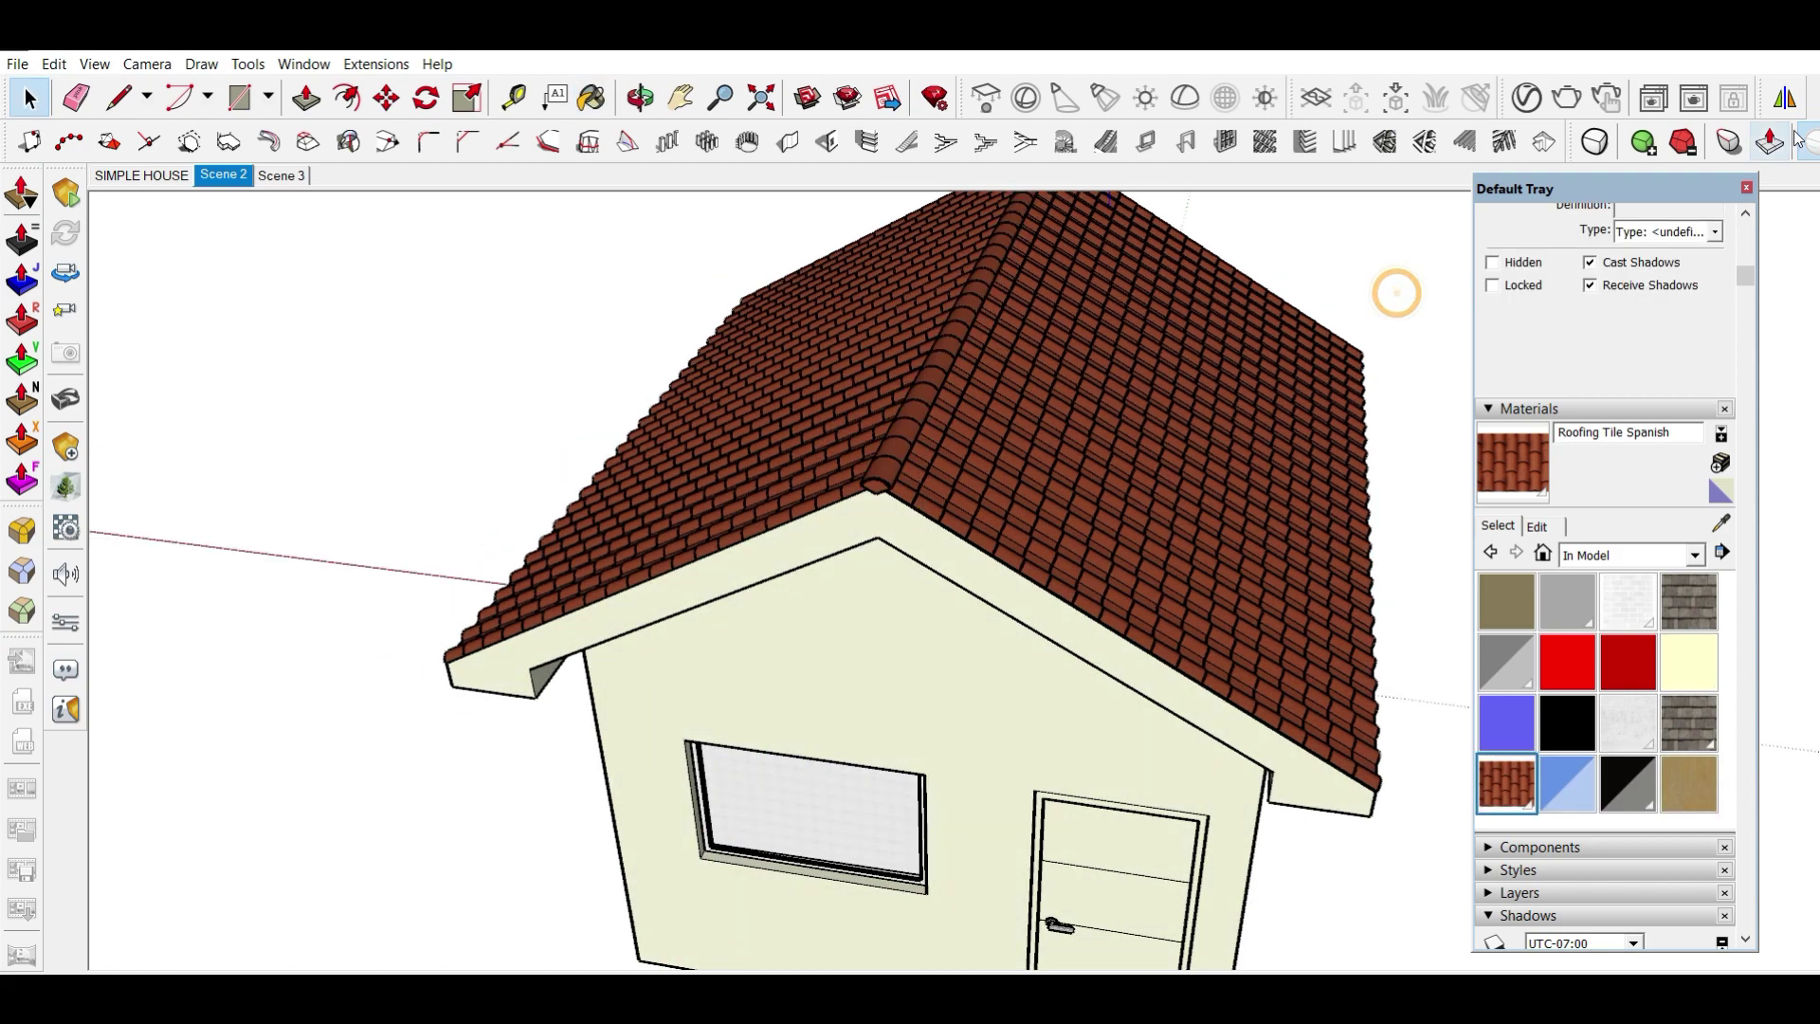
key("space")
left_click(1748, 187)
middle_click_drag(1198, 538, 1181, 552)
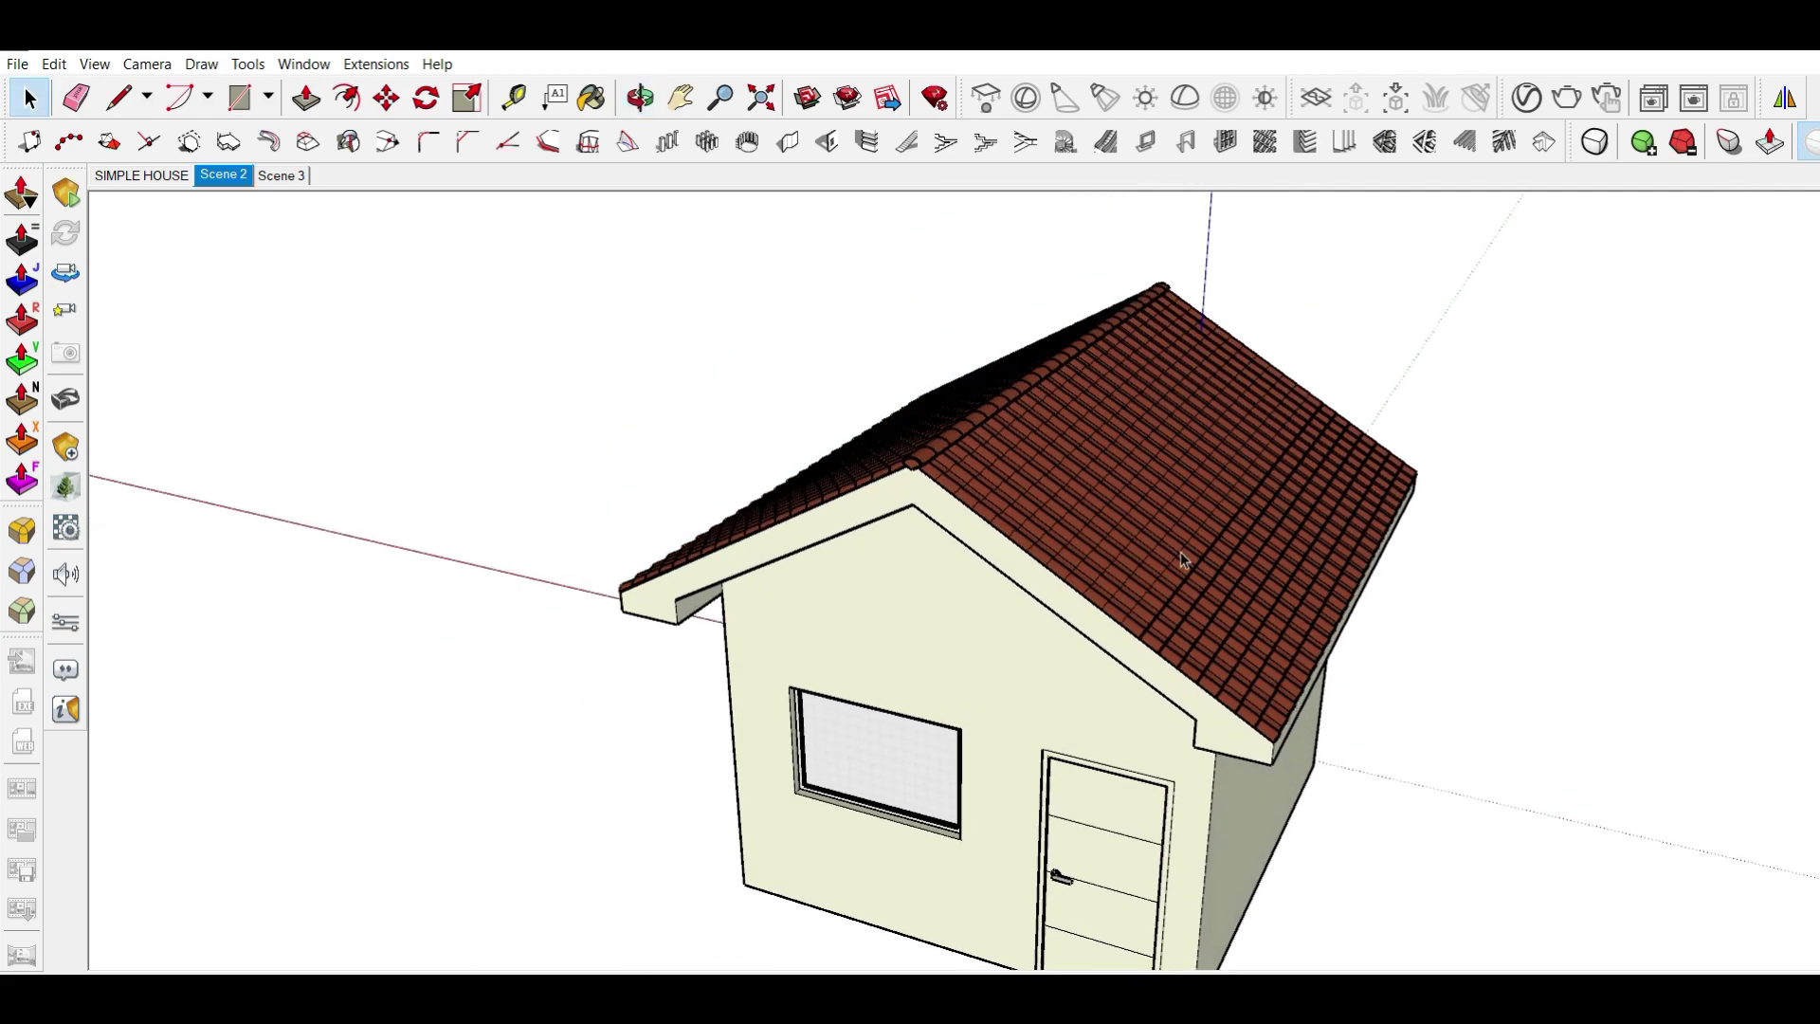
key("h")
mouse_move(1201, 655)
middle_mouse_down()
mouse_move(1277, 567)
mouse_move(1049, 541)
mouse_move(841, 568)
mouse_move(1116, 505)
mouse_move(1027, 504)
mouse_move(1086, 626)
middle_mouse_up()
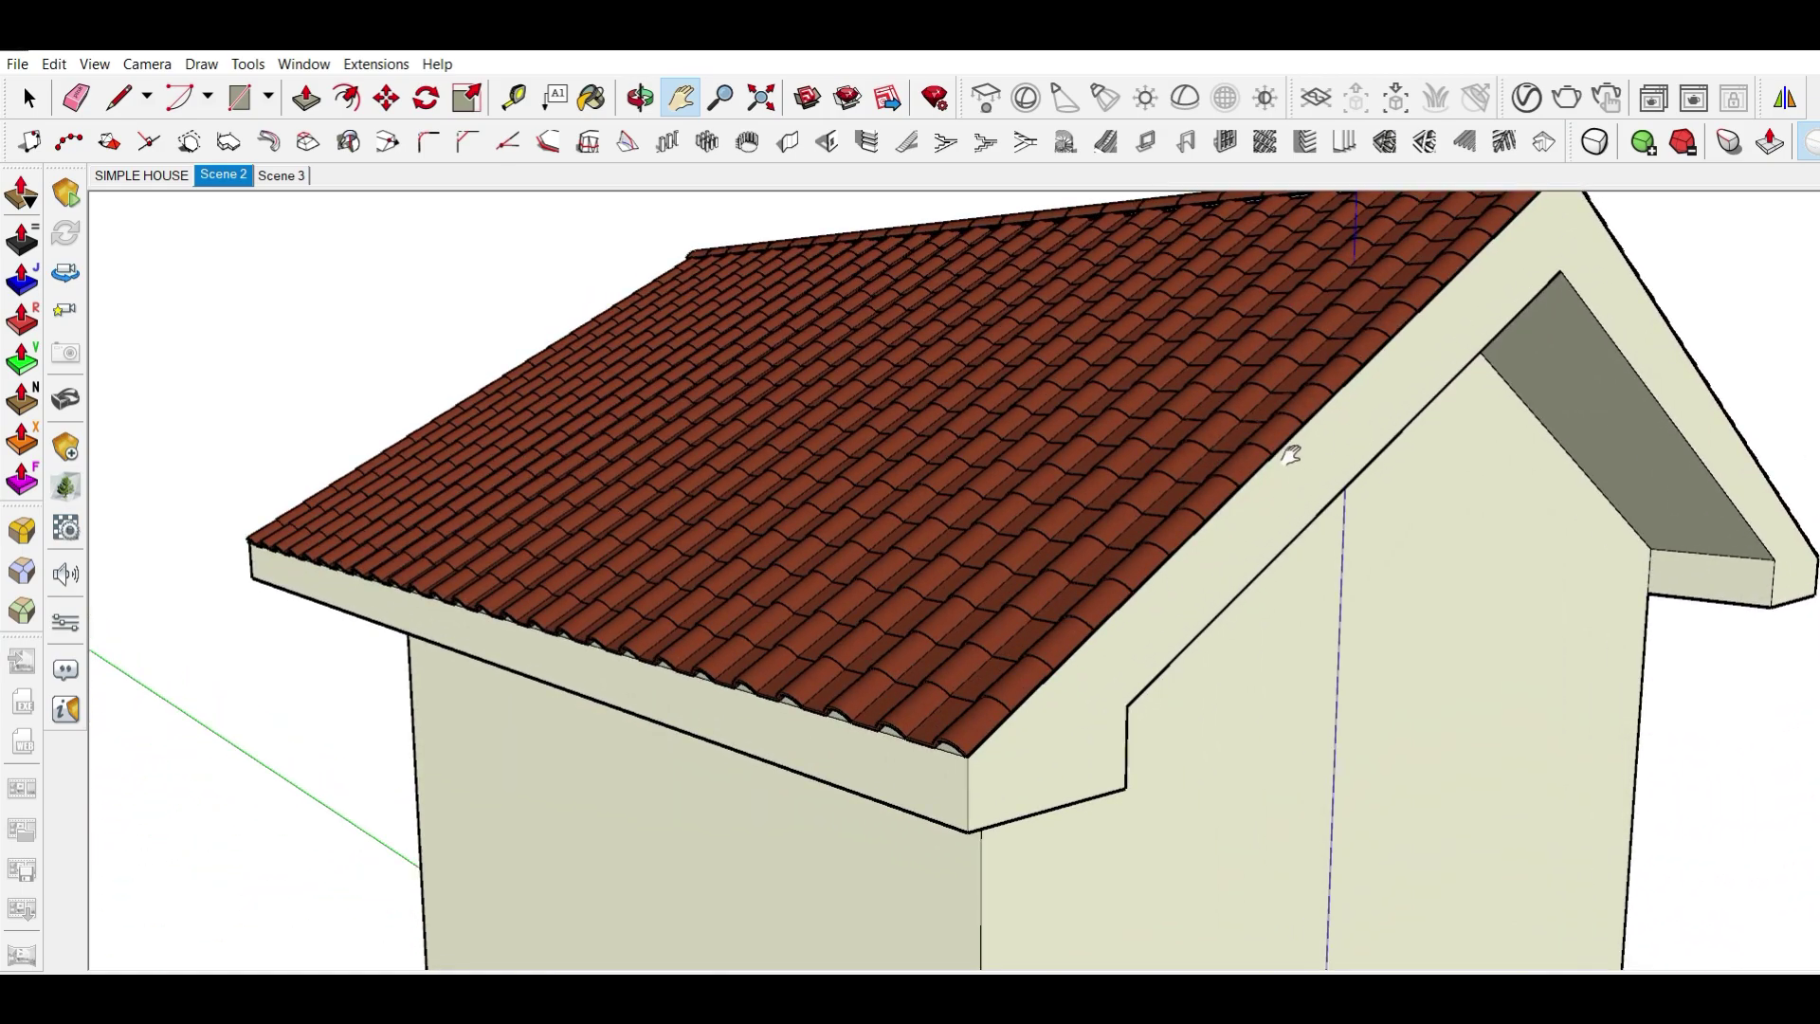
mouse_move(1292, 456)
middle_mouse_down()
mouse_move(1150, 515)
mouse_move(1321, 521)
mouse_move(1121, 569)
mouse_move(889, 590)
mouse_move(751, 569)
mouse_move(634, 512)
mouse_move(435, 508)
mouse_move(1106, 515)
mouse_move(1134, 569)
mouse_move(841, 512)
mouse_move(381, 540)
middle_mouse_up()
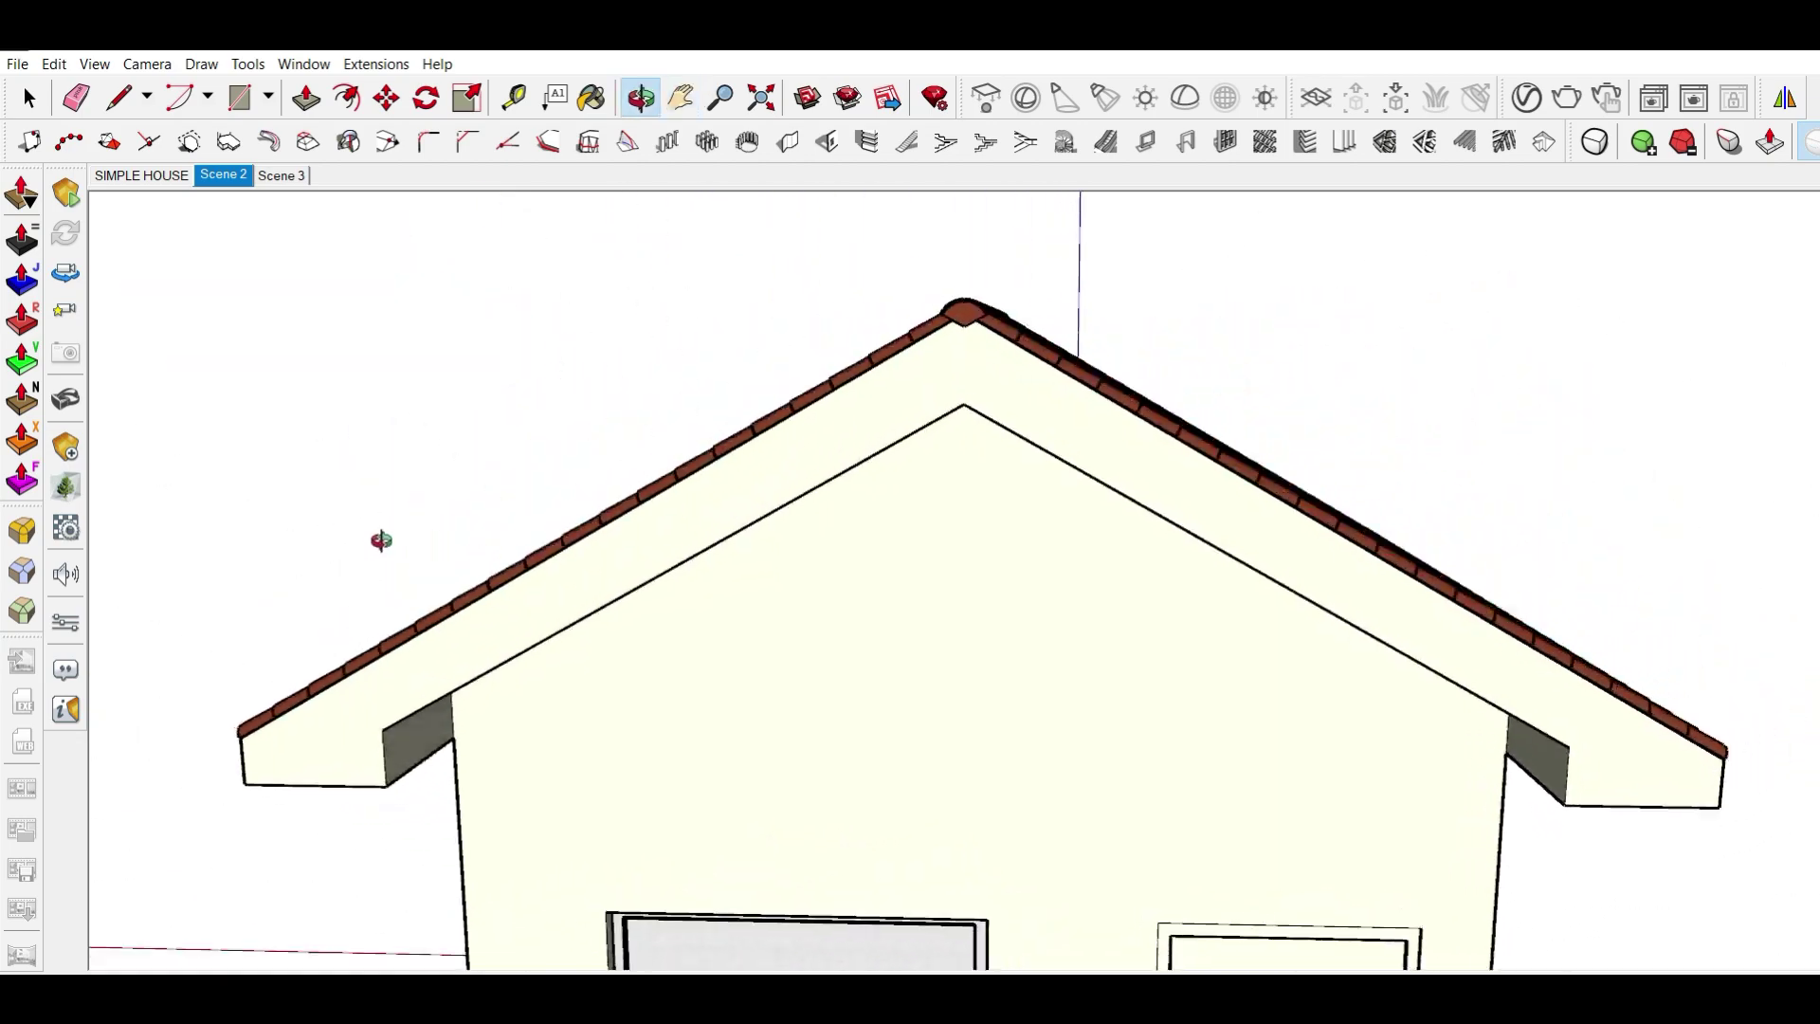
mouse_move(1532, 484)
middle_mouse_down()
mouse_move(1431, 532)
mouse_move(1349, 524)
mouse_move(1306, 435)
mouse_move(1153, 396)
mouse_move(1166, 423)
mouse_move(1066, 445)
mouse_move(1413, 427)
mouse_move(1006, 429)
mouse_move(1585, 475)
mouse_move(1097, 459)
mouse_move(1352, 448)
middle_mouse_up()
scroll(1306, 435, "down", 3)
scroll(1289, 446, "down", 2)
scroll(1294, 474, "down", 2)
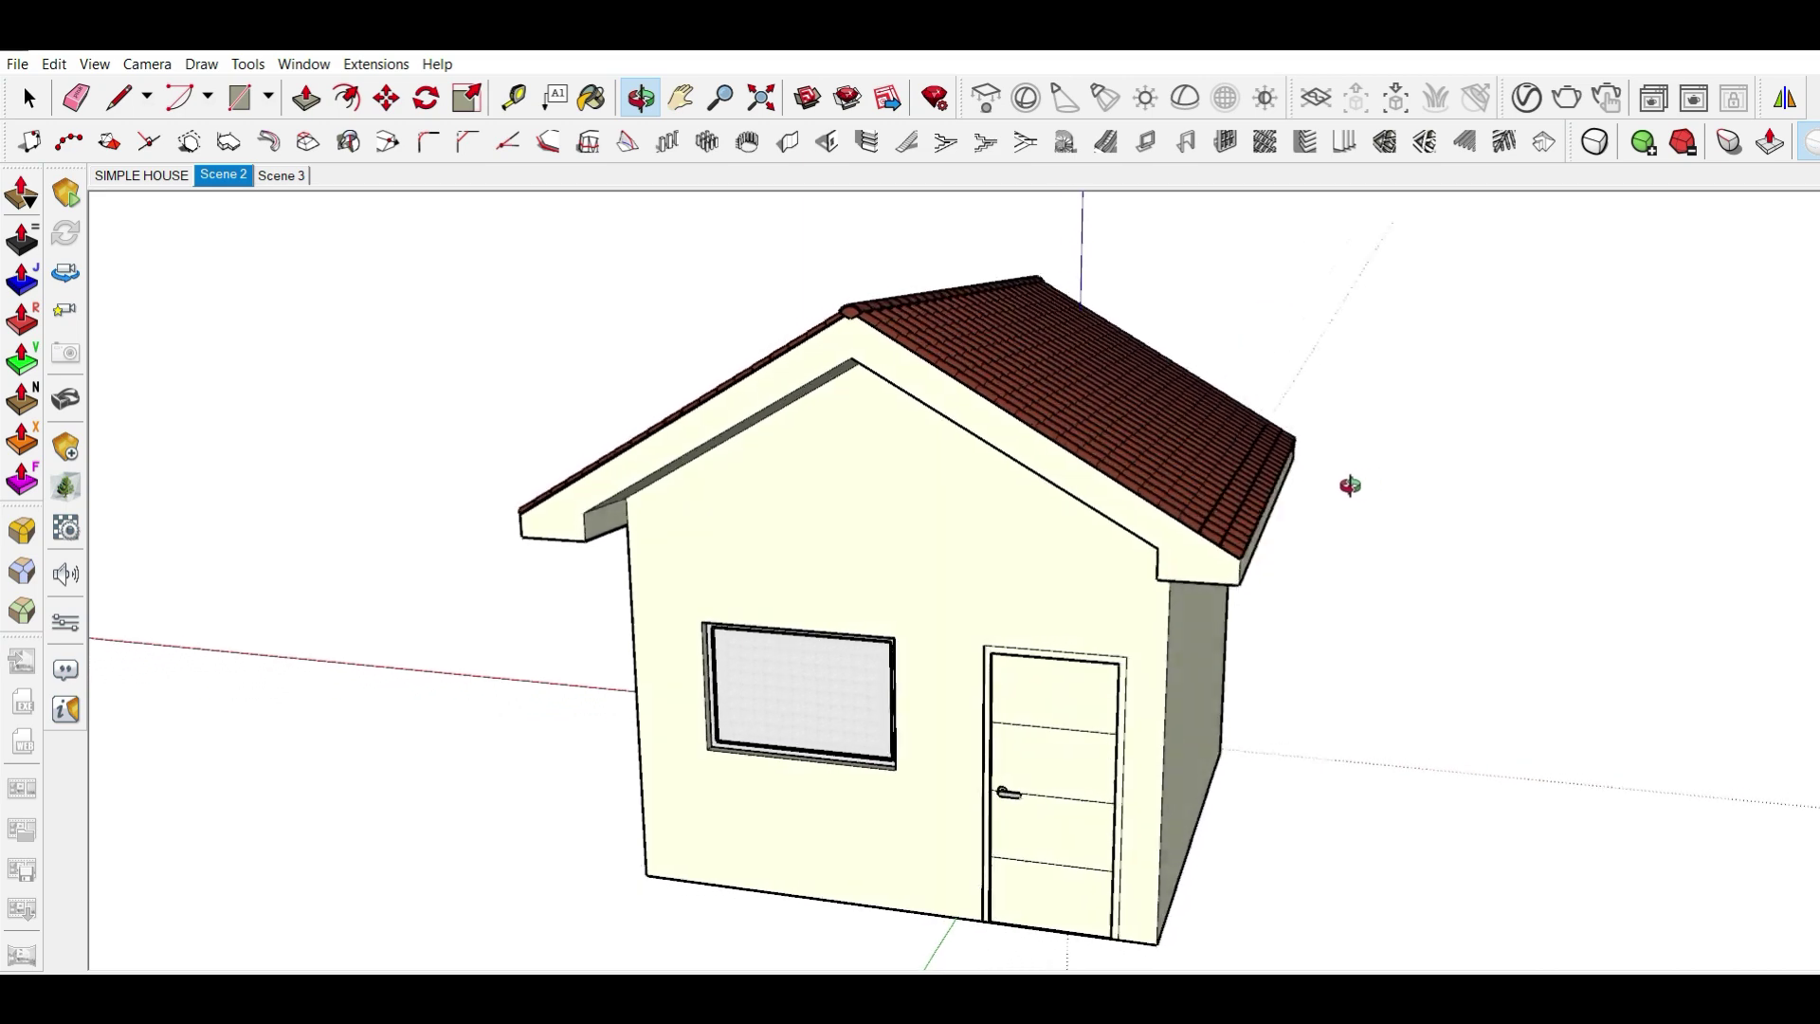